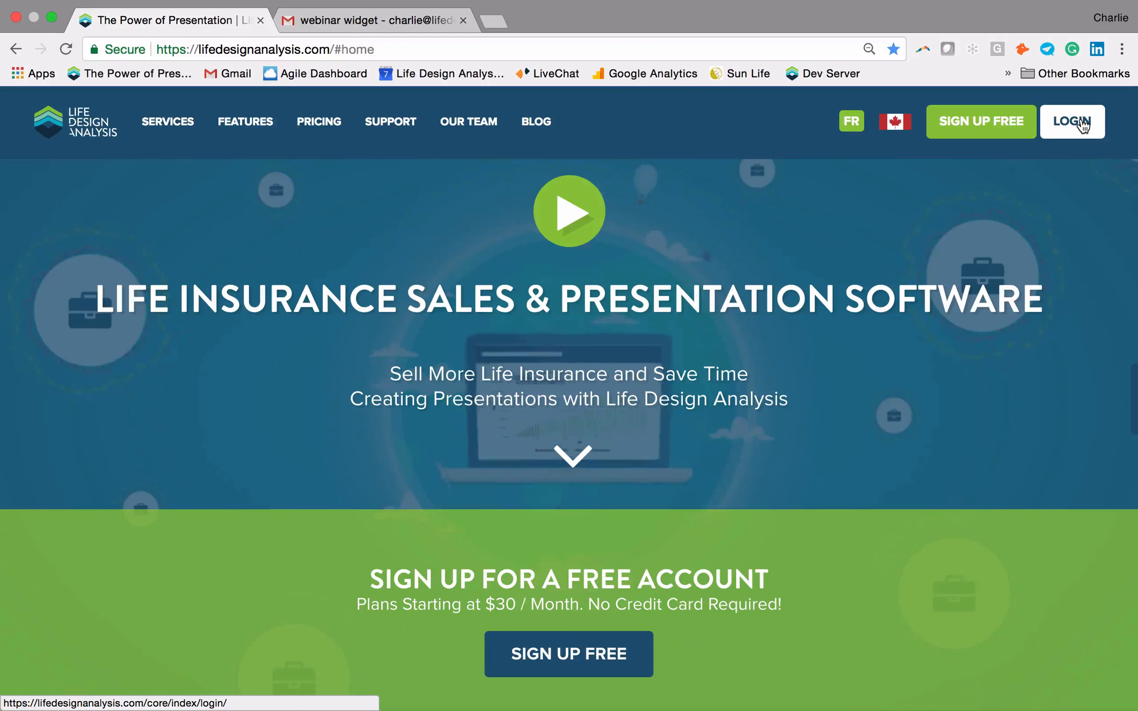
Step: Open the login page and sign in to the Life Design Analysis account
{"action": "left_click", "coordinate": [1073, 121]}
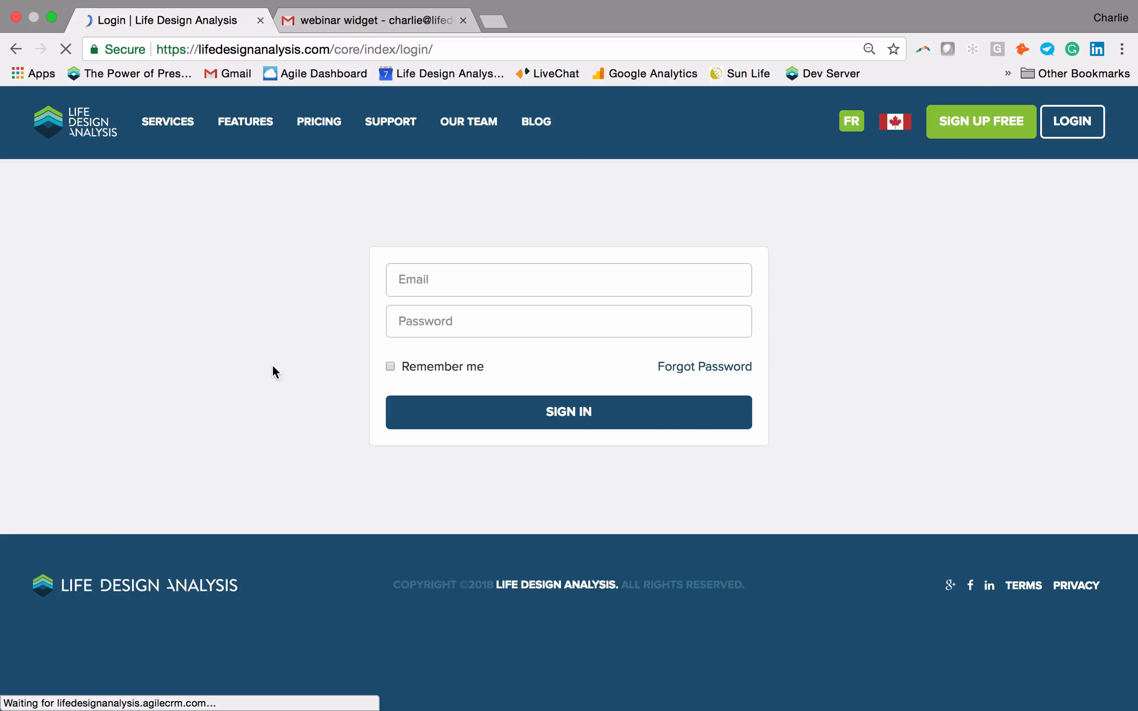
{"action": "left_click", "coordinate": [424, 418]}
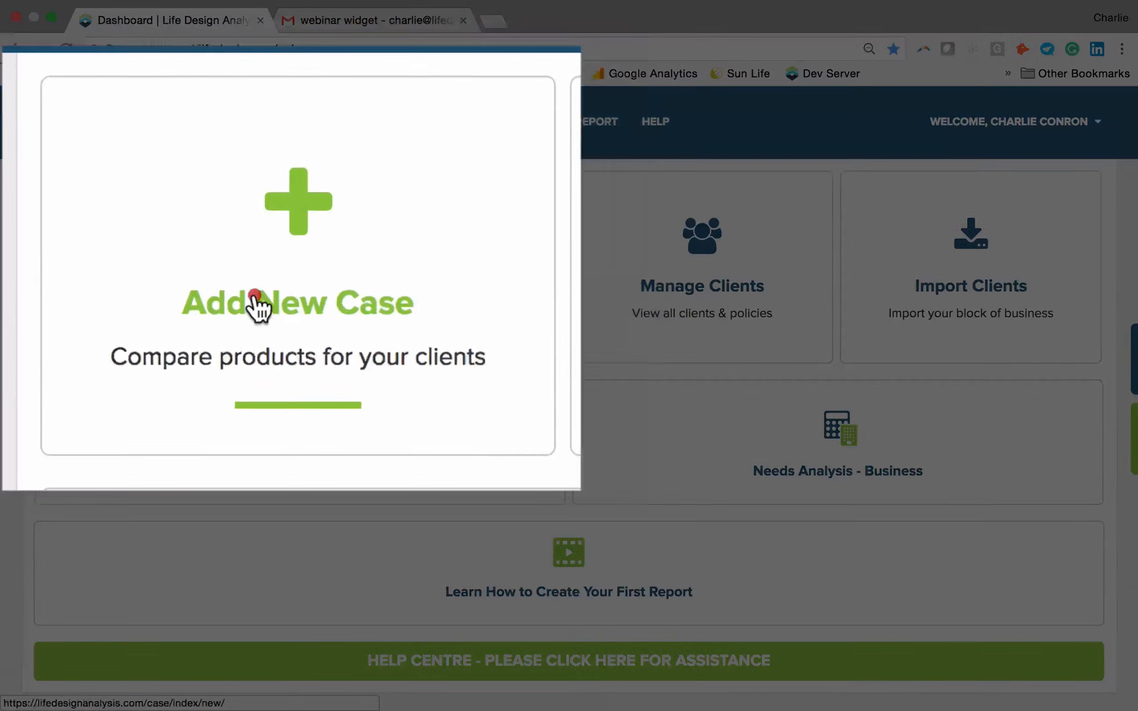
Step: Create a new case for the existing sample client, finding the client by searching "Sam"
{"action": "left_click", "coordinate": [143, 290]}
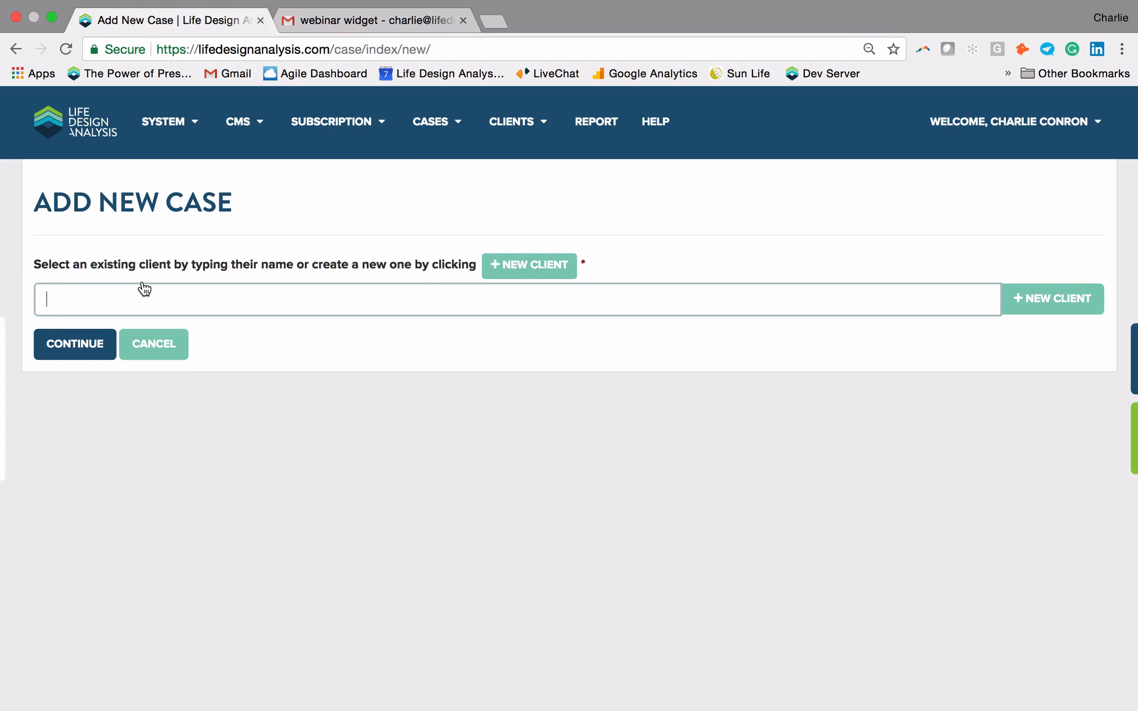
{"action": "type", "text": "Sam"}
{"action": "left_click", "coordinate": [104, 383]}
{"action": "left_click", "coordinate": [51, 354]}
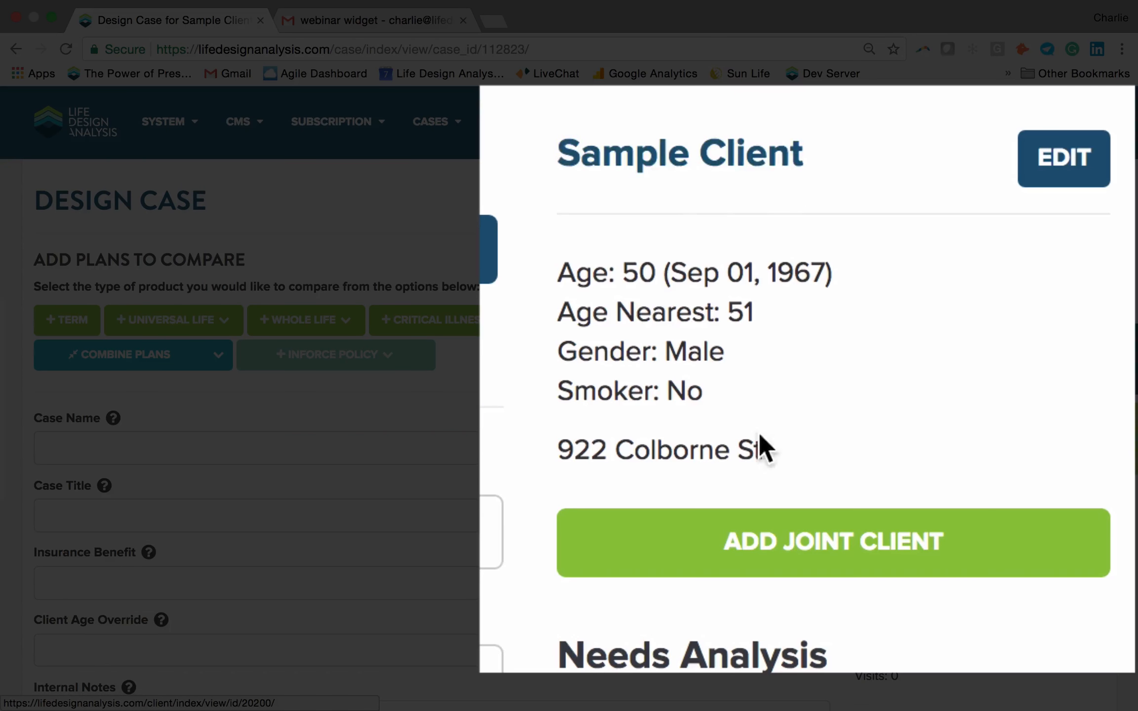
Step: Start a new client record as the case's joint client and enter the client's first and last name
{"action": "scroll", "coordinate": [482, 485], "scroll_direction": "down", "scroll_amount": 4}
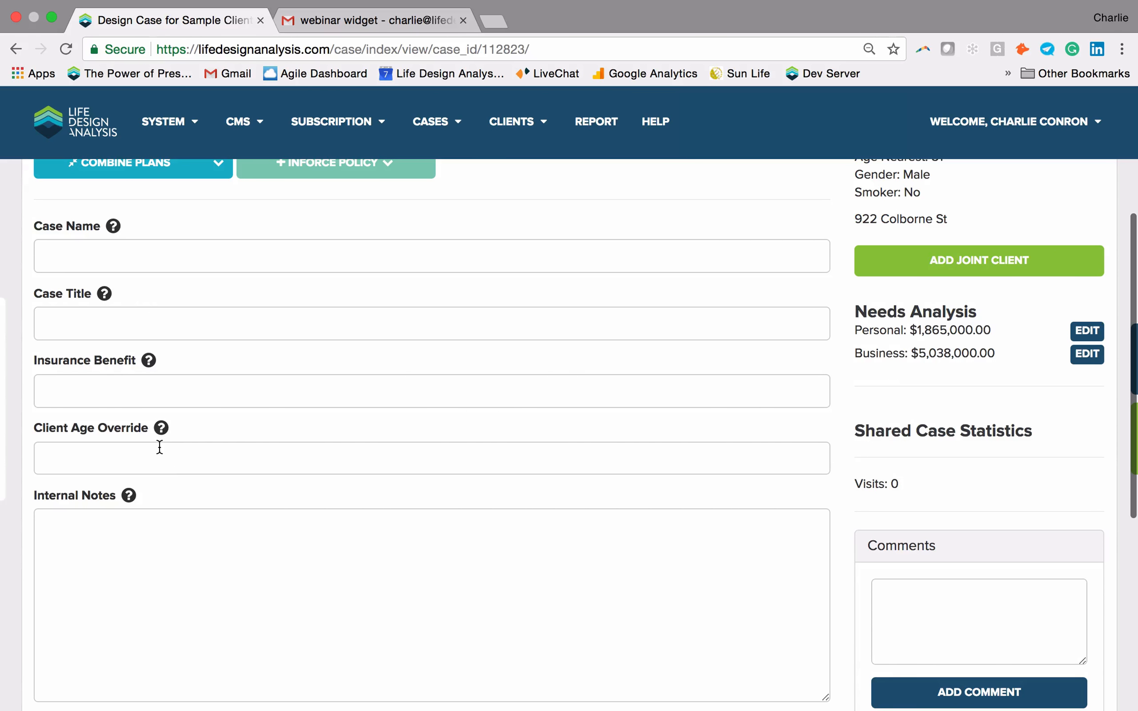
{"action": "scroll", "coordinate": [280, 448], "scroll_direction": "up", "scroll_amount": 3}
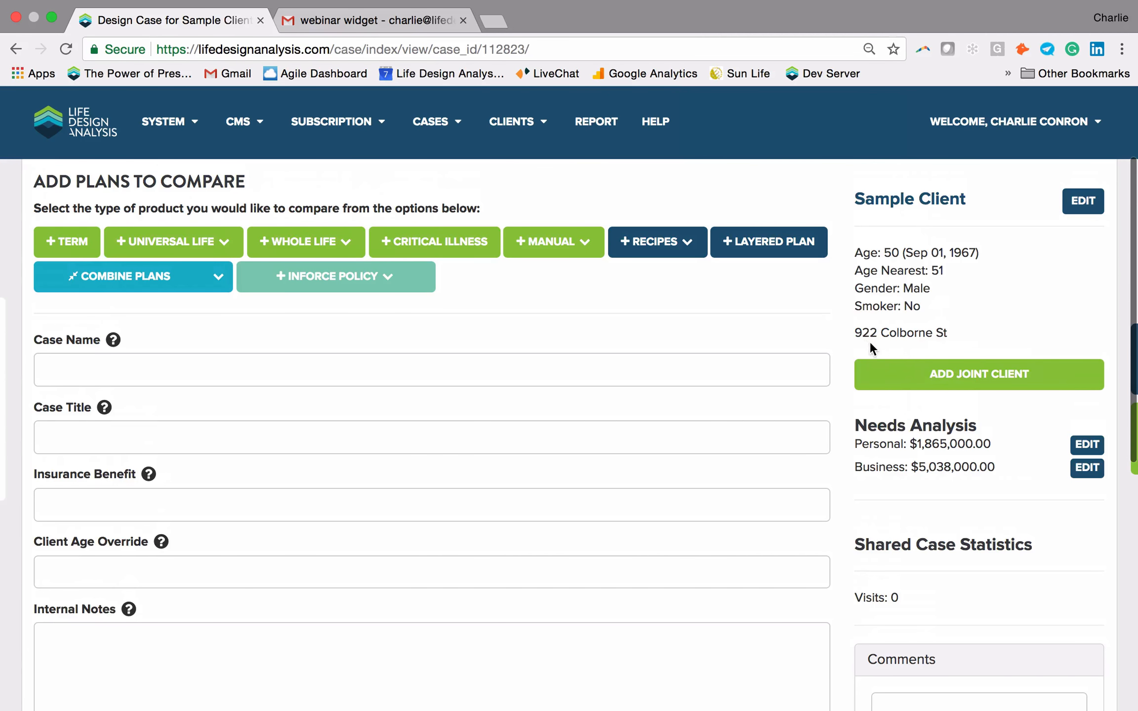
{"action": "left_click", "coordinate": [966, 377]}
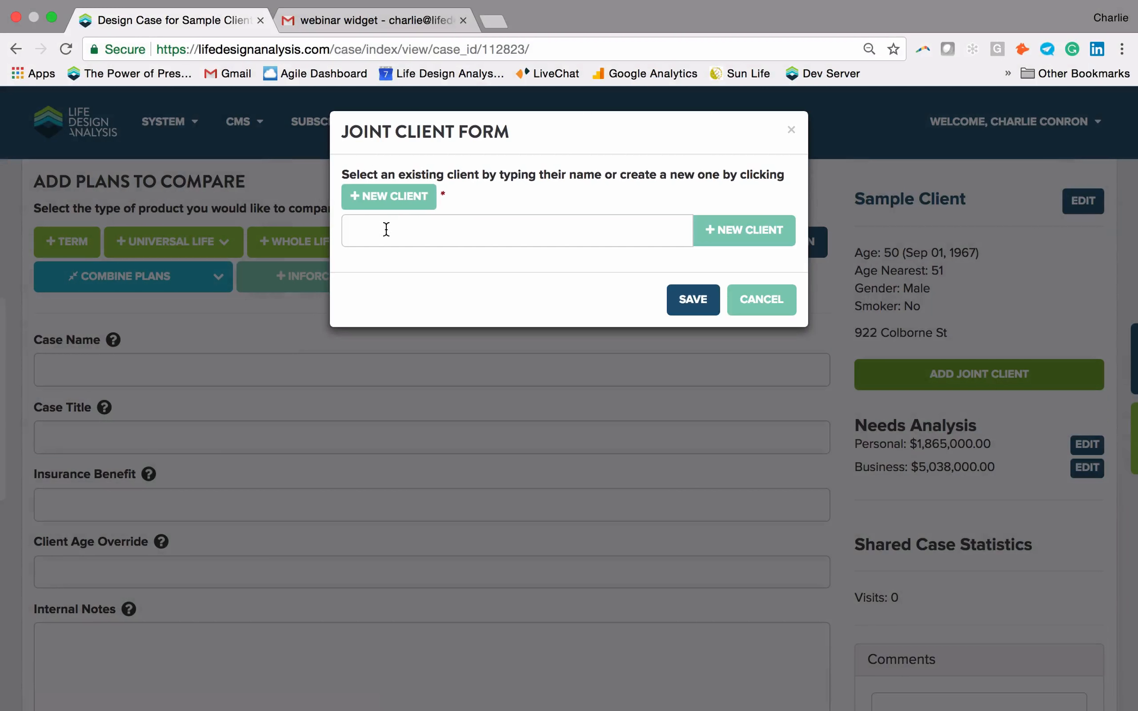
{"action": "left_click", "coordinate": [756, 233]}
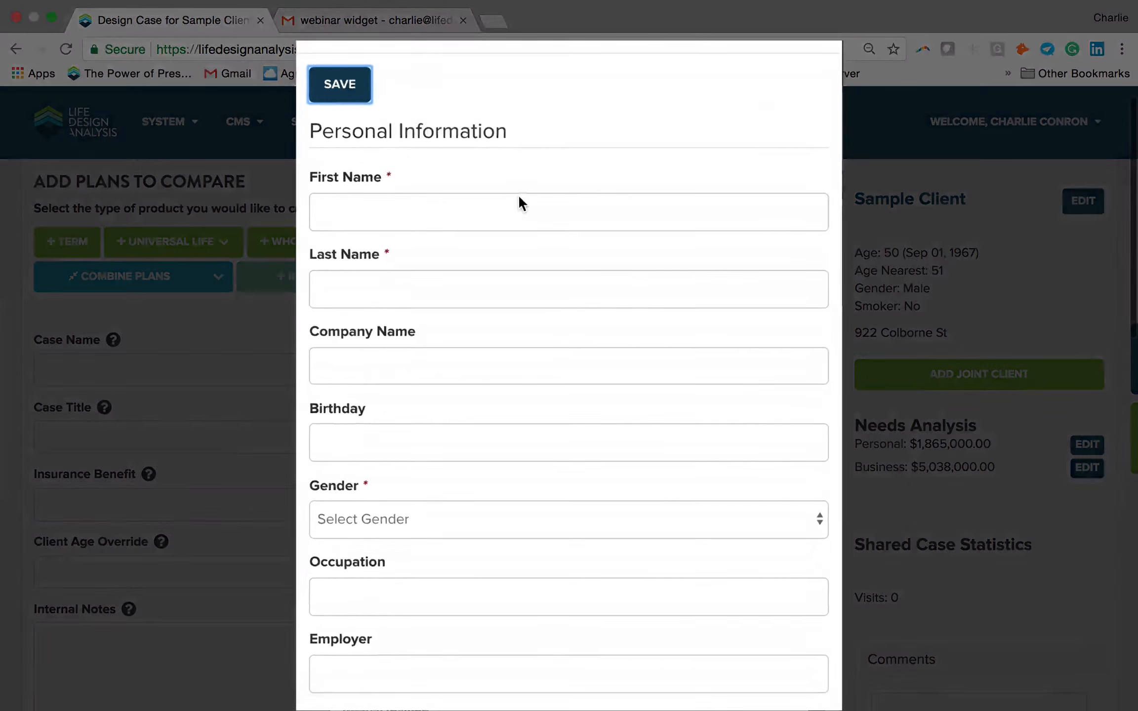
{"action": "left_click", "coordinate": [441, 155]}
{"action": "type", "text": "J"}
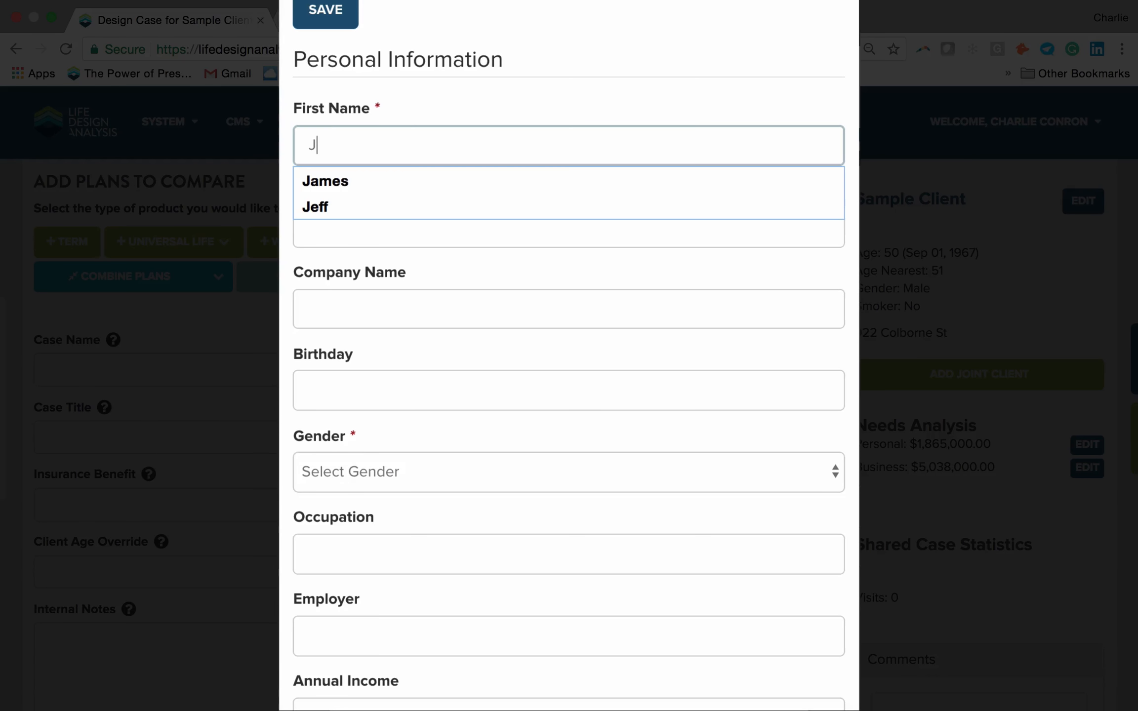
{"action": "type", "text": "enny"}
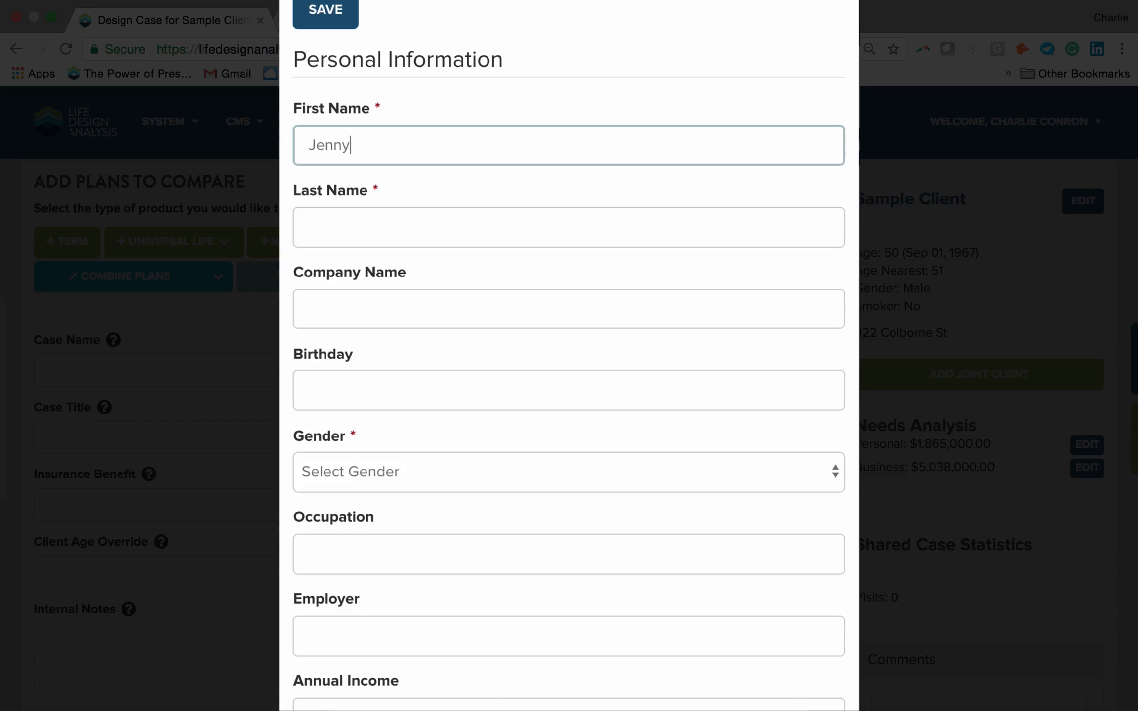
{"action": "left_click", "coordinate": [448, 261]}
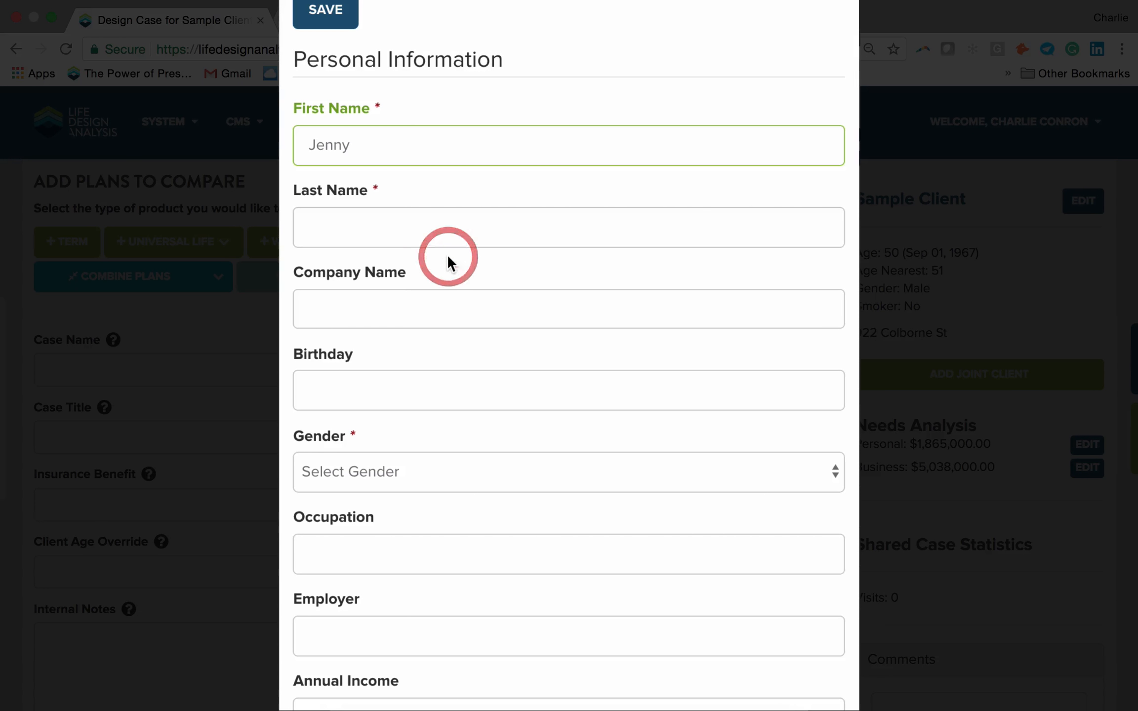
{"action": "left_click", "coordinate": [426, 231]}
{"action": "type", "text": "Client"}
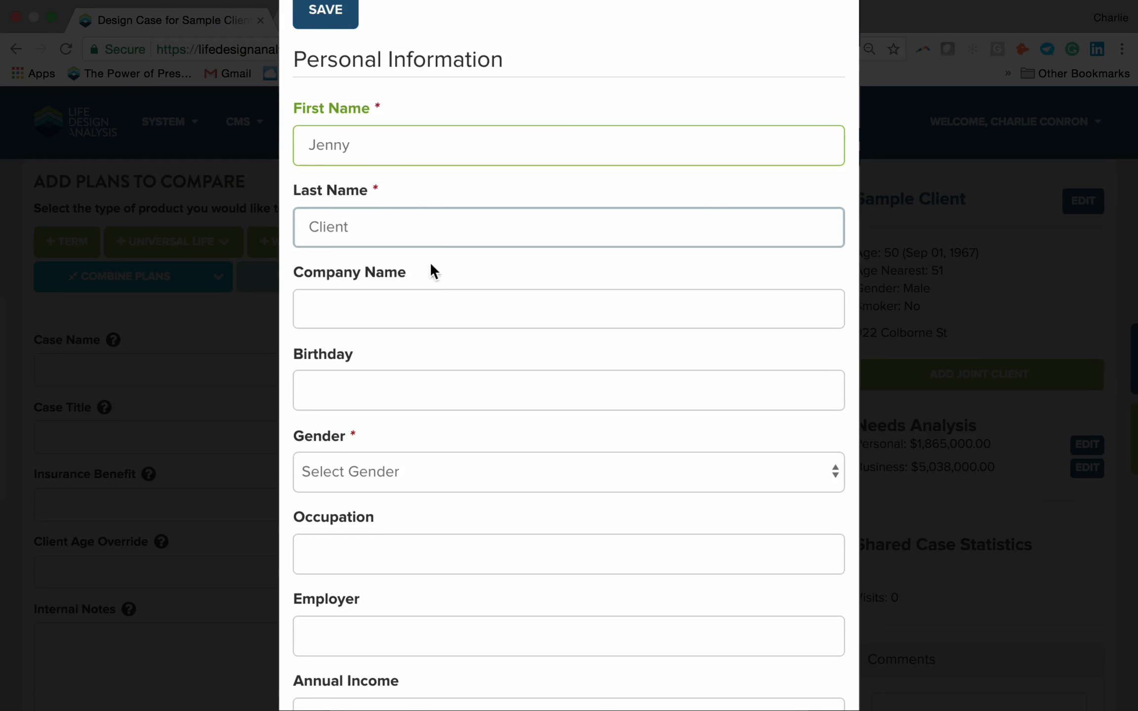
Step: Fill in the joint client's birthday and set the gender to Female
{"action": "left_click", "coordinate": [356, 387]}
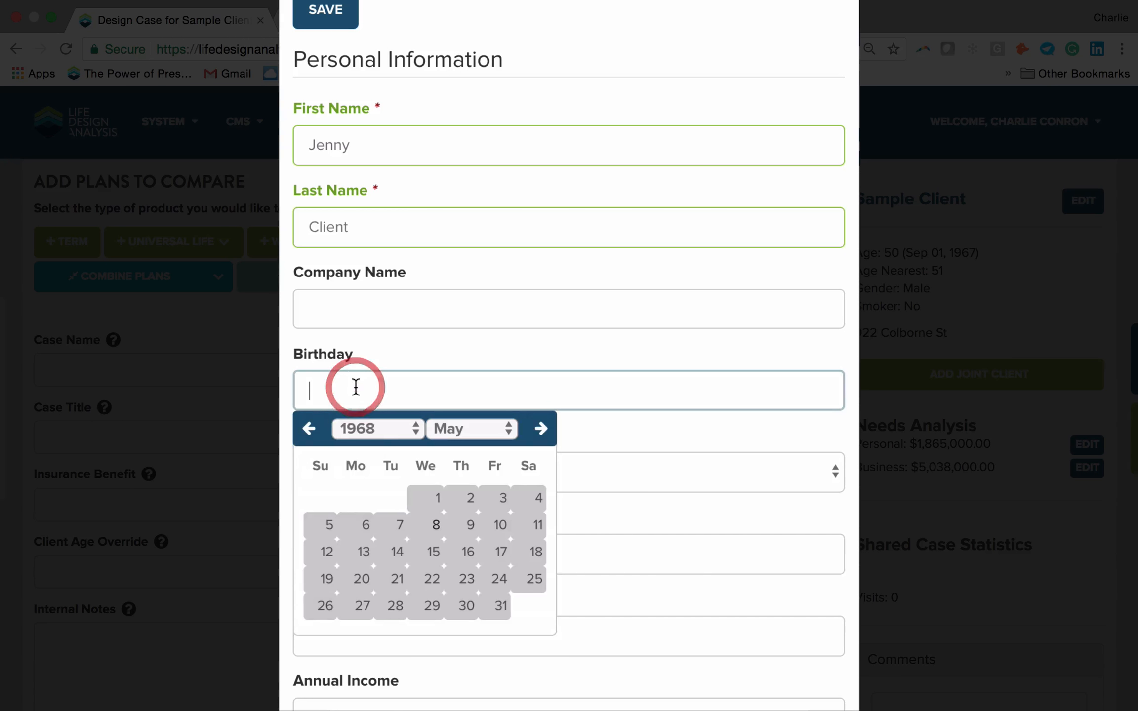
{"action": "left_click", "coordinate": [374, 429]}
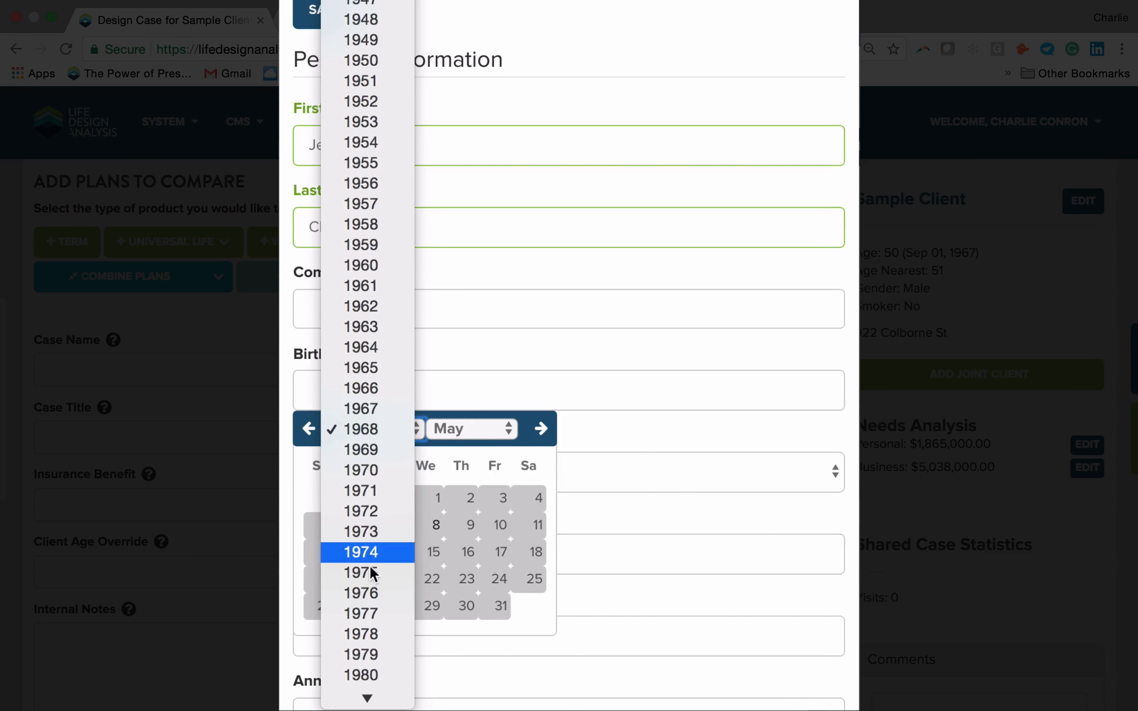
{"action": "left_click", "coordinate": [365, 610]}
{"action": "left_click", "coordinate": [433, 500]}
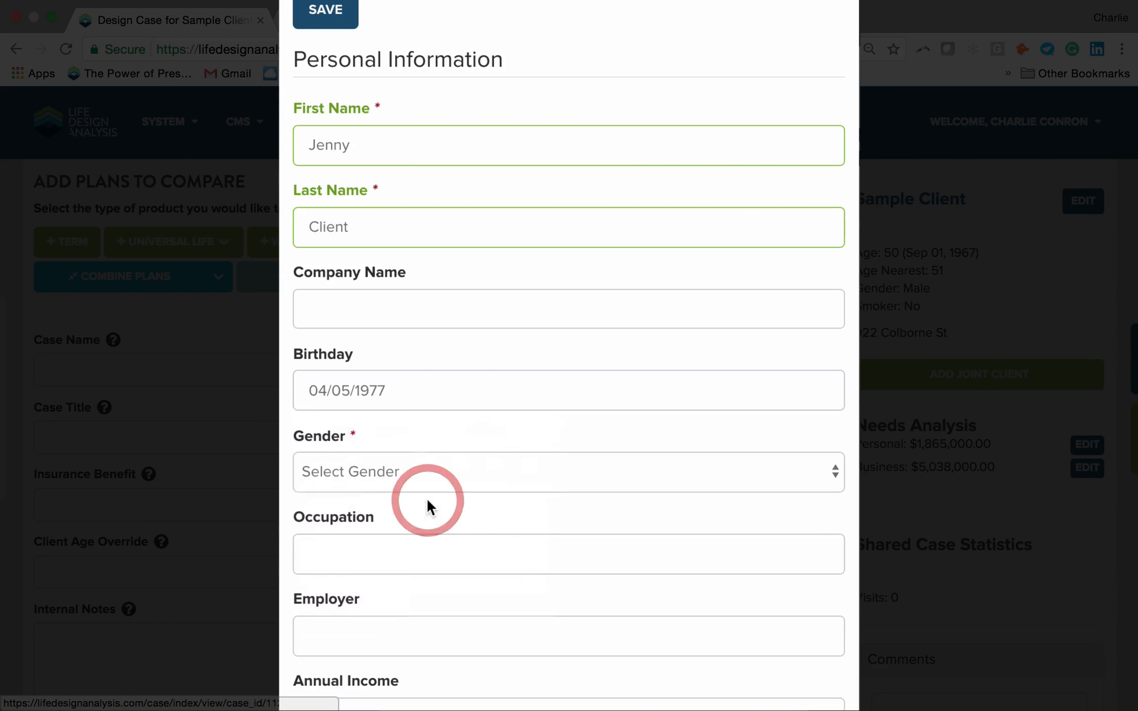
{"action": "left_click", "coordinate": [394, 472]}
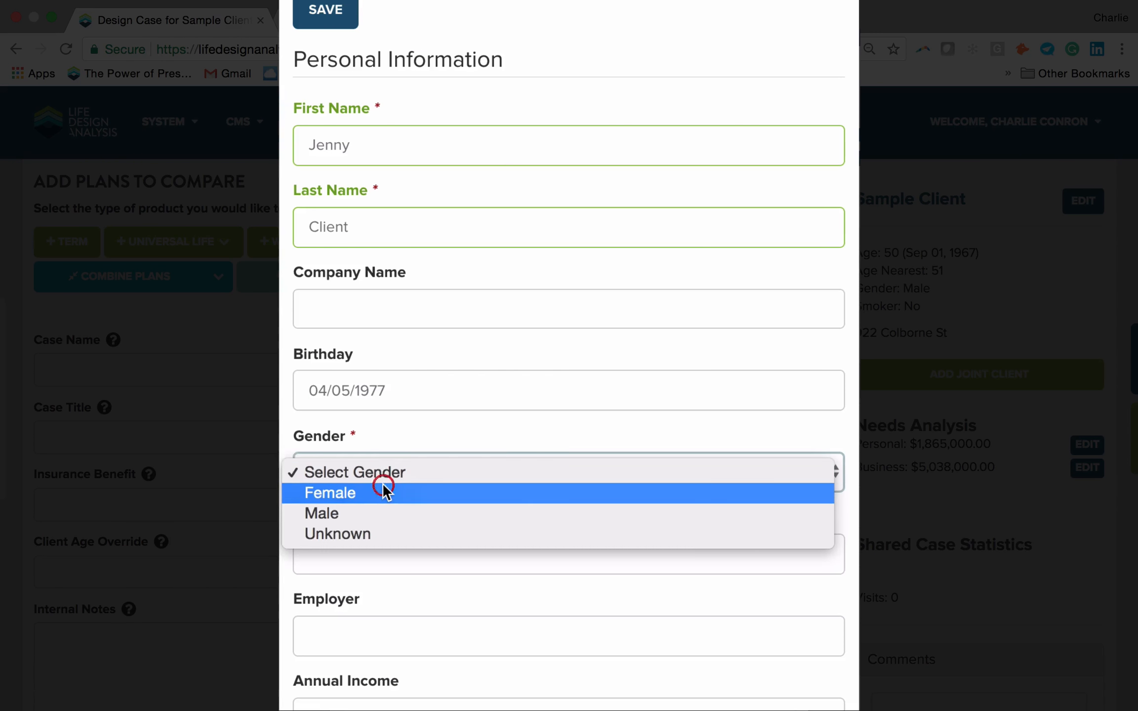
{"action": "left_click", "coordinate": [383, 485]}
Step: Save the new client record without contact details and attach that client to the case as joint client
{"action": "scroll", "coordinate": [349, 405], "scroll_direction": "down", "scroll_amount": 5}
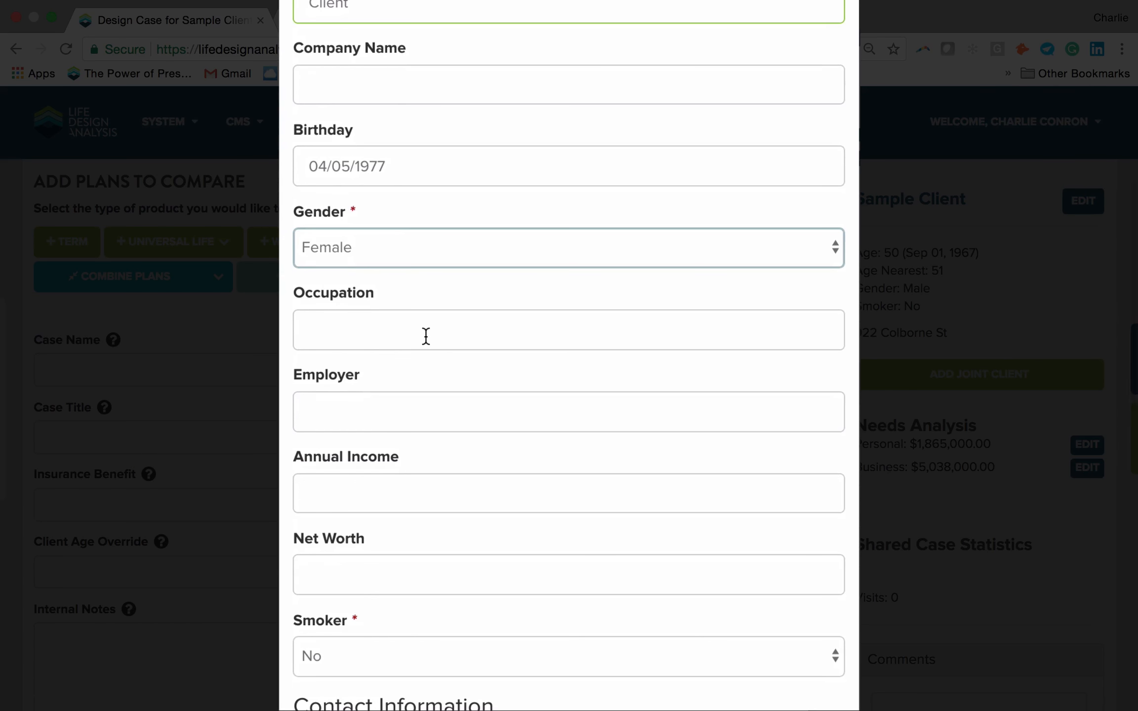
{"action": "scroll", "coordinate": [424, 336], "scroll_direction": "down", "scroll_amount": 1}
{"action": "scroll", "coordinate": [382, 281], "scroll_direction": "down", "scroll_amount": 1}
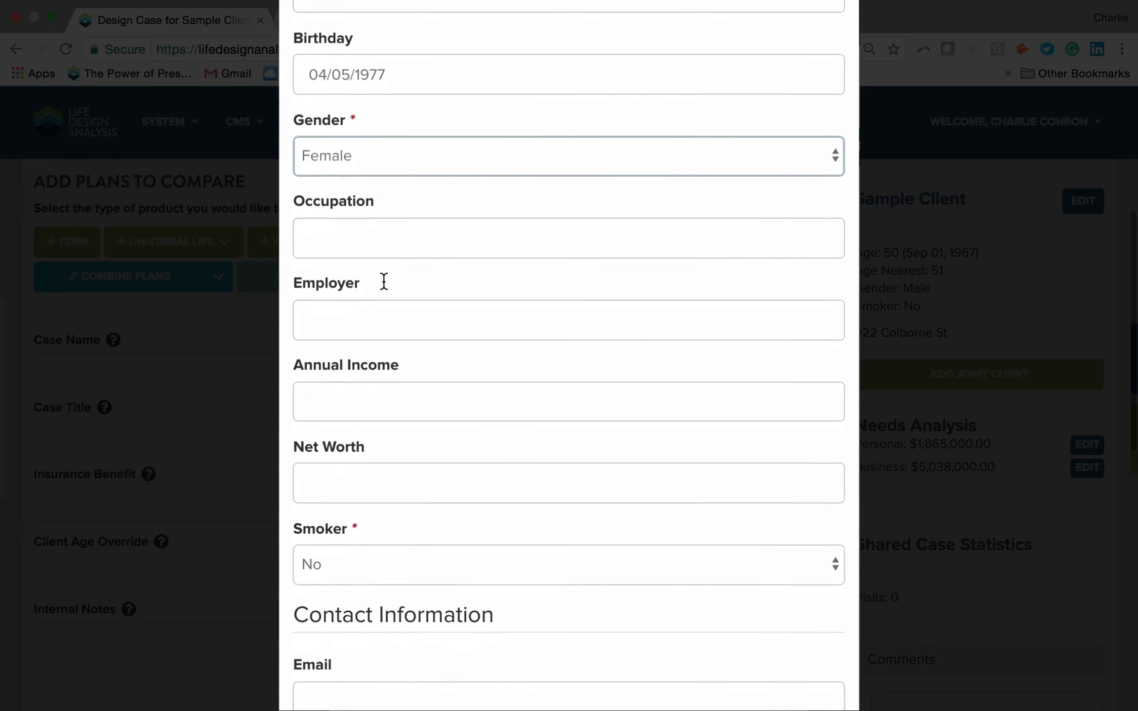
{"action": "scroll", "coordinate": [399, 333], "scroll_direction": "down", "scroll_amount": 3}
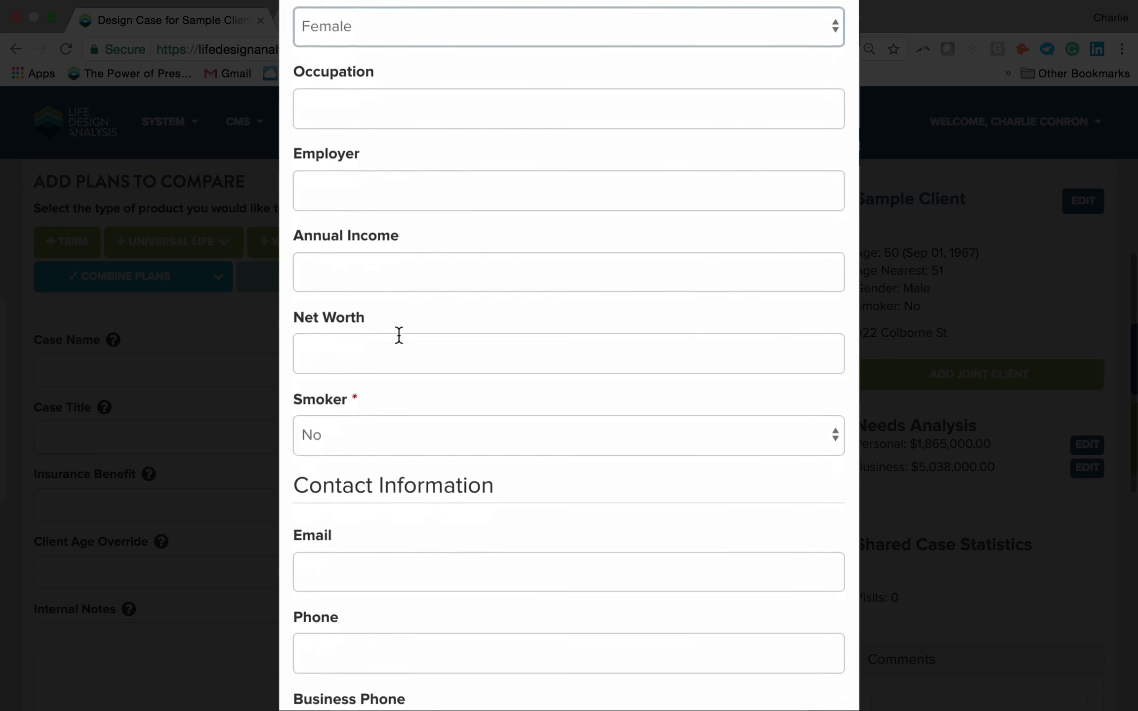
{"action": "right_click", "coordinate": [461, 229]}
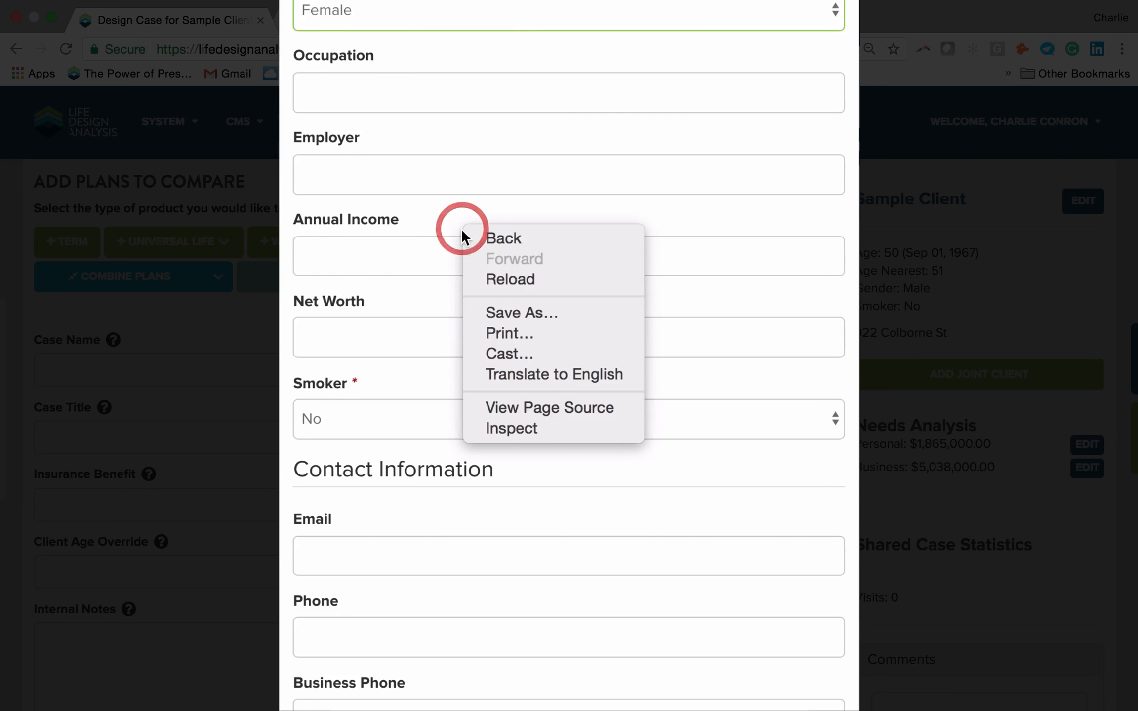
{"action": "left_click", "coordinate": [411, 267]}
{"action": "scroll", "coordinate": [413, 270], "scroll_direction": "down", "scroll_amount": 5}
{"action": "scroll", "coordinate": [413, 270], "scroll_direction": "down", "scroll_amount": 3}
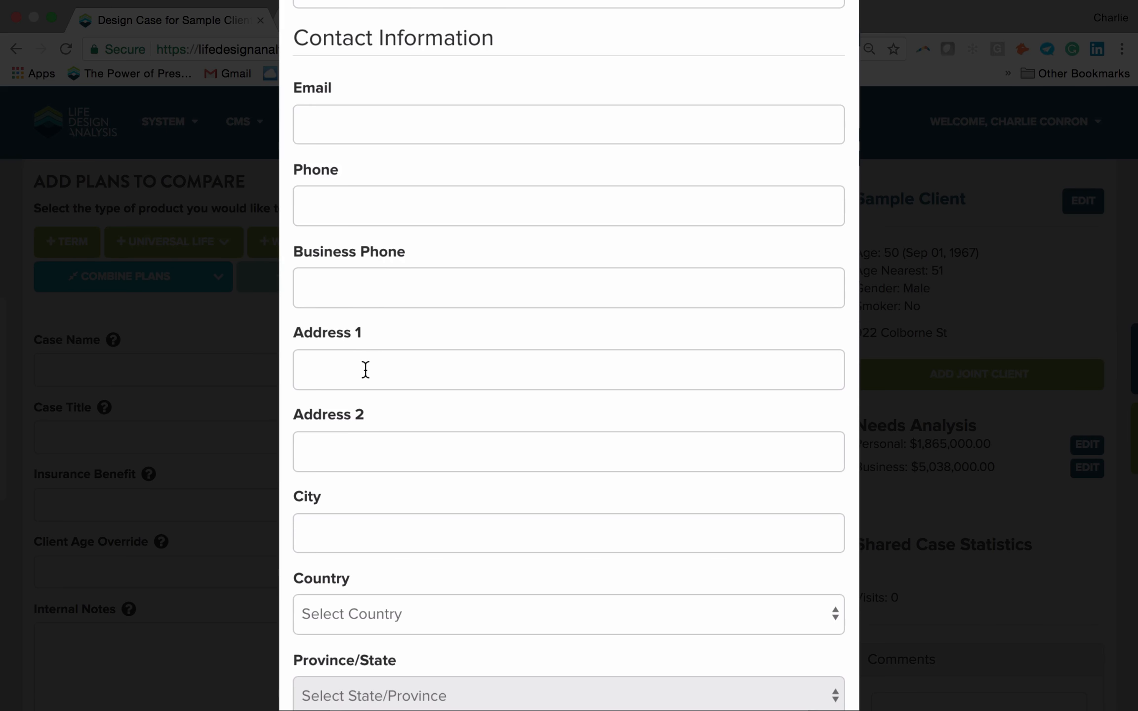
{"action": "scroll", "coordinate": [366, 370], "scroll_direction": "down", "scroll_amount": 1}
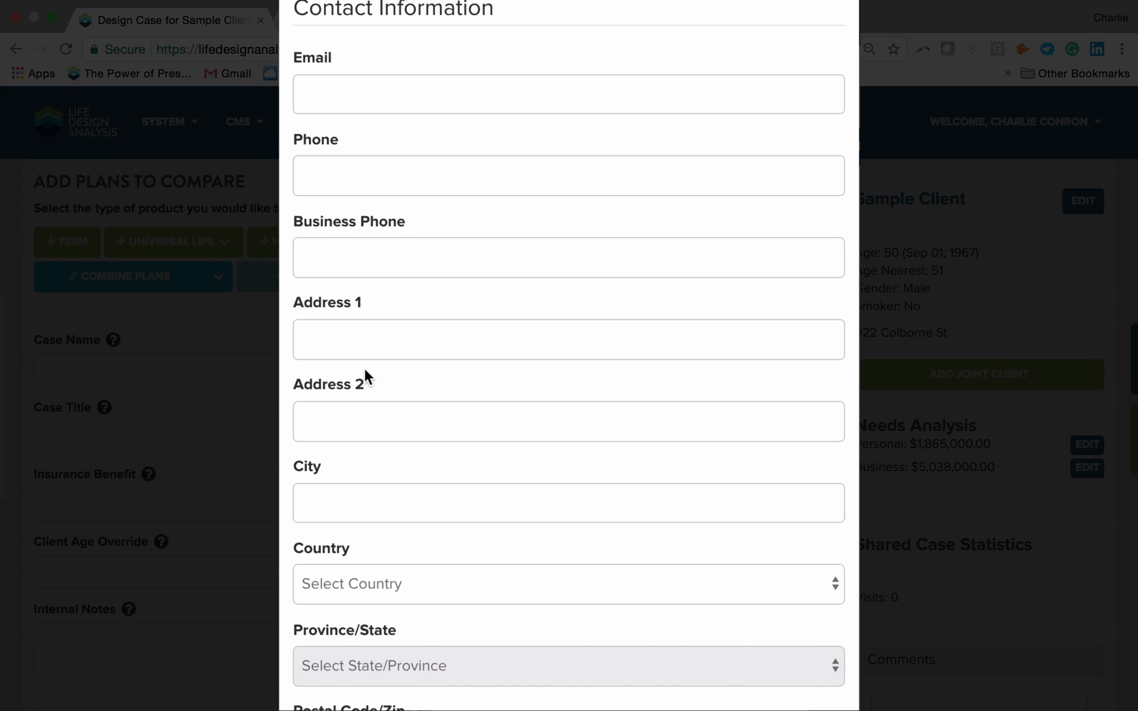
{"action": "scroll", "coordinate": [365, 372], "scroll_direction": "down", "scroll_amount": 5}
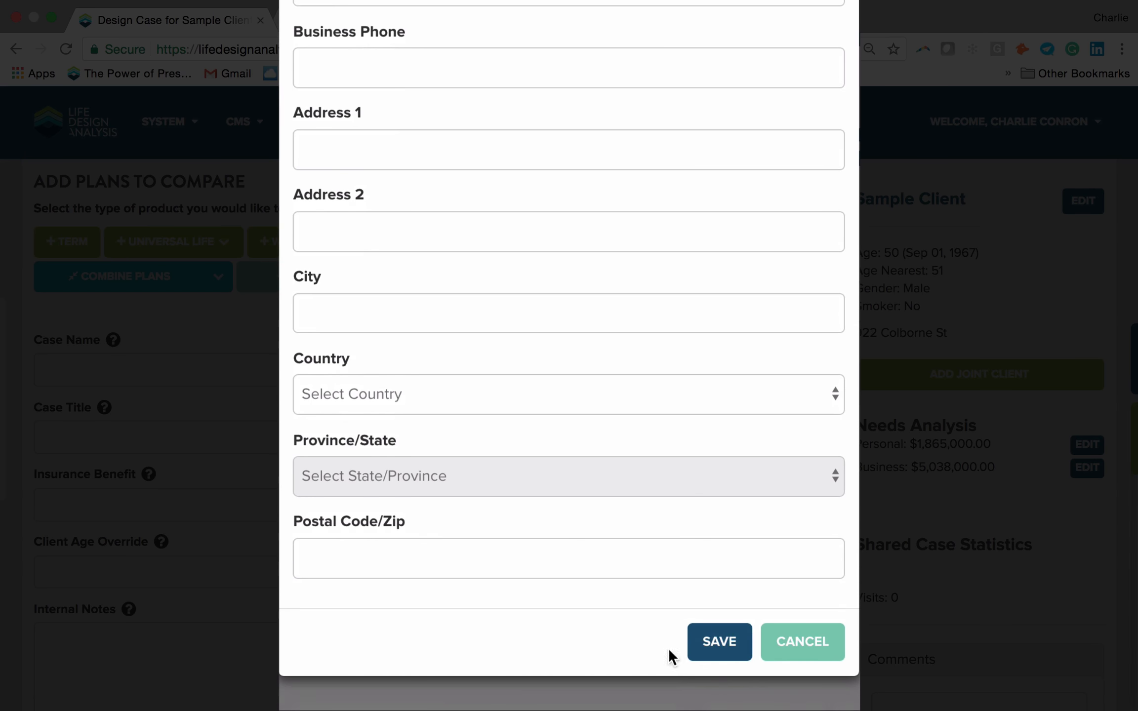
{"action": "left_click", "coordinate": [726, 655]}
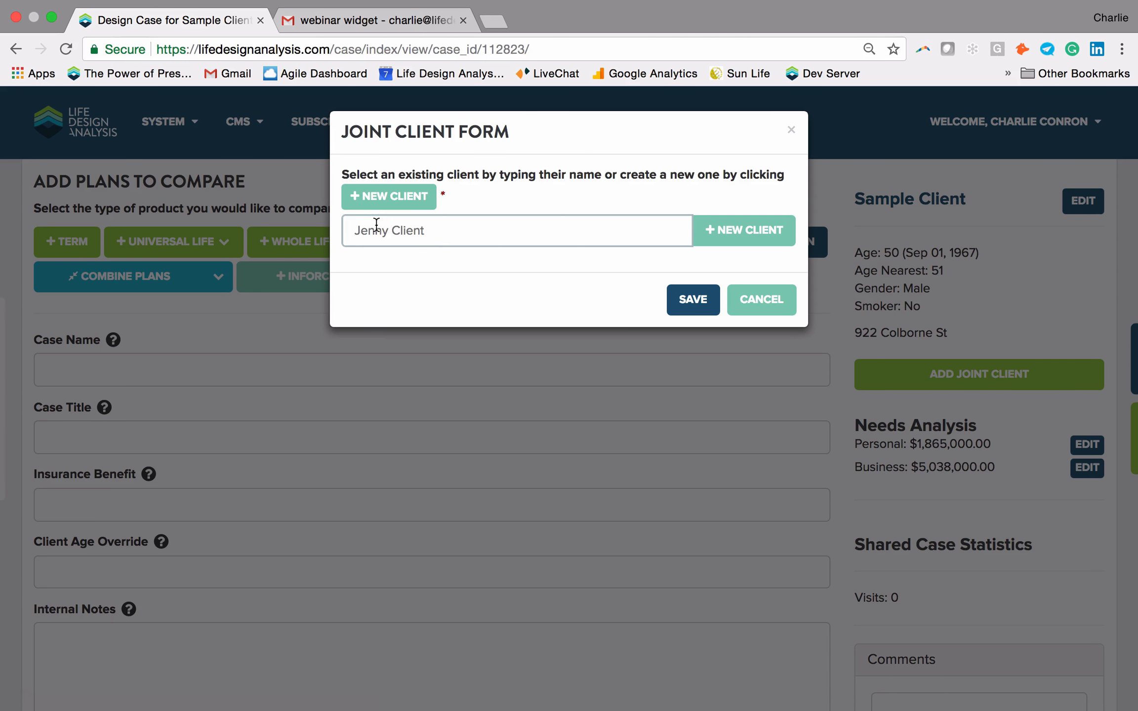
{"action": "left_click", "coordinate": [692, 297]}
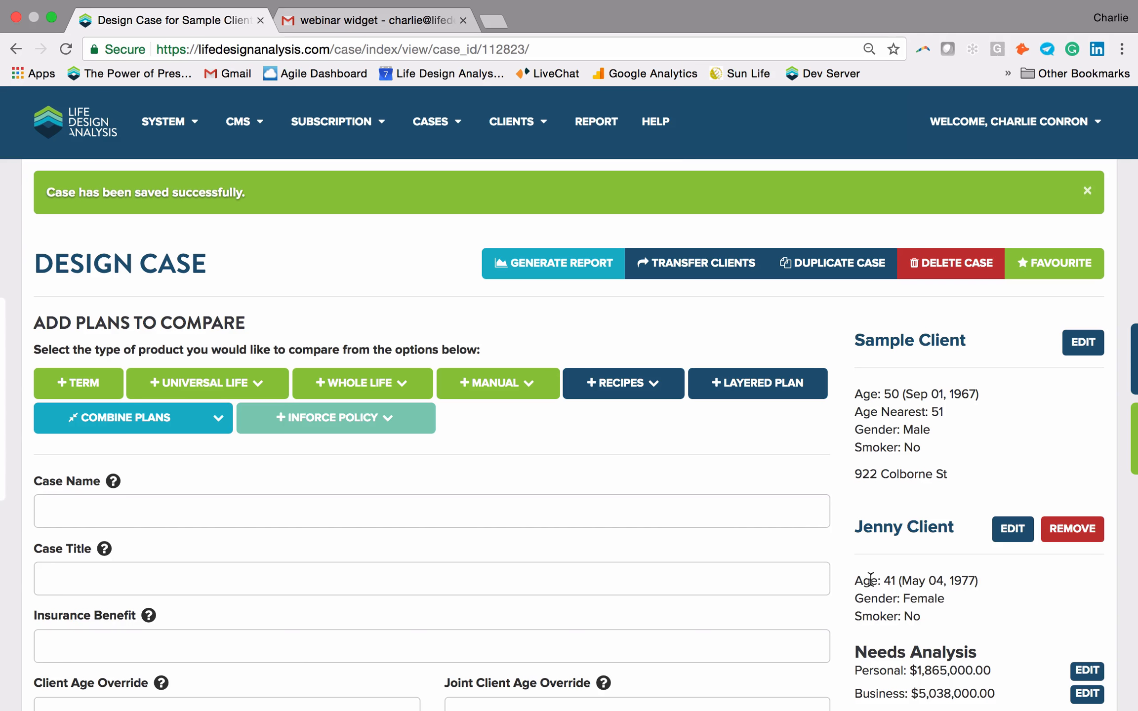
Step: Name the case "joint"
{"action": "scroll", "coordinate": [870, 579], "scroll_direction": "down", "scroll_amount": 2}
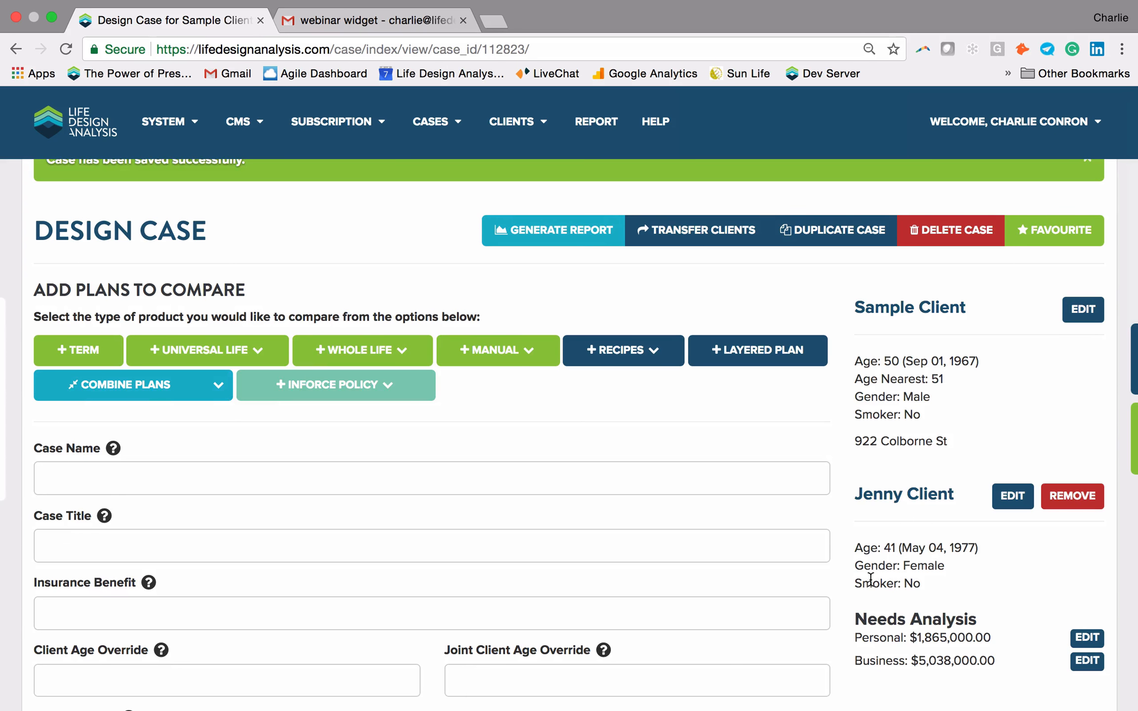
{"action": "scroll", "coordinate": [871, 579], "scroll_direction": "up", "scroll_amount": 2}
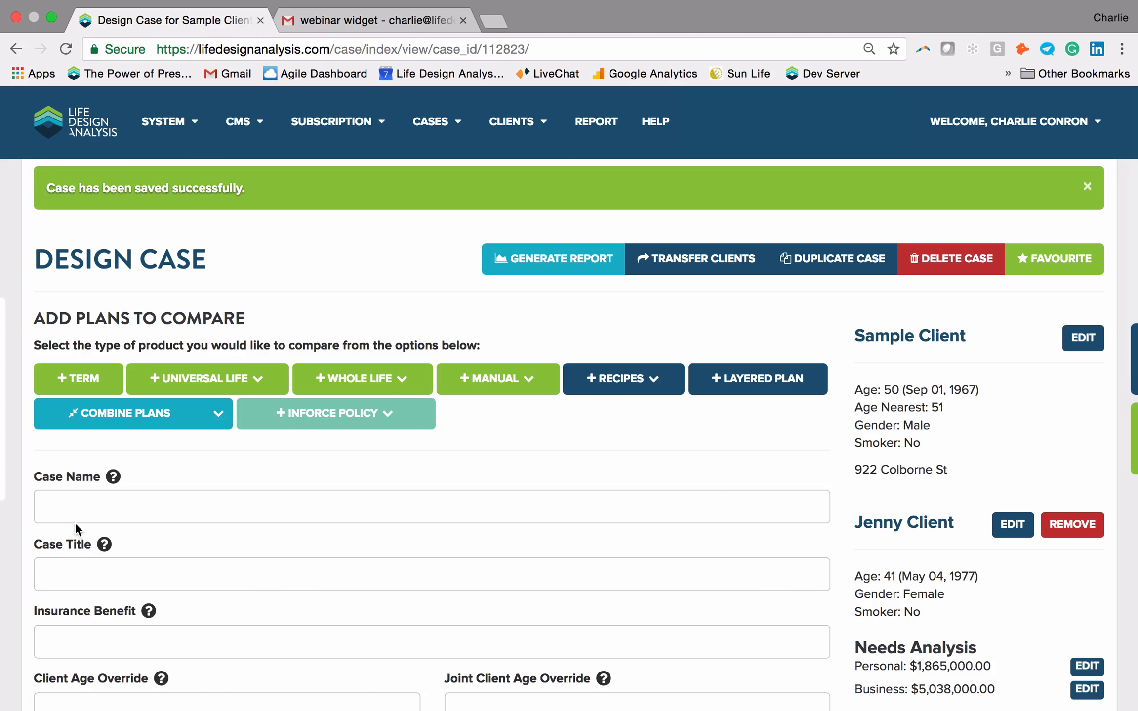
{"action": "left_click", "coordinate": [76, 504]}
{"action": "type", "text": "joint"}
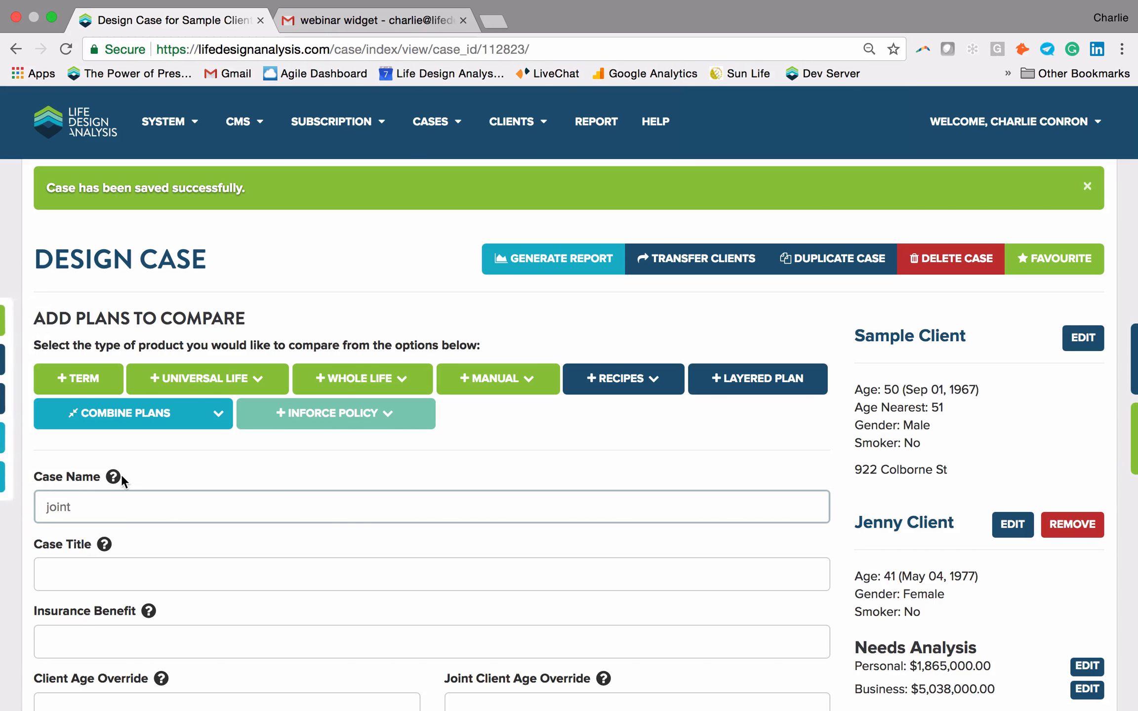
{"action": "left_click", "coordinate": [195, 474]}
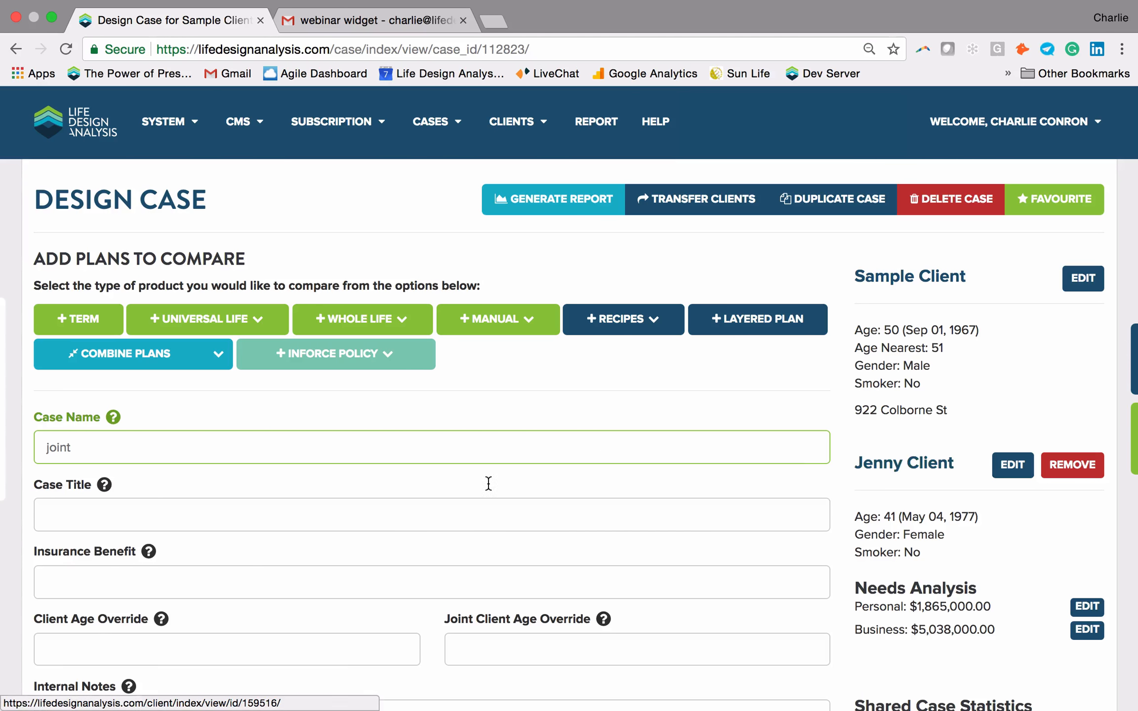
Step: Set the client age override to 50, leaving the joint client age override empty
{"action": "scroll", "coordinate": [99, 625], "scroll_direction": "down", "scroll_amount": 2}
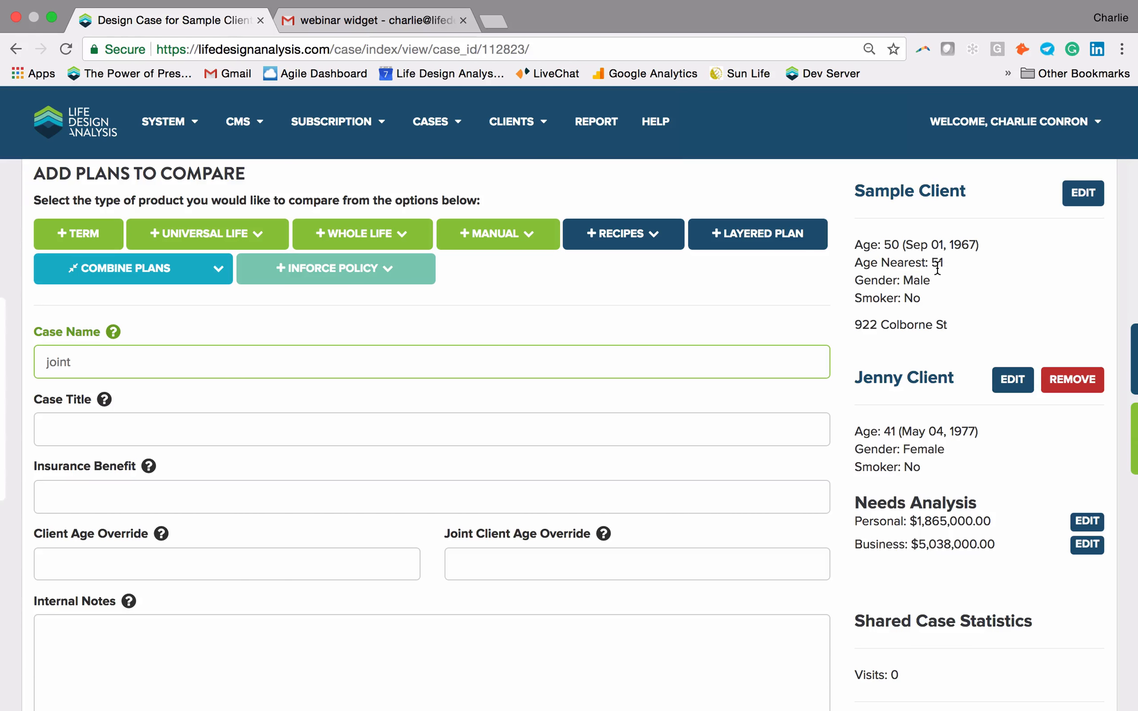
{"action": "left_click", "coordinate": [223, 561]}
{"action": "type", "text": "50"}
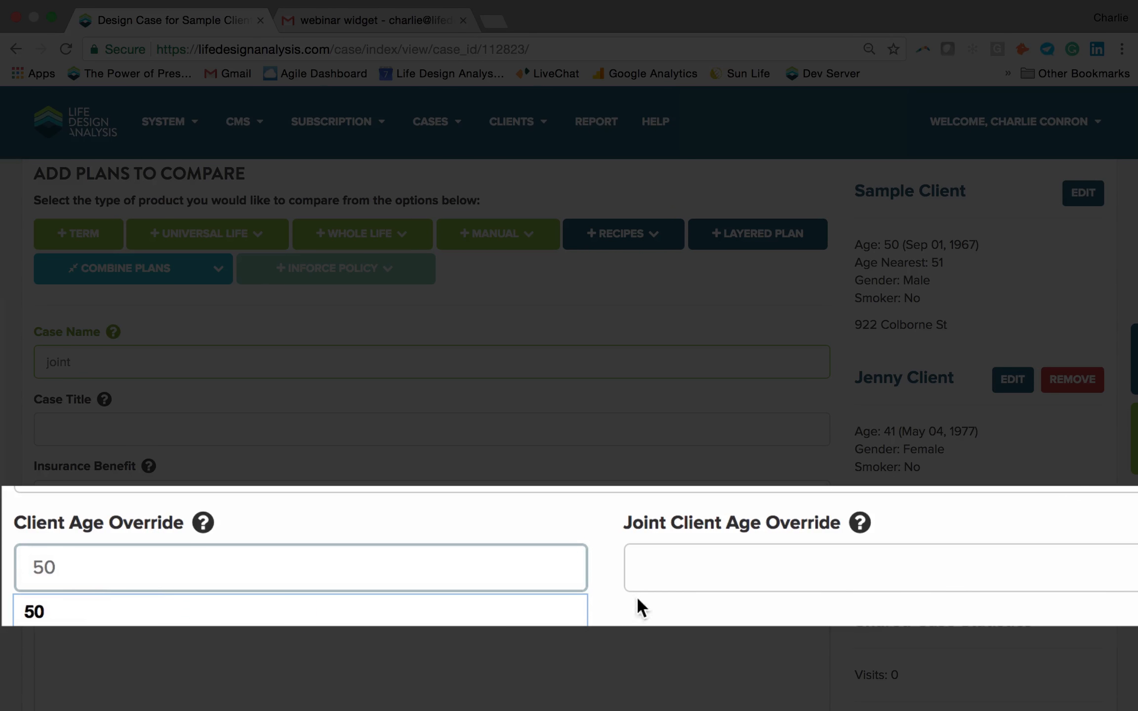
{"action": "left_click", "coordinate": [692, 569]}
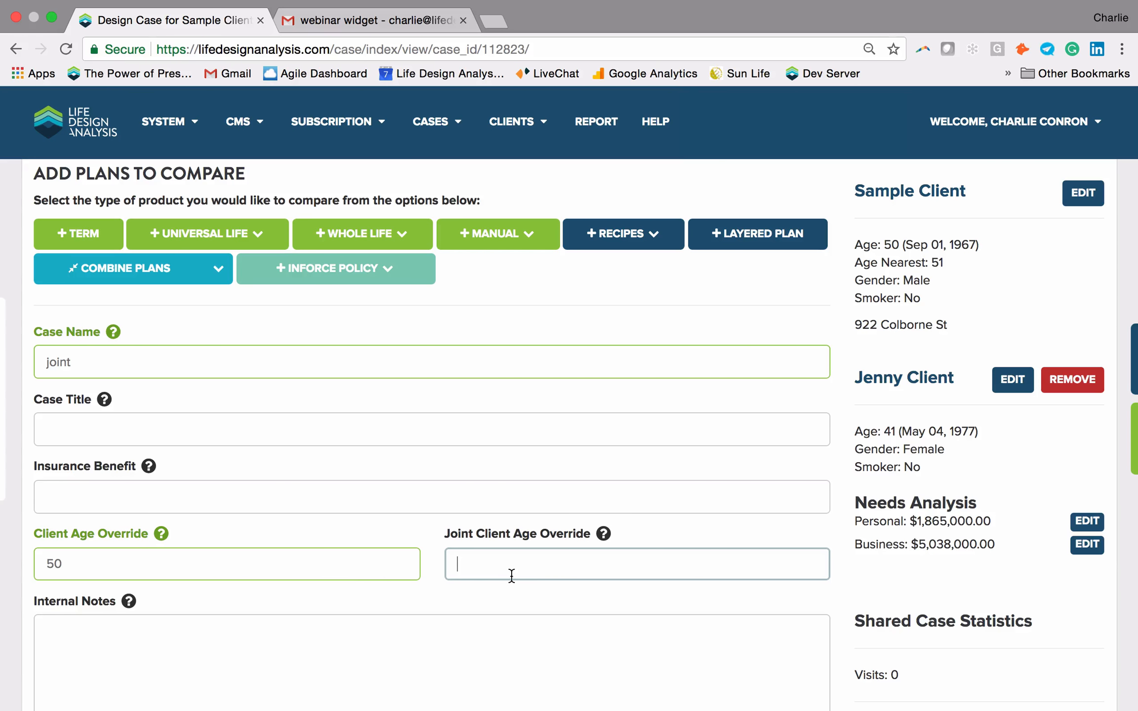
{"action": "scroll", "coordinate": [511, 576], "scroll_direction": "up", "scroll_amount": 3}
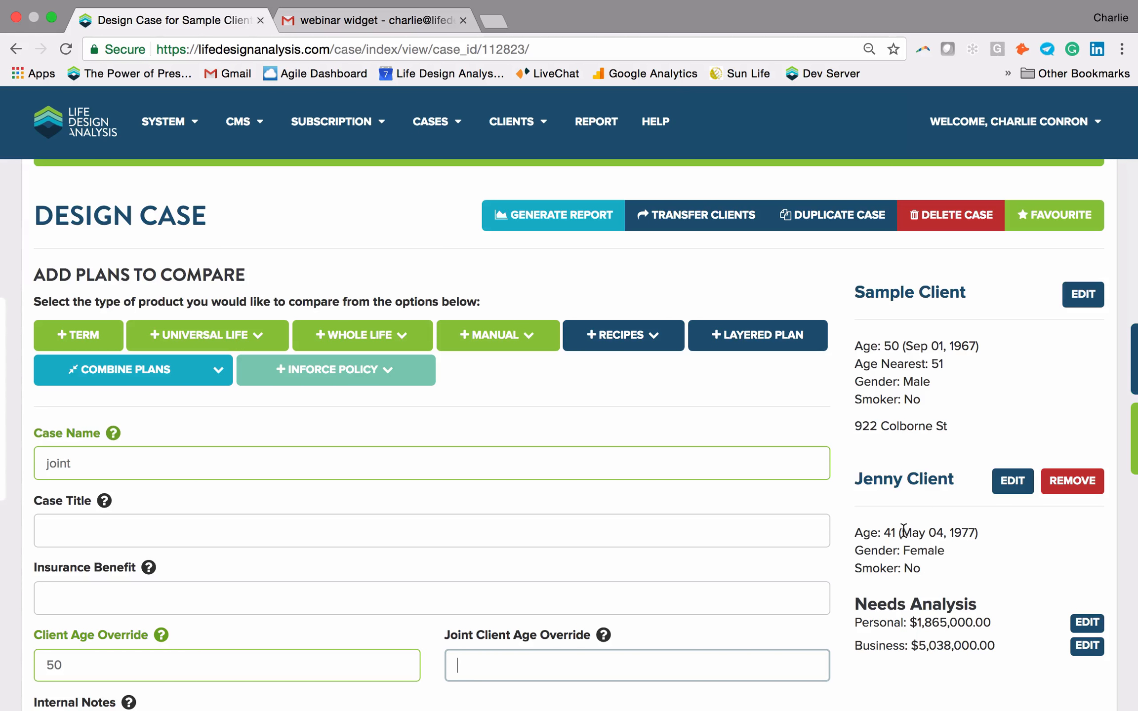
Step: Set the case's insurance benefit to $1,000,000
{"action": "left_click", "coordinate": [134, 597]}
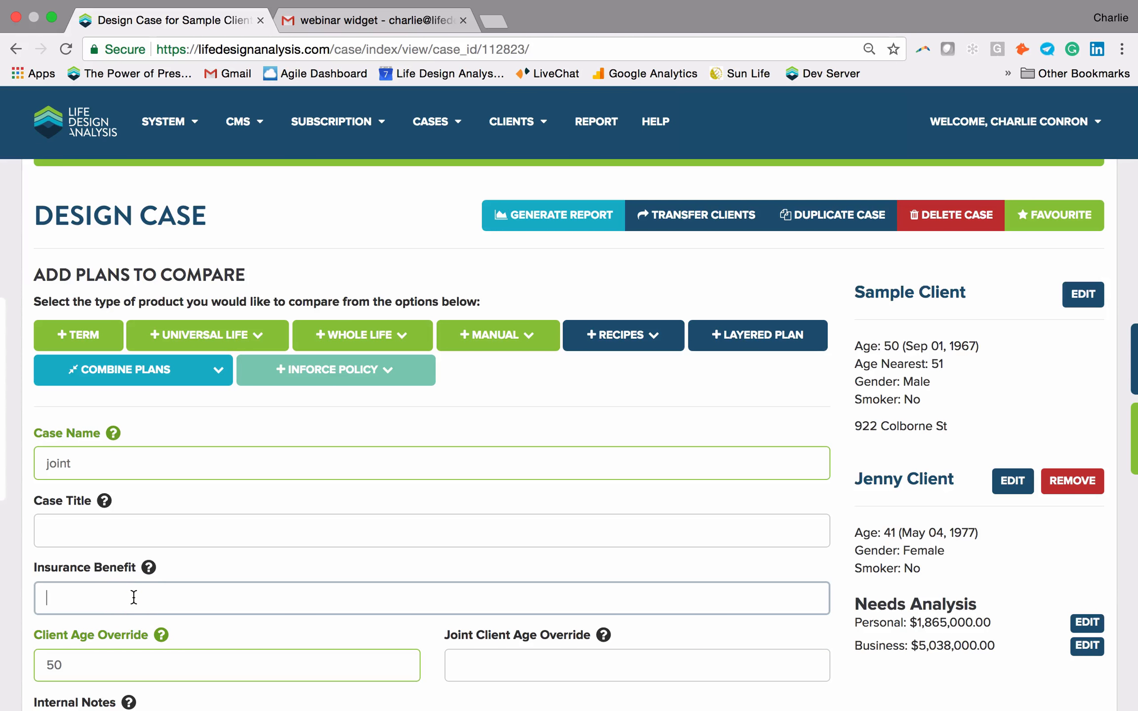
{"action": "type", "text": "1000000"}
{"action": "left_click", "coordinate": [26, 560]}
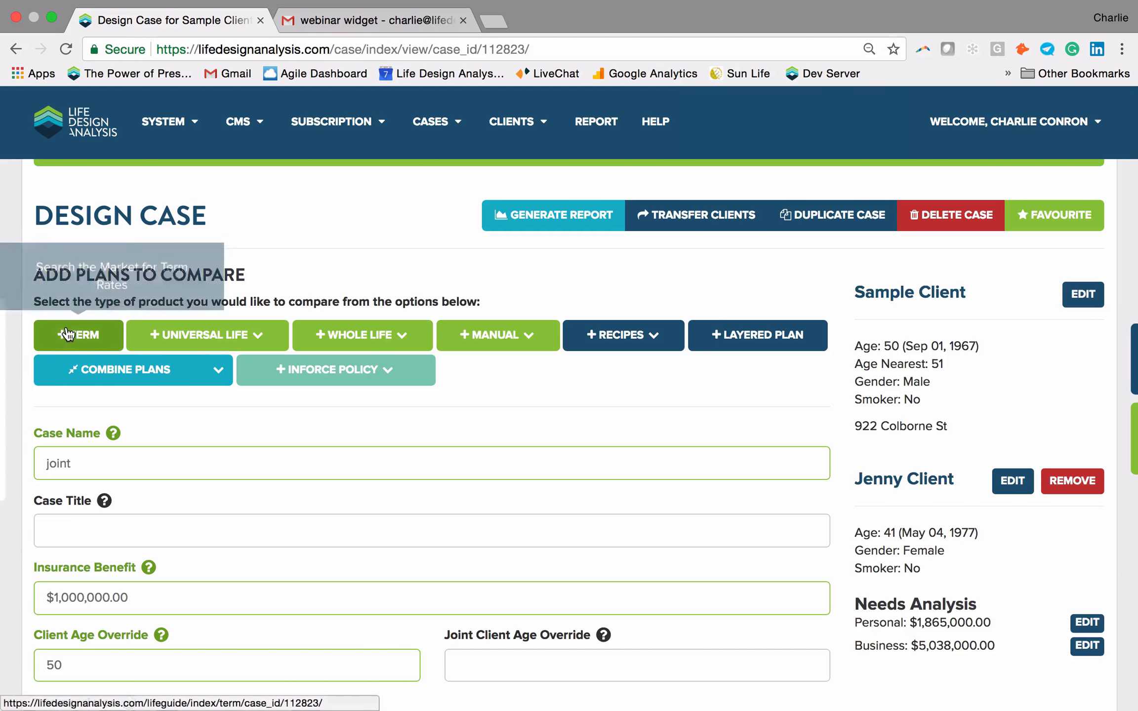
Step: Start a term rate search for the case with a 10 Year term length and Joint Life First to Die as quote type
{"action": "left_click", "coordinate": [83, 328]}
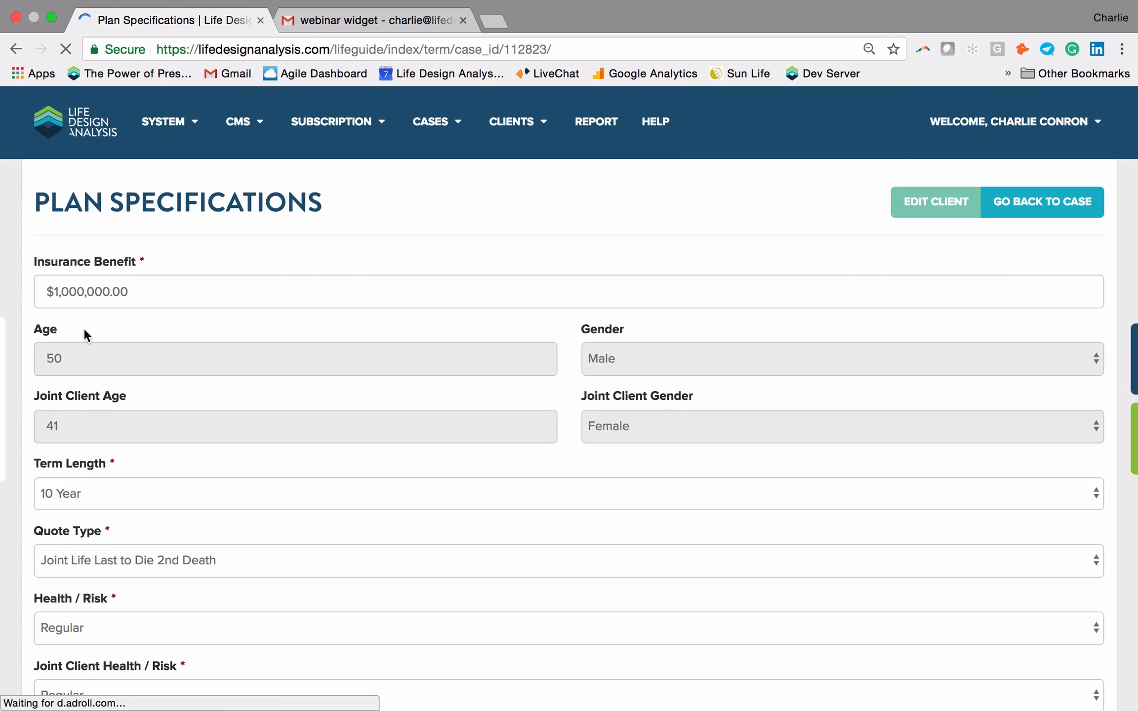
{"action": "scroll", "coordinate": [153, 305], "scroll_direction": "down", "scroll_amount": 1}
{"action": "scroll", "coordinate": [153, 304], "scroll_direction": "down", "scroll_amount": 2}
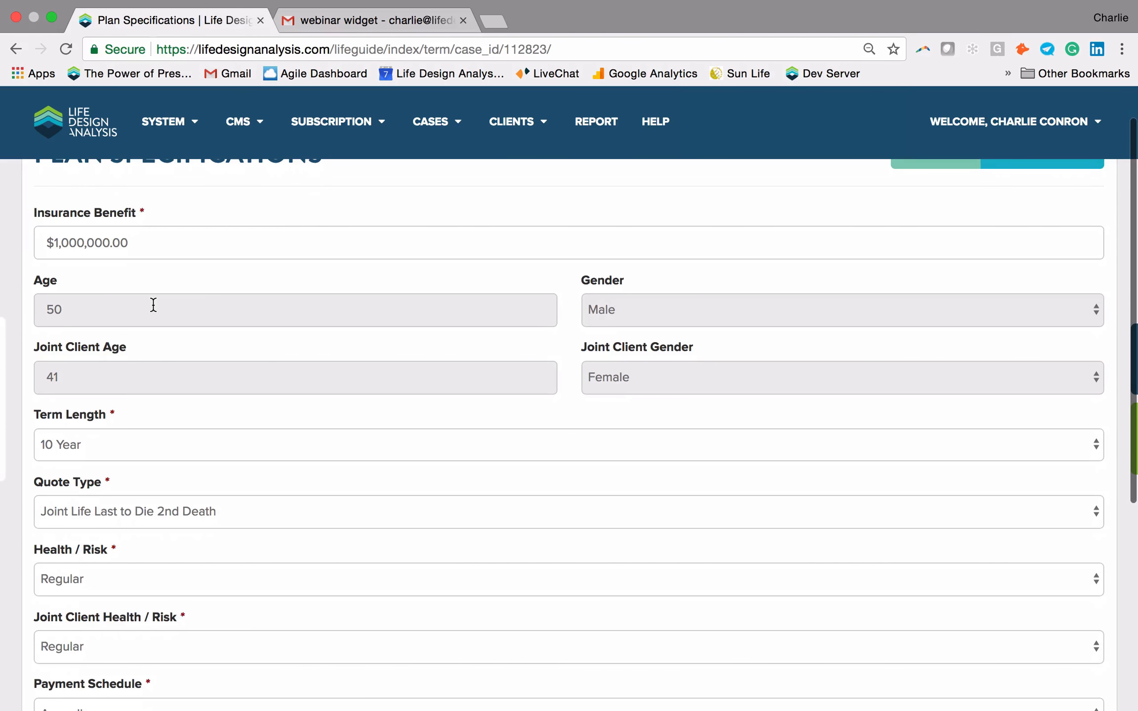
{"action": "scroll", "coordinate": [320, 259], "scroll_direction": "down", "scroll_amount": 2}
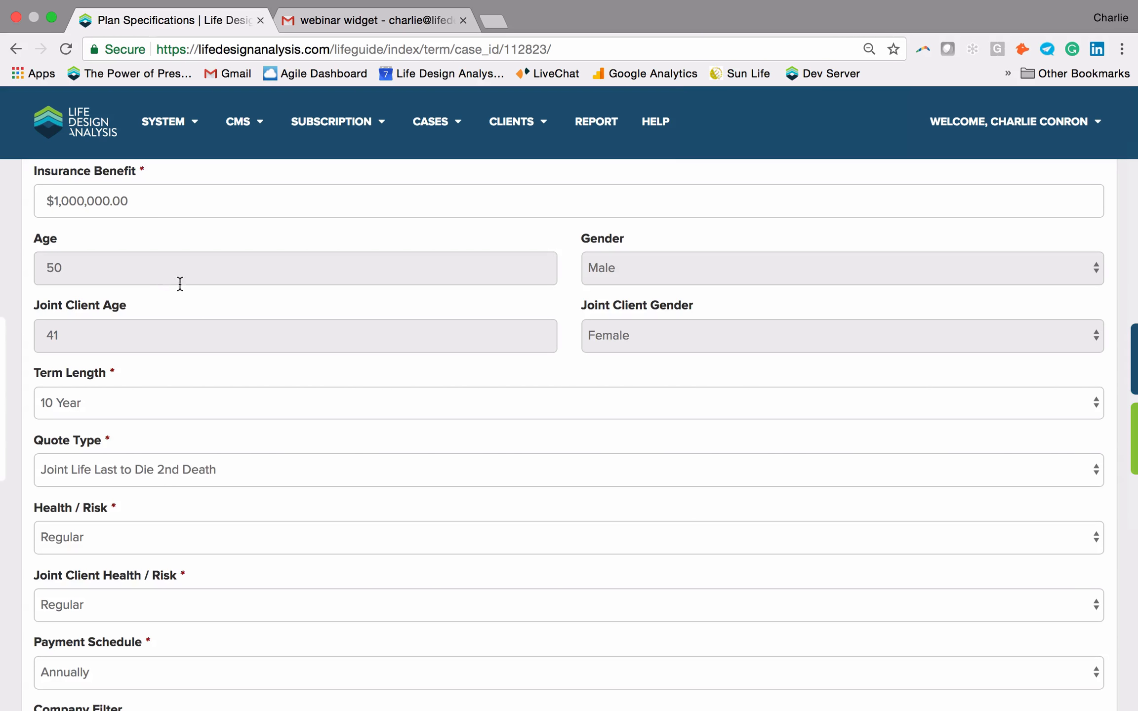
{"action": "scroll", "coordinate": [196, 325], "scroll_direction": "down", "scroll_amount": 3}
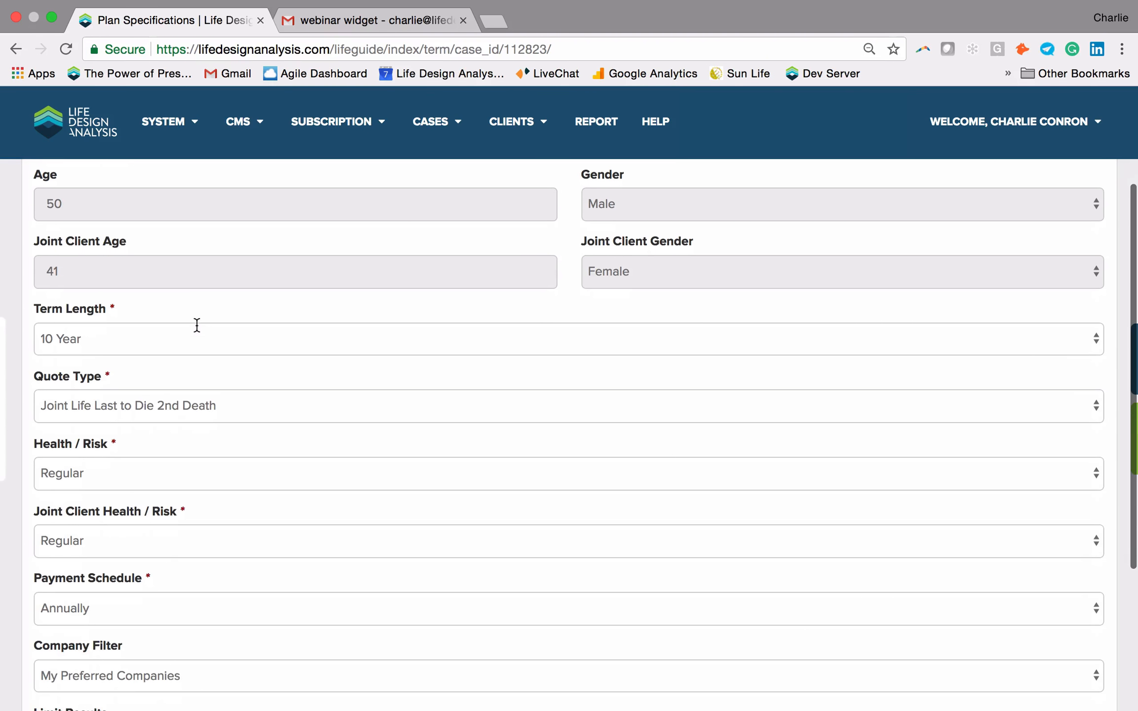
{"action": "left_click", "coordinate": [250, 345]}
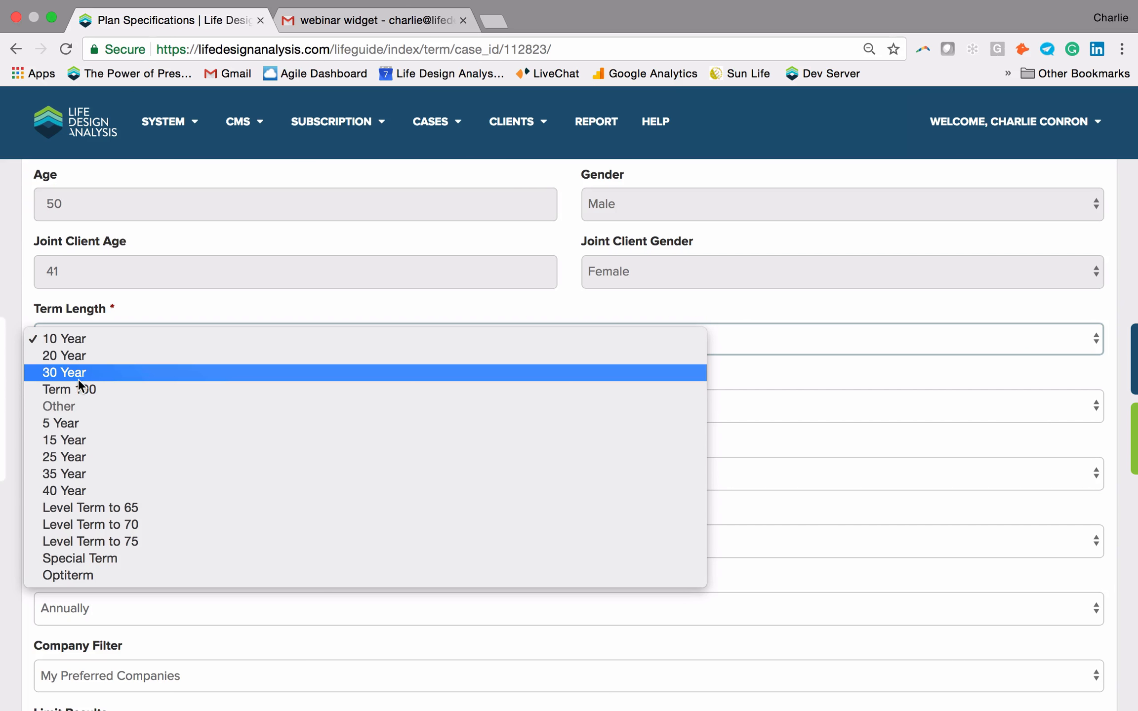
{"action": "left_click", "coordinate": [17, 384]}
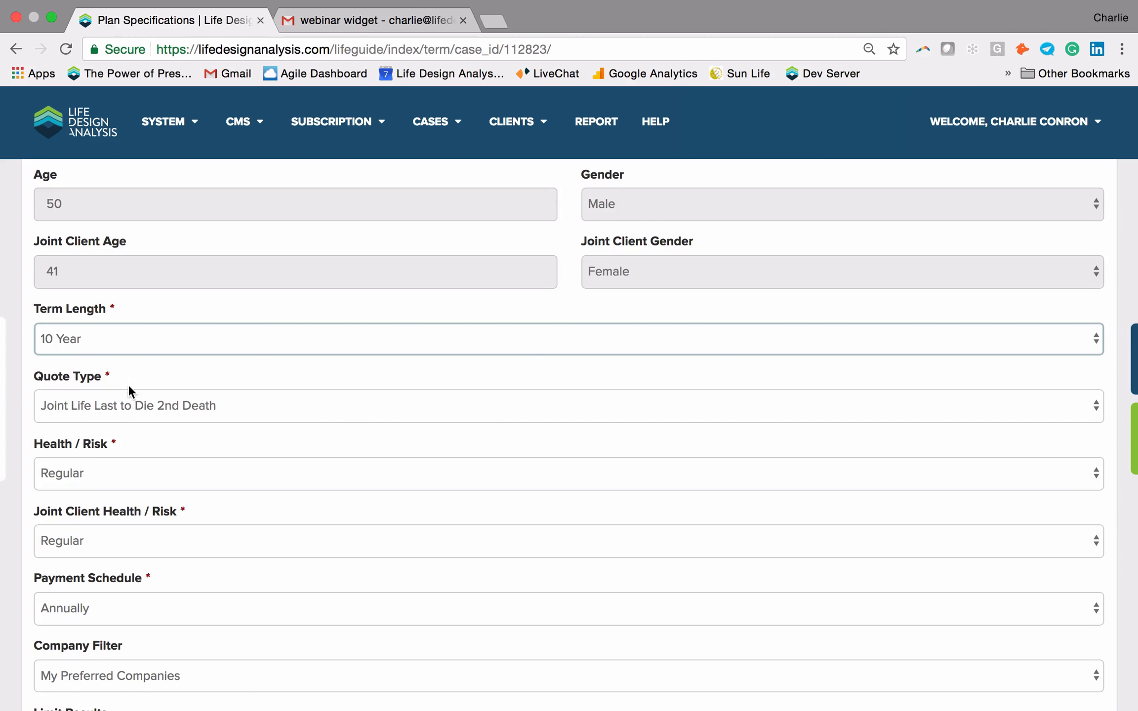
{"action": "left_click", "coordinate": [64, 406]}
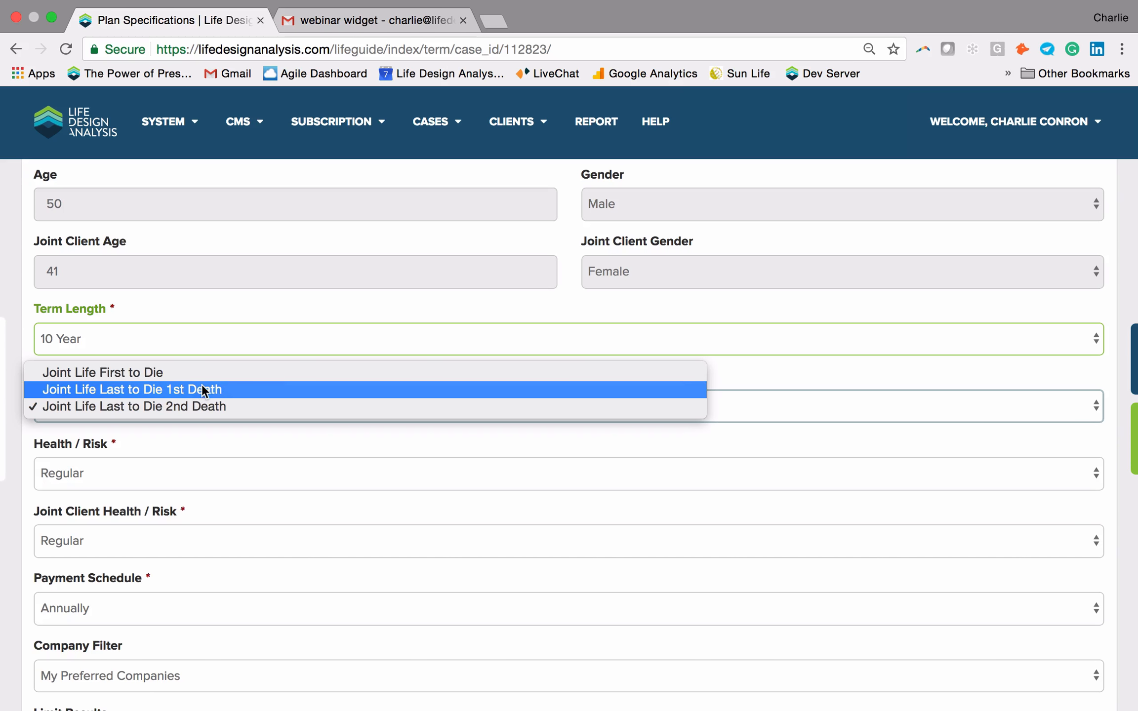
{"action": "left_click", "coordinate": [145, 375]}
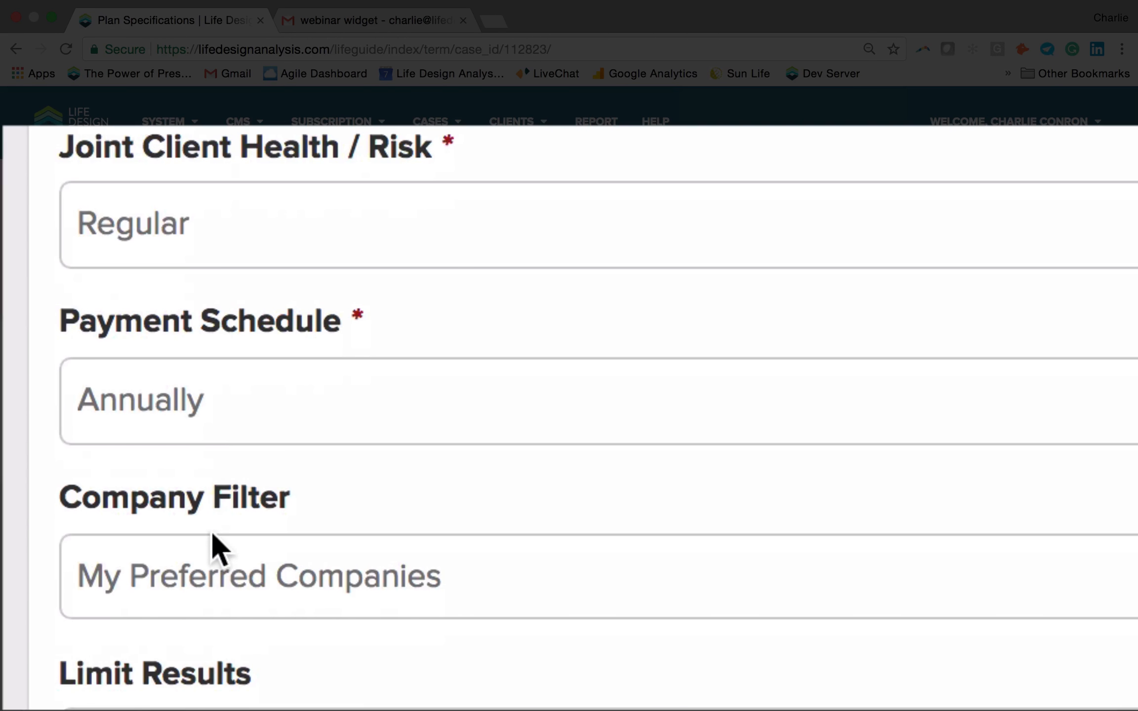
Step: Set the company filter to All Companies and run the term rate search
{"action": "left_click", "coordinate": [204, 548]}
{"action": "left_click", "coordinate": [196, 618]}
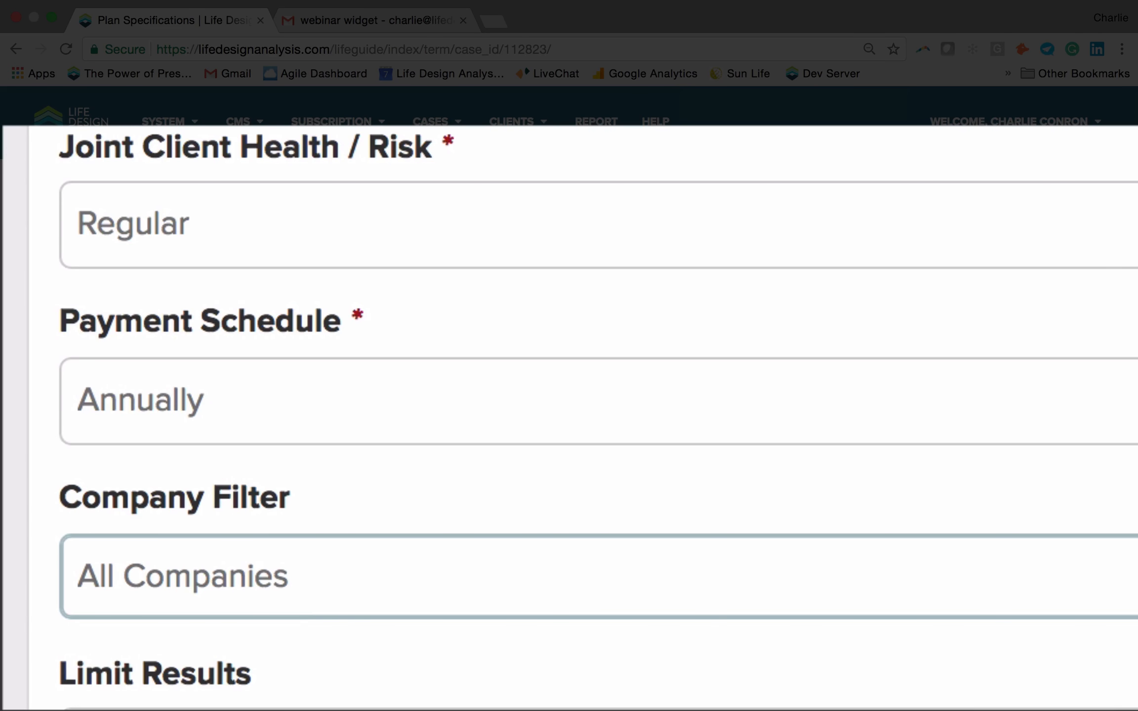
{"action": "left_click", "coordinate": [1070, 628]}
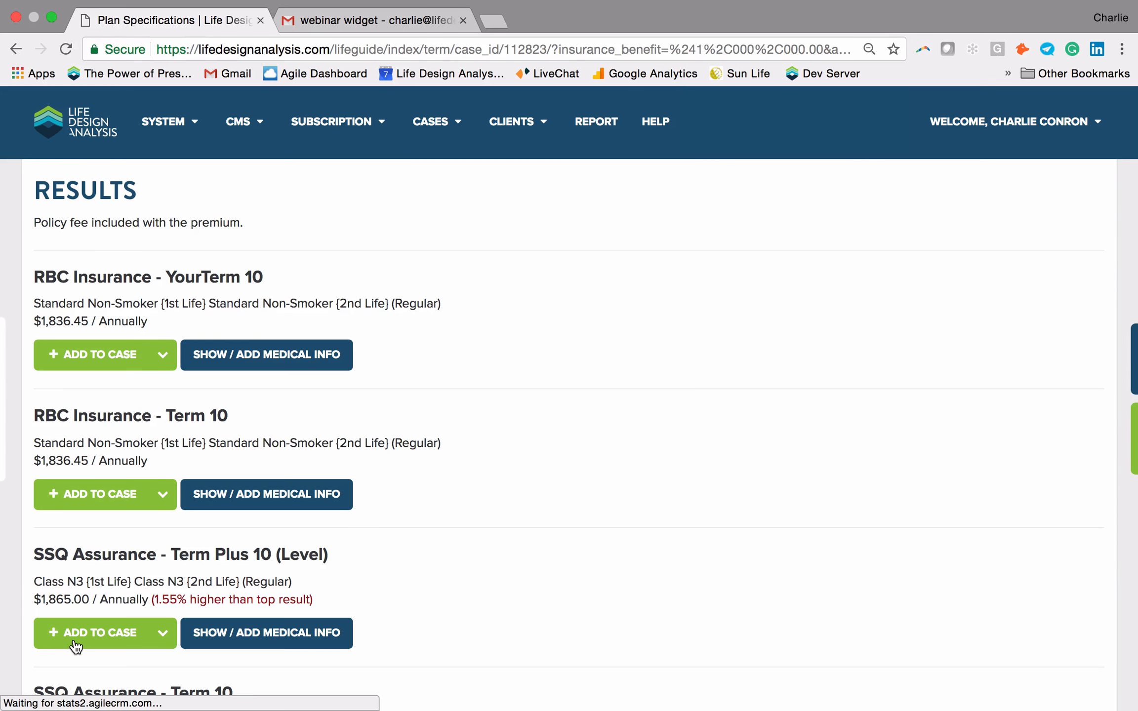
Step: Compare the term quotes and add Equitable Life - 10 Year R & C Term to the case
{"action": "scroll", "coordinate": [75, 646], "scroll_direction": "down", "scroll_amount": 3}
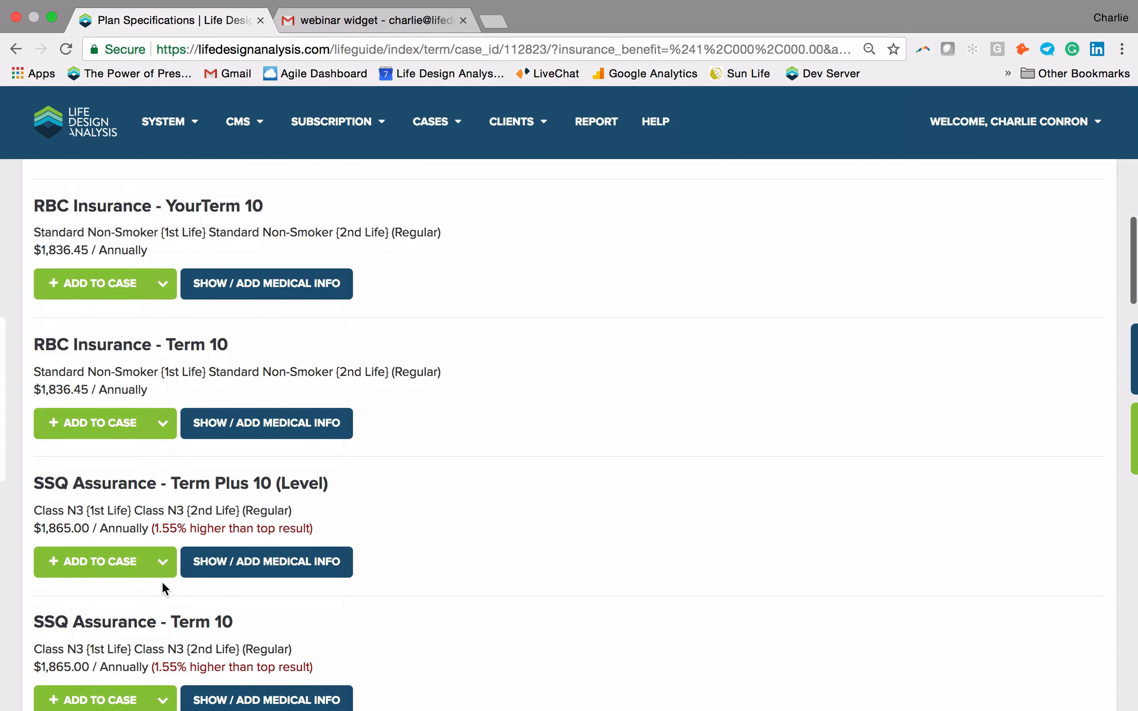
{"action": "scroll", "coordinate": [162, 582], "scroll_direction": "down", "scroll_amount": 5}
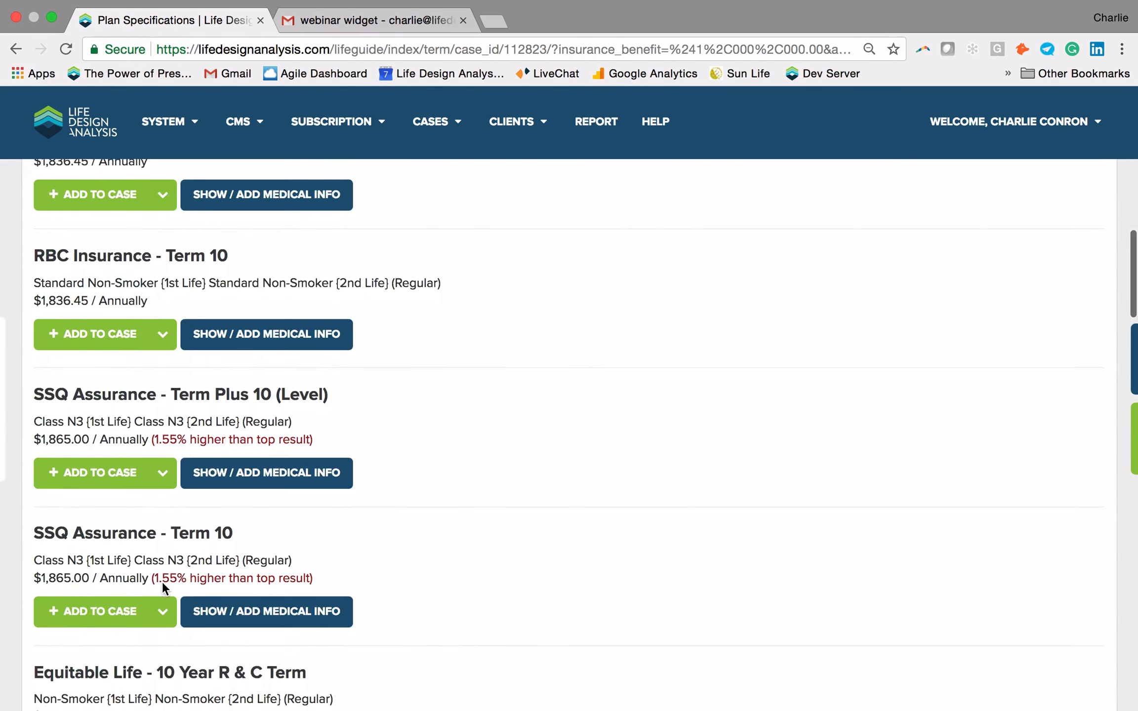
{"action": "scroll", "coordinate": [132, 430], "scroll_direction": "down", "scroll_amount": 5}
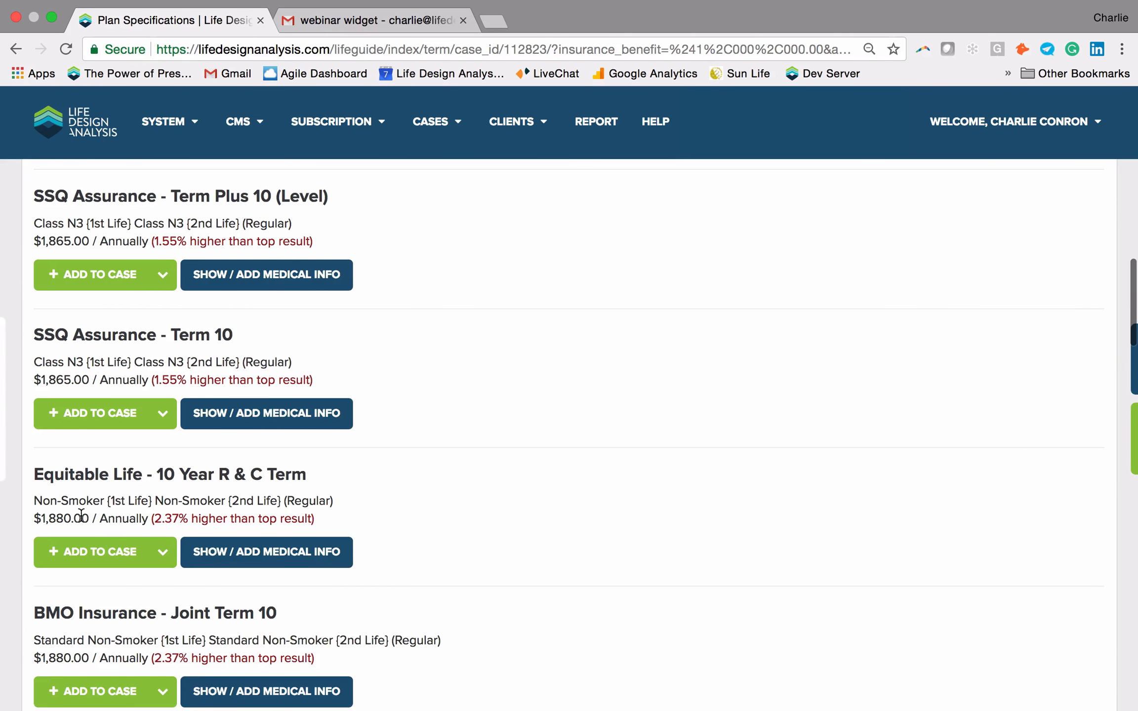
{"action": "scroll", "coordinate": [86, 518], "scroll_direction": "up", "scroll_amount": 5}
{"action": "scroll", "coordinate": [80, 516], "scroll_direction": "up", "scroll_amount": 2}
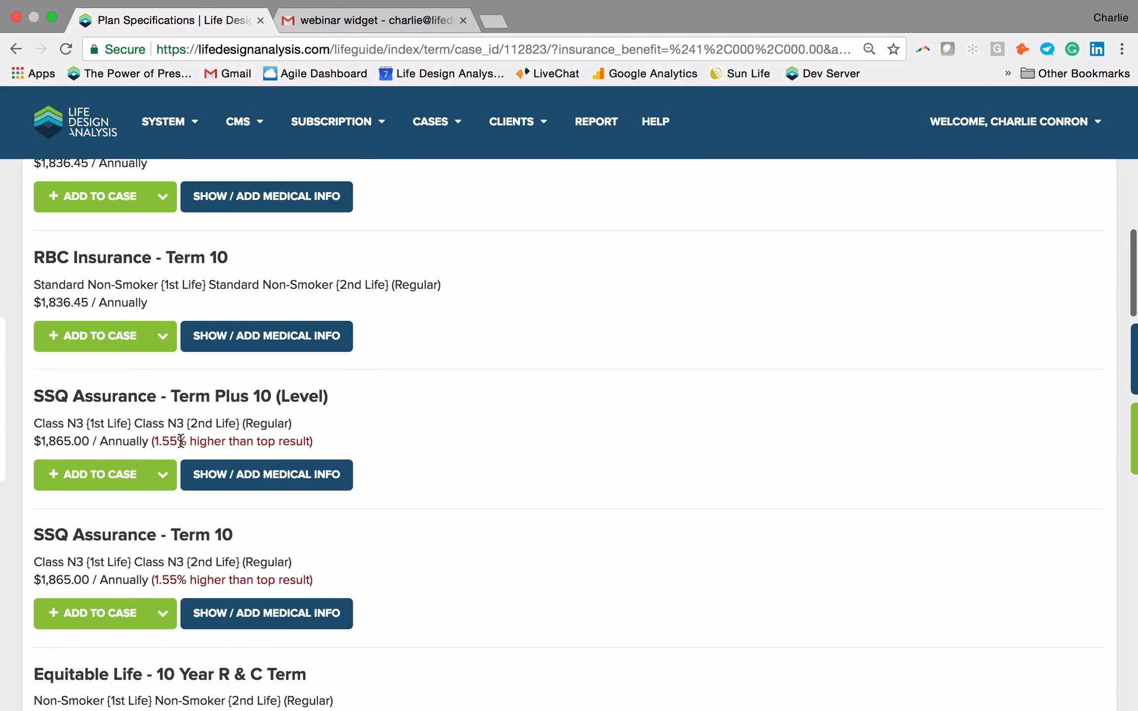
{"action": "scroll", "coordinate": [310, 439], "scroll_direction": "down", "scroll_amount": 10}
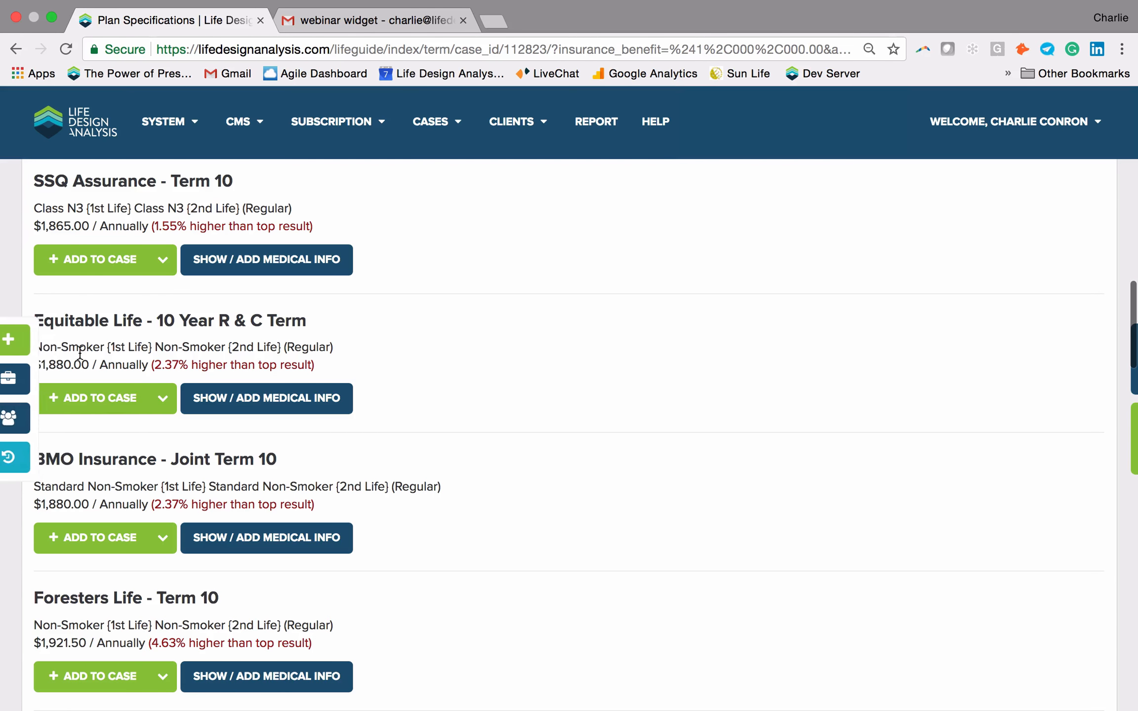
{"action": "left_click", "coordinate": [107, 401]}
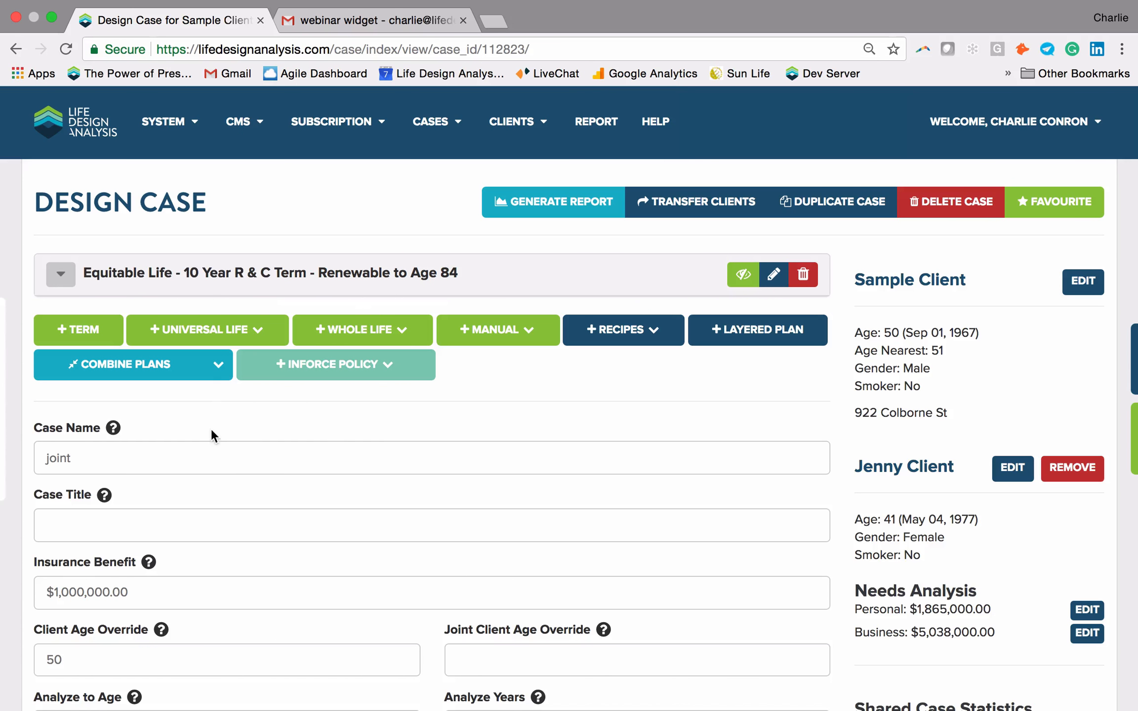
Step: Start a universal life rate search for the case with Joint Life First to Die as quote type
{"action": "left_click", "coordinate": [257, 339]}
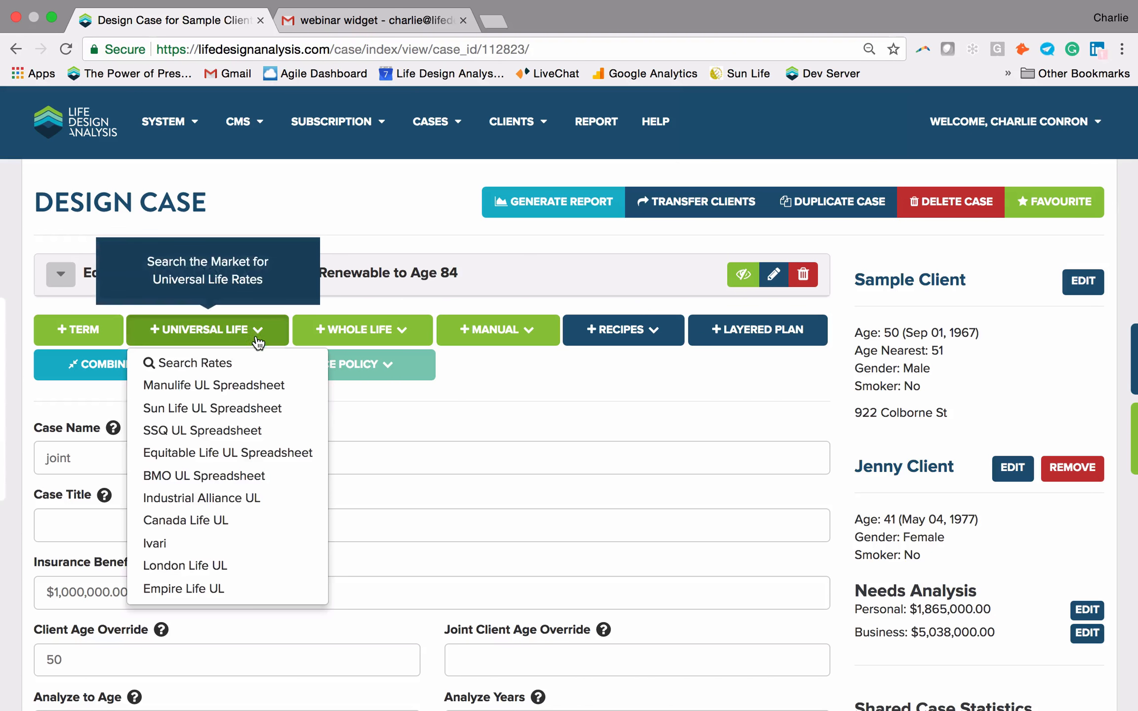
{"action": "left_click", "coordinate": [240, 368]}
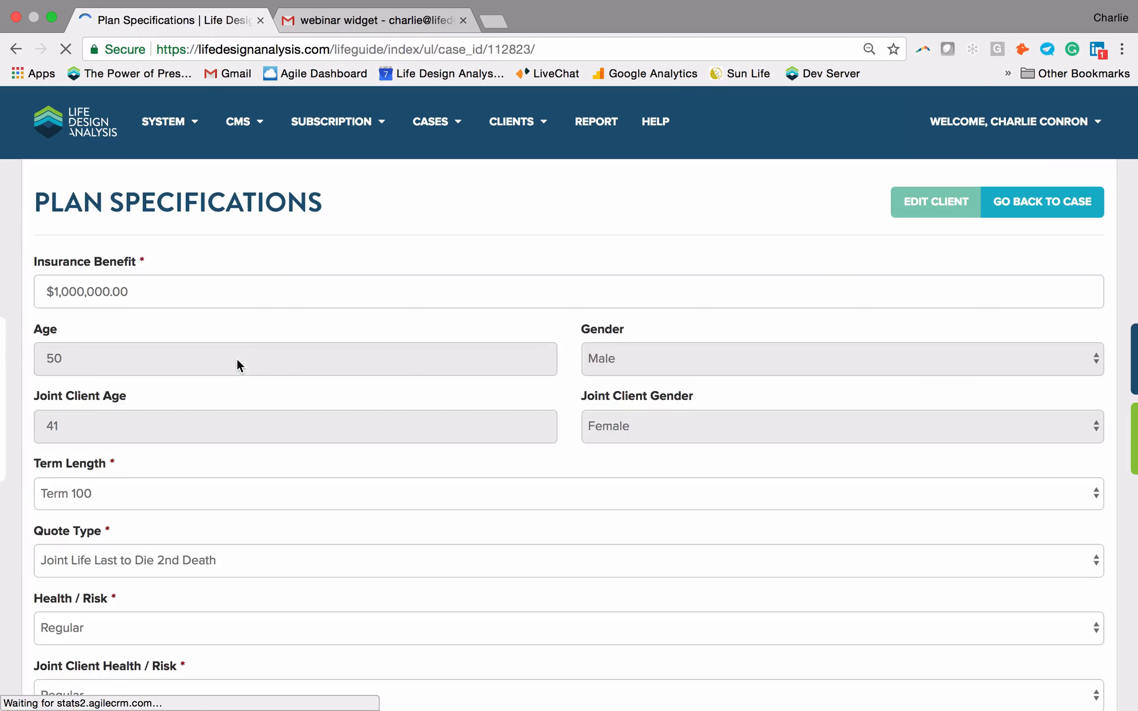
{"action": "scroll", "coordinate": [237, 358], "scroll_direction": "down", "scroll_amount": 3}
{"action": "left_click", "coordinate": [172, 406]}
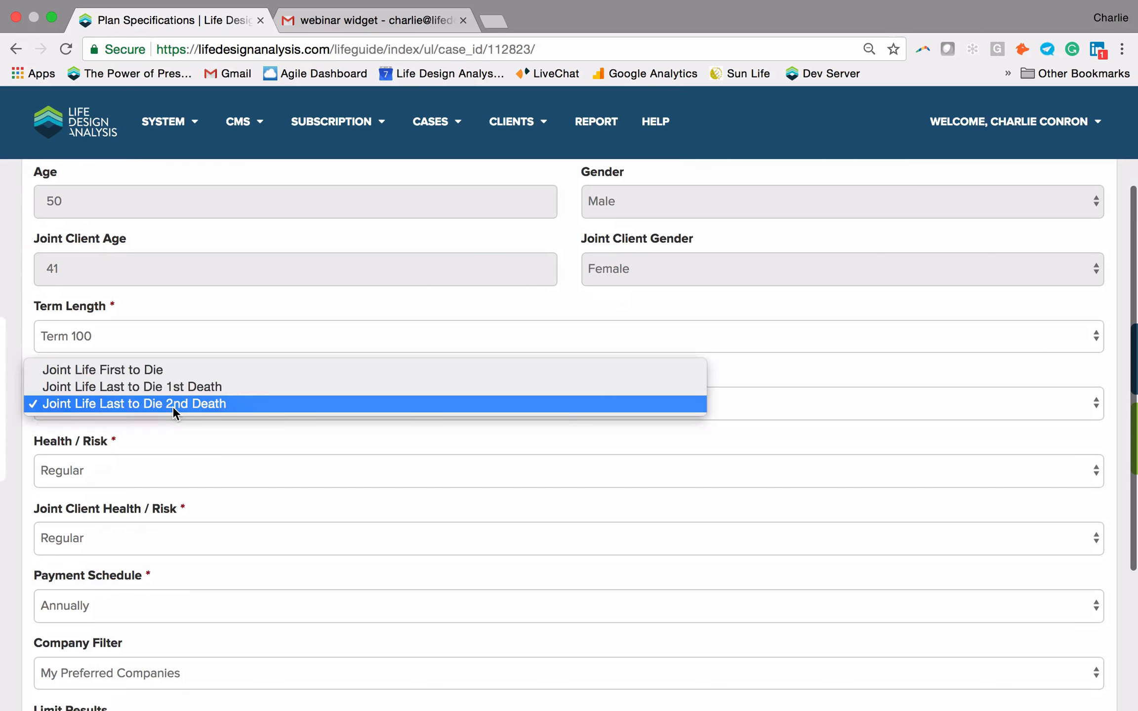
{"action": "left_click", "coordinate": [118, 370]}
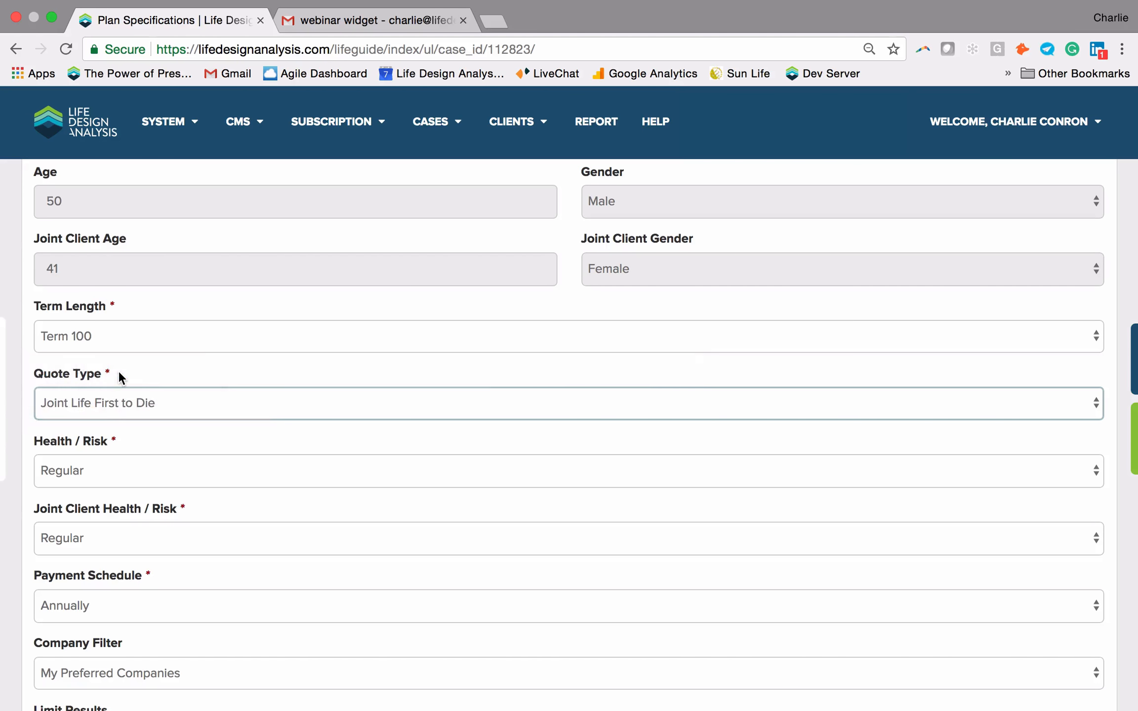
Step: Include All Companies in the universal life search and retrieve the quotes
{"action": "scroll", "coordinate": [118, 370], "scroll_direction": "down", "scroll_amount": 3}
{"action": "left_click", "coordinate": [97, 508]}
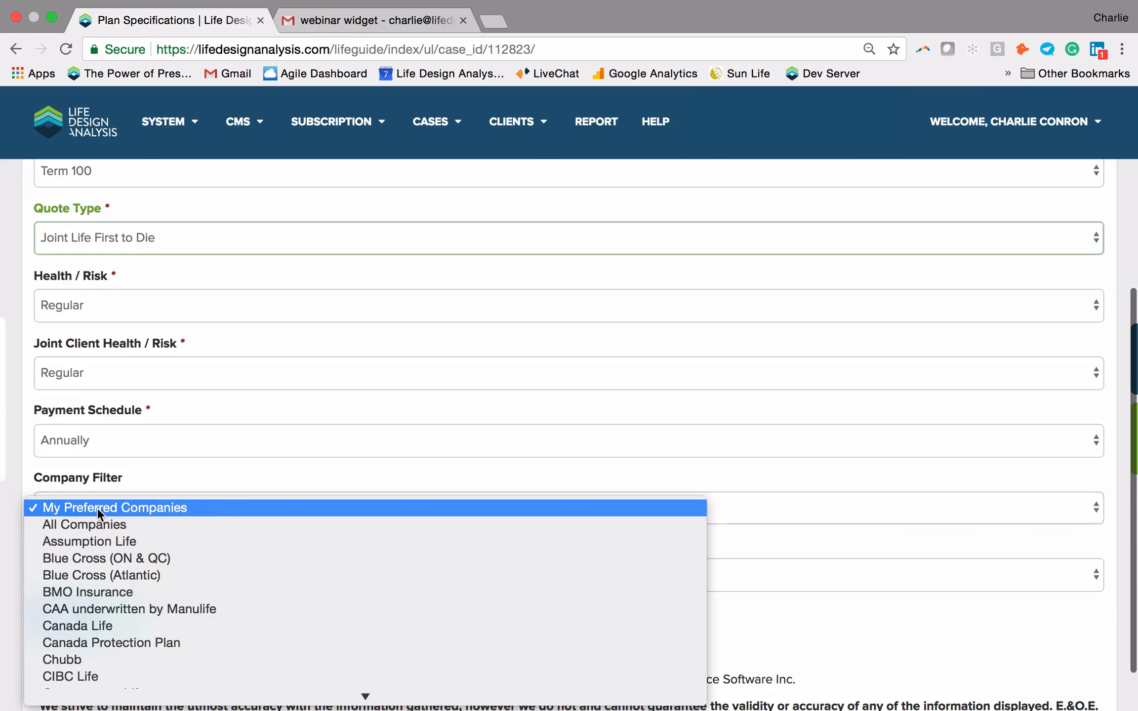
{"action": "left_click", "coordinate": [92, 523]}
{"action": "left_click", "coordinate": [60, 625]}
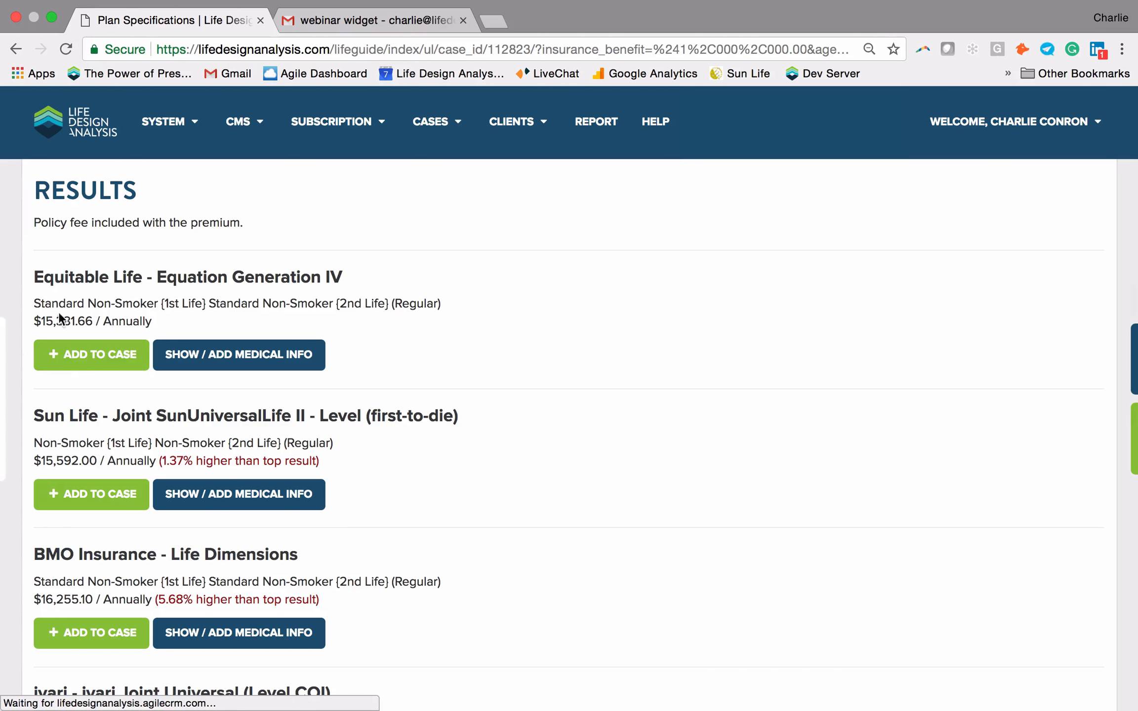
Step: Add the Equitable Life - Equation Generation IV universal life plan to the case
{"action": "scroll", "coordinate": [153, 248], "scroll_direction": "down", "scroll_amount": 3}
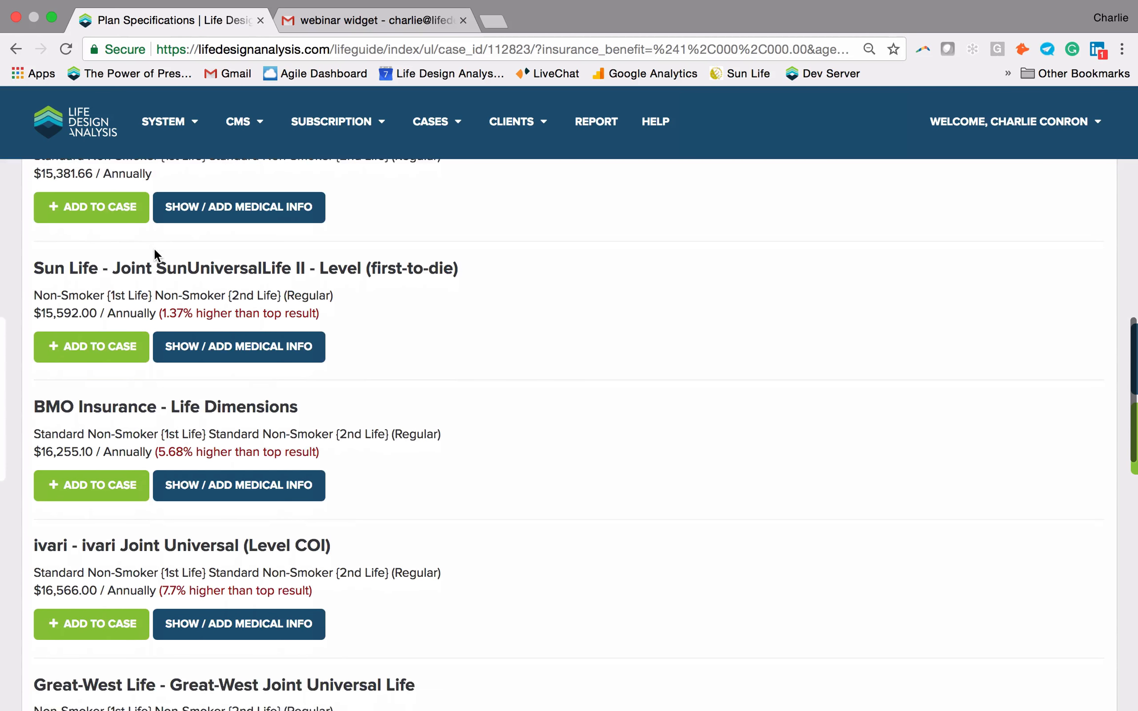
{"action": "scroll", "coordinate": [148, 247], "scroll_direction": "up", "scroll_amount": 3}
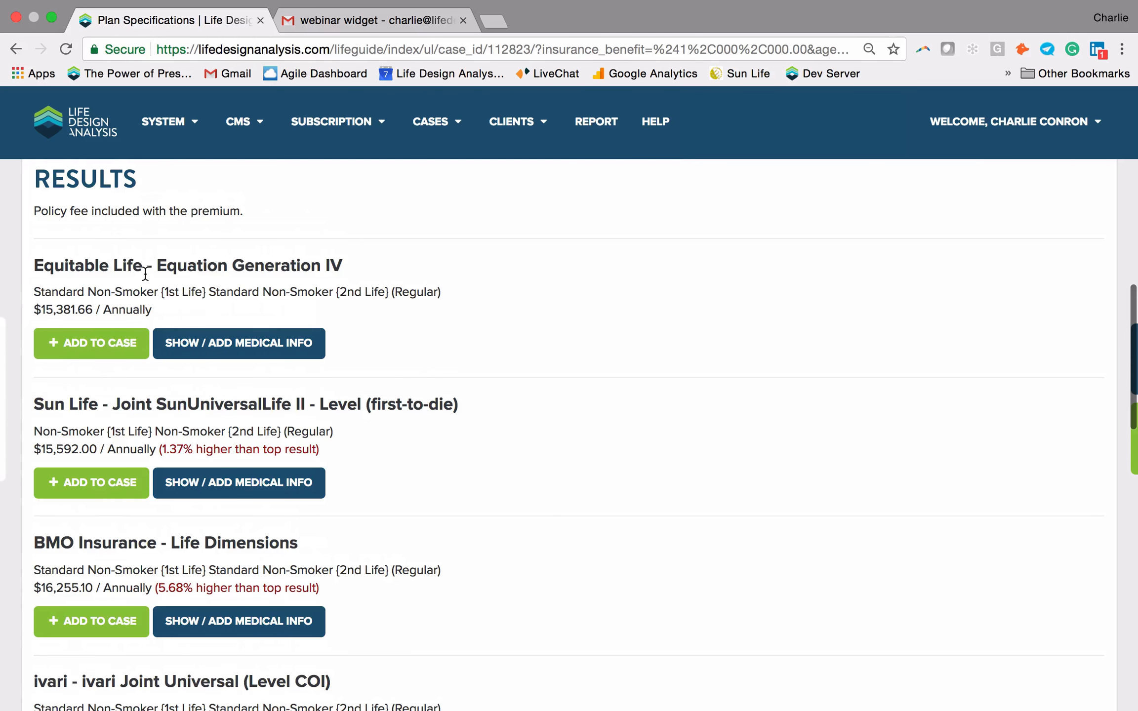
{"action": "left_click", "coordinate": [95, 344]}
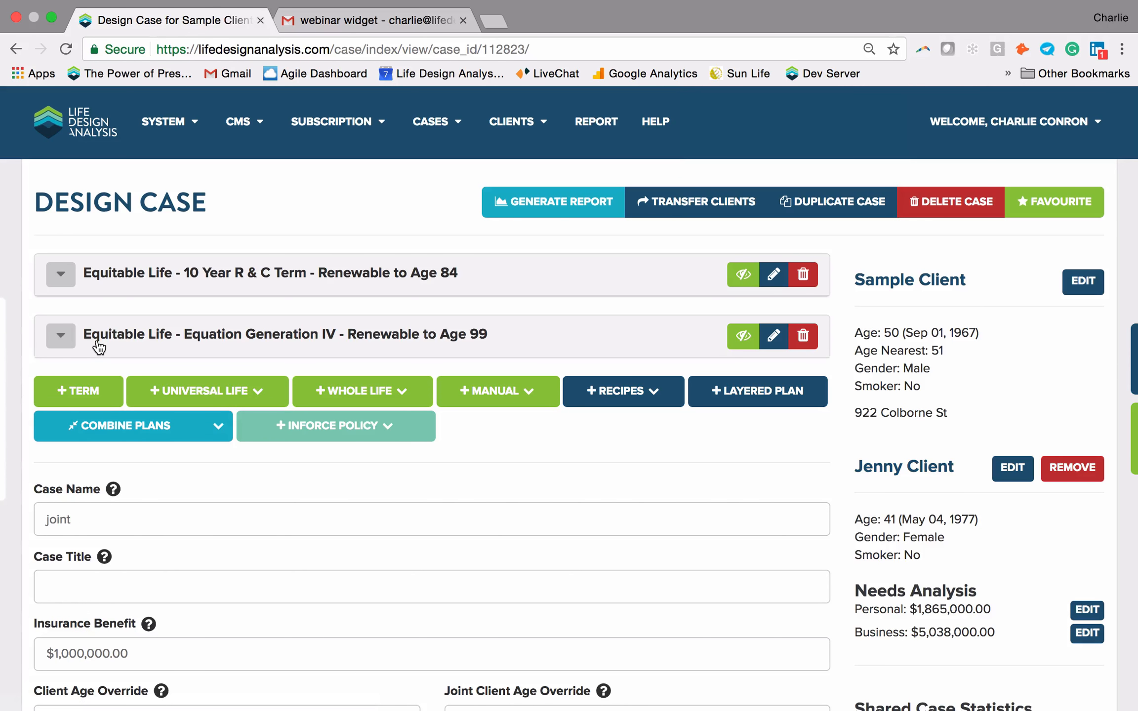
Step: Generate the case report and review its cover, the premium schedule and the annual premium chart for both Equitable Life plans
{"action": "left_click", "coordinate": [522, 206]}
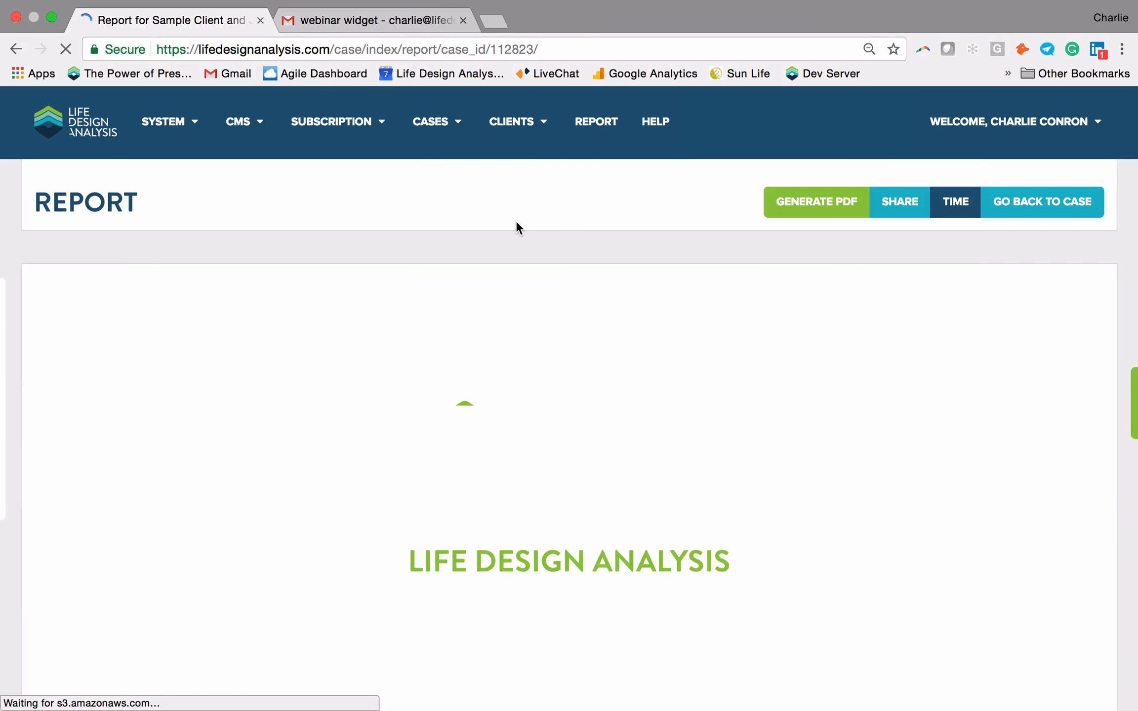
{"action": "scroll", "coordinate": [516, 228], "scroll_direction": "down", "scroll_amount": 10}
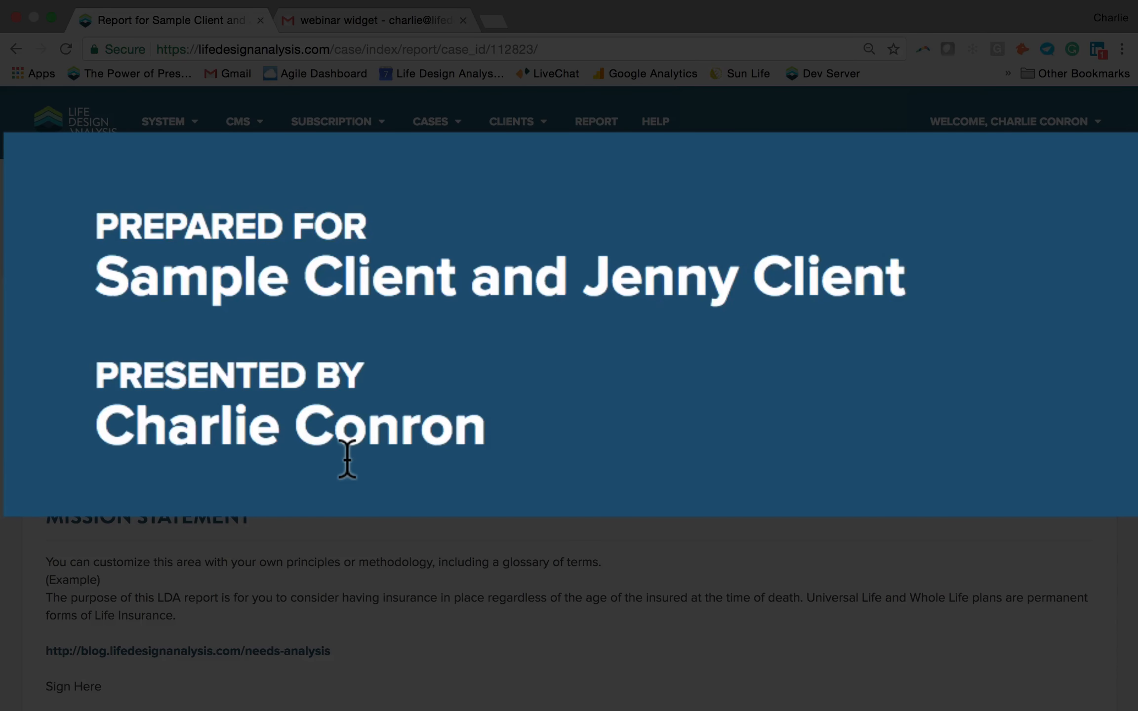
{"action": "scroll", "coordinate": [582, 275], "scroll_direction": "down", "scroll_amount": 1}
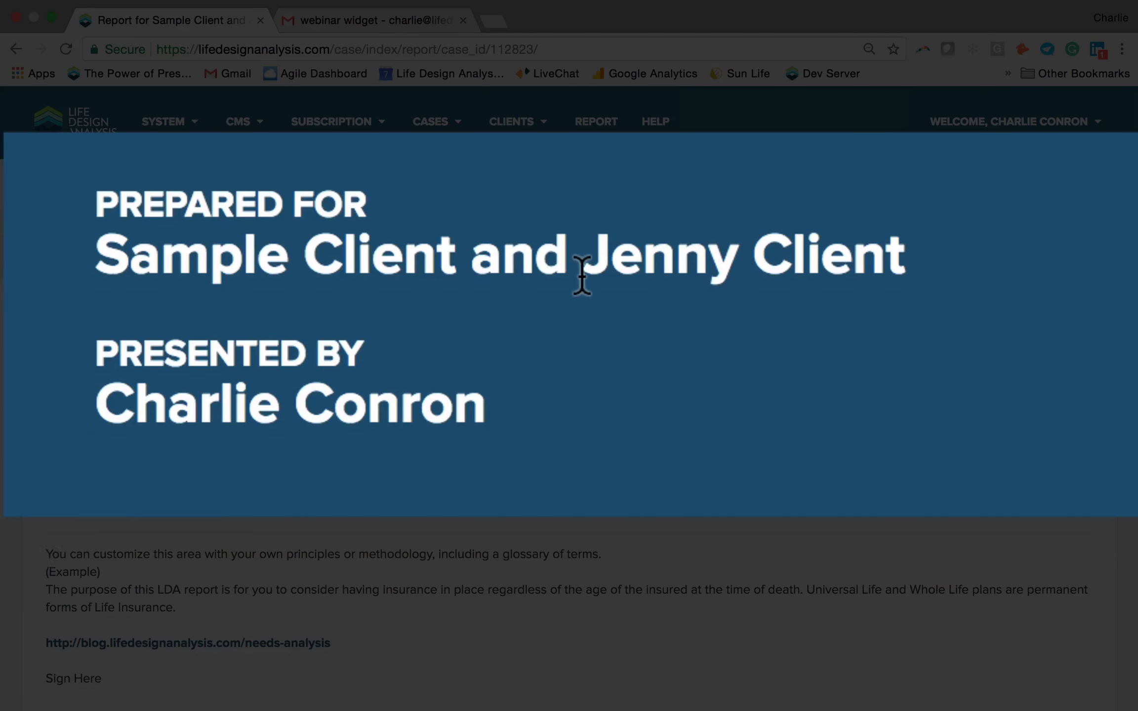
{"action": "scroll", "coordinate": [246, 307], "scroll_direction": "down", "scroll_amount": 20}
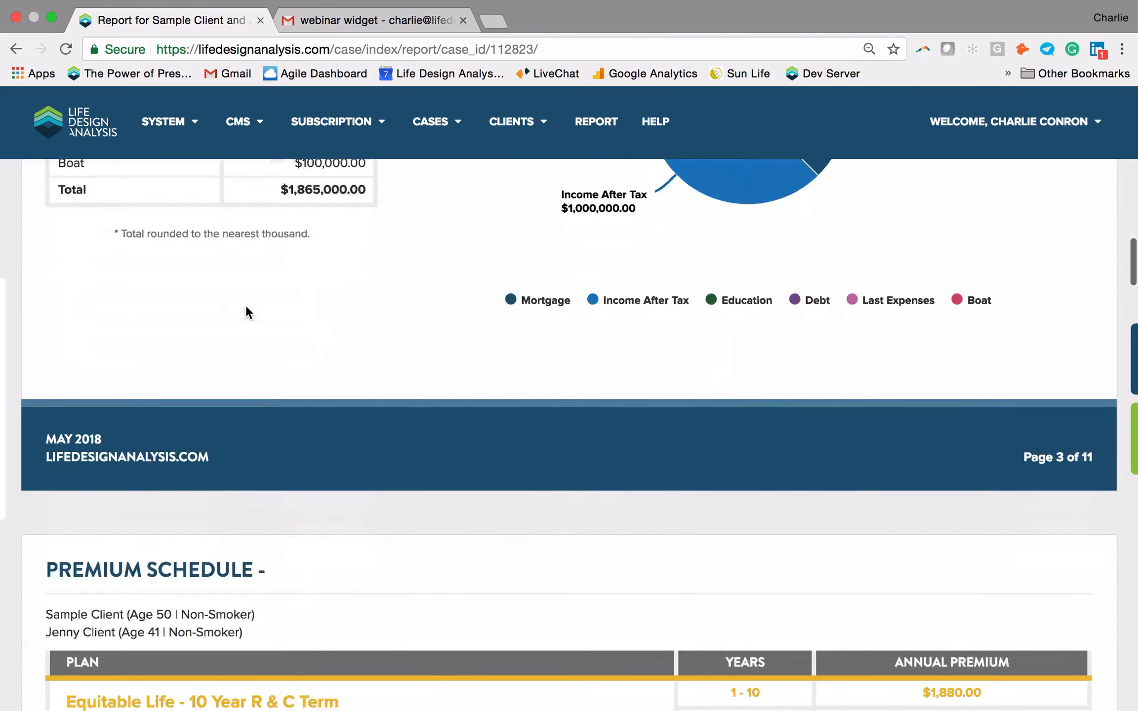
{"action": "scroll", "coordinate": [246, 308], "scroll_direction": "down", "scroll_amount": 10}
{"action": "scroll", "coordinate": [246, 308], "scroll_direction": "up", "scroll_amount": 2}
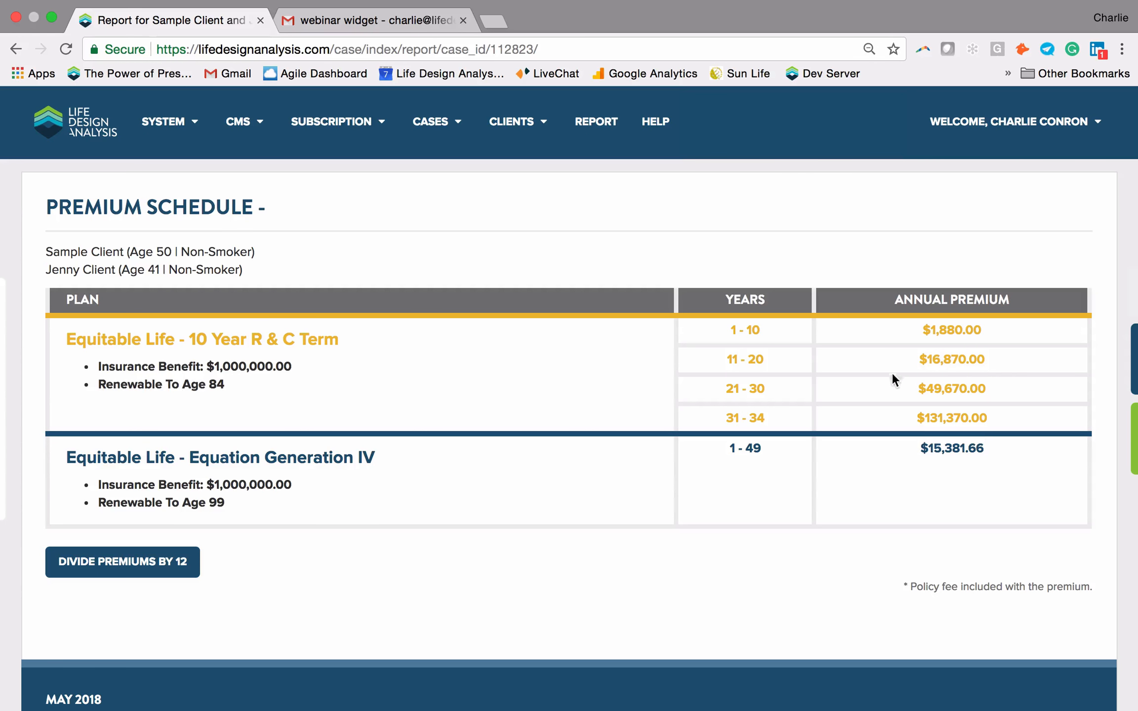
{"action": "scroll", "coordinate": [756, 378], "scroll_direction": "down", "scroll_amount": 10}
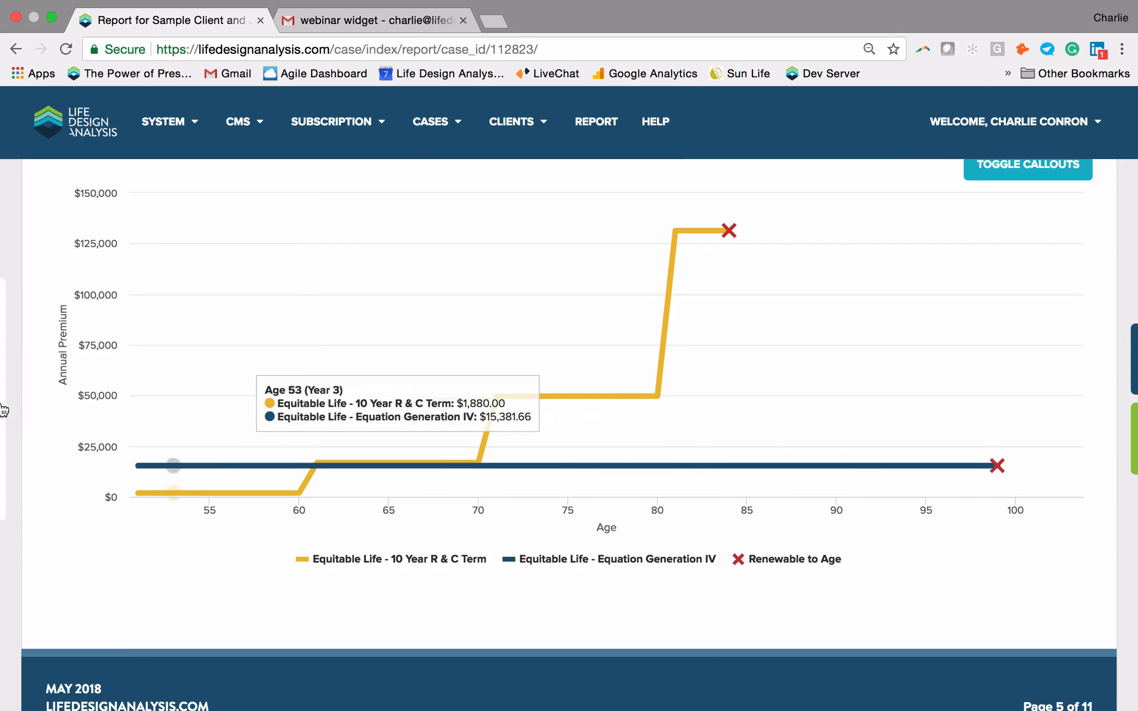
Step: Return to the case and search 10 Year term rates for Joint Life Last to Die 2nd Death among My Preferred Companies
{"action": "left_click", "coordinate": [22, 494]}
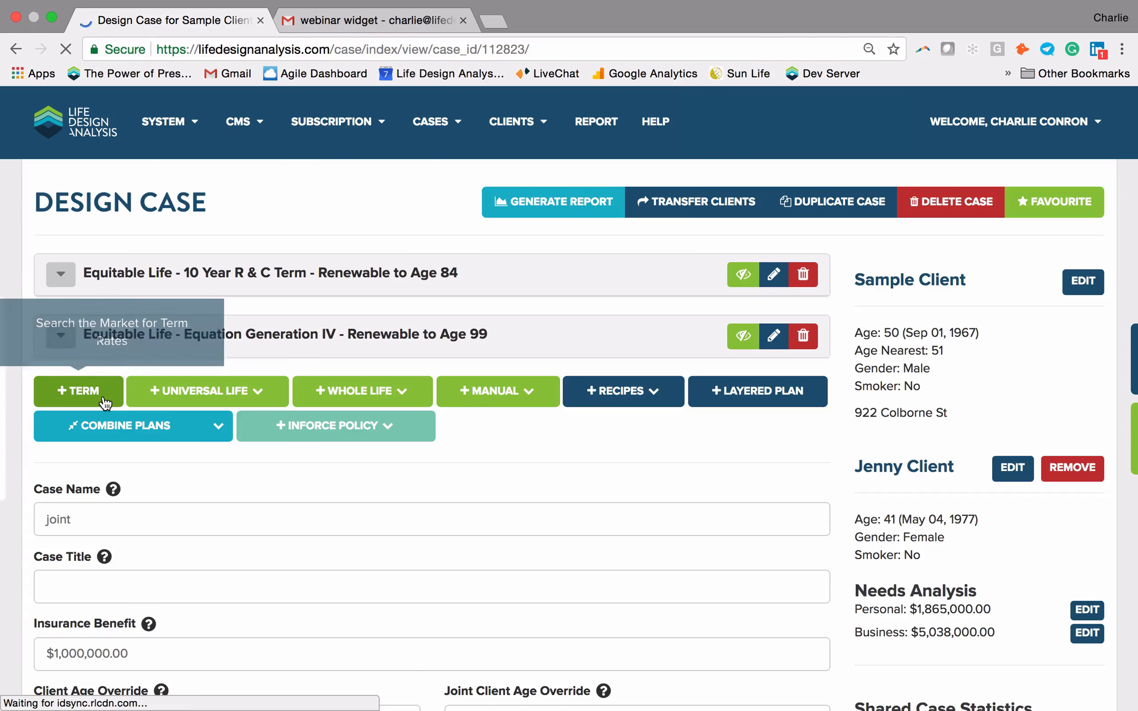
{"action": "left_click", "coordinate": [105, 403]}
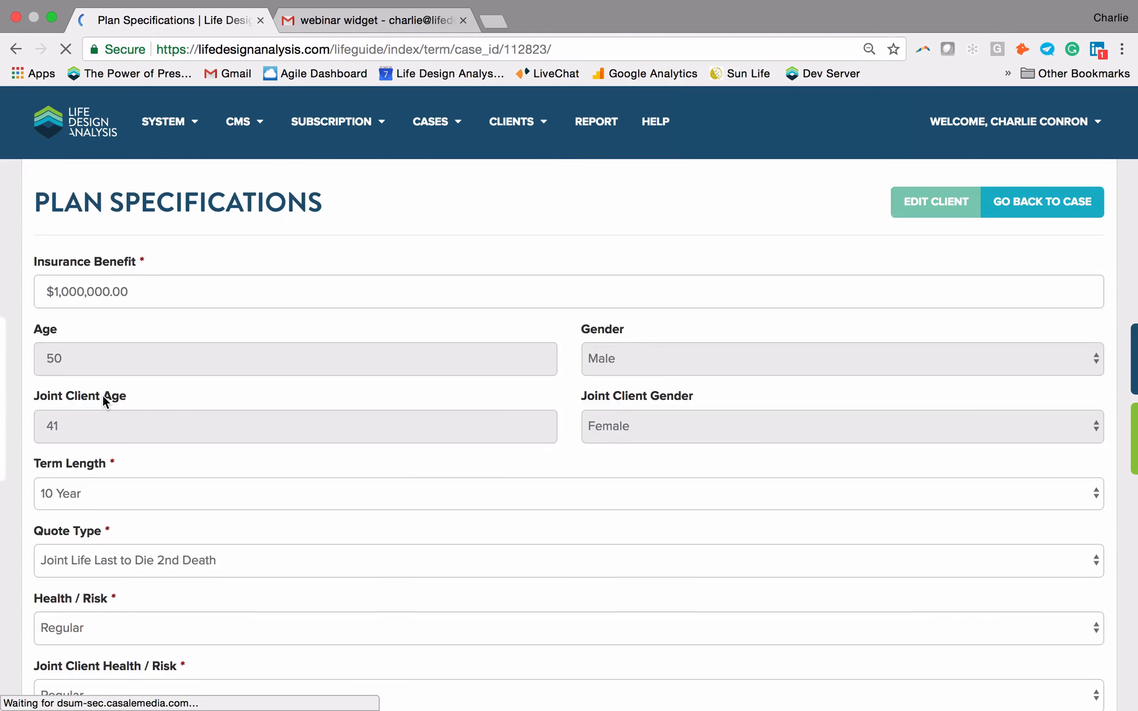
{"action": "scroll", "coordinate": [103, 397], "scroll_direction": "down", "scroll_amount": 7}
{"action": "left_click", "coordinate": [66, 607]}
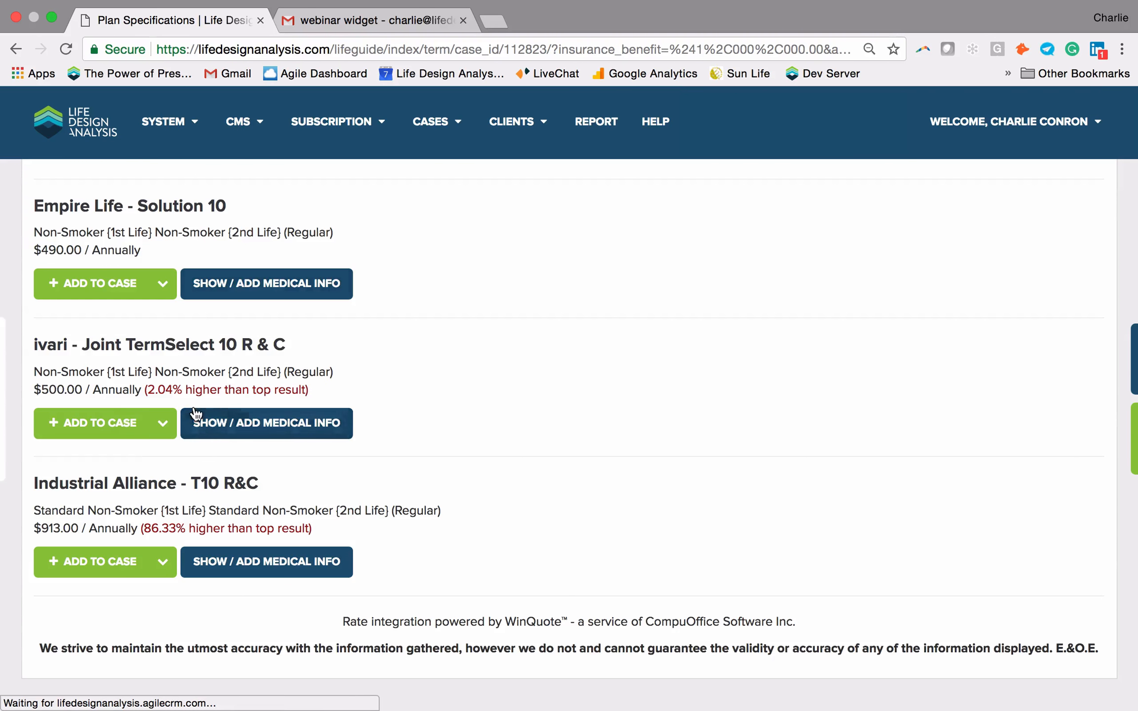
{"action": "scroll", "coordinate": [196, 415], "scroll_direction": "up", "scroll_amount": 8}
{"action": "scroll", "coordinate": [196, 414], "scroll_direction": "up", "scroll_amount": 5}
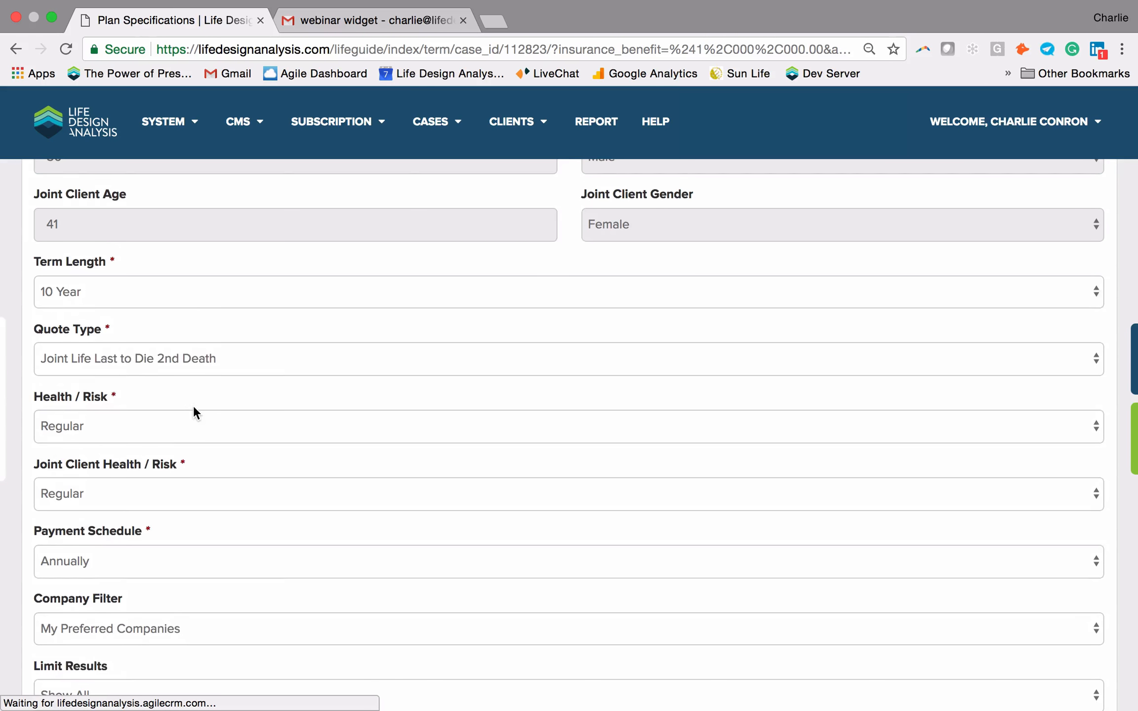
Step: Change the quote type to Joint Life First to Die and search the 10 Year term rates
{"action": "left_click", "coordinate": [146, 365]}
{"action": "left_click", "coordinate": [136, 327]}
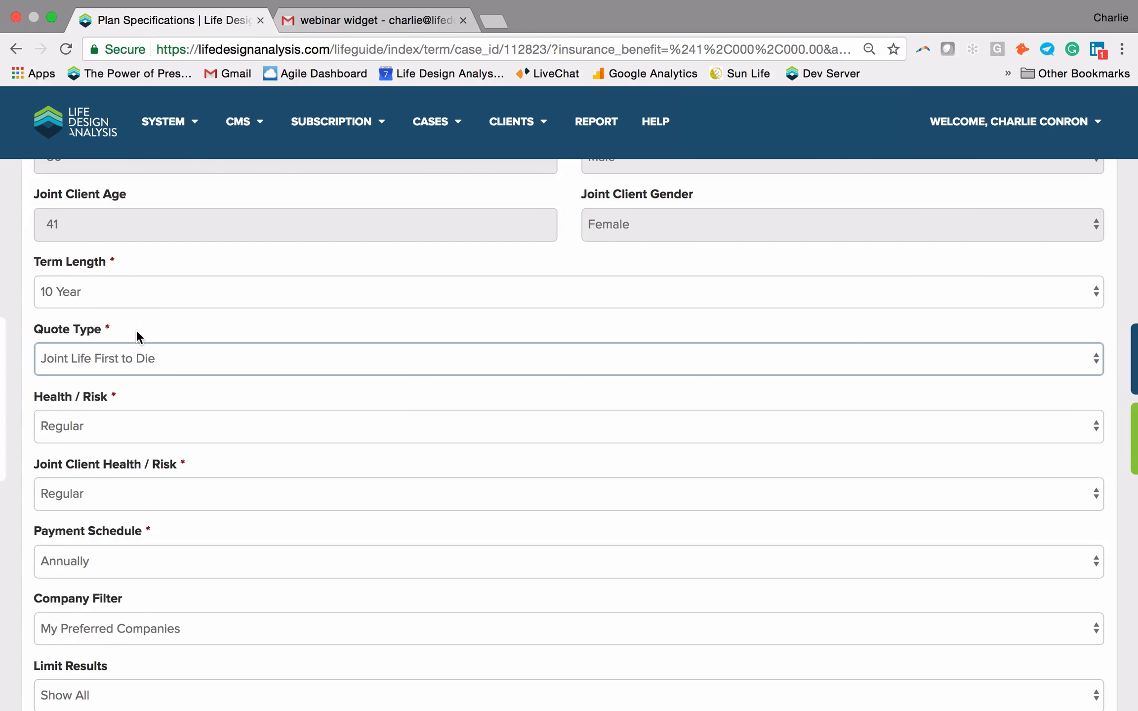
{"action": "scroll", "coordinate": [56, 495], "scroll_direction": "down", "scroll_amount": 2}
{"action": "scroll", "coordinate": [56, 495], "scroll_direction": "down", "scroll_amount": 2}
{"action": "left_click", "coordinate": [59, 562]}
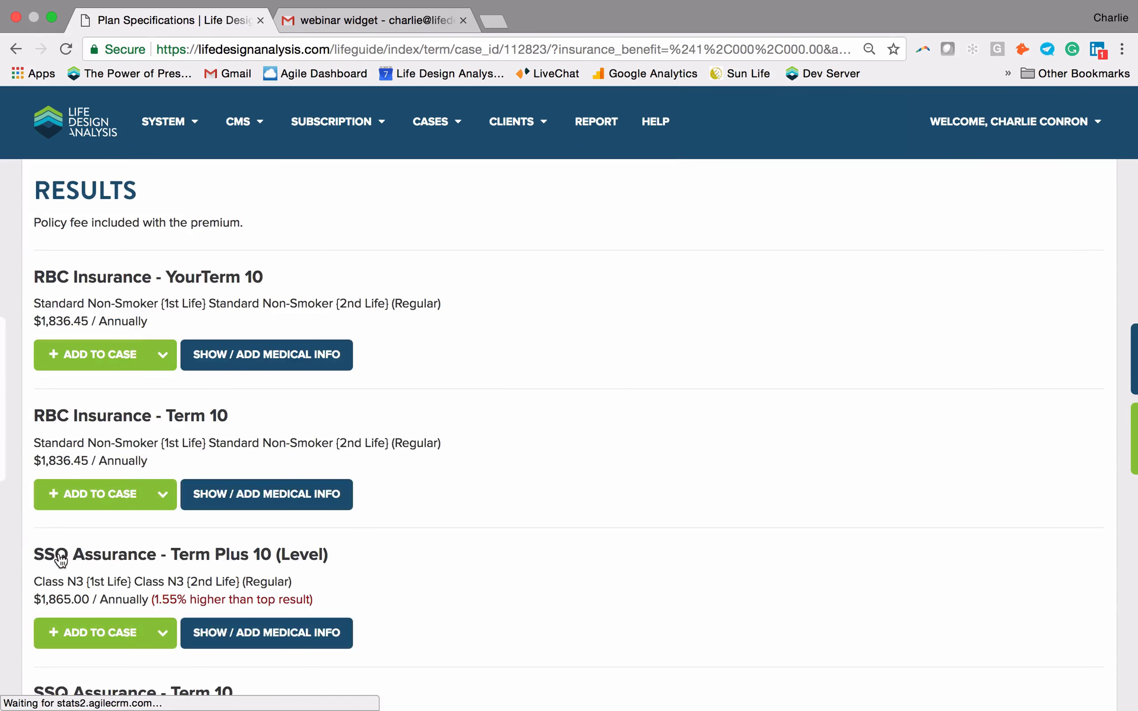
Step: Add the Equitable Life - 10 Year R & C Term plan to the case as Reissue
{"action": "scroll", "coordinate": [96, 504], "scroll_direction": "down", "scroll_amount": 8}
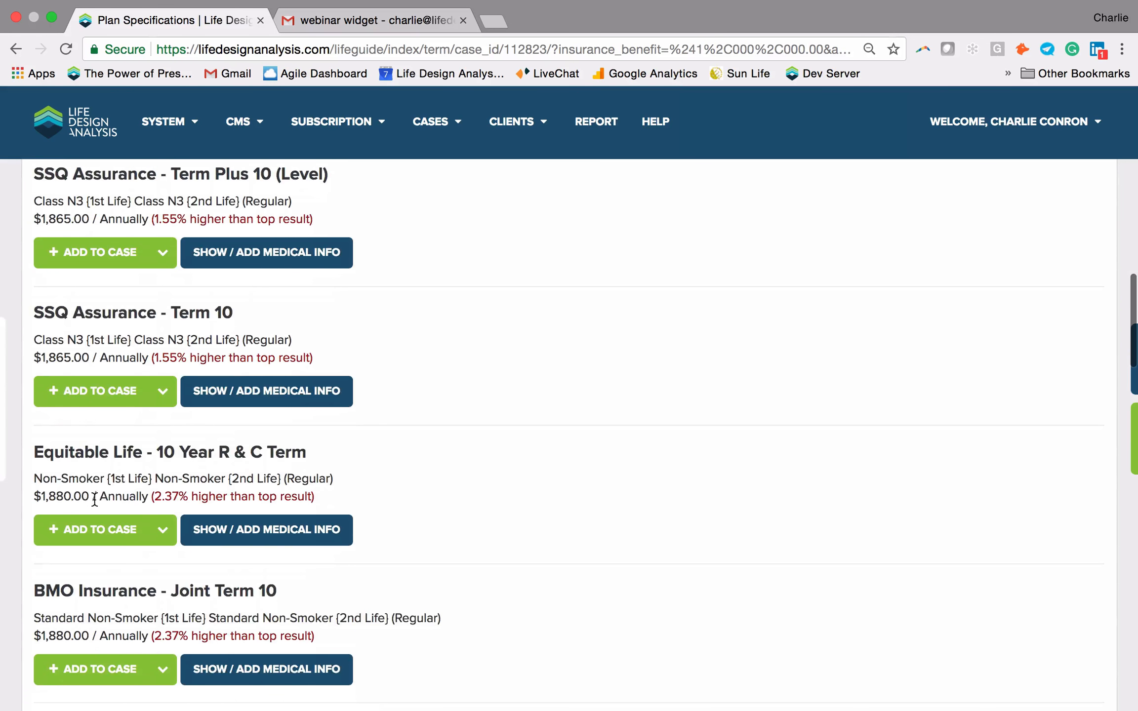
{"action": "left_click", "coordinate": [158, 527]}
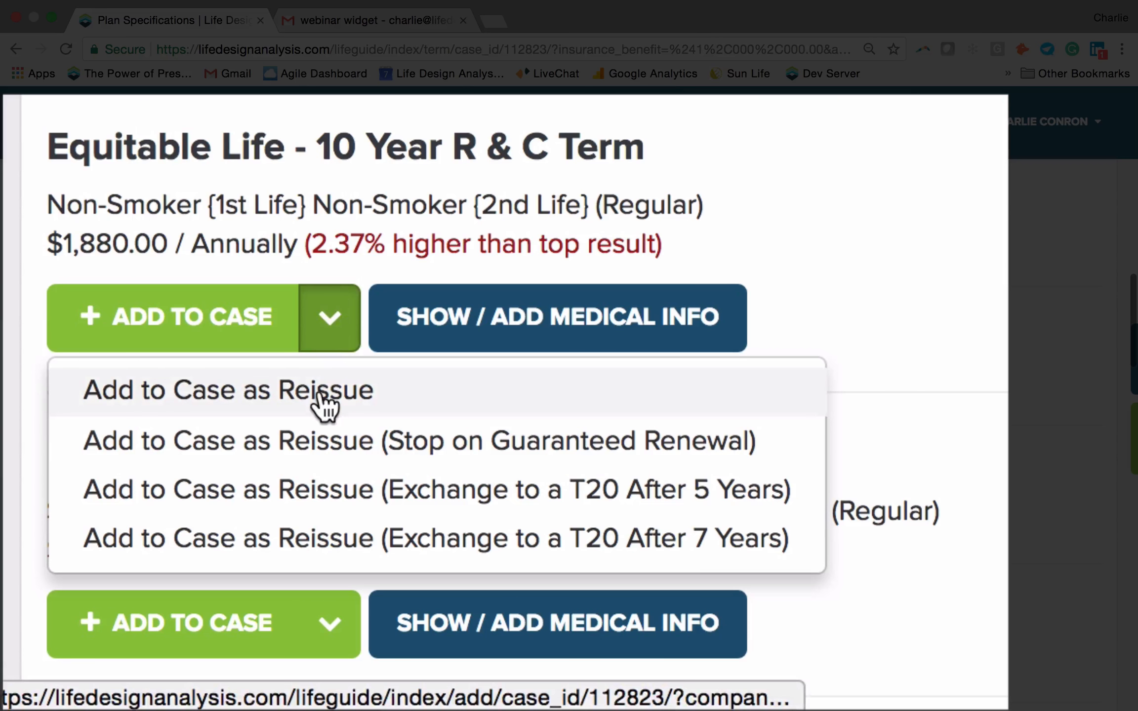
{"action": "left_click", "coordinate": [160, 569]}
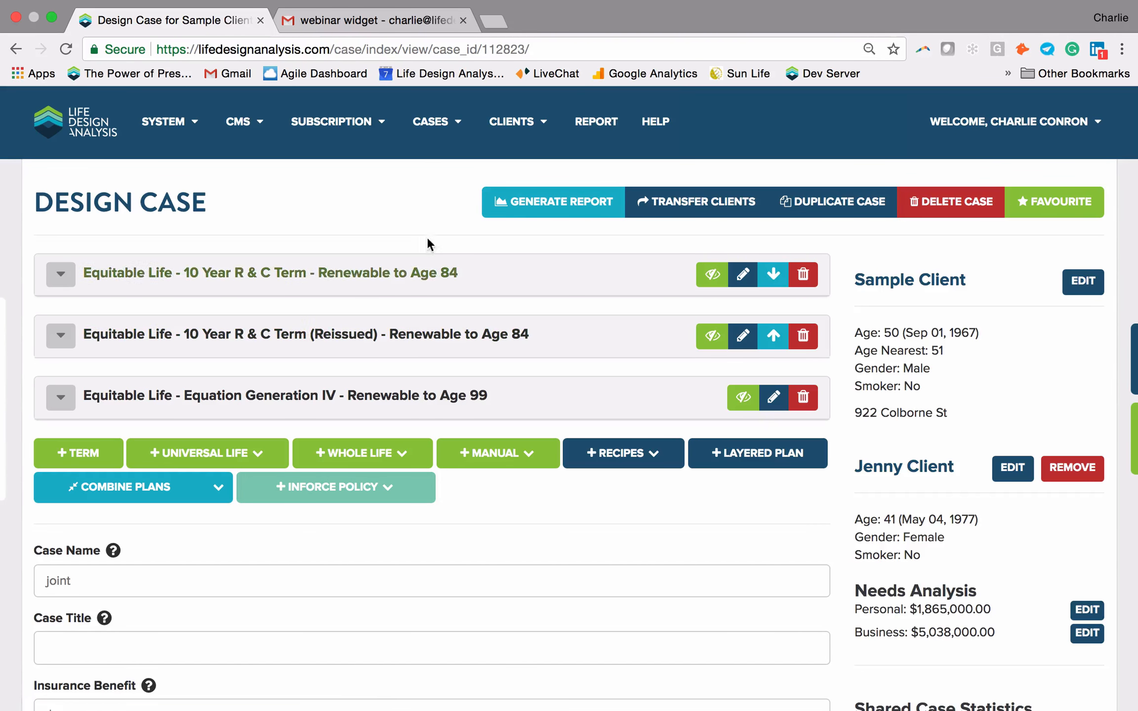
Step: Generate the case report and review the premium schedule, annual and cumulative premium charts, and presentation summary for the three Equitable Life plans
{"action": "left_click", "coordinate": [518, 204]}
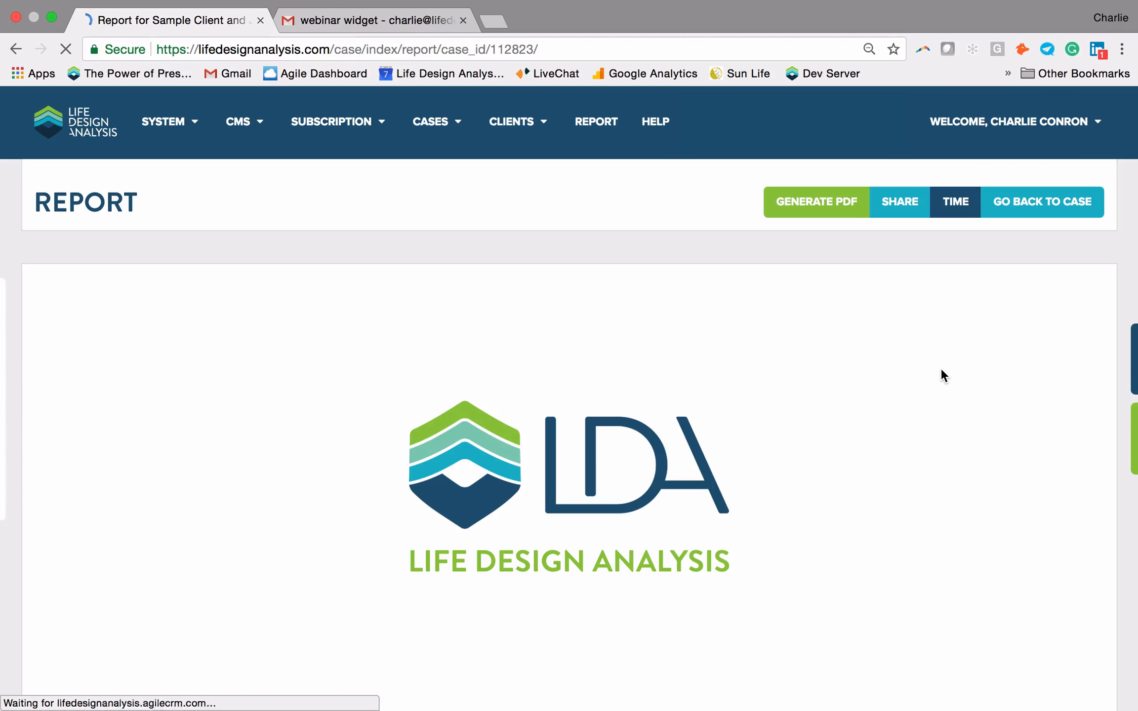
{"action": "scroll", "coordinate": [748, 367], "scroll_direction": "down", "scroll_amount": 10}
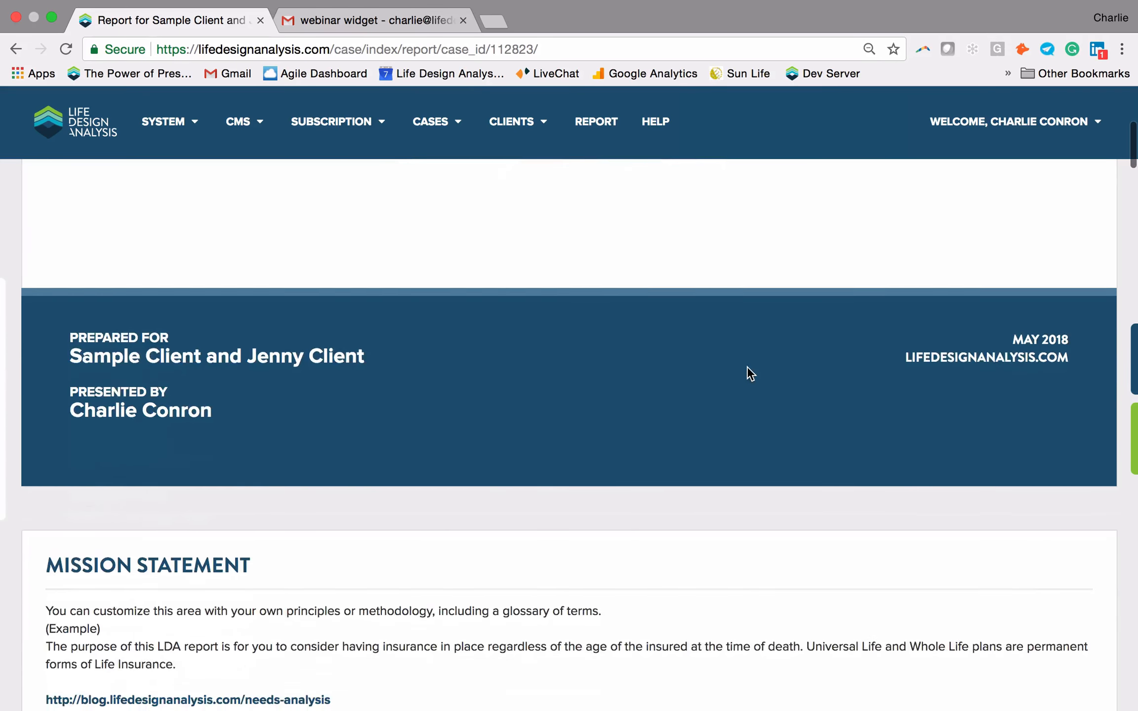
{"action": "scroll", "coordinate": [747, 367], "scroll_direction": "down", "scroll_amount": 15}
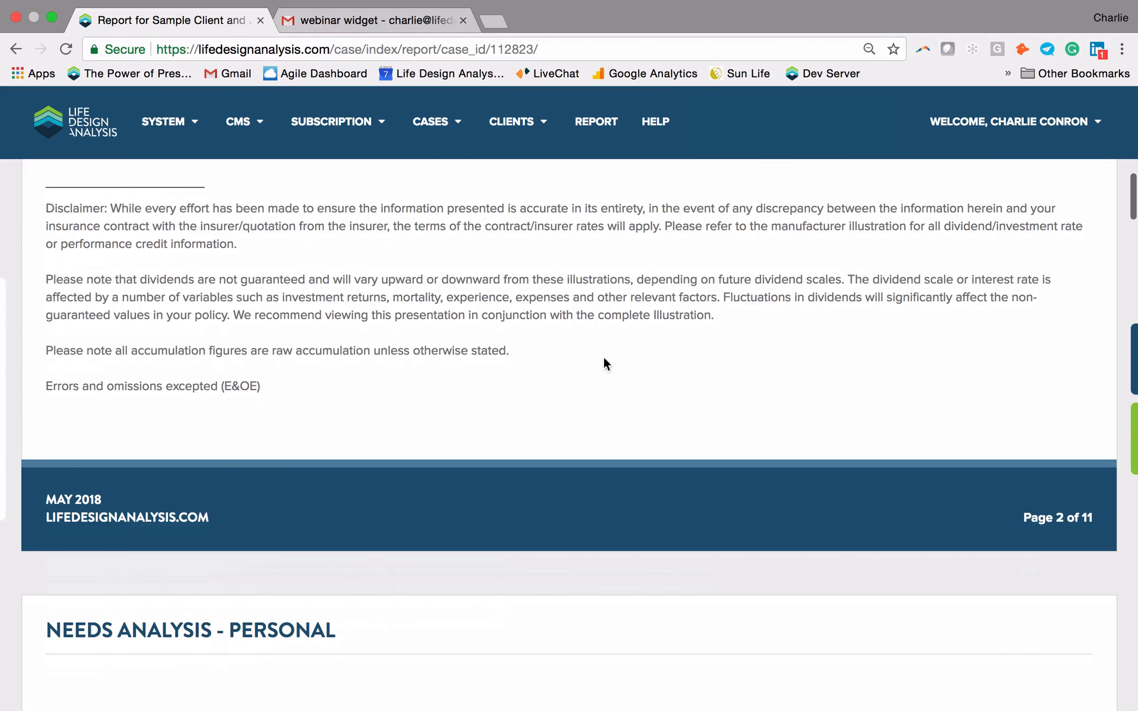
{"action": "scroll", "coordinate": [498, 426], "scroll_direction": "down", "scroll_amount": 15}
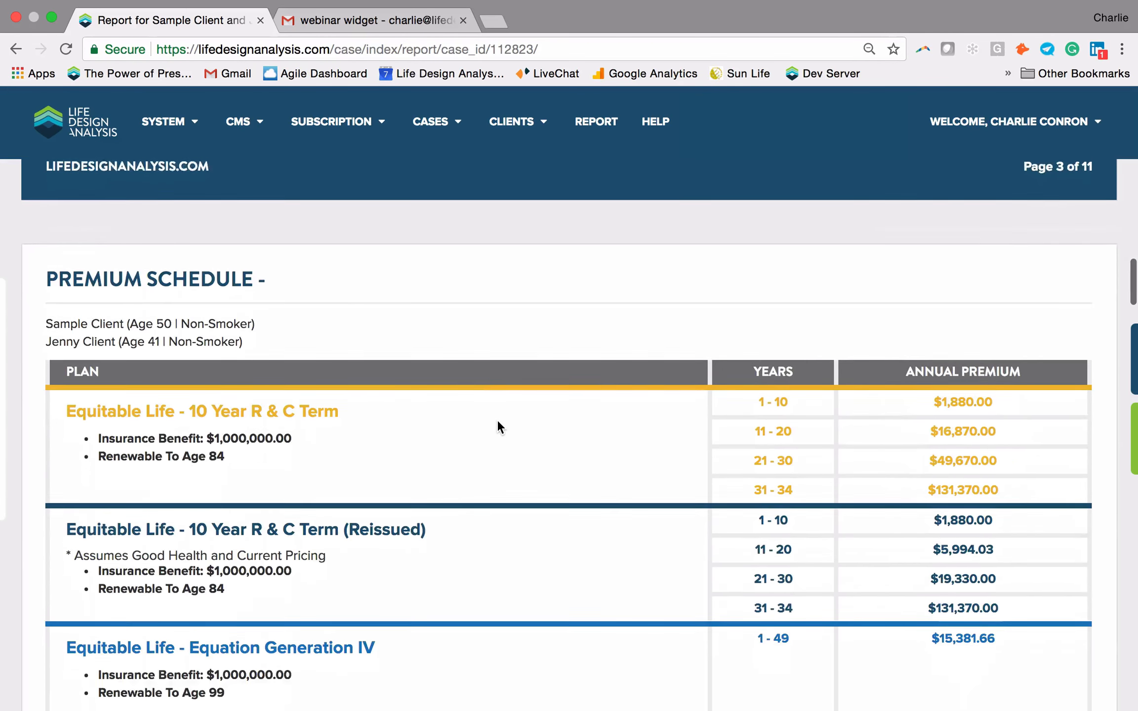
{"action": "scroll", "coordinate": [497, 421], "scroll_direction": "down", "scroll_amount": 5}
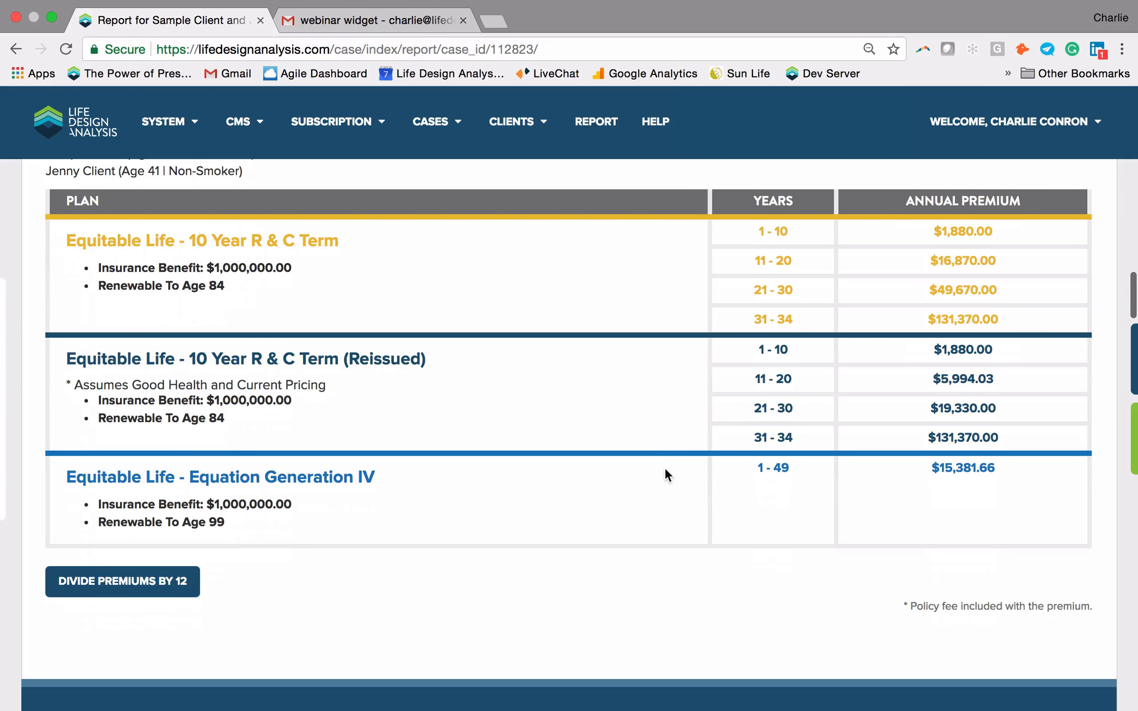
{"action": "scroll", "coordinate": [666, 472], "scroll_direction": "down", "scroll_amount": 20}
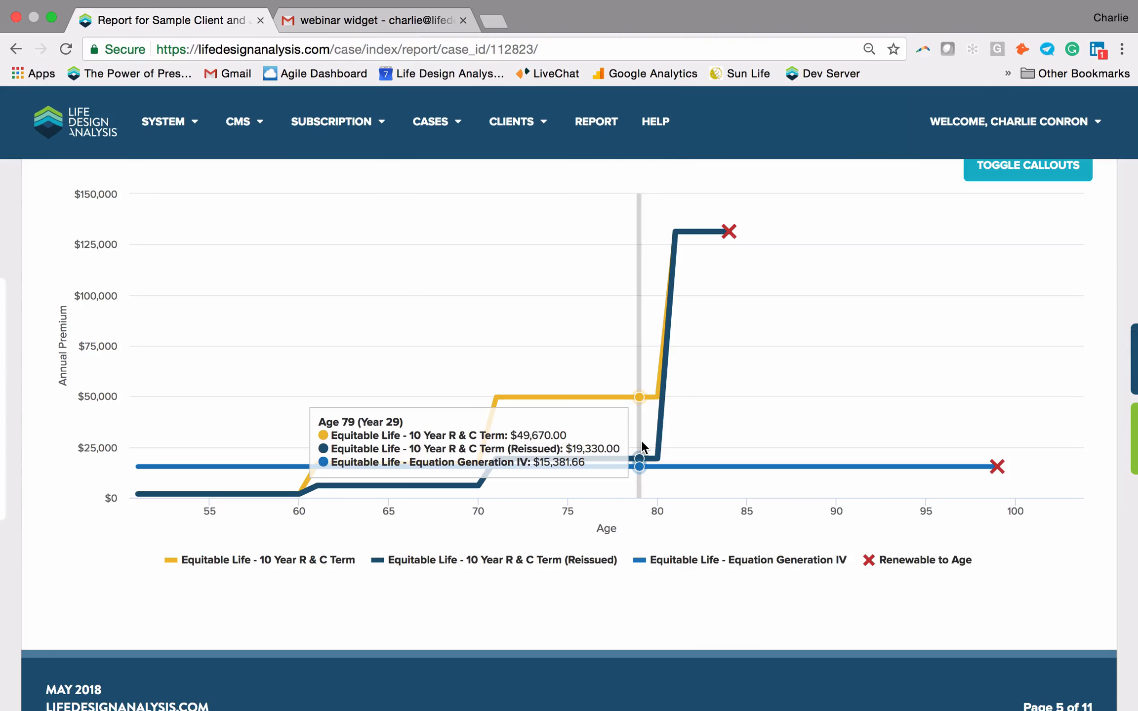
{"action": "scroll", "coordinate": [642, 440], "scroll_direction": "down", "scroll_amount": 10}
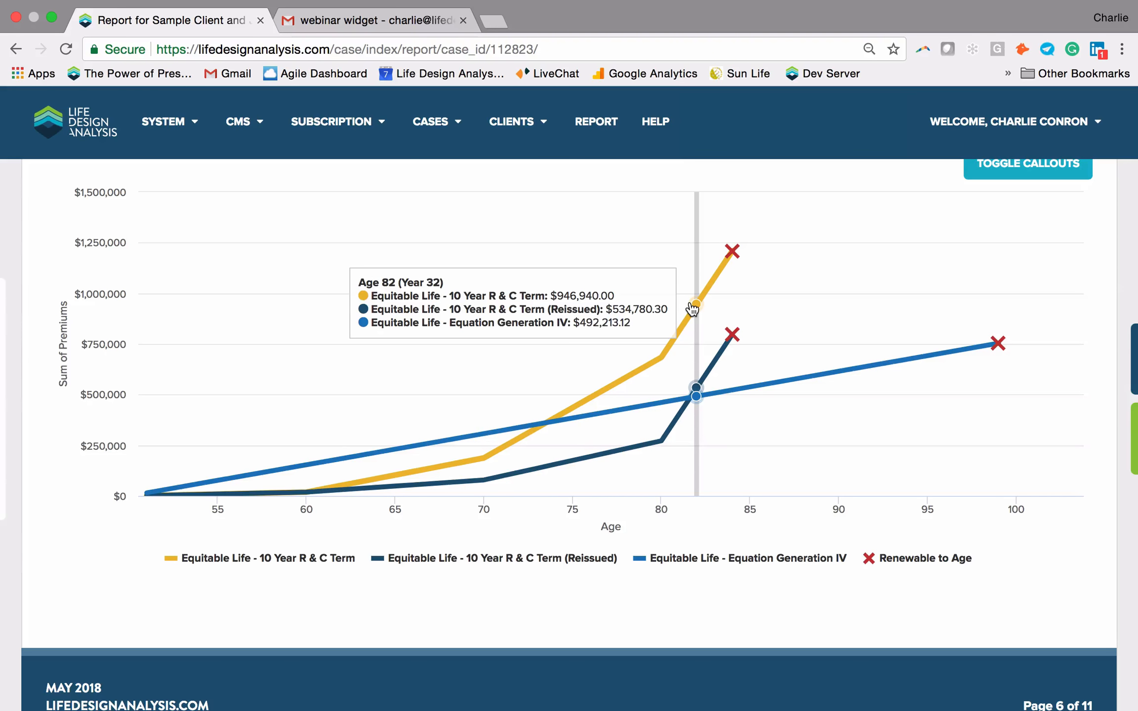
{"action": "scroll", "coordinate": [693, 308], "scroll_direction": "down", "scroll_amount": 10}
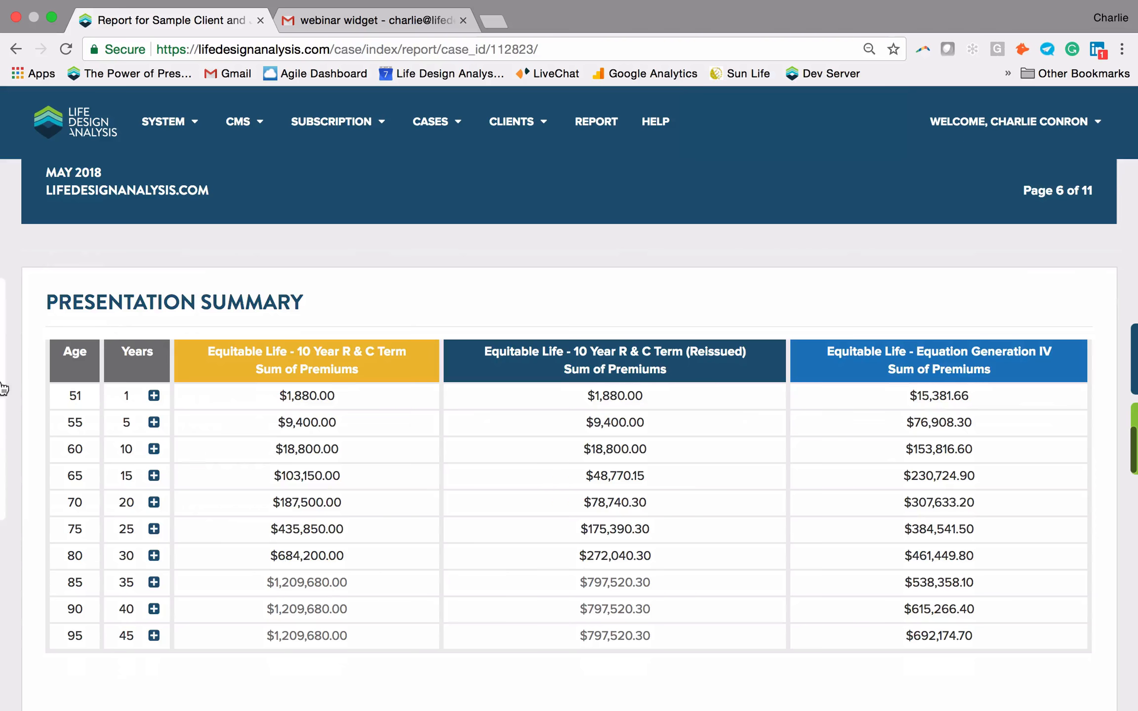
Step: Return to the case and look through the plan types available under Whole Life, Universal Life and Manual
{"action": "mouse_move", "coordinate": [5, 390]}
{"action": "left_click", "coordinate": [32, 504]}
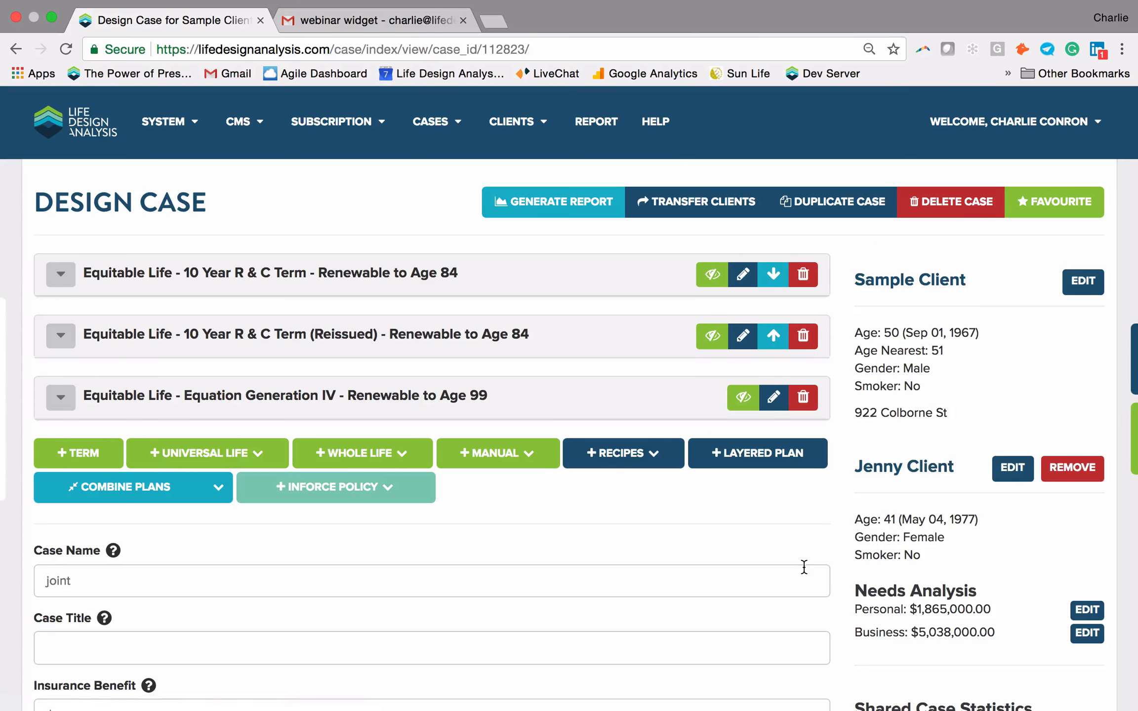
{"action": "left_click", "coordinate": [401, 454]}
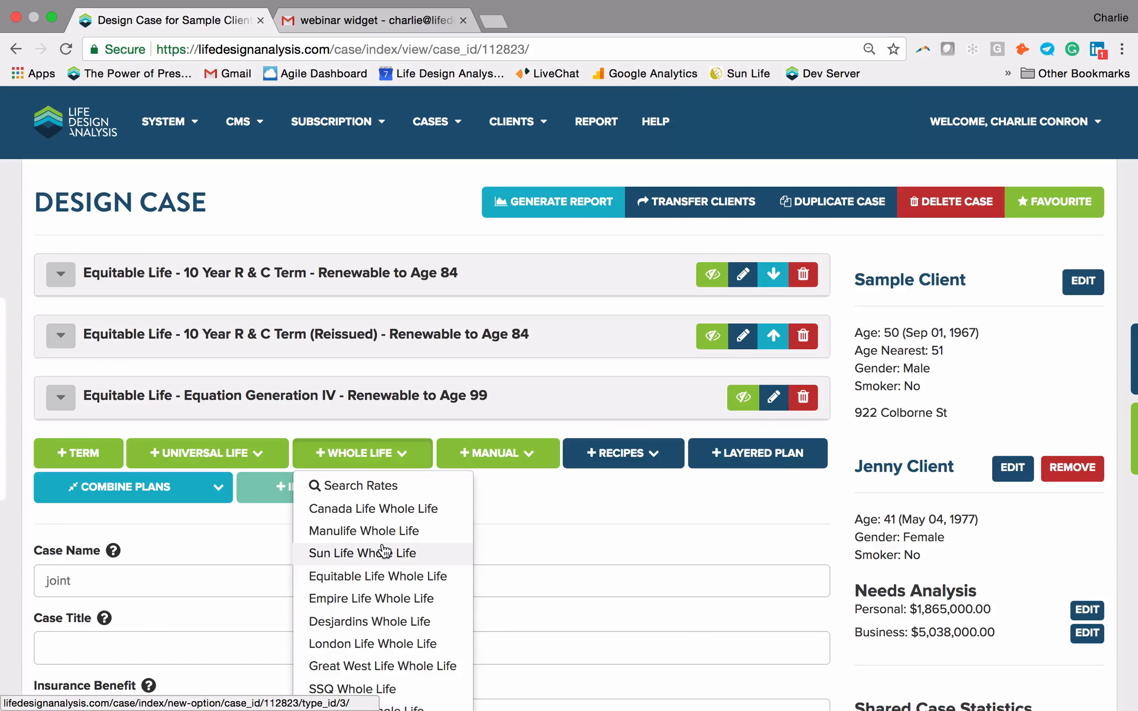
{"action": "left_click", "coordinate": [208, 453]}
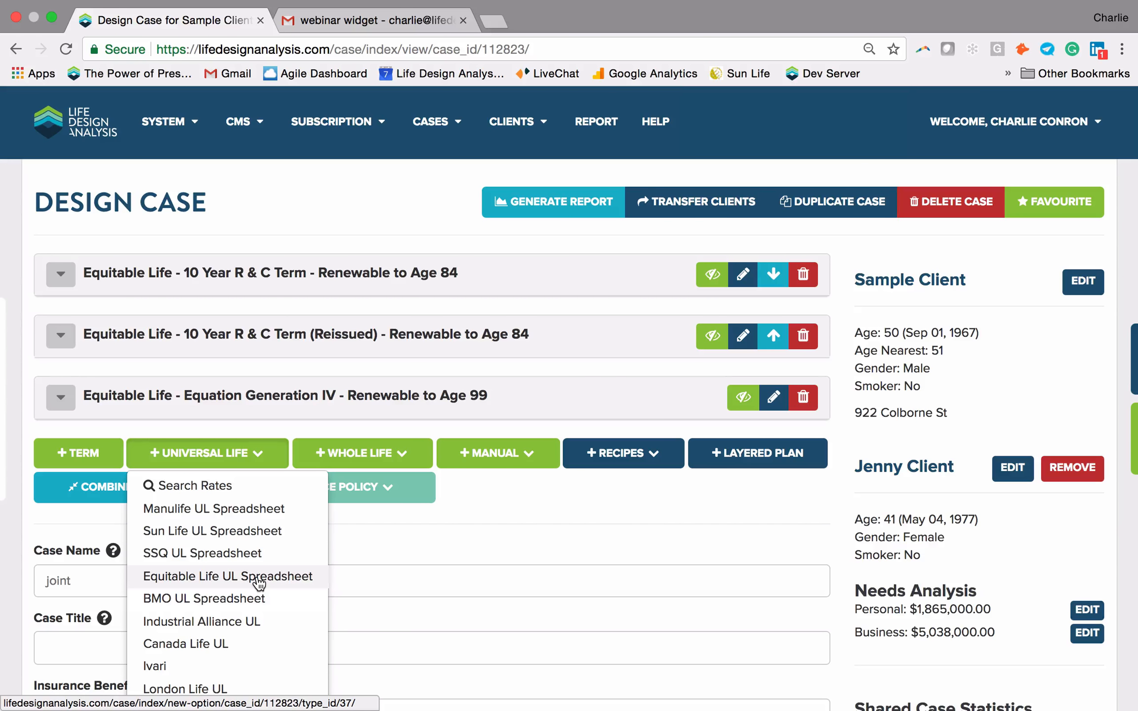
{"action": "left_click", "coordinate": [398, 453]}
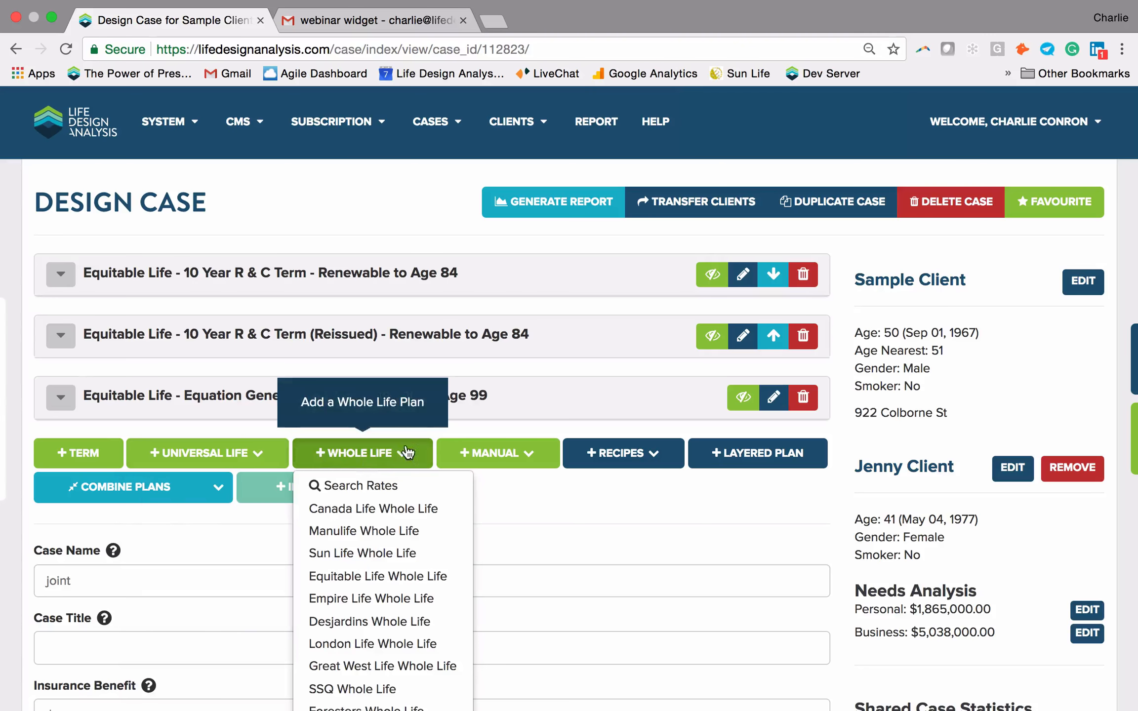
{"action": "left_click", "coordinate": [508, 461]}
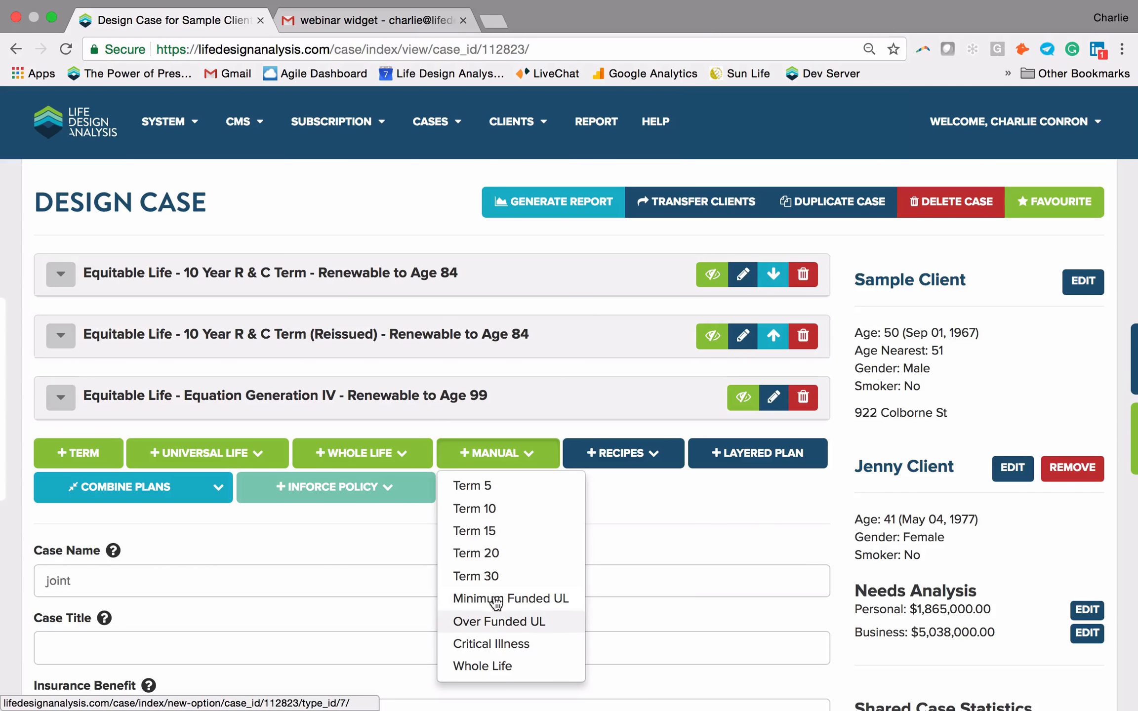
{"action": "left_click", "coordinate": [393, 466]}
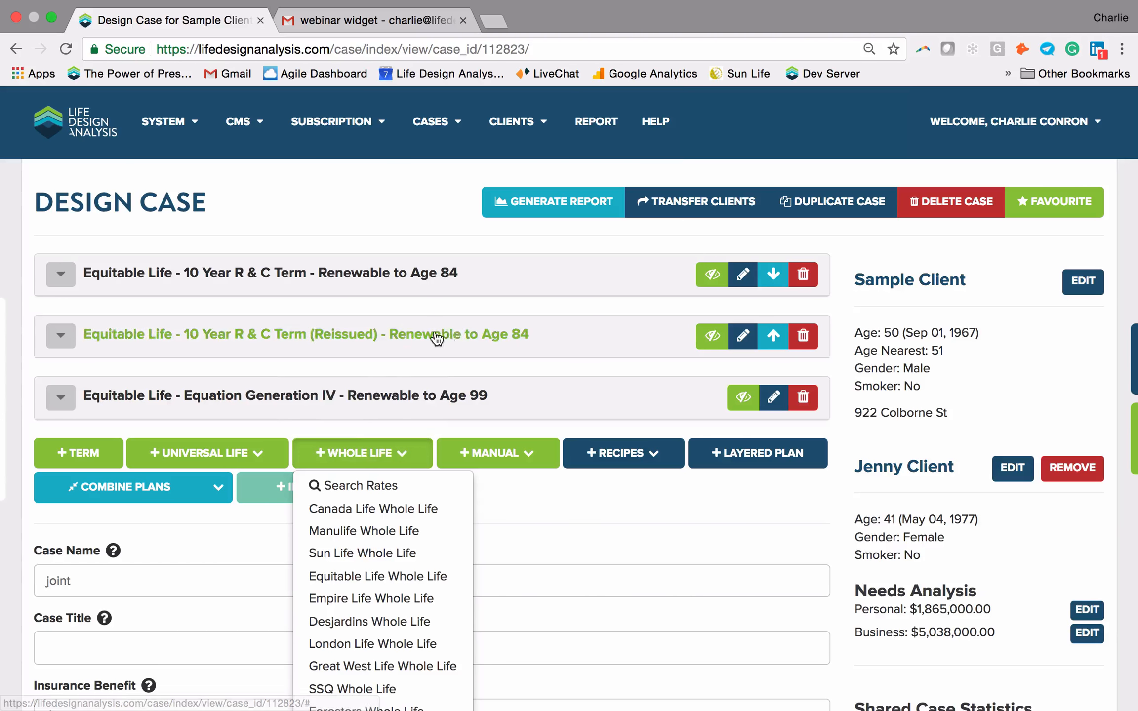
{"action": "left_click", "coordinate": [407, 218]}
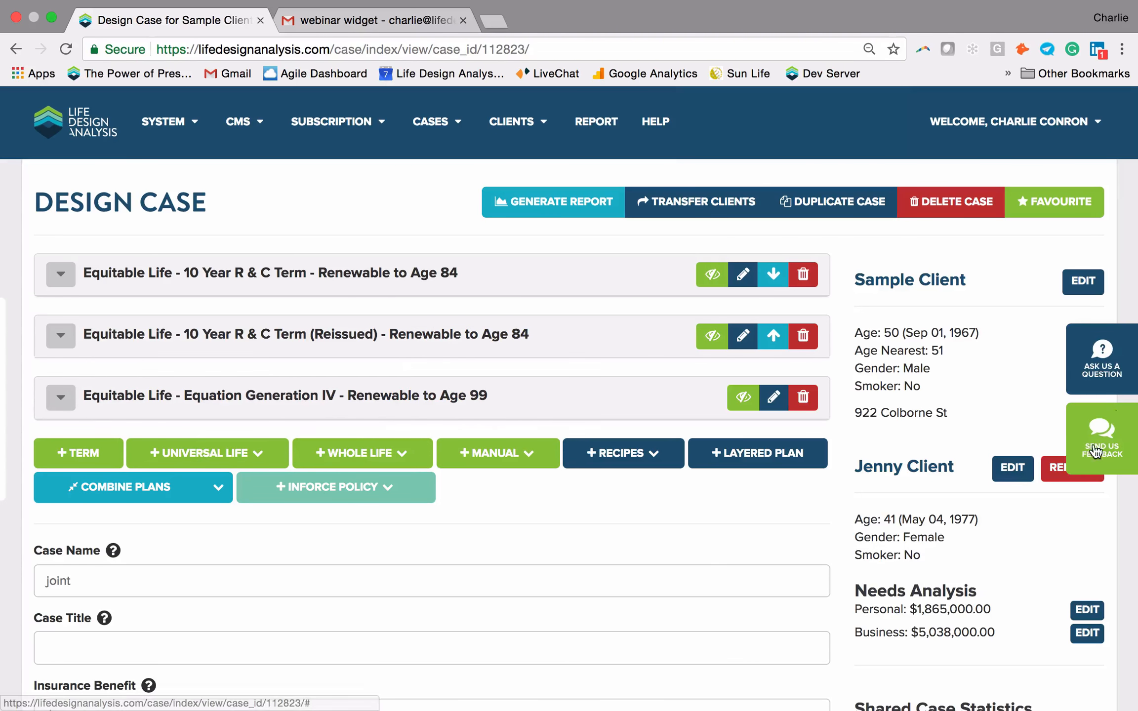
Step: Remove the joint client from the case and confirm the removal
{"action": "left_click", "coordinate": [1066, 467]}
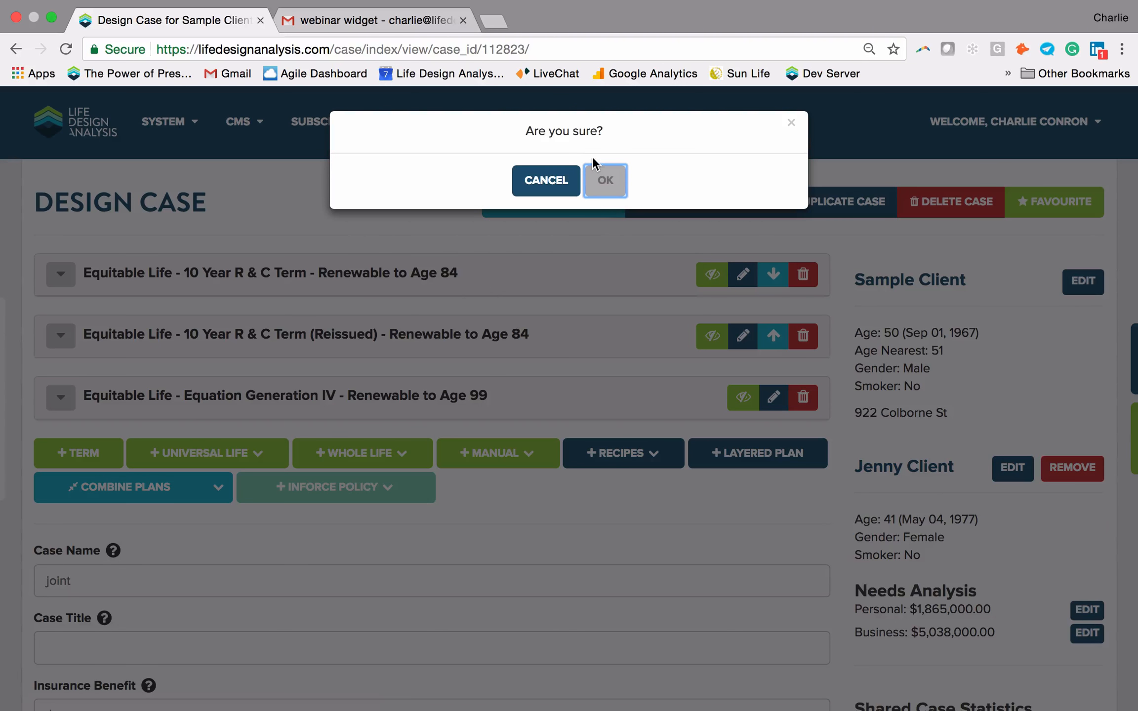
{"action": "left_click", "coordinate": [599, 172]}
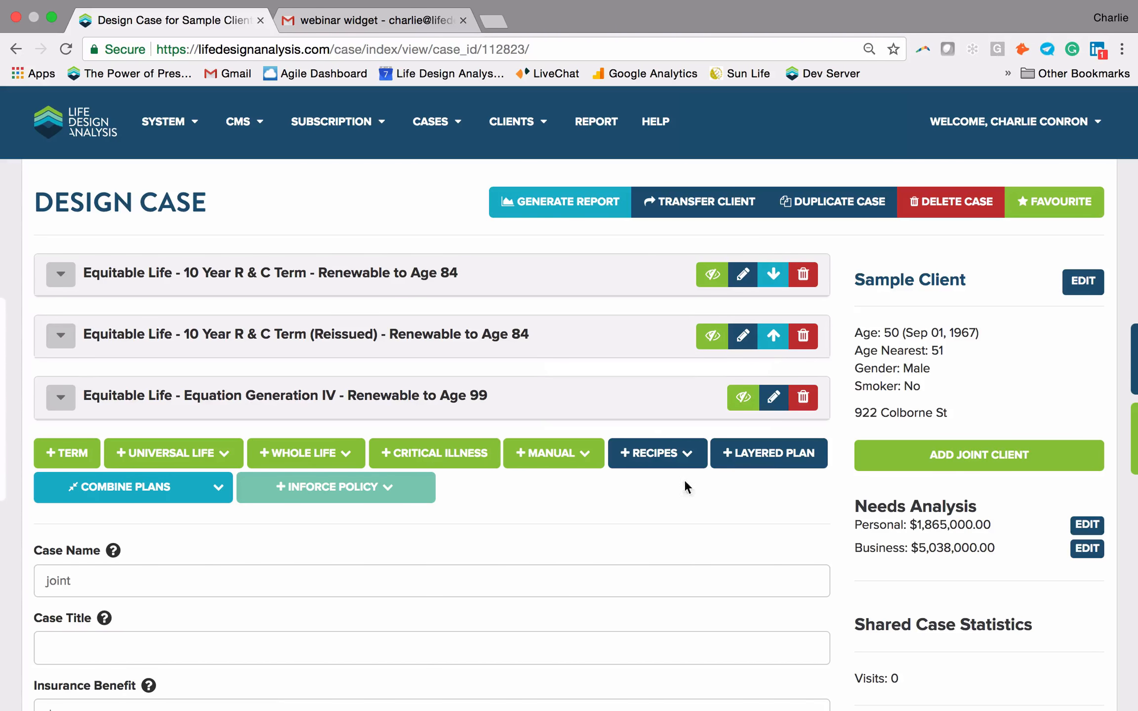
{"action": "mouse_move", "coordinate": [1130, 388]}
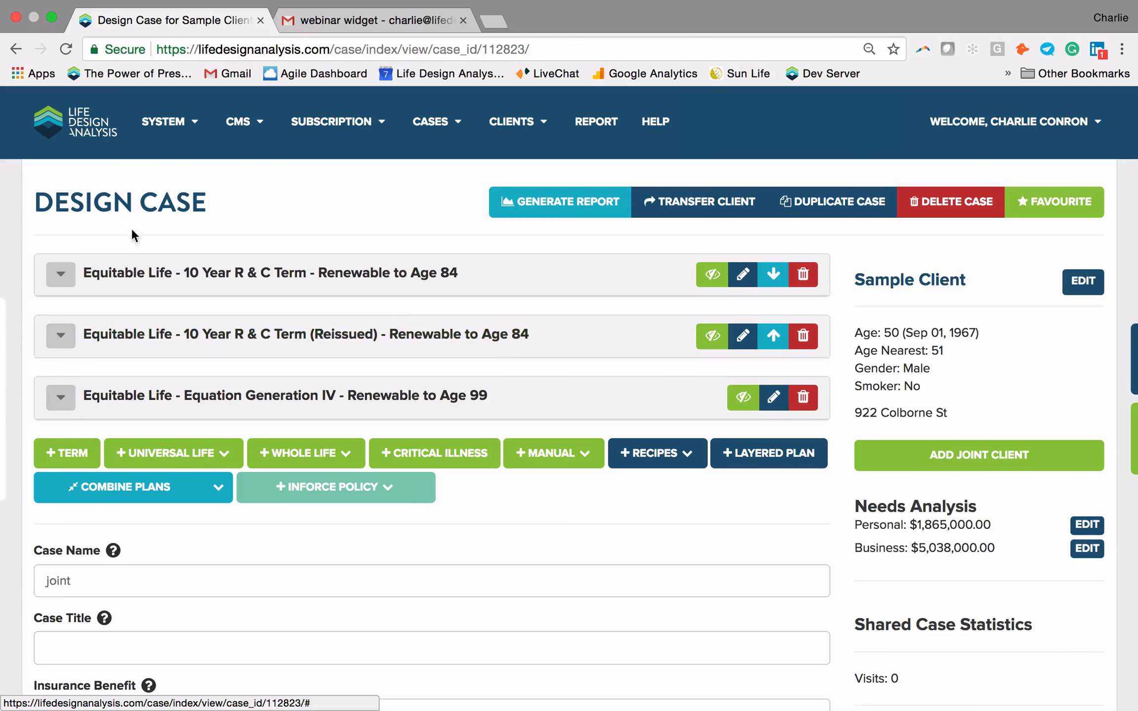
Step: Create a new case for the existing sample client, set its insurance benefit to $1,000,000 and save it
{"action": "mouse_move", "coordinate": [22, 316]}
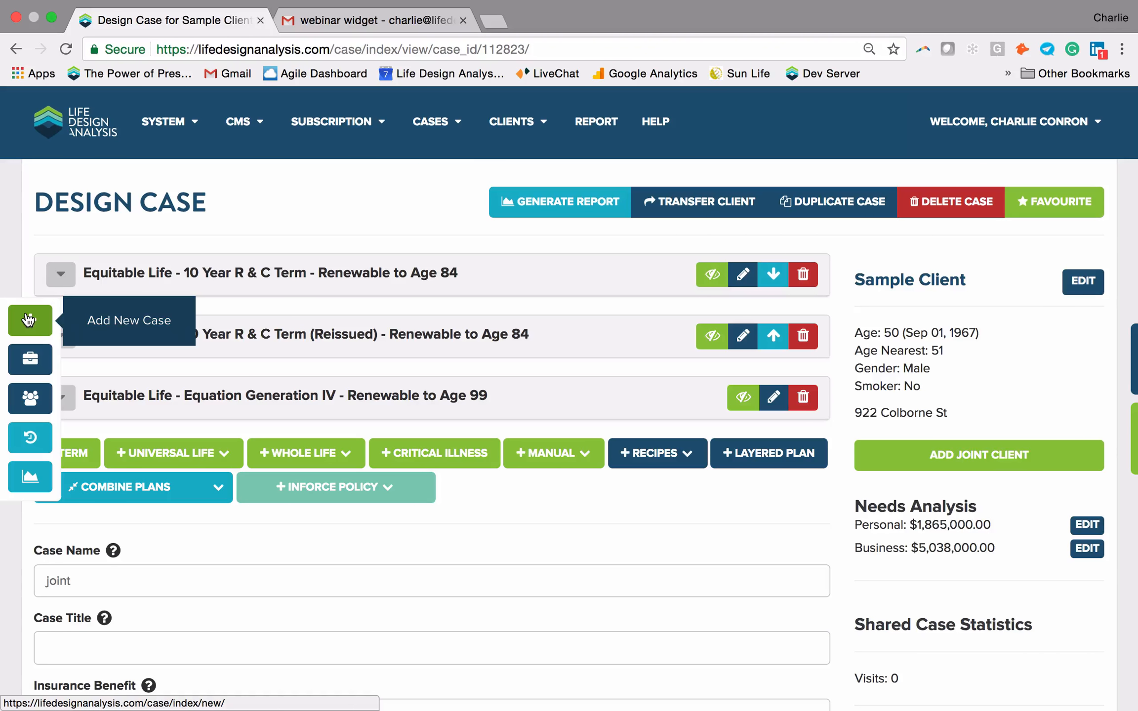
{"action": "left_click", "coordinate": [28, 320]}
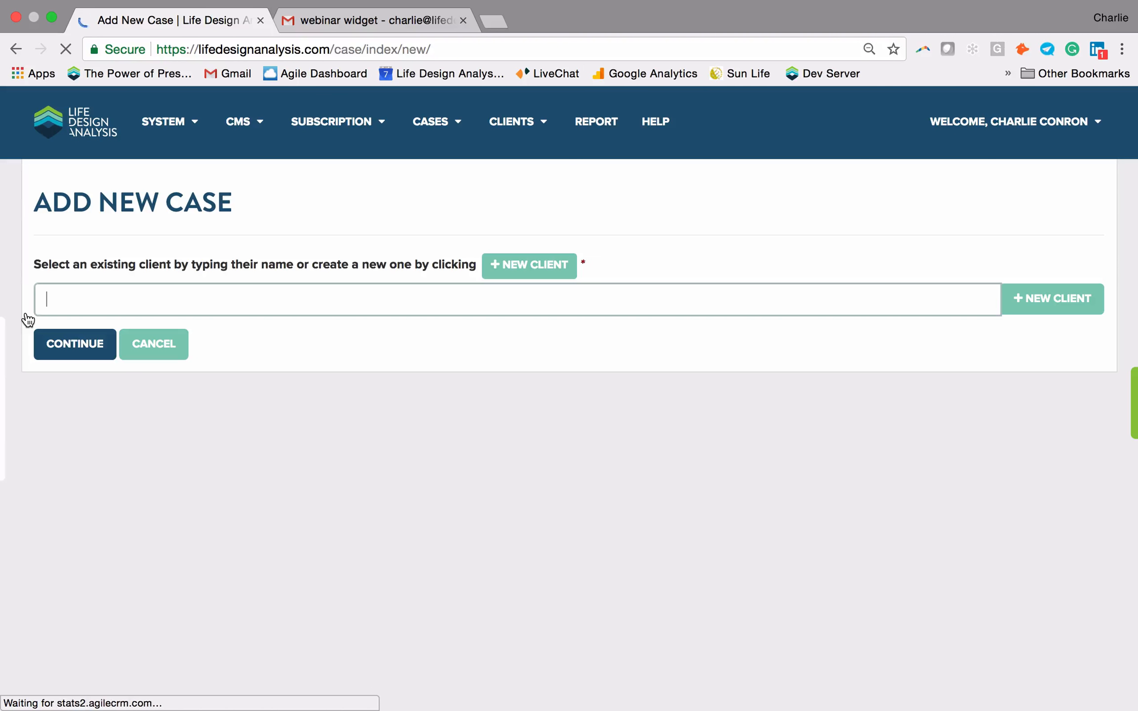
{"action": "type", "text": "sam"}
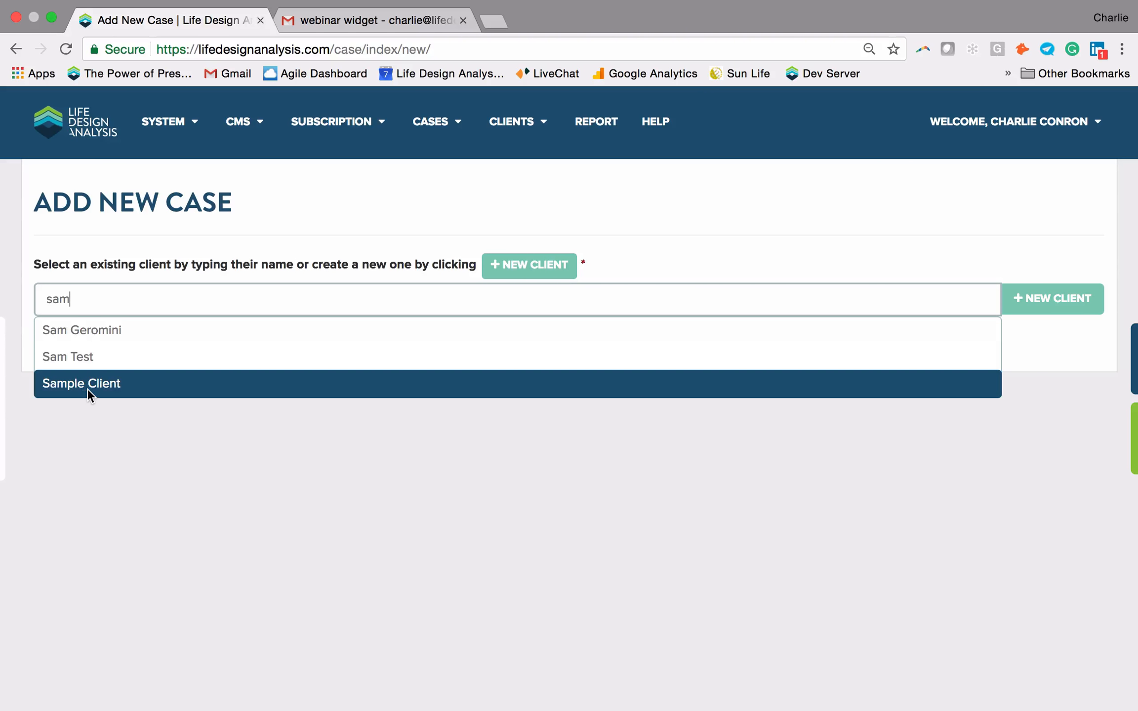
{"action": "left_click", "coordinate": [87, 385]}
{"action": "left_click", "coordinate": [77, 348]}
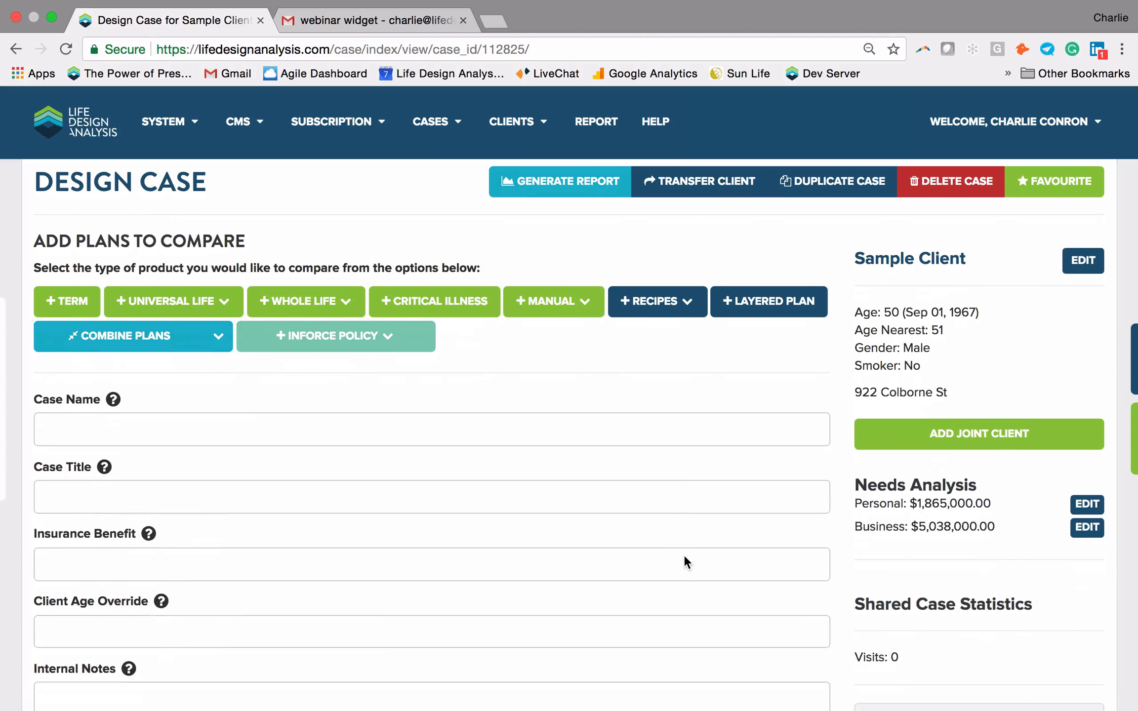
{"action": "left_click", "coordinate": [429, 567]}
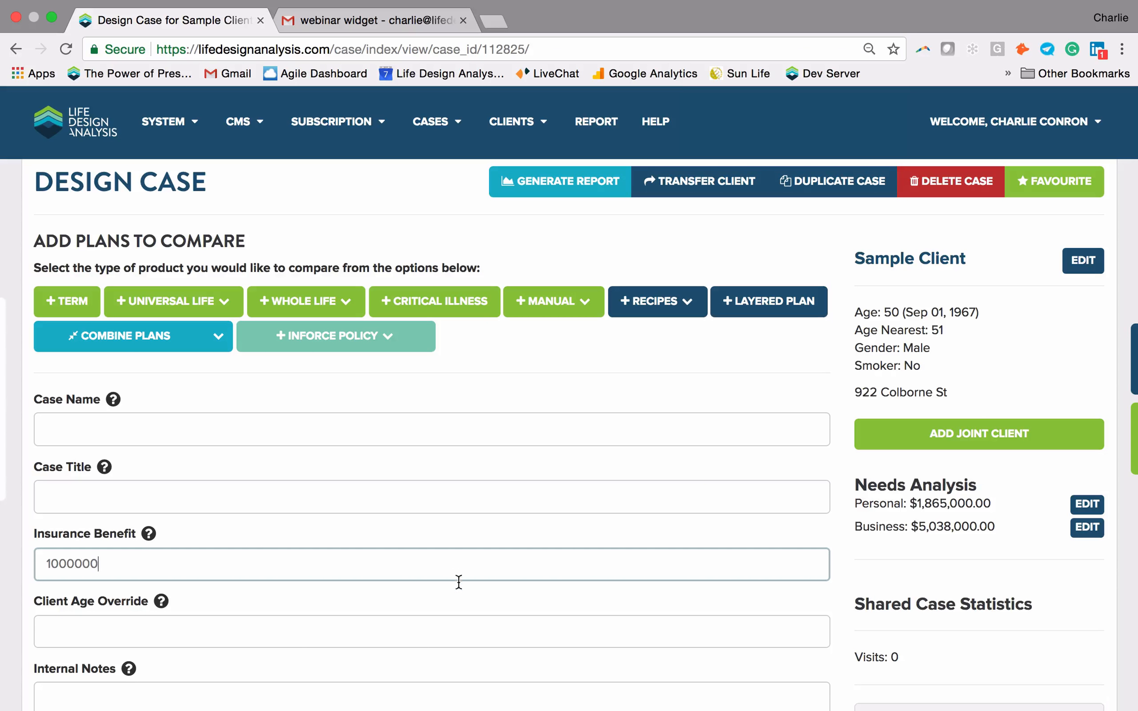
{"action": "left_click", "coordinate": [450, 539]}
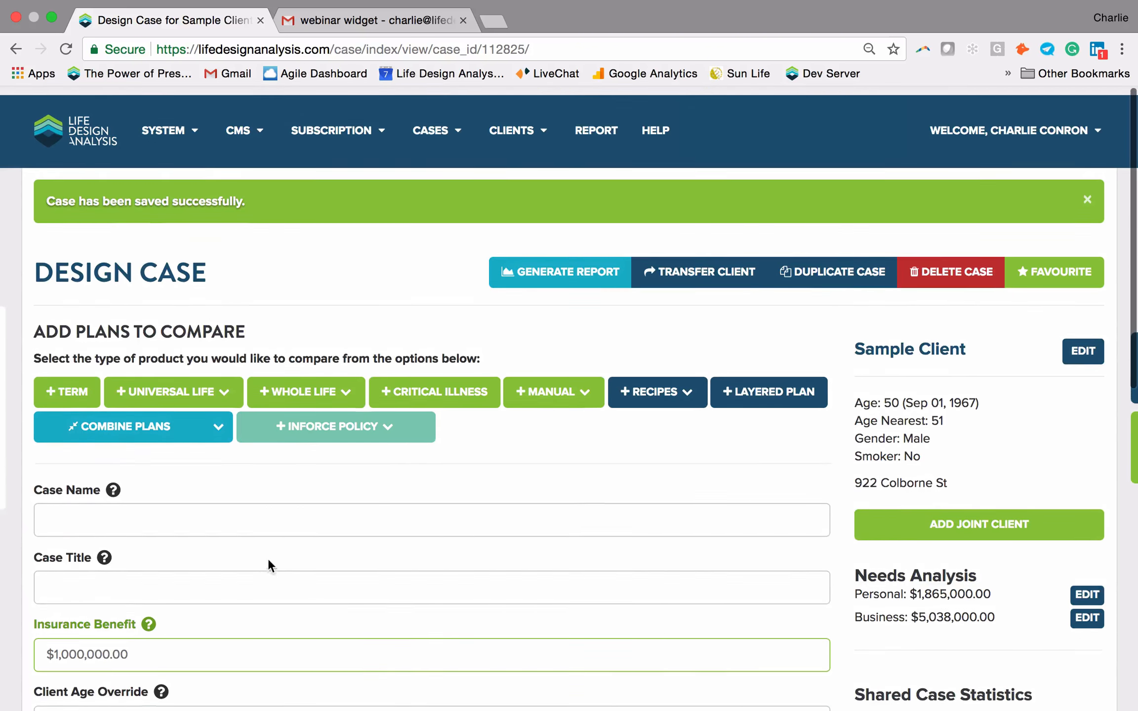
Step: Search 10 Year term rates with Regular health, annual payments and My Preferred Companies for the new case
{"action": "left_click", "coordinate": [74, 383]}
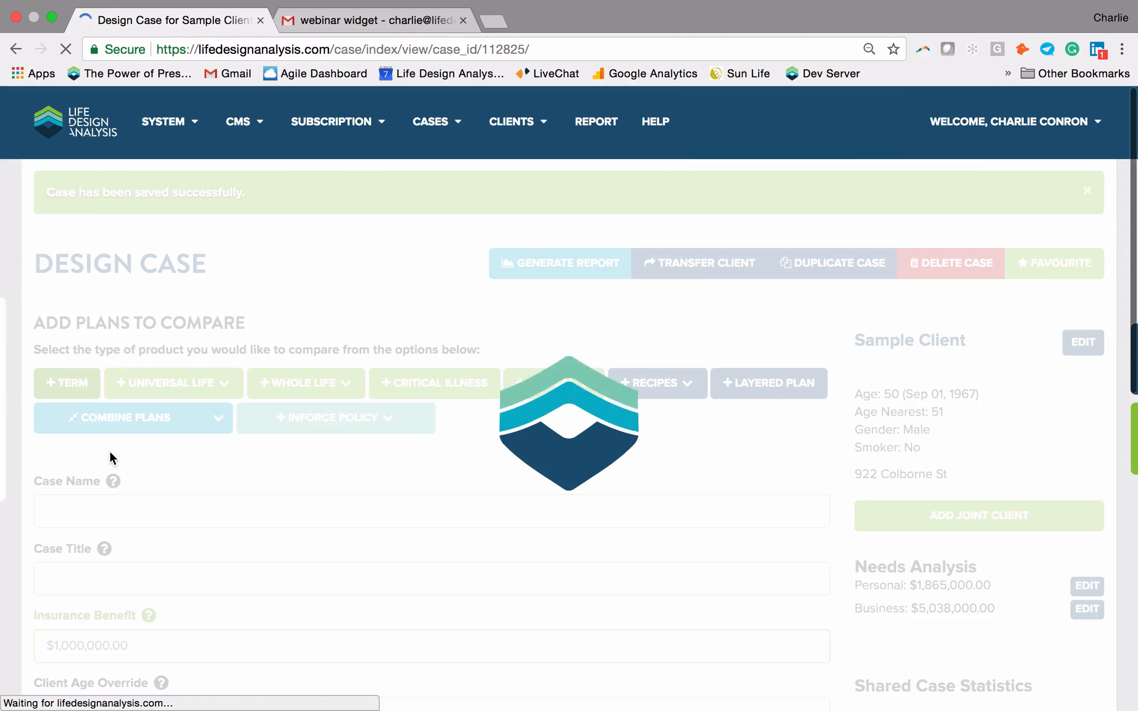
{"action": "scroll", "coordinate": [169, 486], "scroll_direction": "down", "scroll_amount": 5}
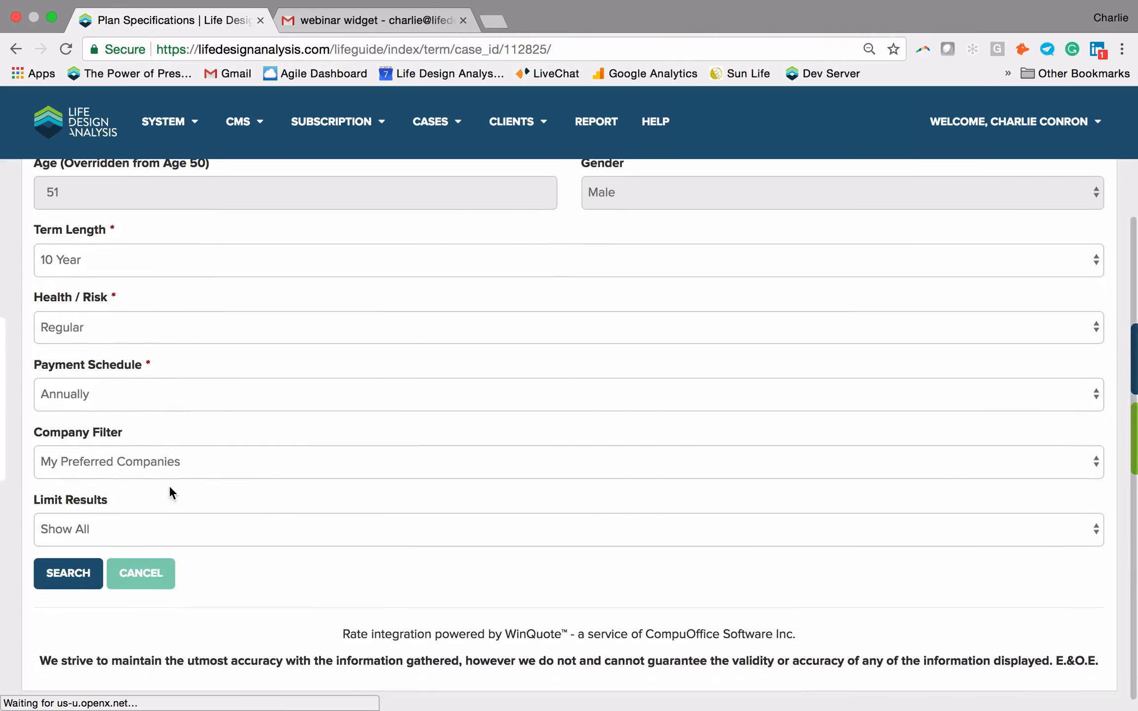
{"action": "left_click", "coordinate": [57, 579]}
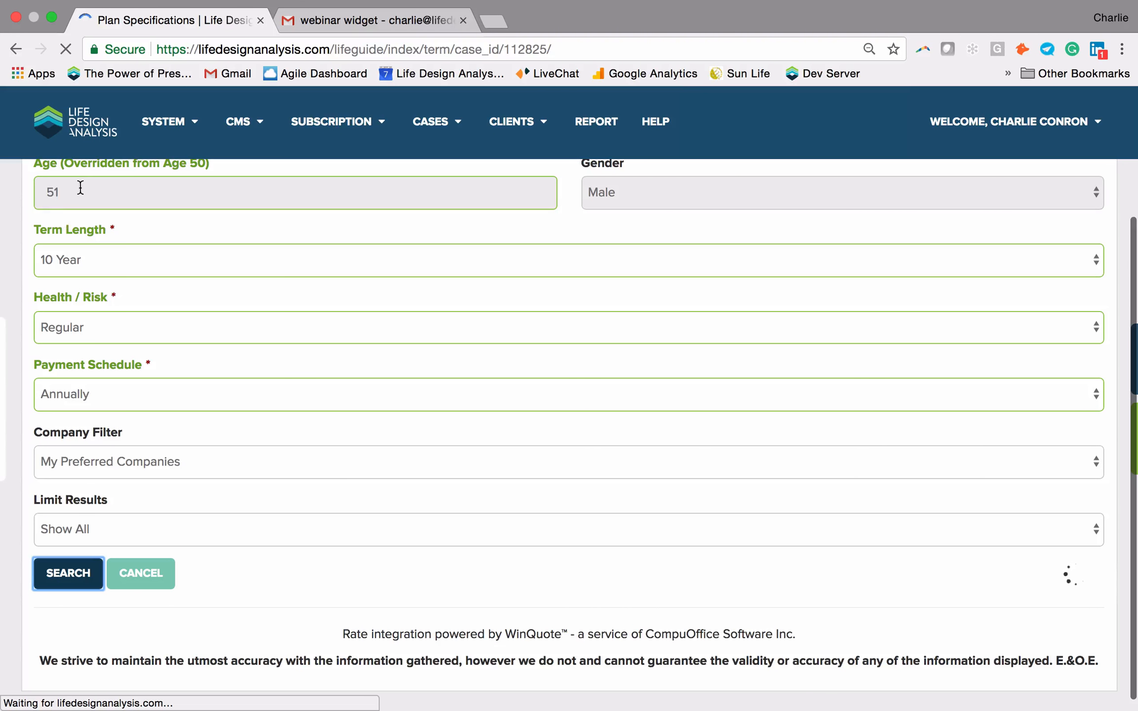
Step: Add the Manulife Financial - Family Term-10 with Vitality plan to the new case
{"action": "scroll", "coordinate": [73, 217], "scroll_direction": "down", "scroll_amount": 4}
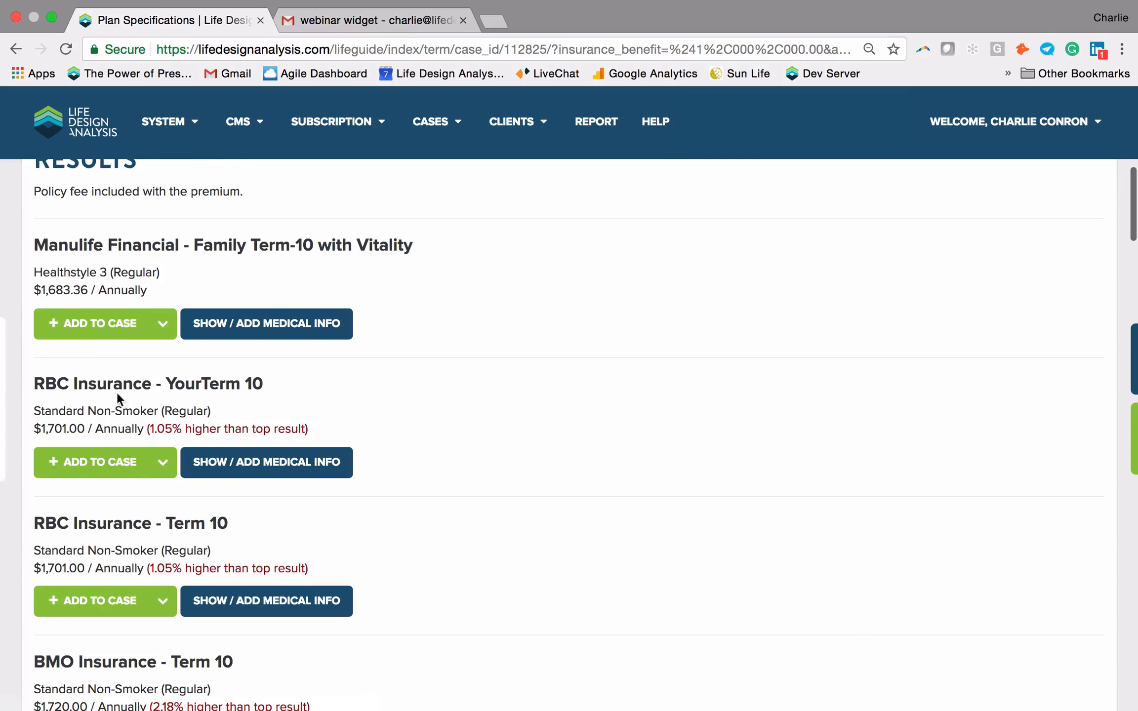
{"action": "scroll", "coordinate": [82, 433], "scroll_direction": "up", "scroll_amount": 1}
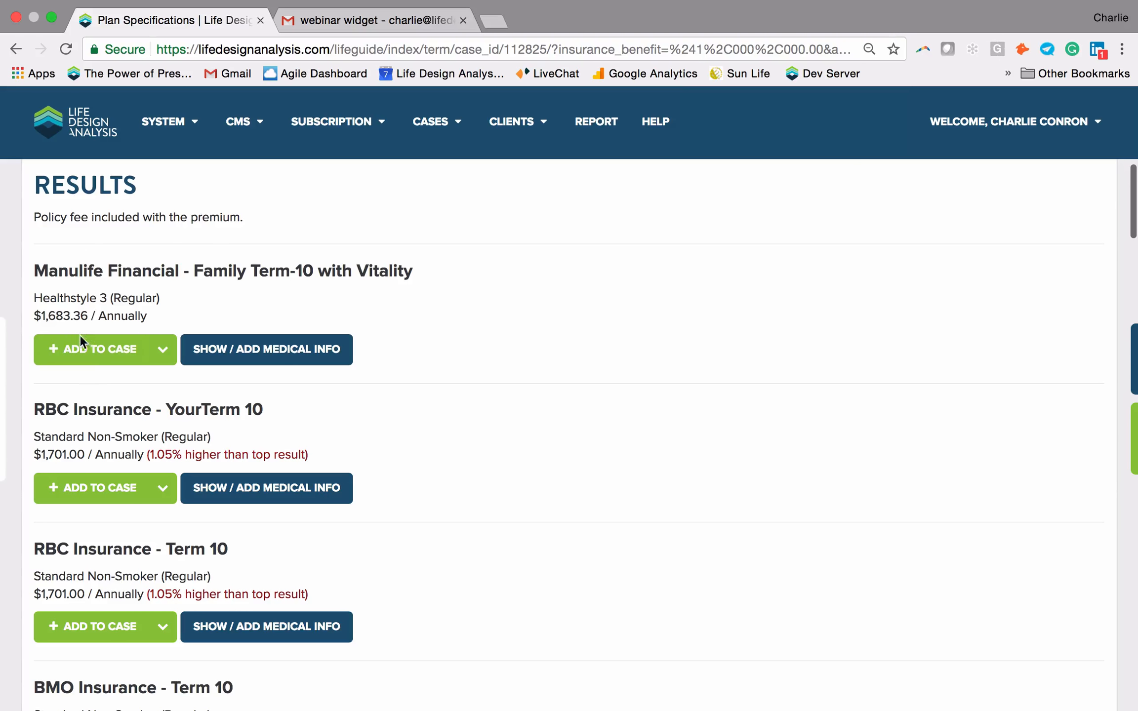
{"action": "left_click", "coordinate": [101, 353]}
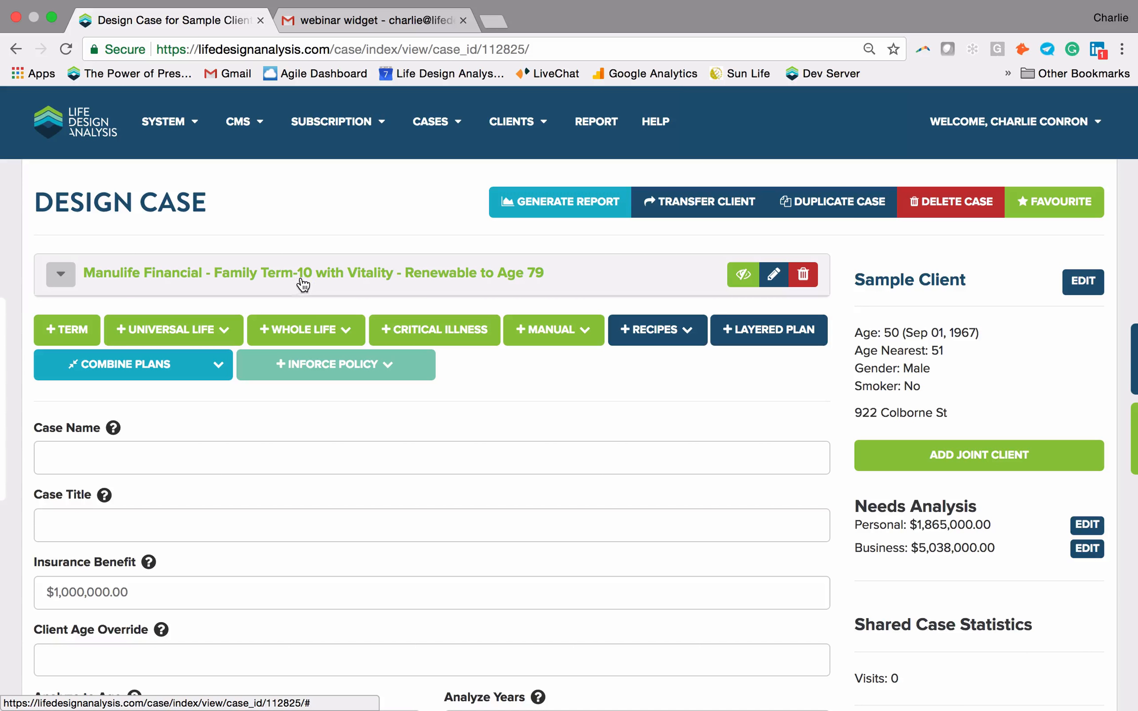
Step: Generate the case report and review the premium schedule of the Manulife Family Term-10 plan
{"action": "left_click", "coordinate": [560, 197]}
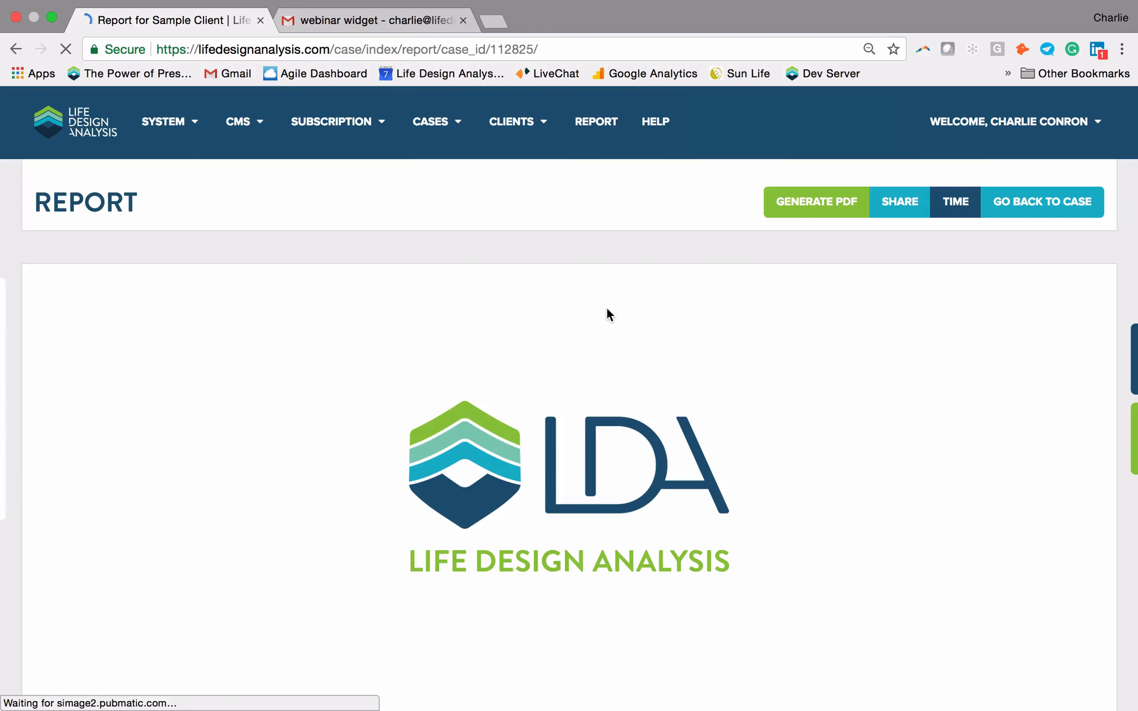
{"action": "scroll", "coordinate": [691, 374], "scroll_direction": "down", "scroll_amount": 8}
{"action": "scroll", "coordinate": [689, 374], "scroll_direction": "down", "scroll_amount": 20}
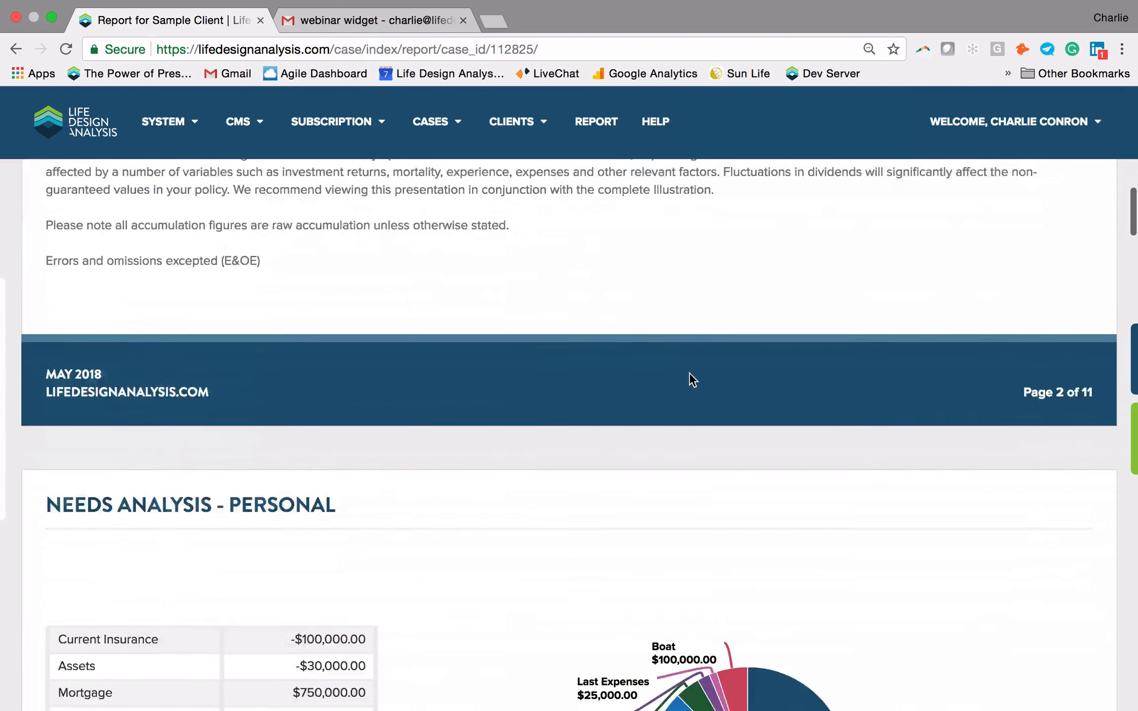
{"action": "scroll", "coordinate": [689, 373], "scroll_direction": "up", "scroll_amount": 3}
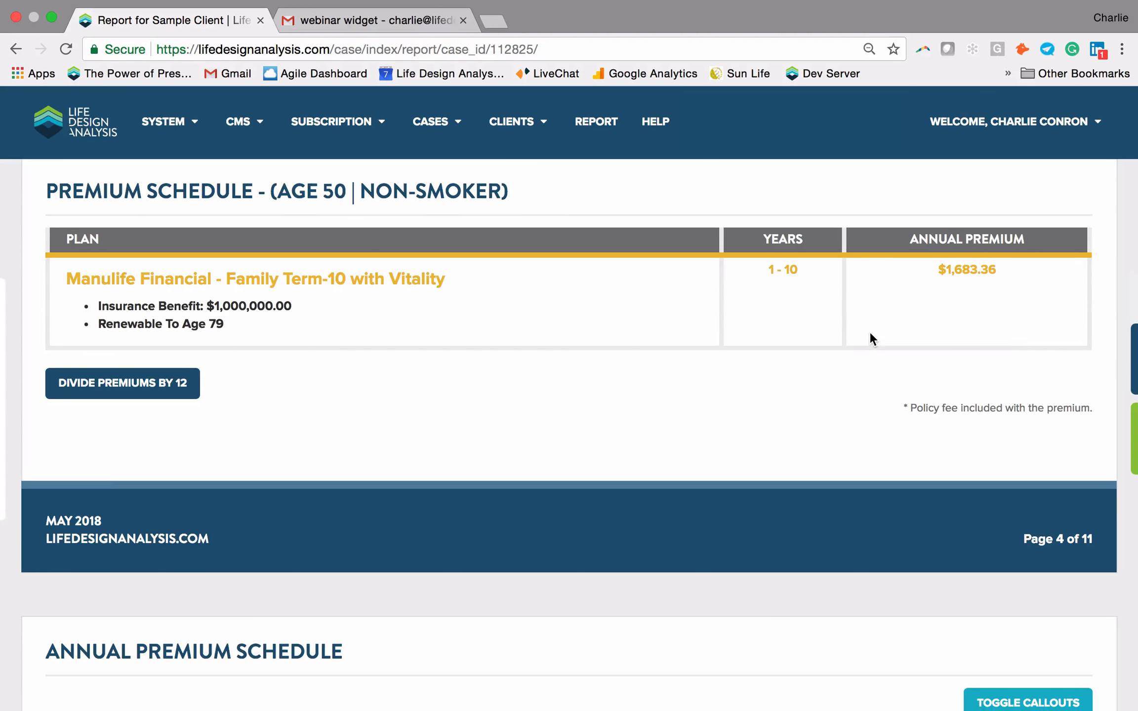
{"action": "scroll", "coordinate": [870, 334], "scroll_direction": "up", "scroll_amount": 20}
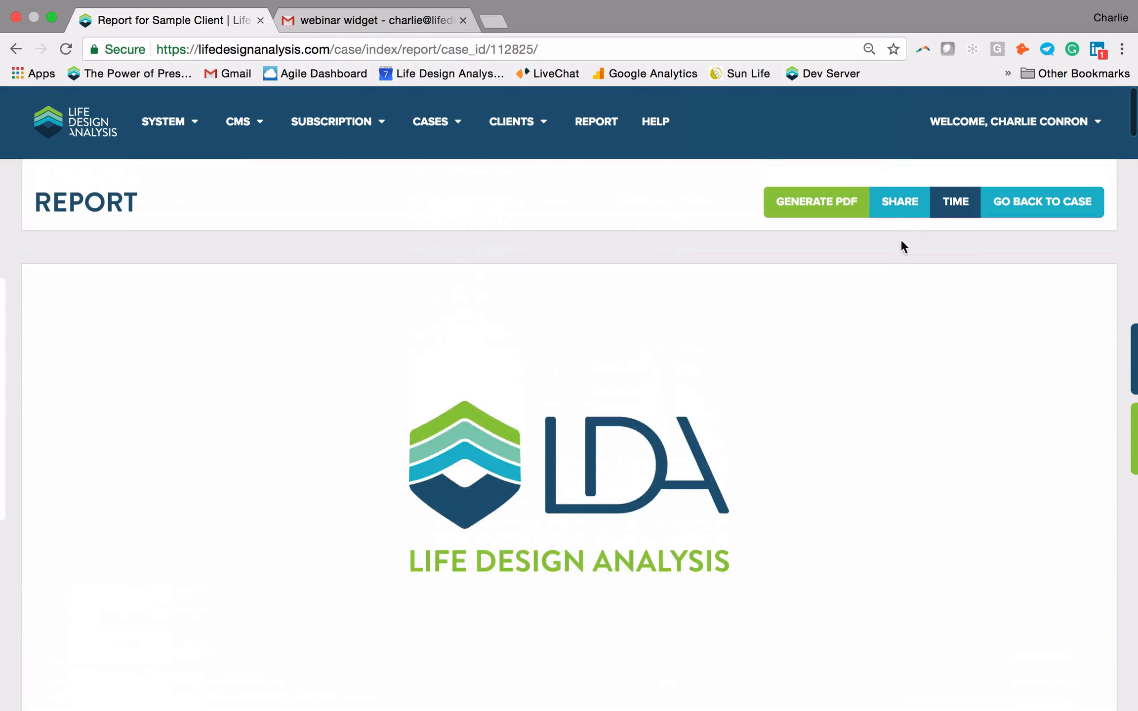
Step: Set the report's analysis period to run to age 99 and save the case time settings
{"action": "left_click", "coordinate": [951, 208]}
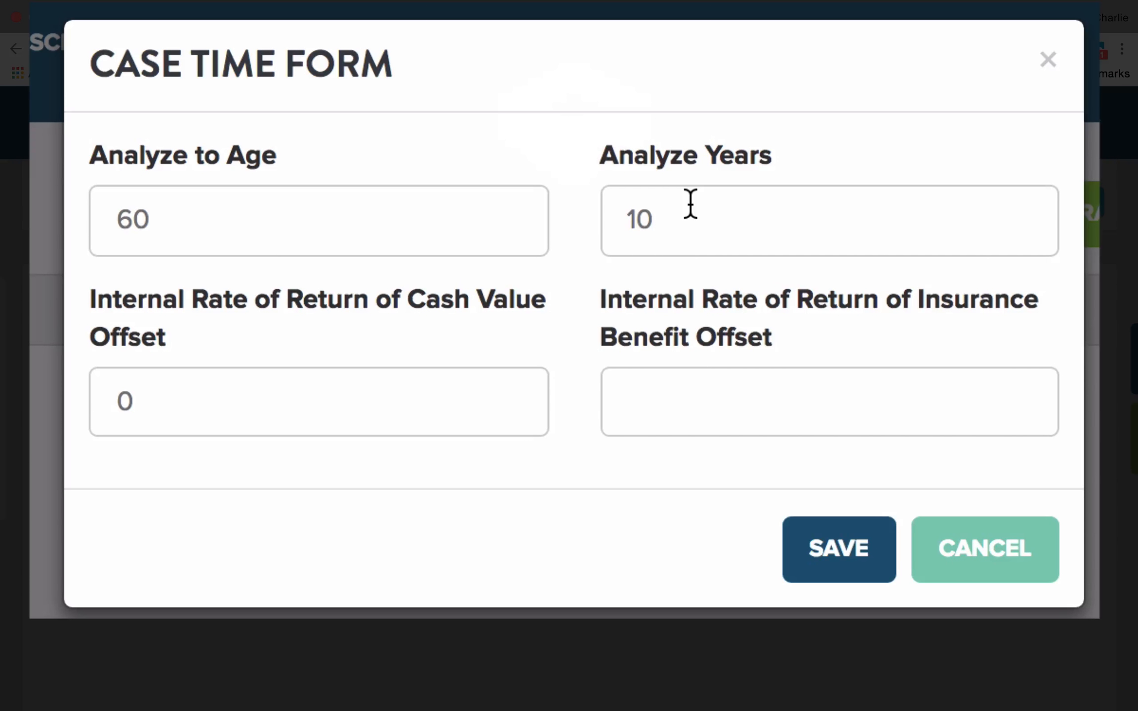
{"action": "double_click", "coordinate": [358, 231]}
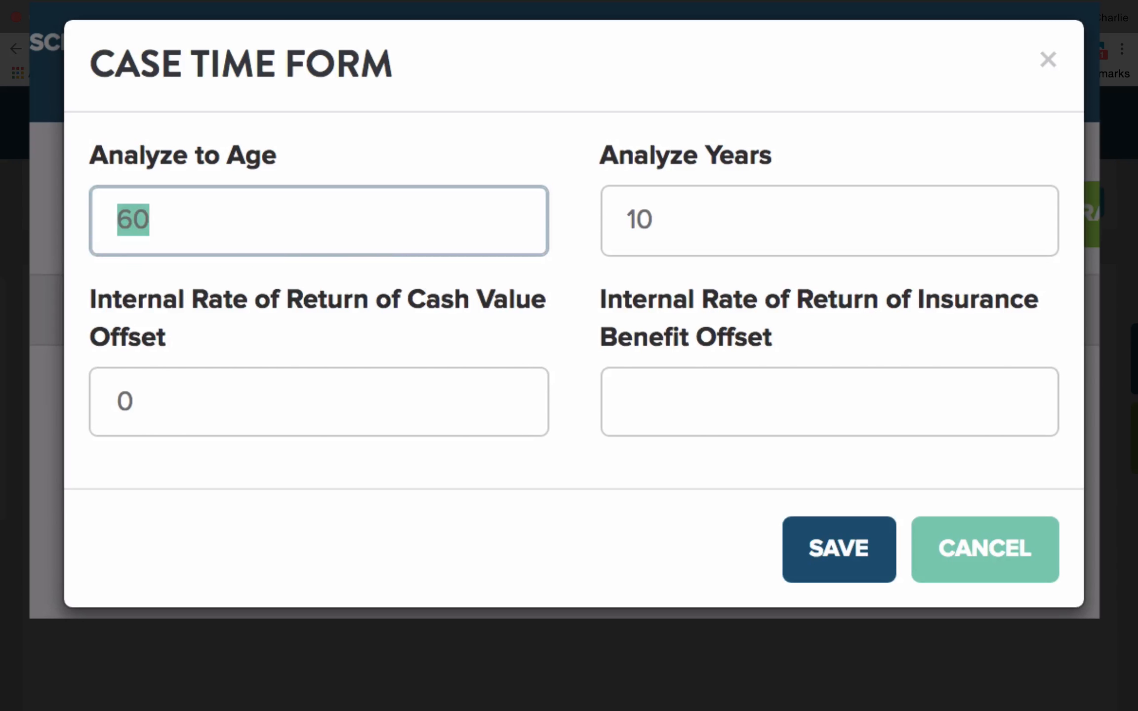
{"action": "type", "text": "99"}
{"action": "left_click", "coordinate": [392, 101]}
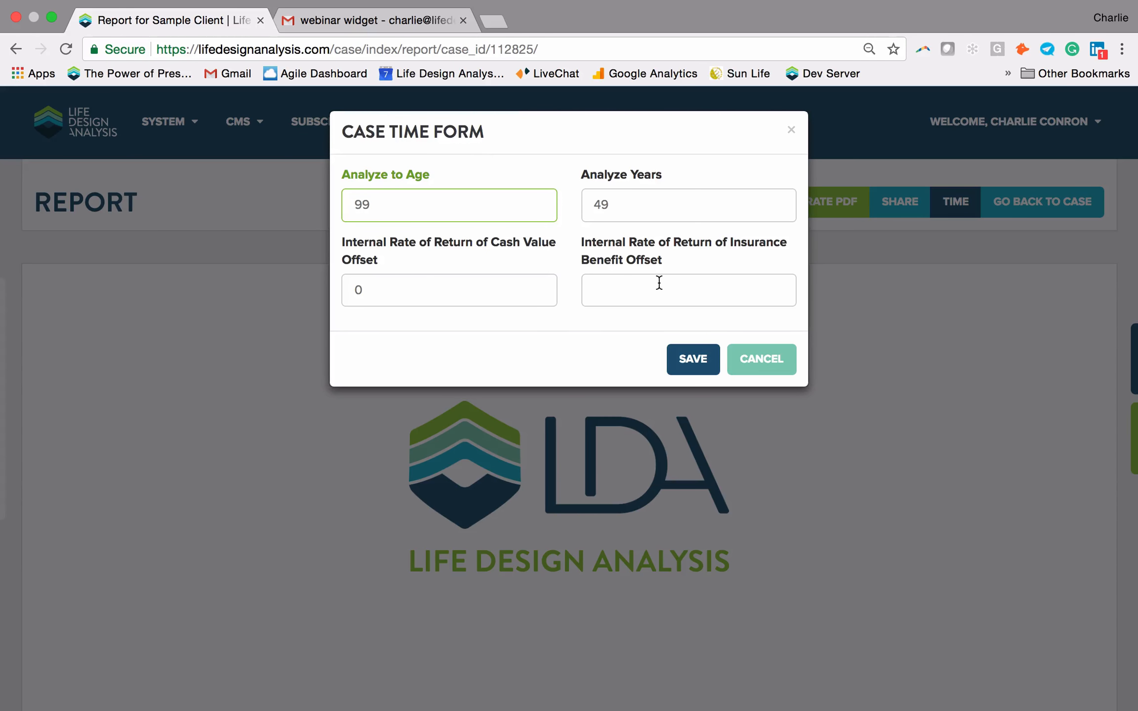
{"action": "left_click", "coordinate": [690, 357]}
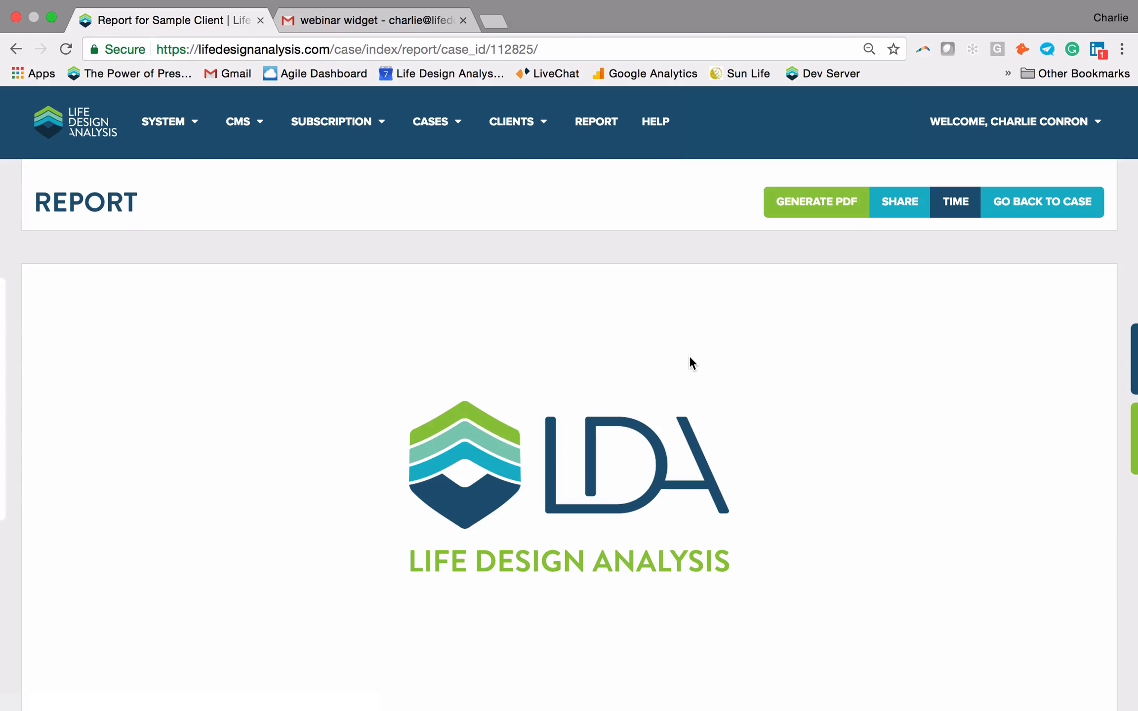
Step: Examine the Family Term-10 renewal premiums in the report's schedule and annual premium chart, and return to the case
{"action": "scroll", "coordinate": [690, 357], "scroll_direction": "down", "scroll_amount": 20}
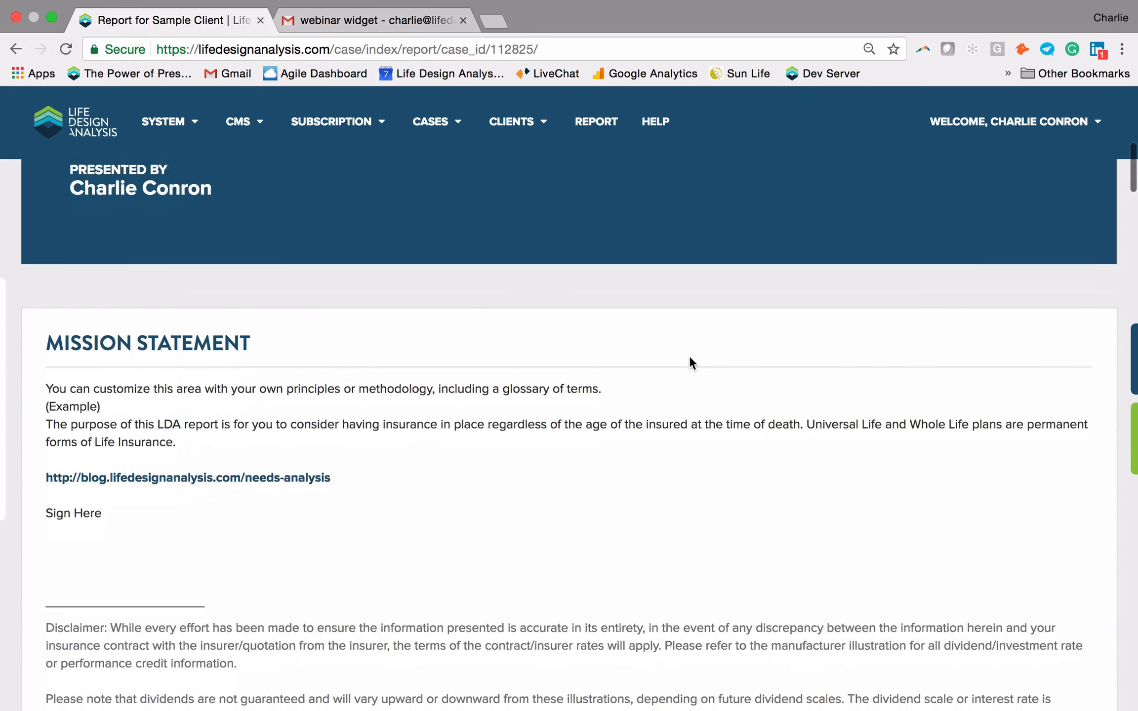
{"action": "scroll", "coordinate": [690, 358], "scroll_direction": "down", "scroll_amount": 20}
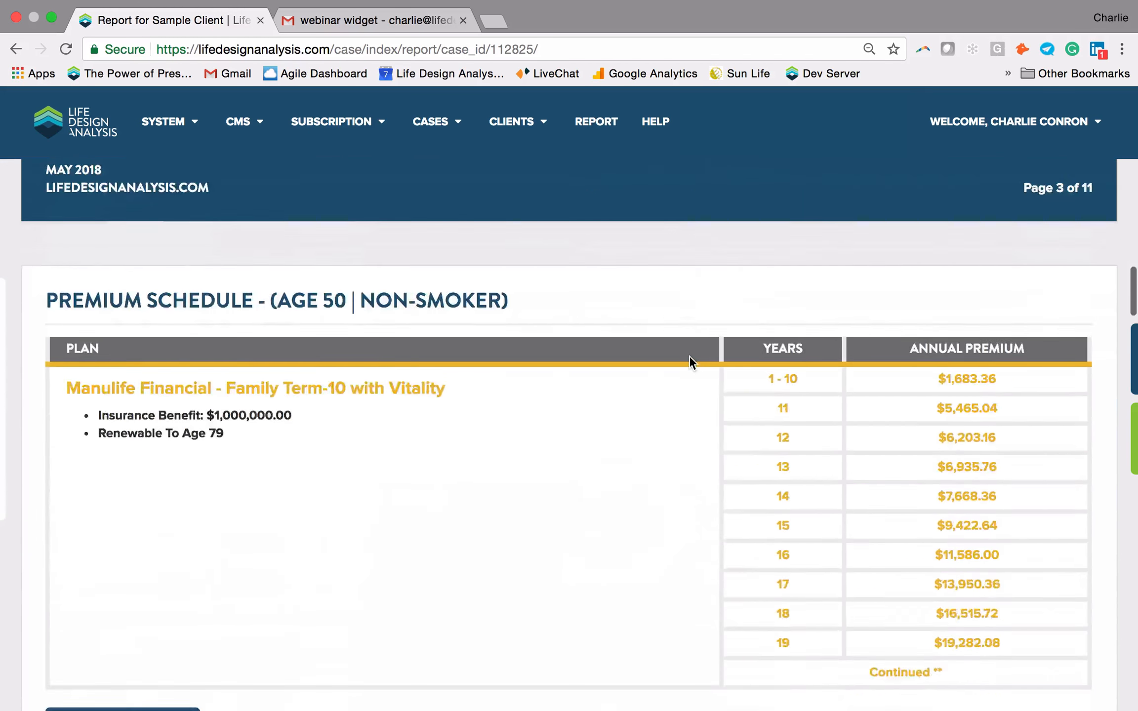
{"action": "scroll", "coordinate": [690, 363], "scroll_direction": "up", "scroll_amount": 4}
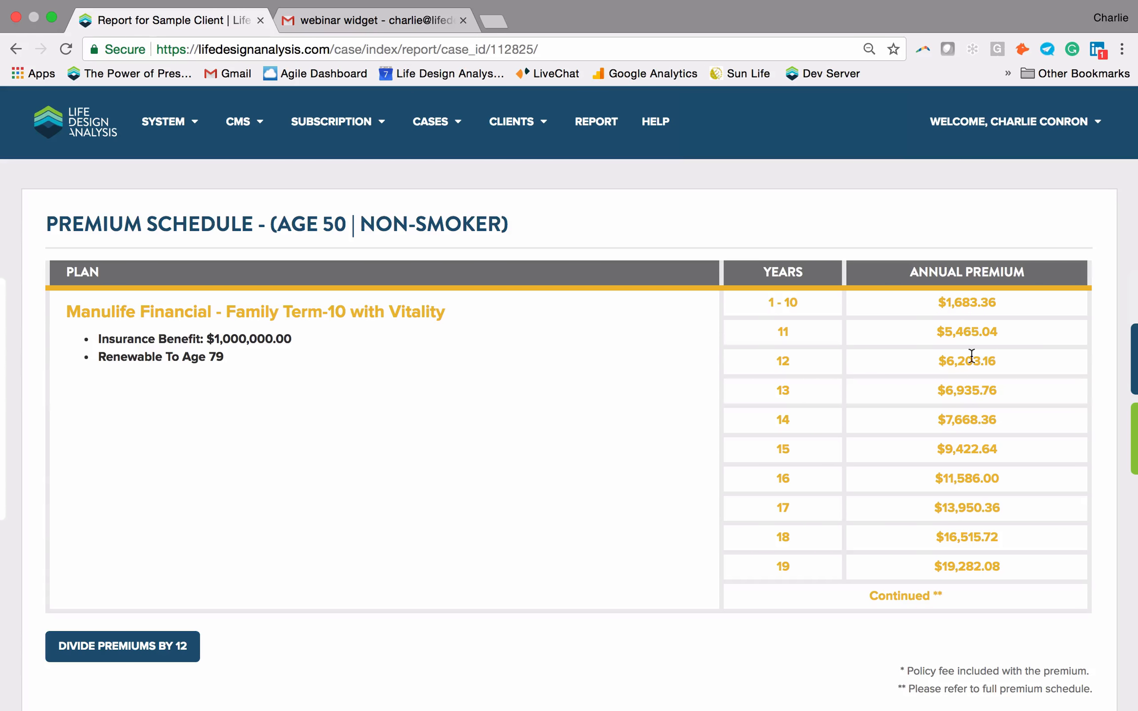
{"action": "scroll", "coordinate": [969, 478], "scroll_direction": "down", "scroll_amount": 15}
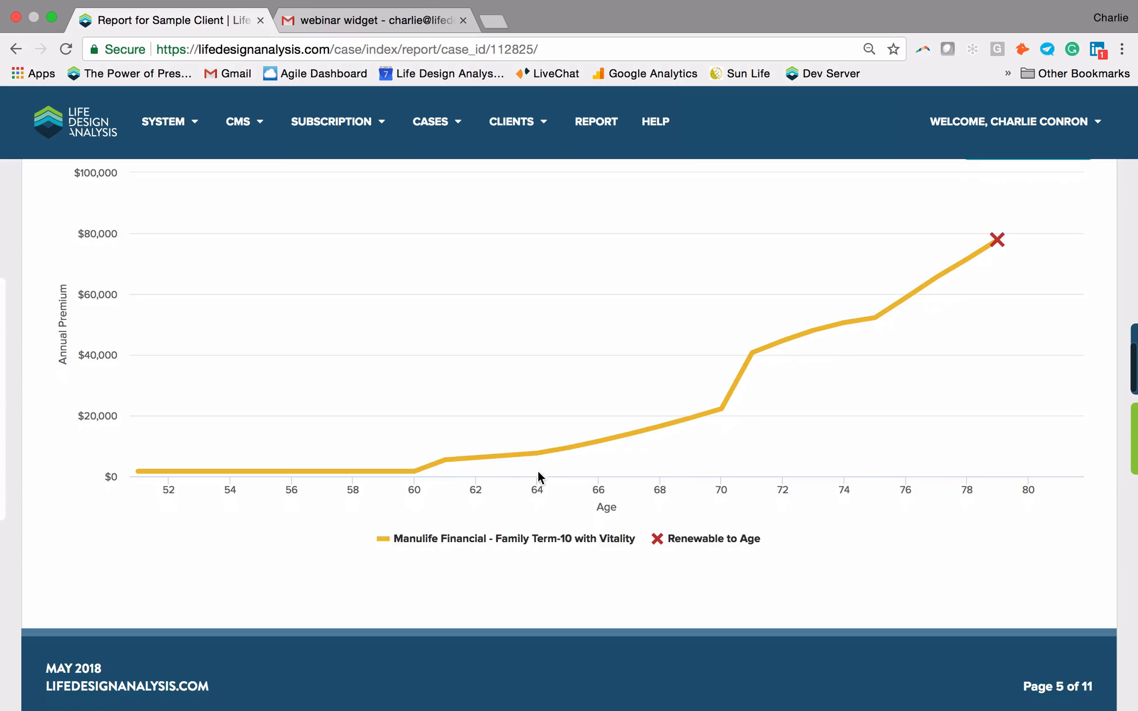
{"action": "mouse_move", "coordinate": [416, 435]}
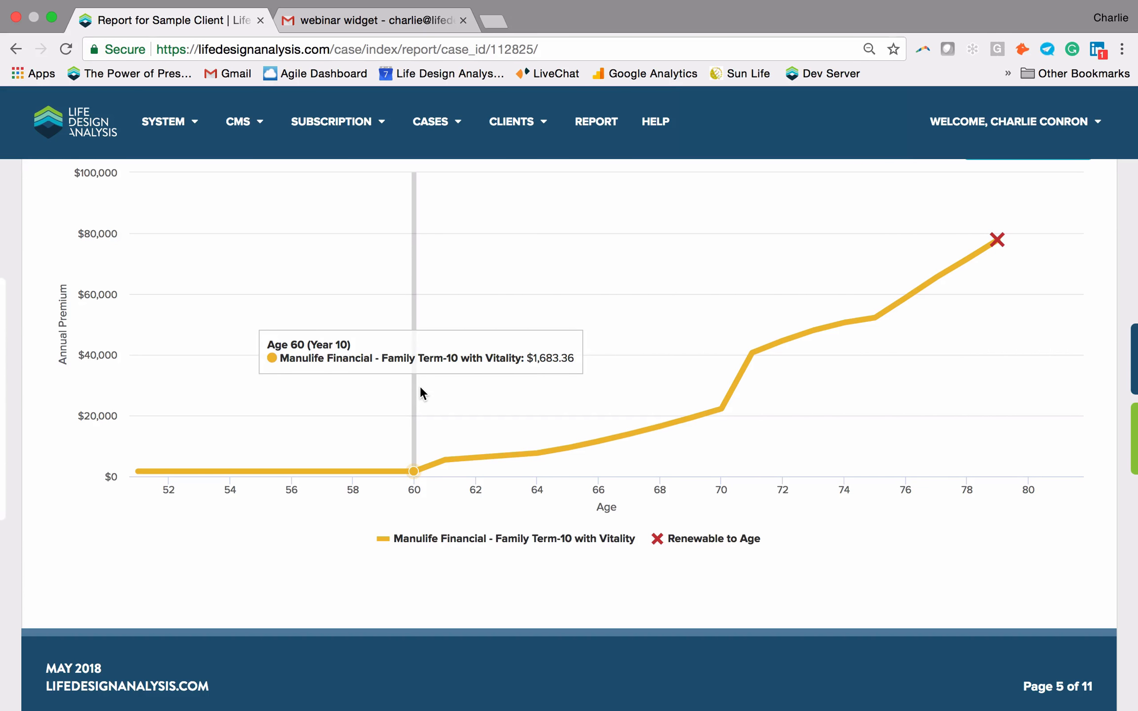
{"action": "scroll", "coordinate": [421, 388], "scroll_direction": "up", "scroll_amount": 1}
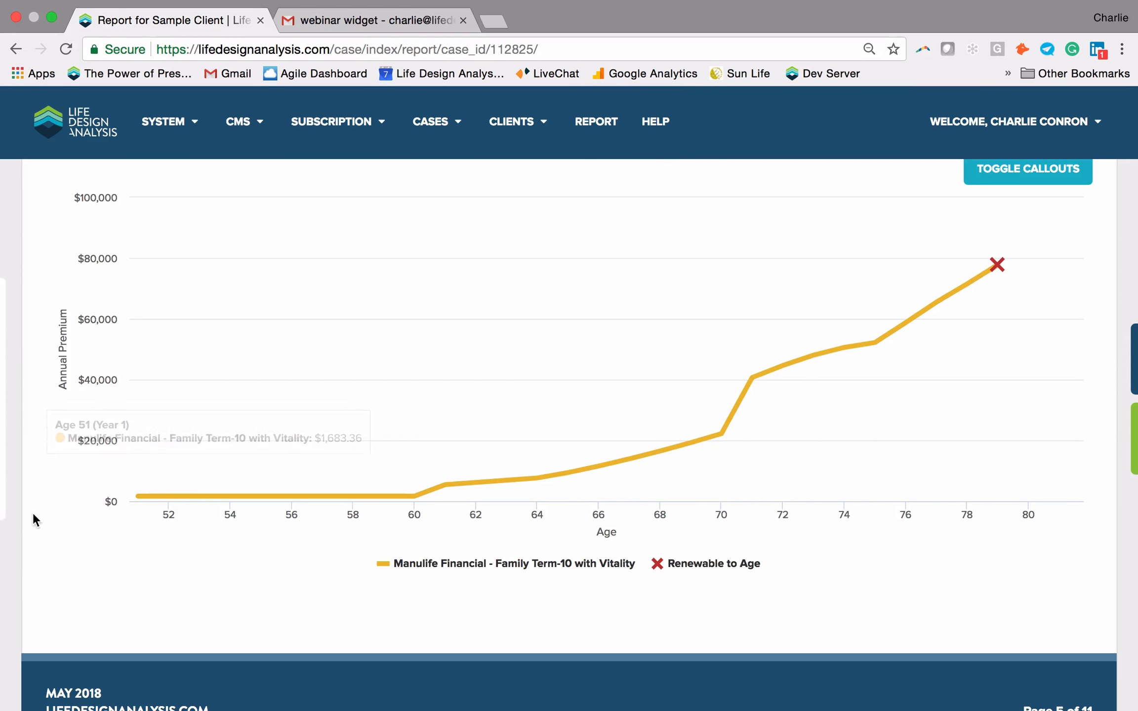
{"action": "left_click", "coordinate": [29, 496]}
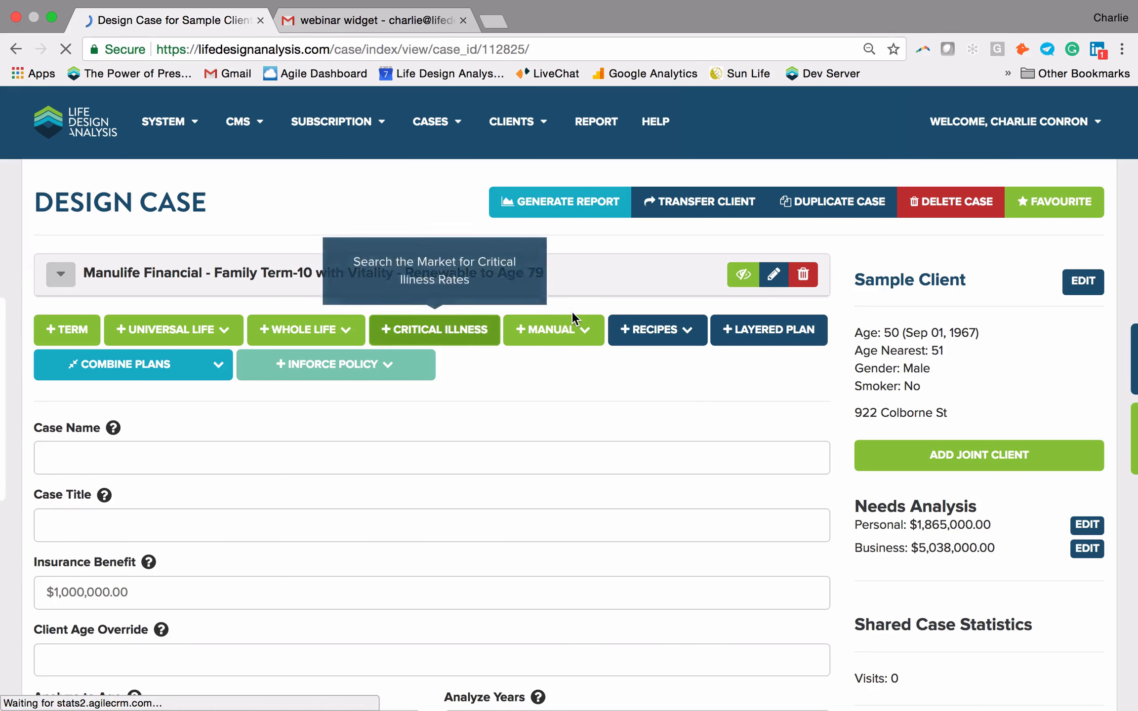
Step: Review the fields of the manual Term 10 plan form and the available manual plan types without adding a plan
{"action": "left_click", "coordinate": [576, 326]}
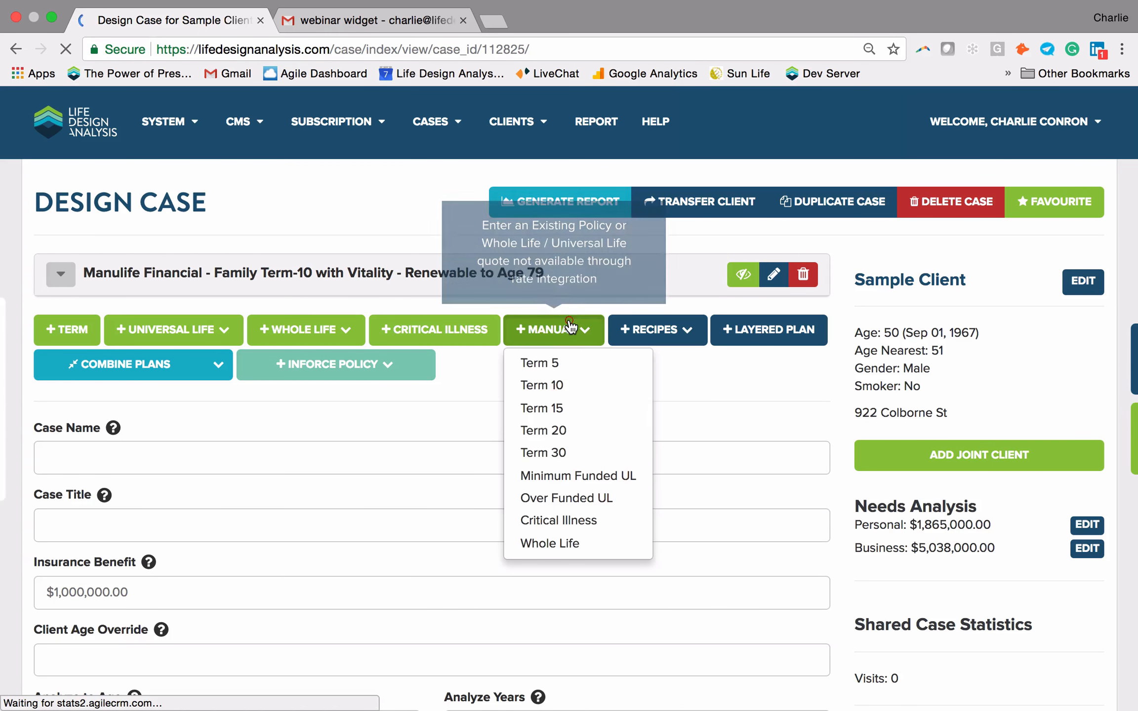
{"action": "left_click", "coordinate": [564, 383]}
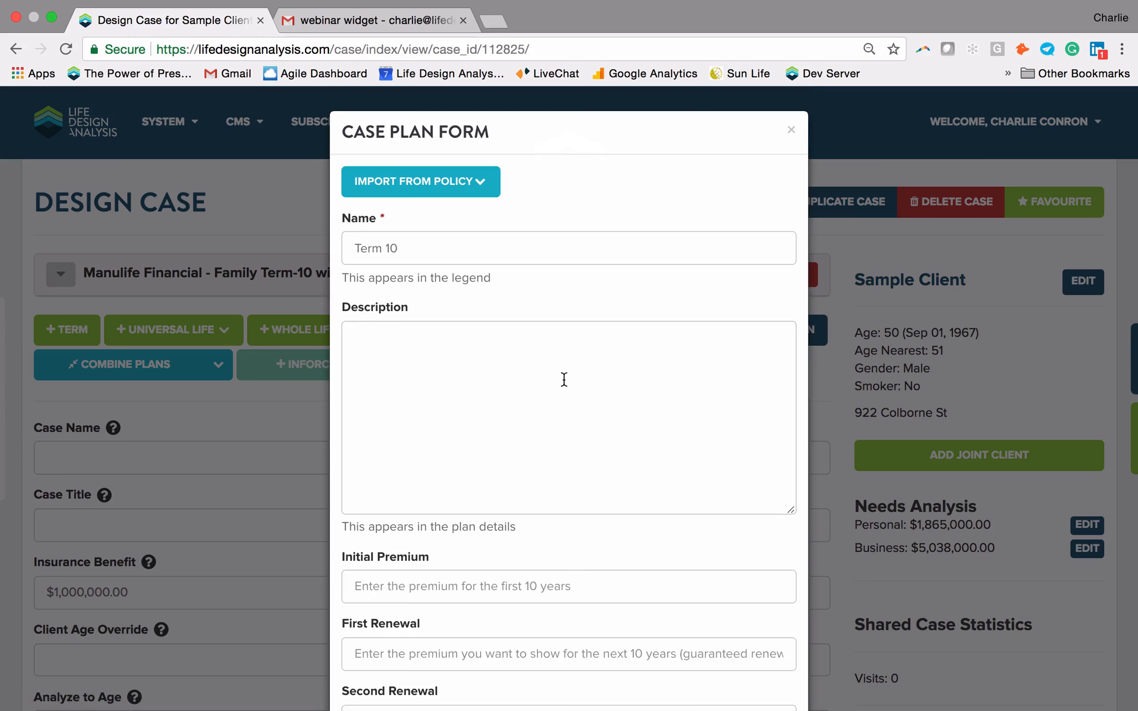
{"action": "scroll", "coordinate": [335, 338], "scroll_direction": "down", "scroll_amount": 4}
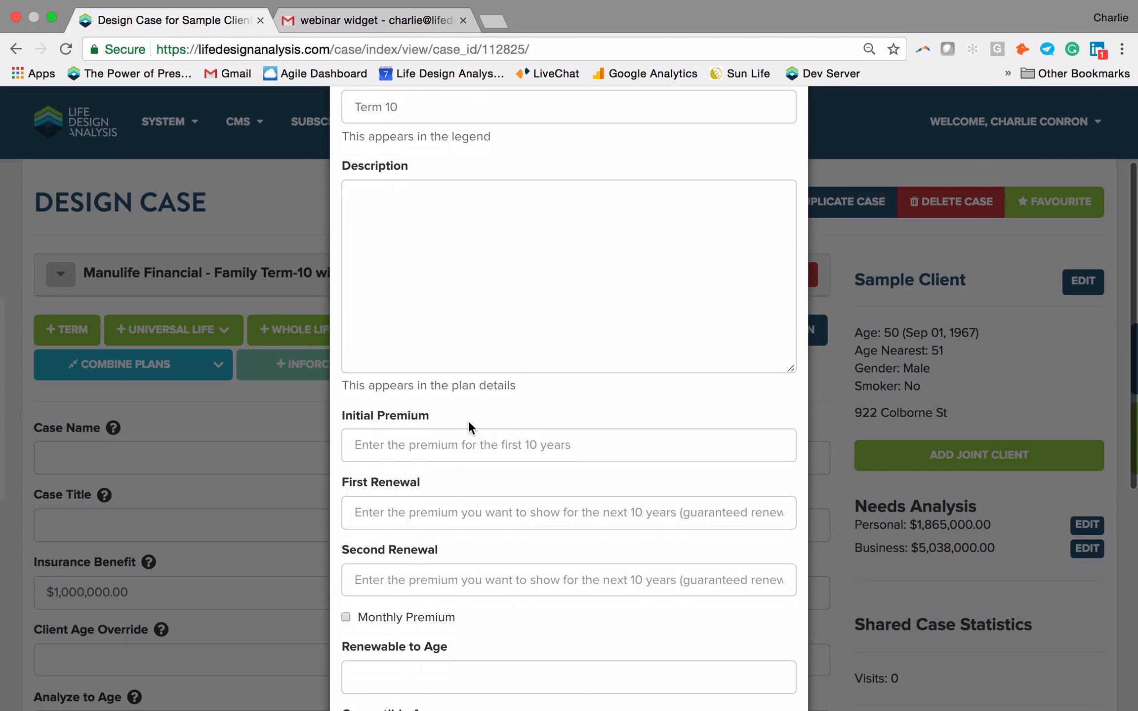
{"action": "scroll", "coordinate": [470, 574], "scroll_direction": "down", "scroll_amount": 2}
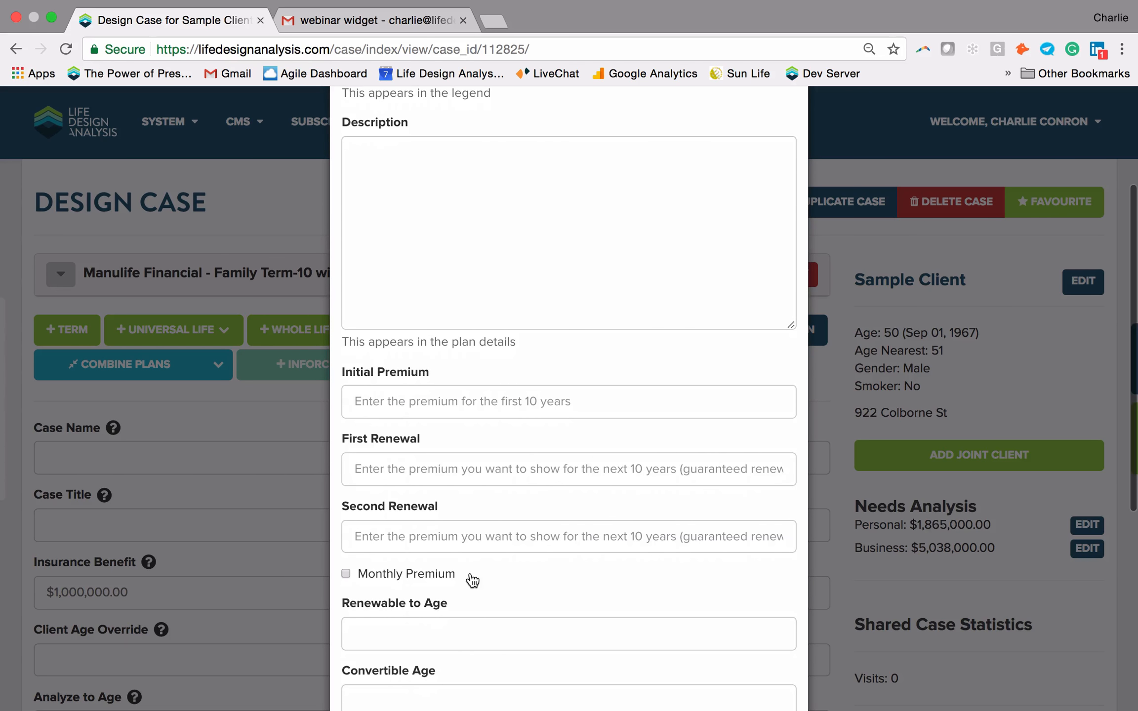
{"action": "scroll", "coordinate": [471, 579], "scroll_direction": "up", "scroll_amount": 4}
{"action": "scroll", "coordinate": [472, 579], "scroll_direction": "up", "scroll_amount": 2}
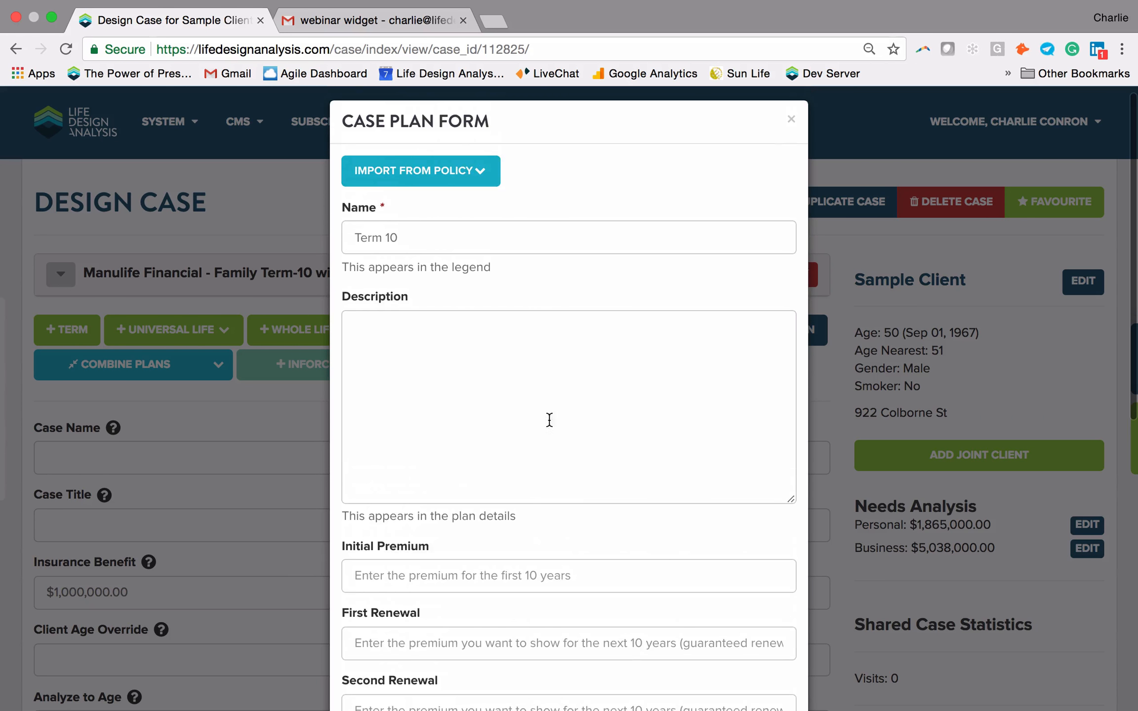
{"action": "left_click", "coordinate": [791, 121]}
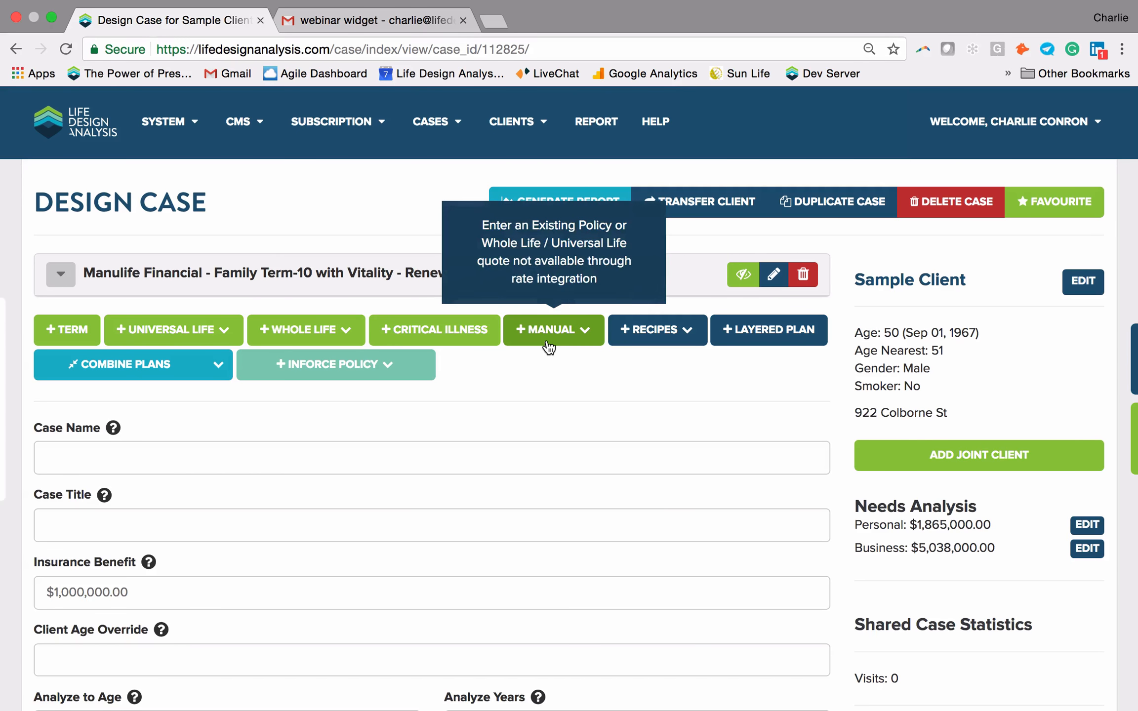
{"action": "left_click", "coordinate": [549, 346]}
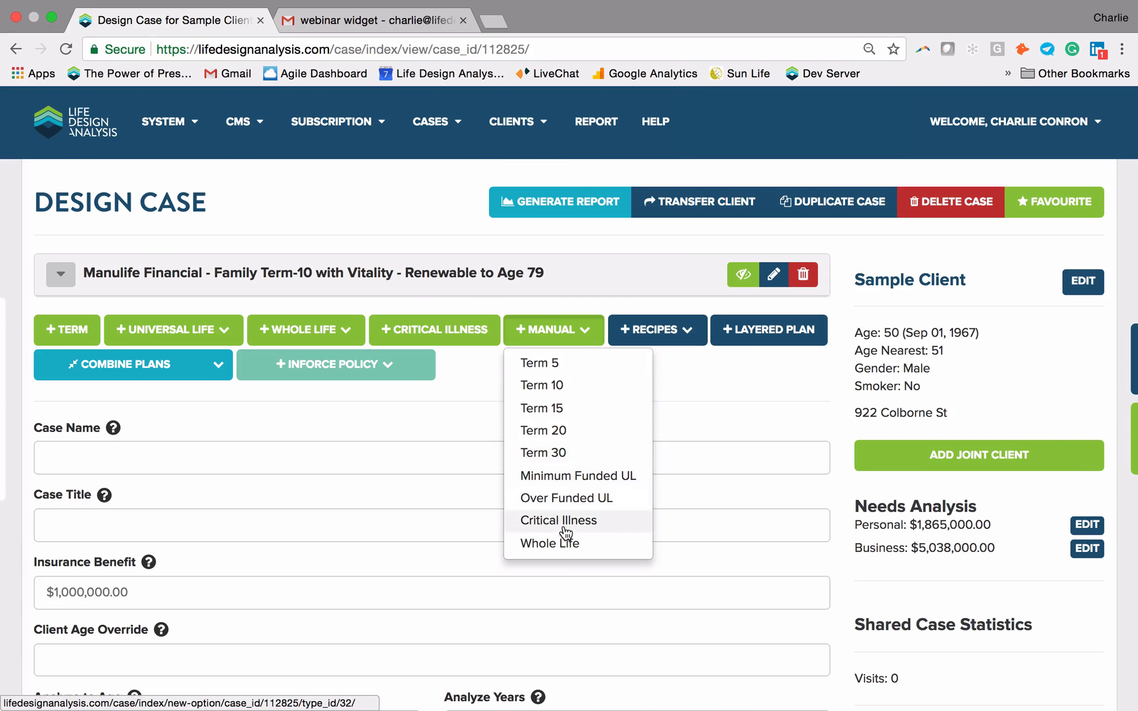
{"action": "left_click", "coordinate": [715, 409]}
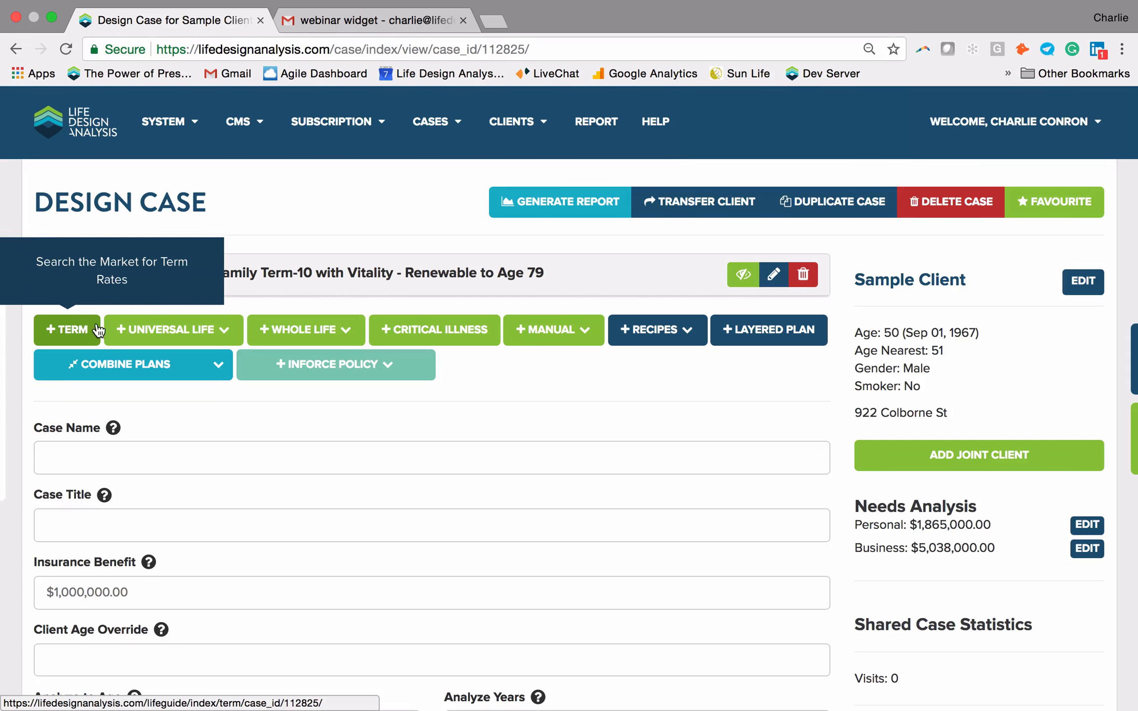
Step: Search Term 100 universal life rates and add the Desjardins Financial Security - Universal Life - Term to 100 plan to the case
{"action": "left_click", "coordinate": [130, 328]}
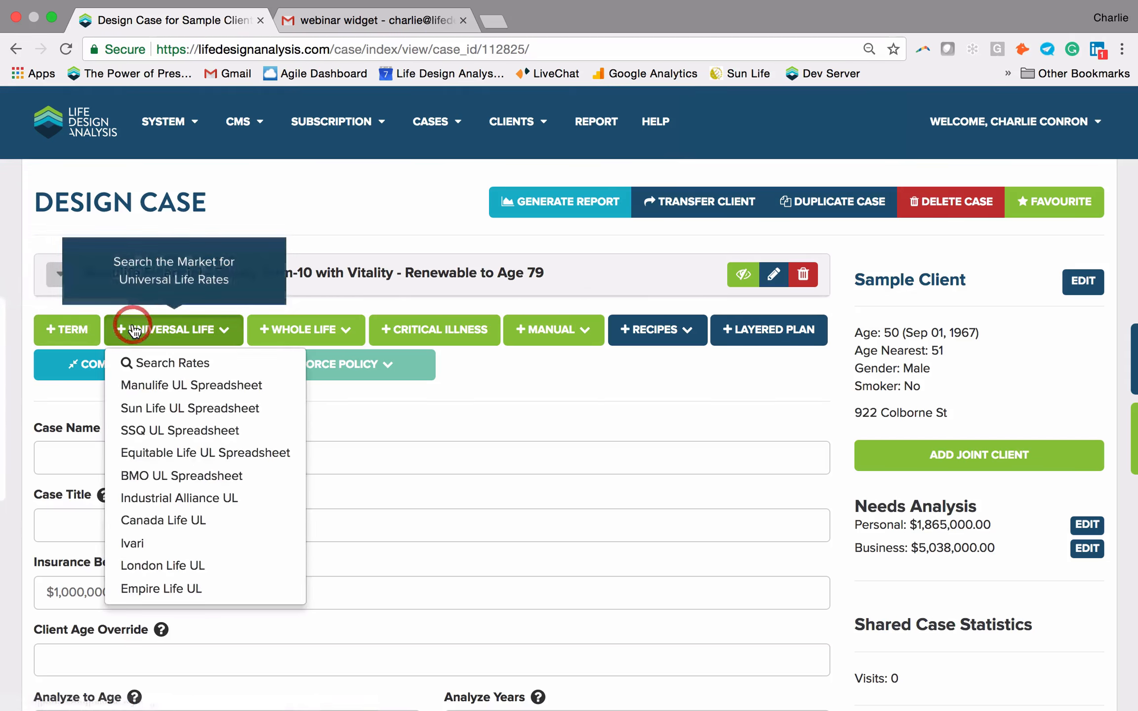
{"action": "left_click", "coordinate": [147, 362]}
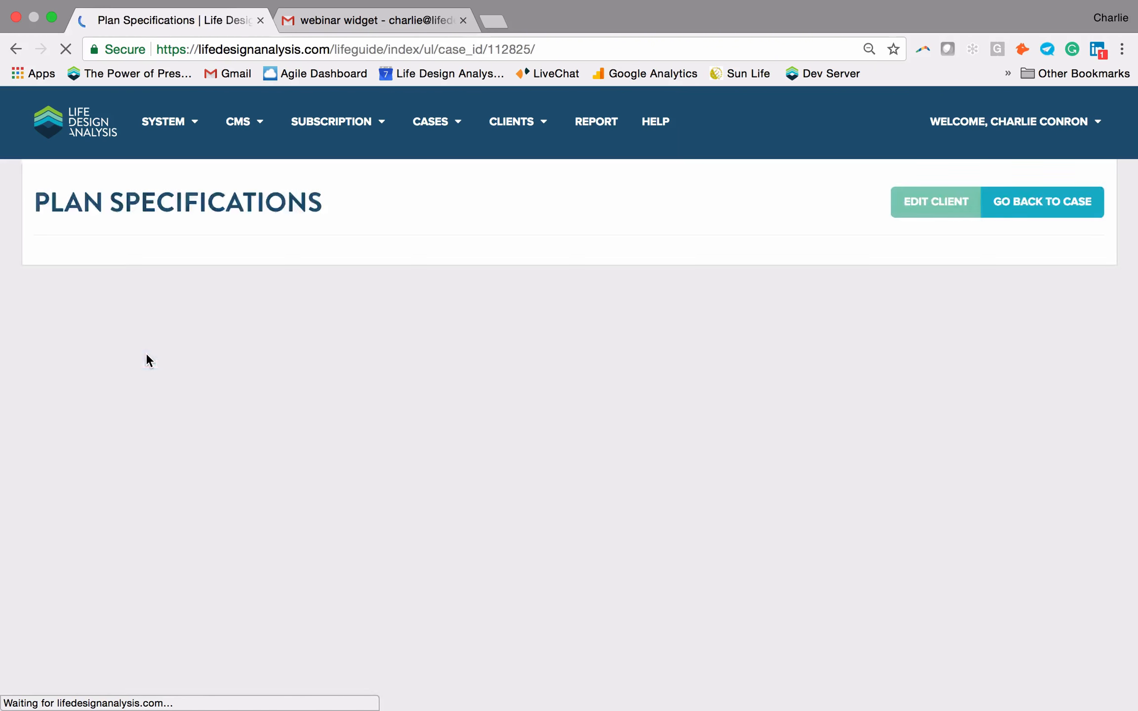
{"action": "scroll", "coordinate": [110, 419], "scroll_direction": "down", "scroll_amount": 5}
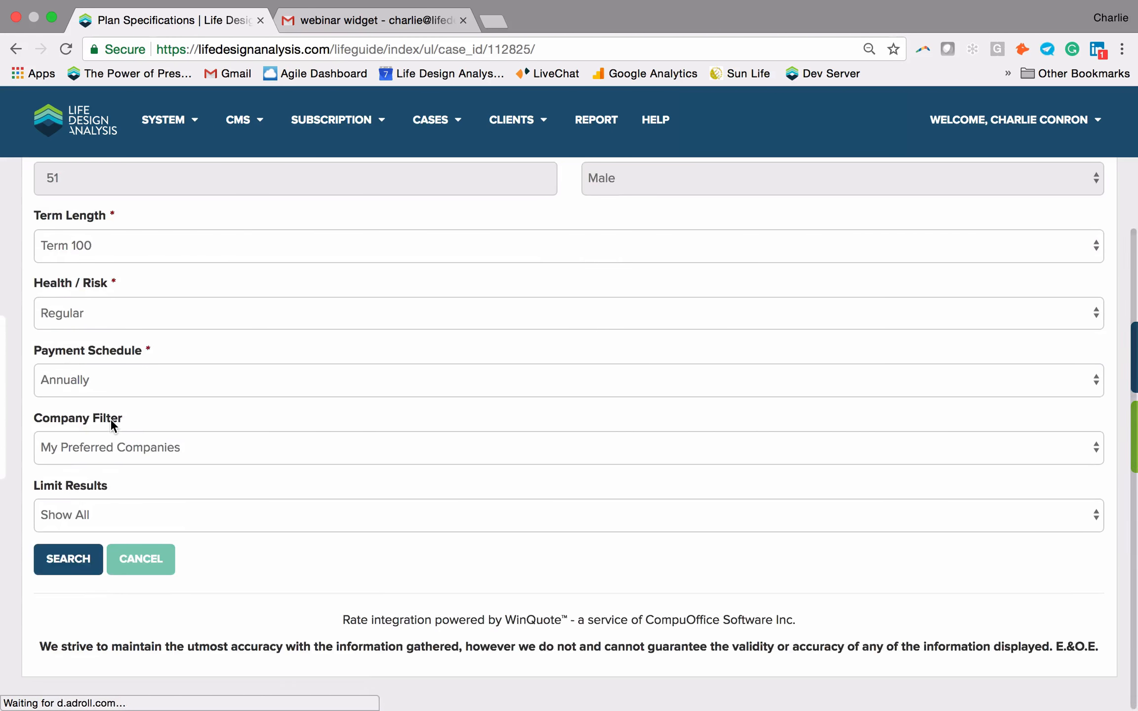
{"action": "left_click", "coordinate": [89, 559]}
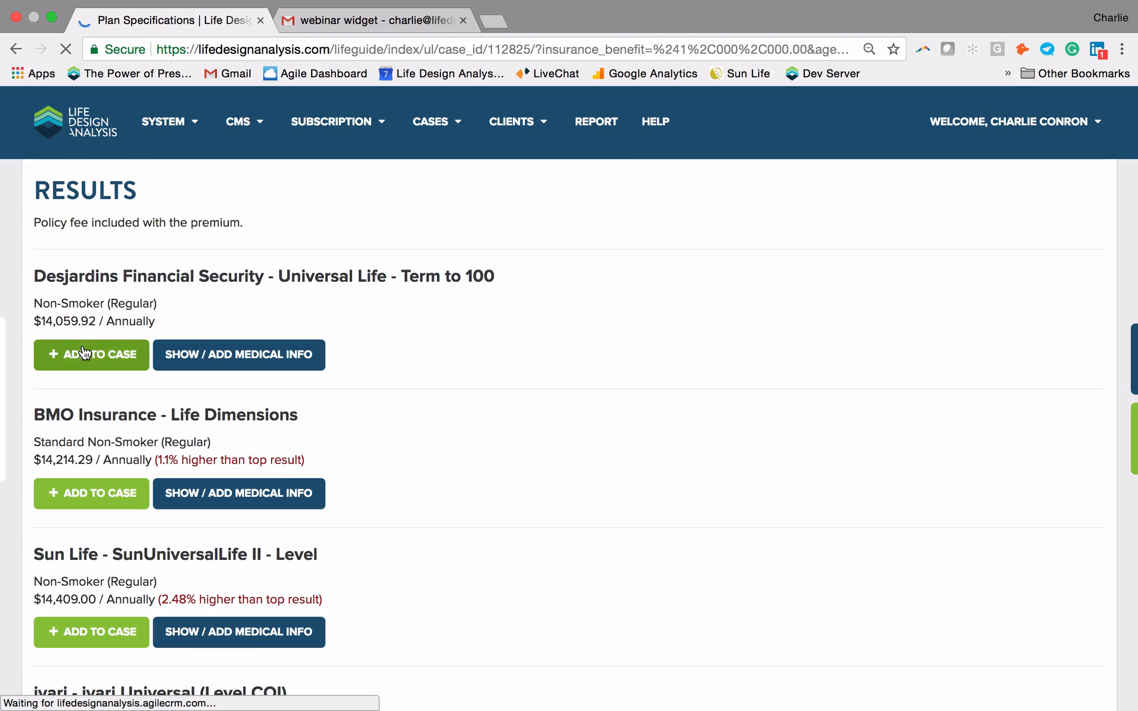
{"action": "left_click", "coordinate": [85, 353]}
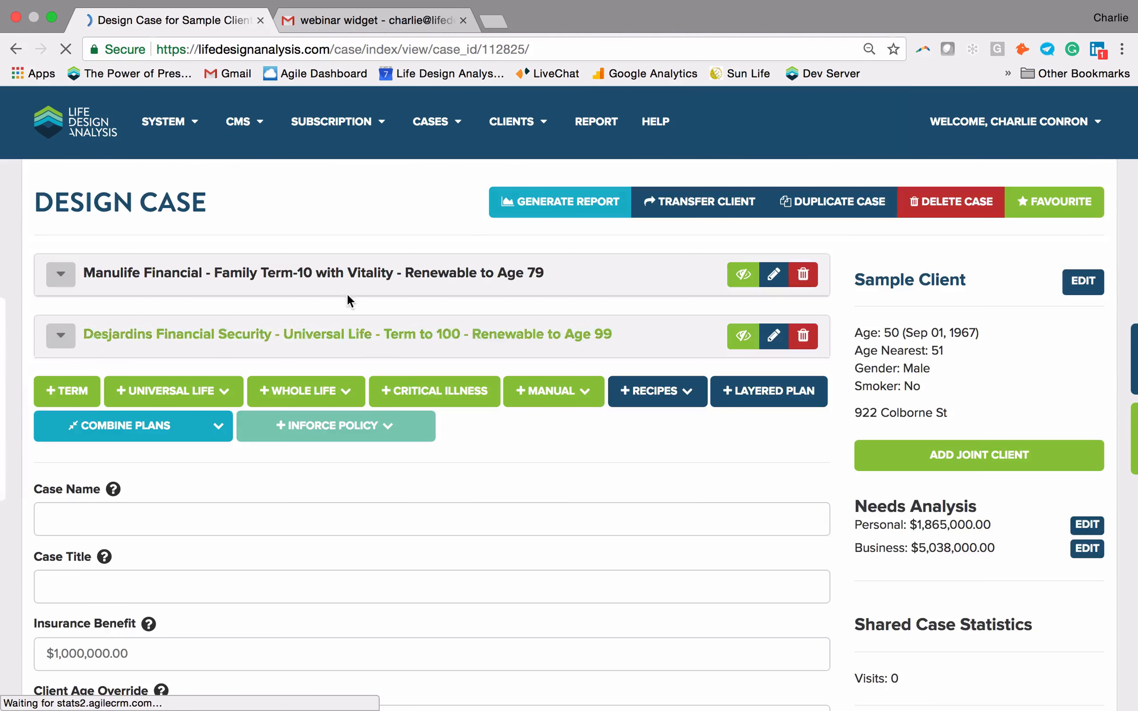
Step: Generate the report, compare the term and universal life plans on the annual premium chart, and return to the case
{"action": "left_click", "coordinate": [543, 195]}
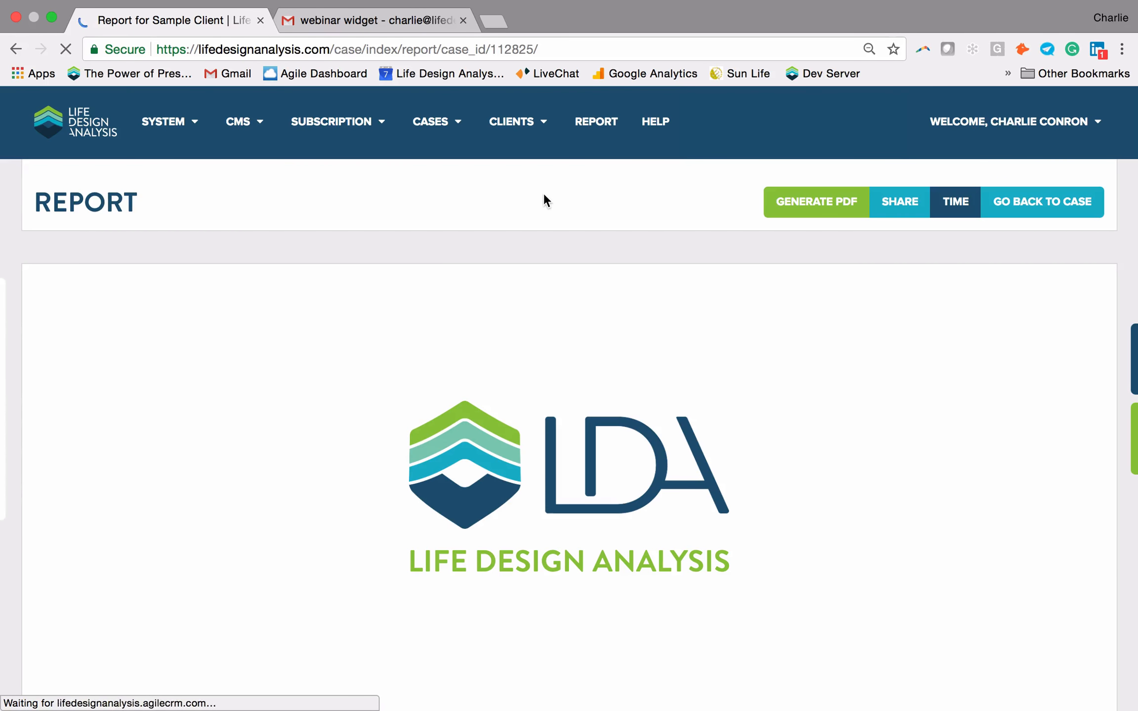
{"action": "scroll", "coordinate": [543, 200], "scroll_direction": "down", "scroll_amount": 20}
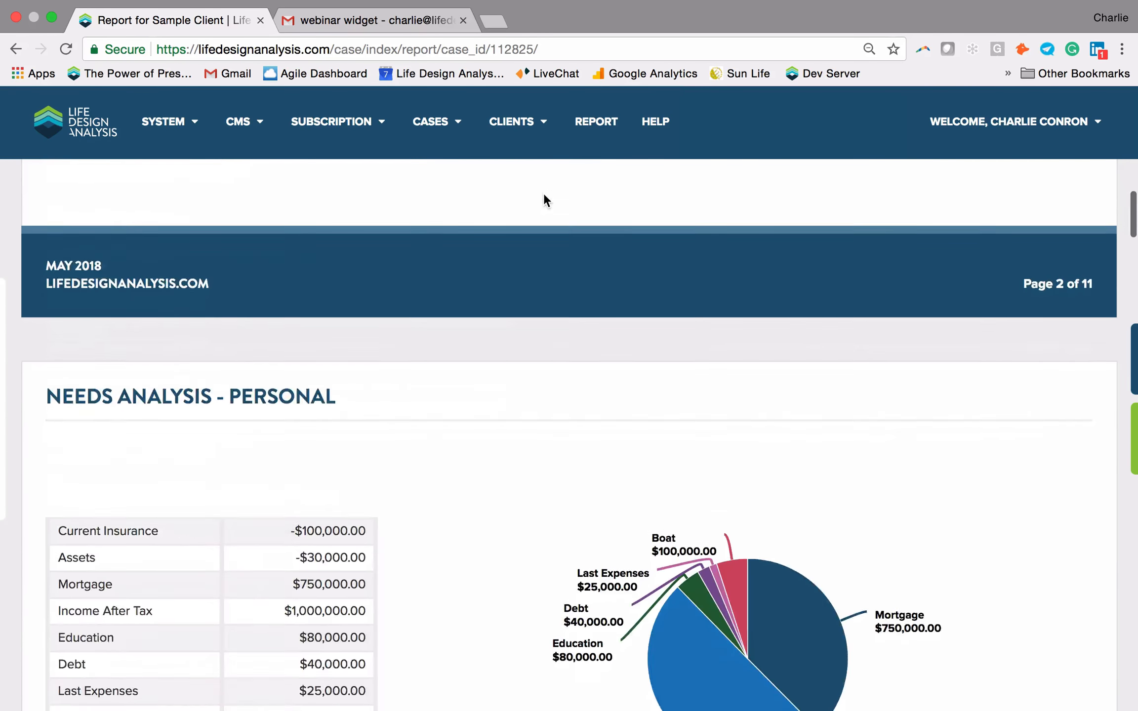
{"action": "scroll", "coordinate": [544, 196], "scroll_direction": "down", "scroll_amount": 20}
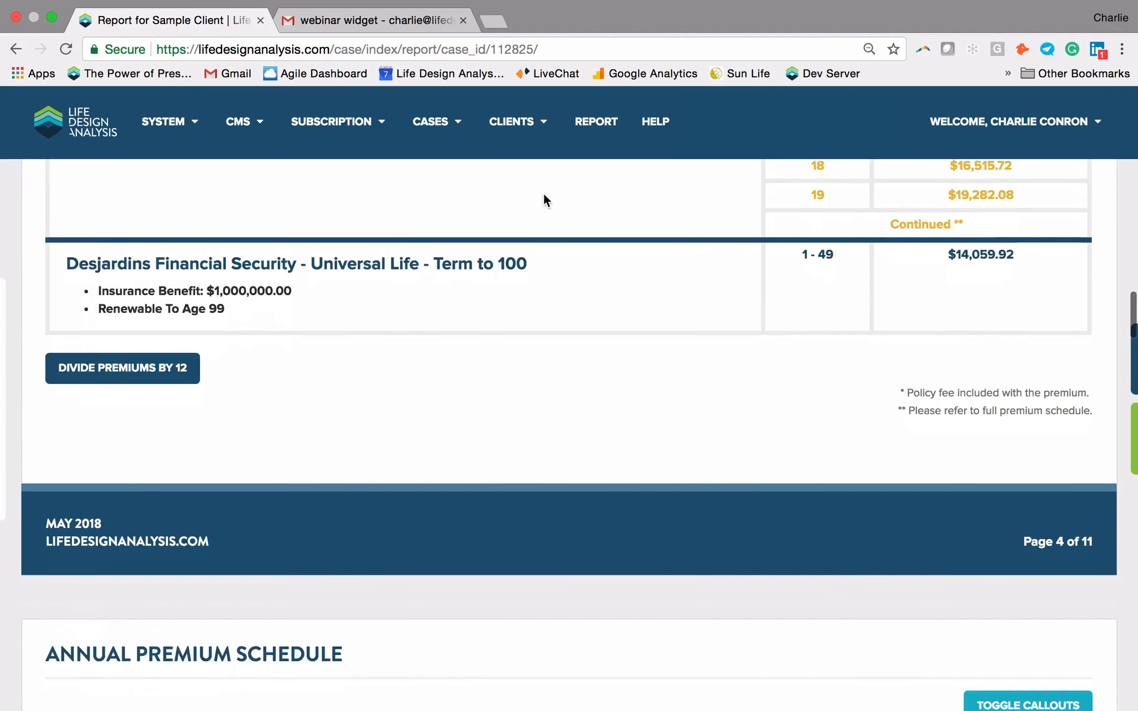
{"action": "scroll", "coordinate": [543, 193], "scroll_direction": "down", "scroll_amount": 3}
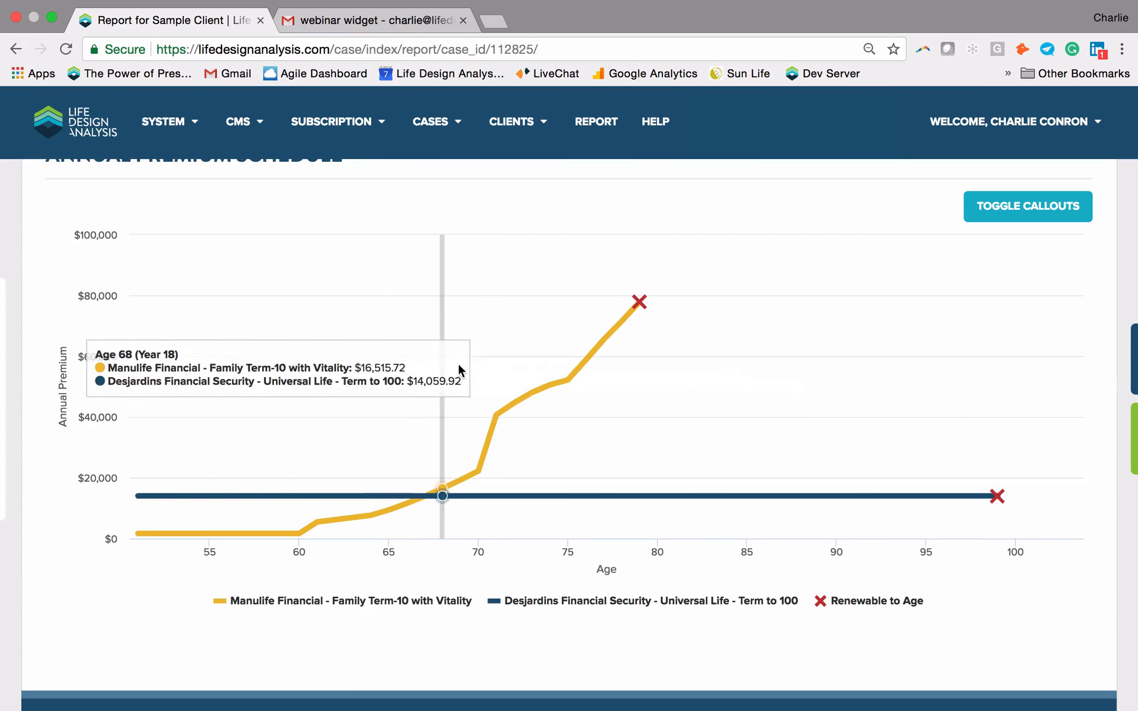
{"action": "scroll", "coordinate": [500, 356], "scroll_direction": "down", "scroll_amount": 2}
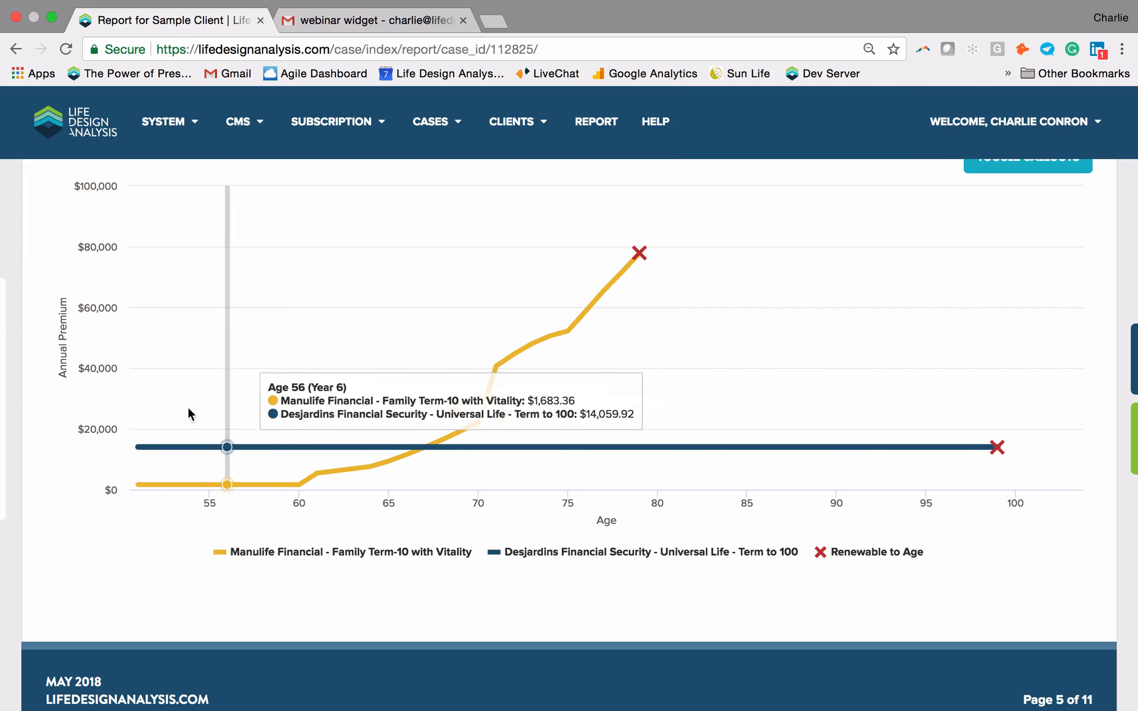
{"action": "mouse_move", "coordinate": [14, 450]}
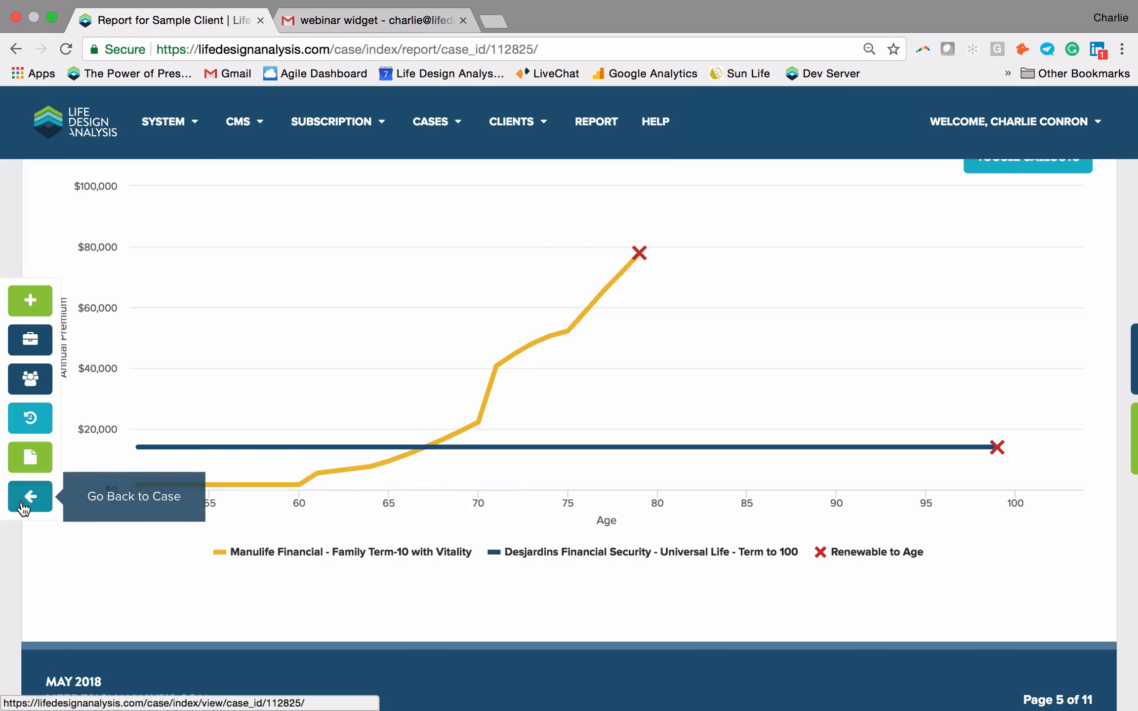
{"action": "left_click", "coordinate": [23, 504]}
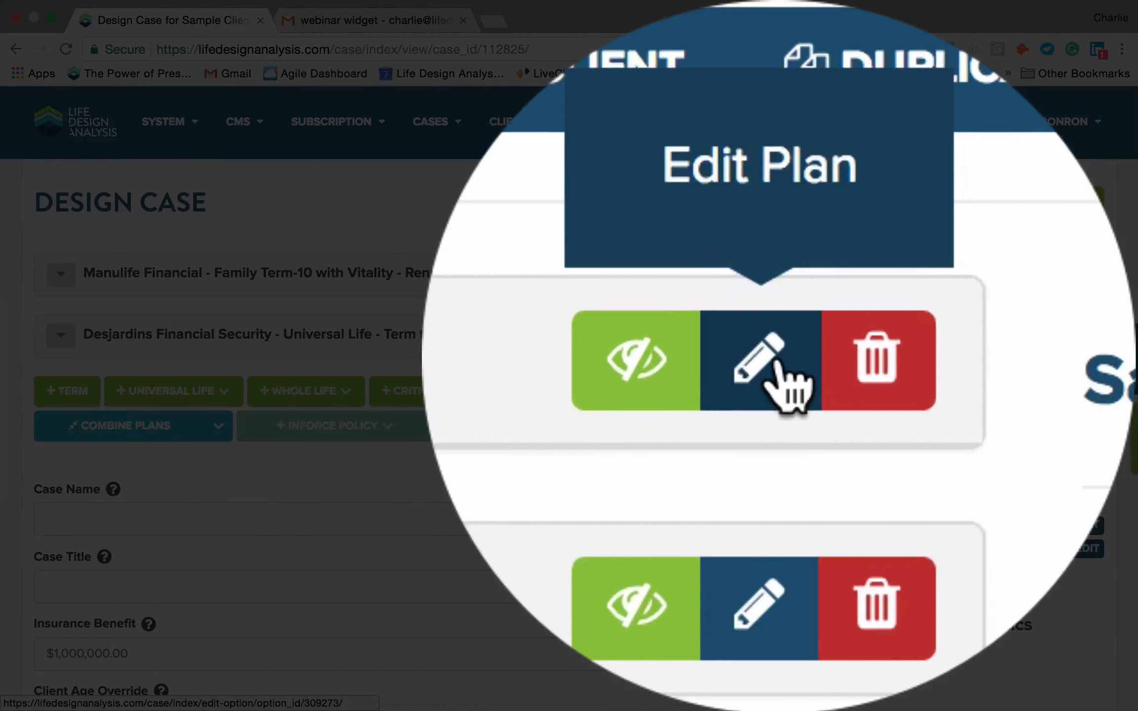
Step: Edit the Manulife Family Term-10 with Vitality plan, setting it to save as a policy and marking it as sold
{"action": "left_click", "coordinate": [775, 275]}
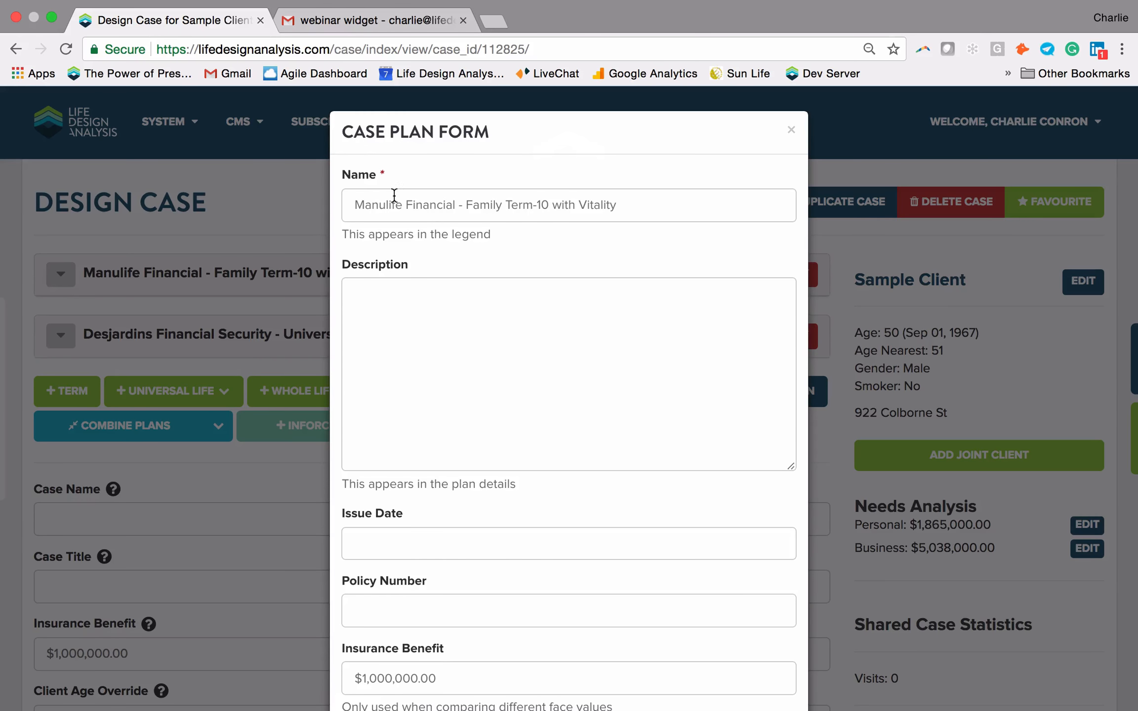
{"action": "scroll", "coordinate": [420, 205], "scroll_direction": "down", "scroll_amount": 2}
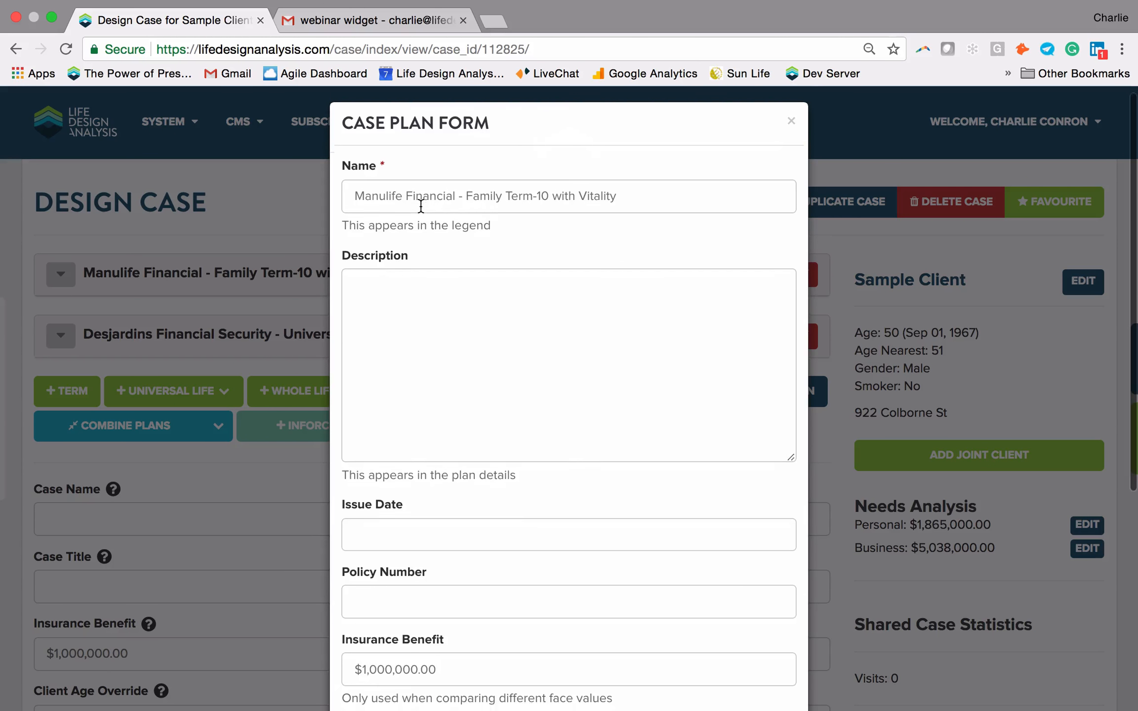
{"action": "left_click", "coordinate": [445, 295]}
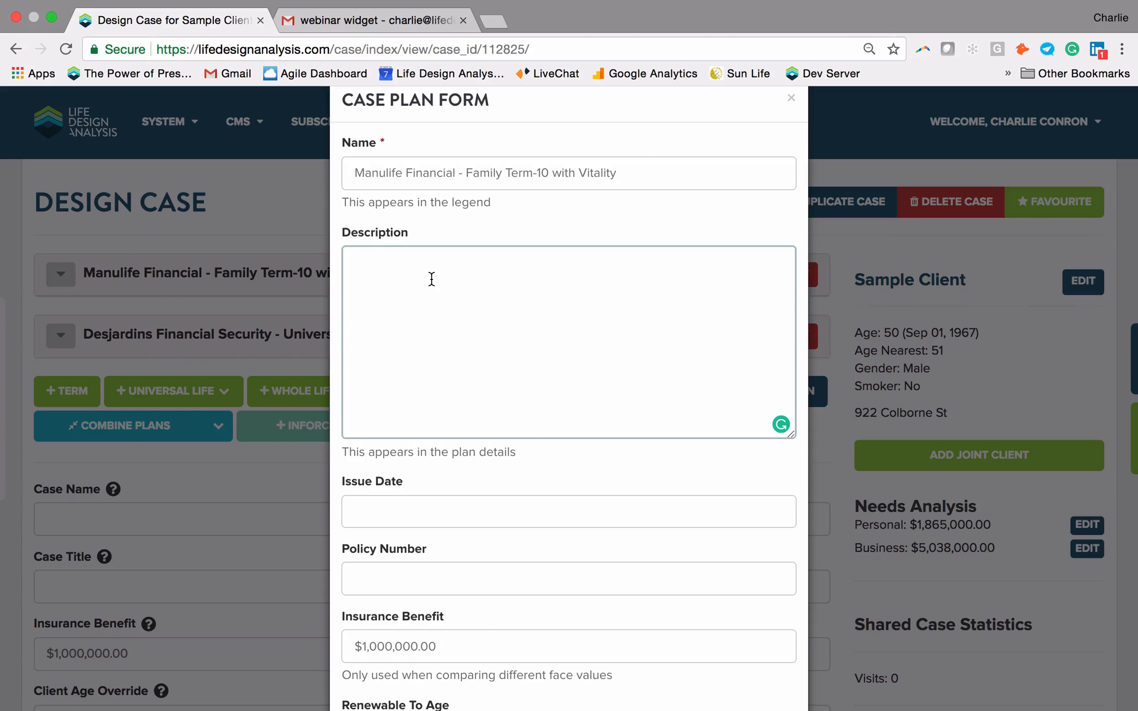
{"action": "scroll", "coordinate": [464, 280], "scroll_direction": "down", "scroll_amount": 5}
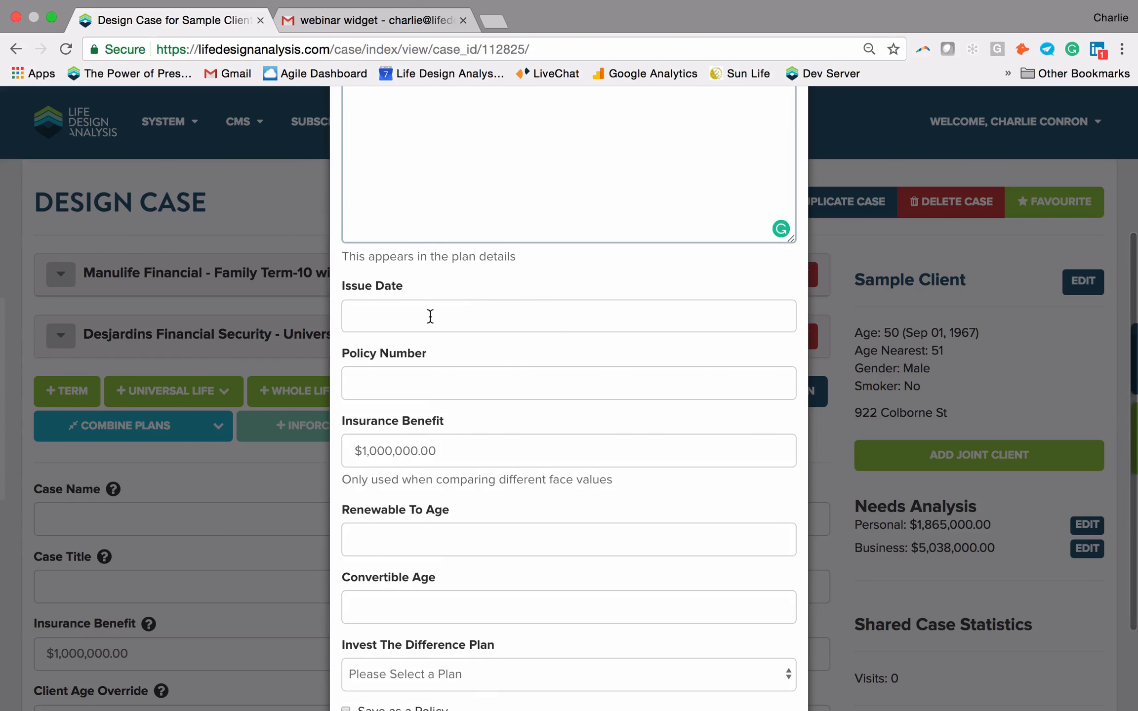
{"action": "scroll", "coordinate": [429, 317], "scroll_direction": "down", "scroll_amount": 3}
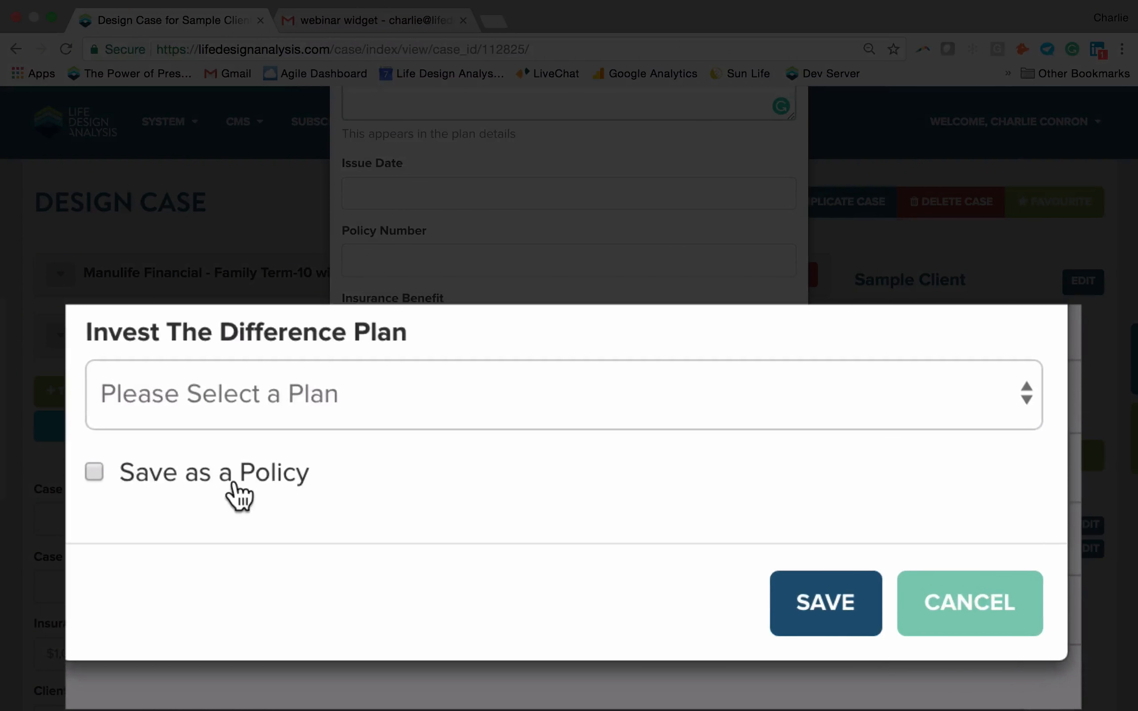
{"action": "left_click", "coordinate": [234, 488]}
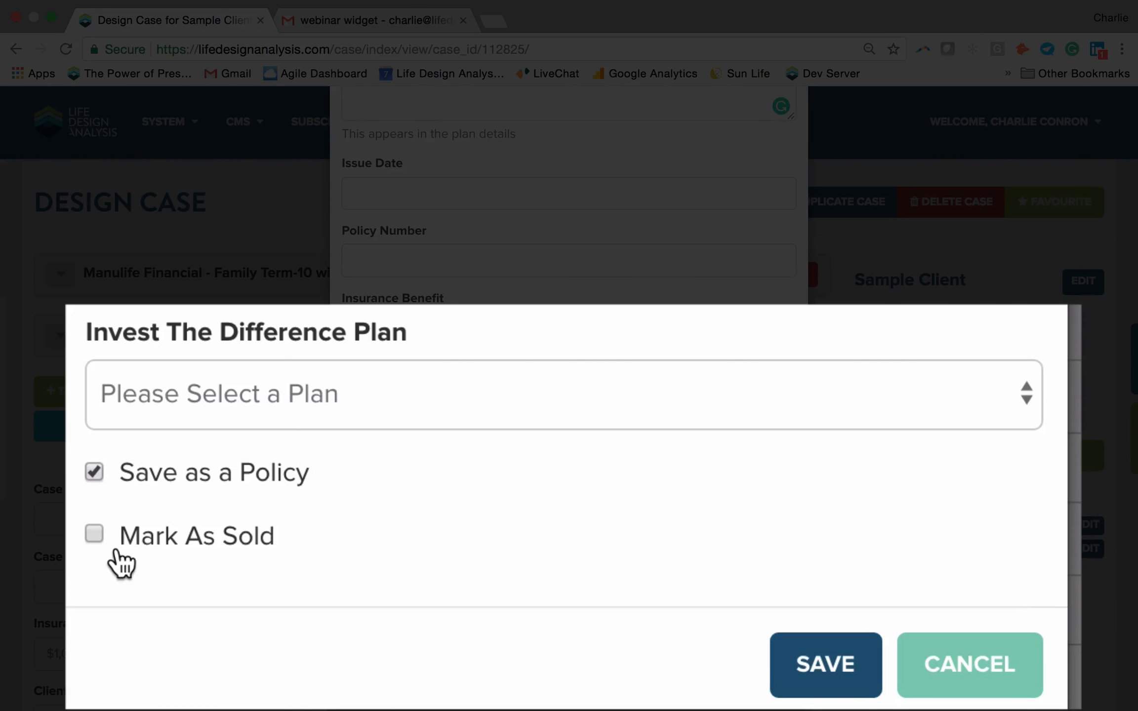
{"action": "left_click", "coordinate": [119, 543]}
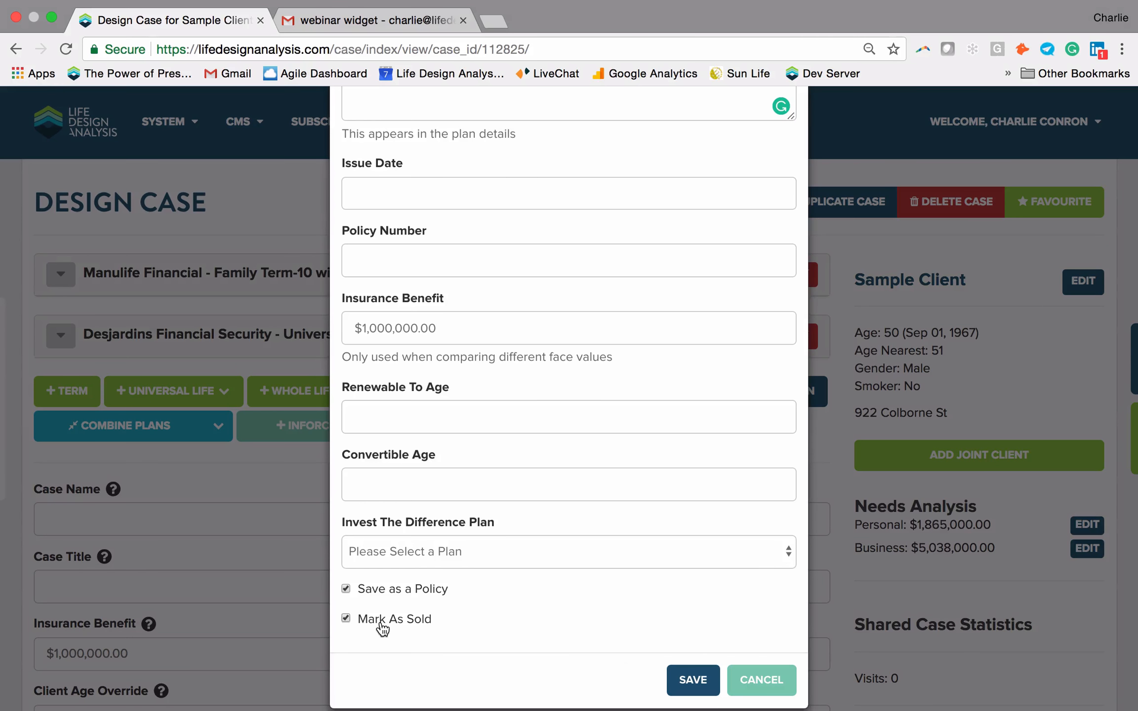
Step: Set the plan's issue date to May 1, 2018, enter the policy number, and save the plan form
{"action": "left_click", "coordinate": [683, 678]}
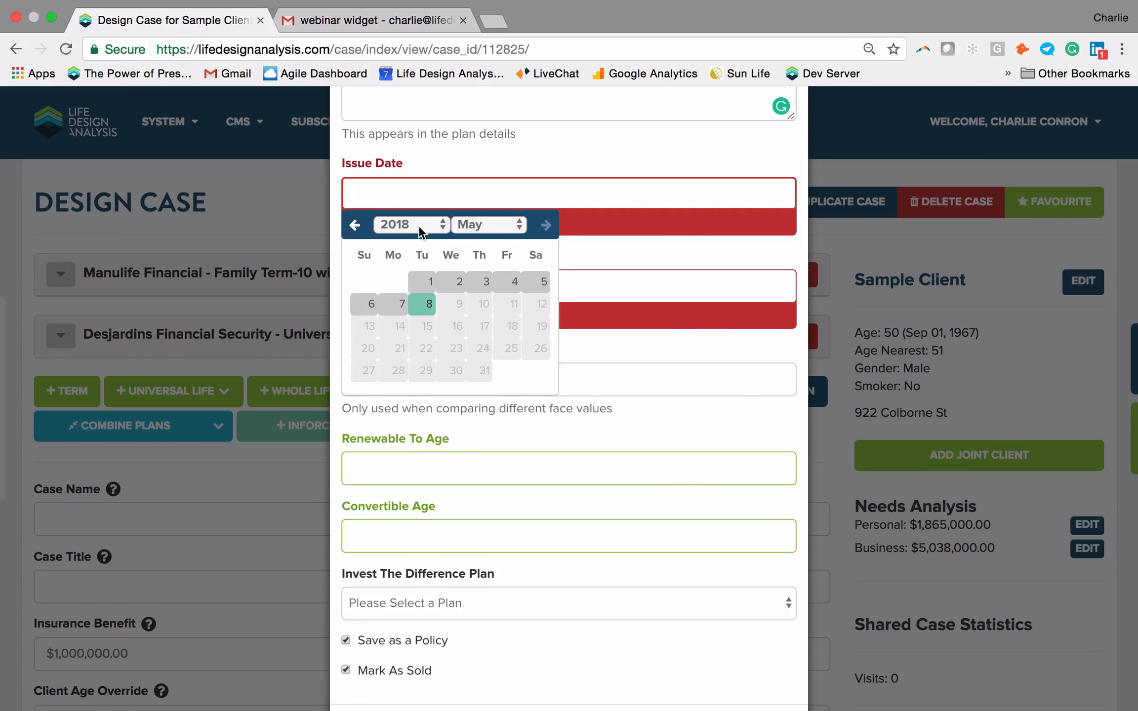
{"action": "left_click", "coordinate": [425, 304]}
{"action": "left_click", "coordinate": [416, 278]}
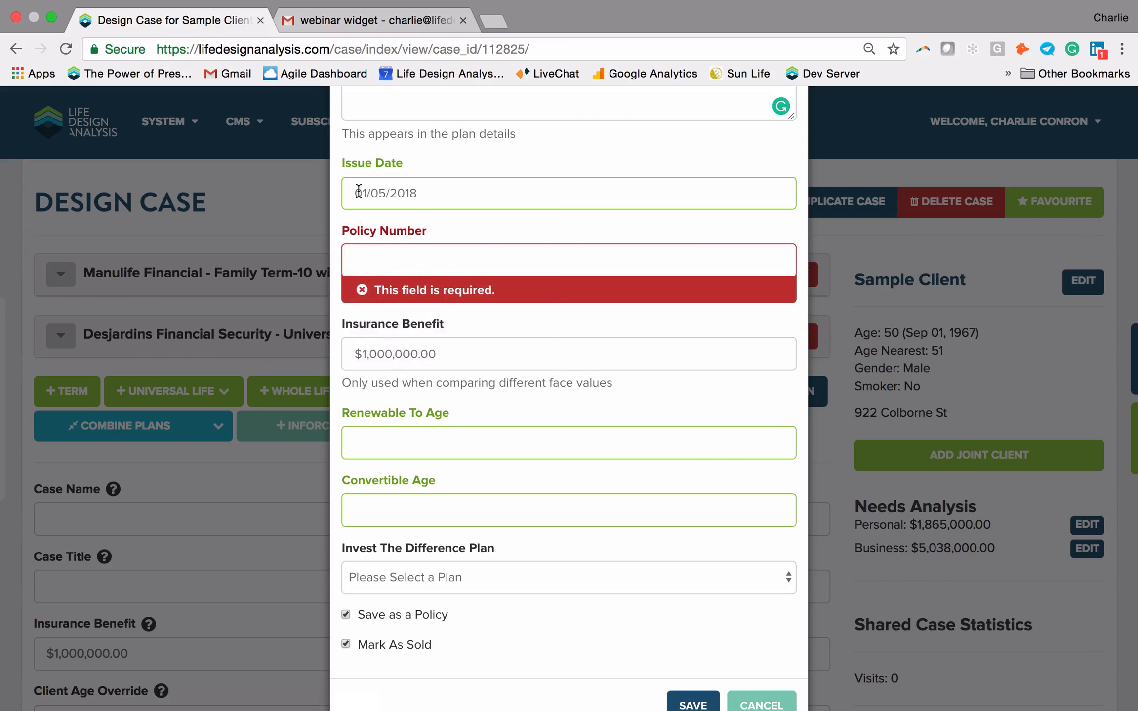
{"action": "left_click", "coordinate": [364, 258]}
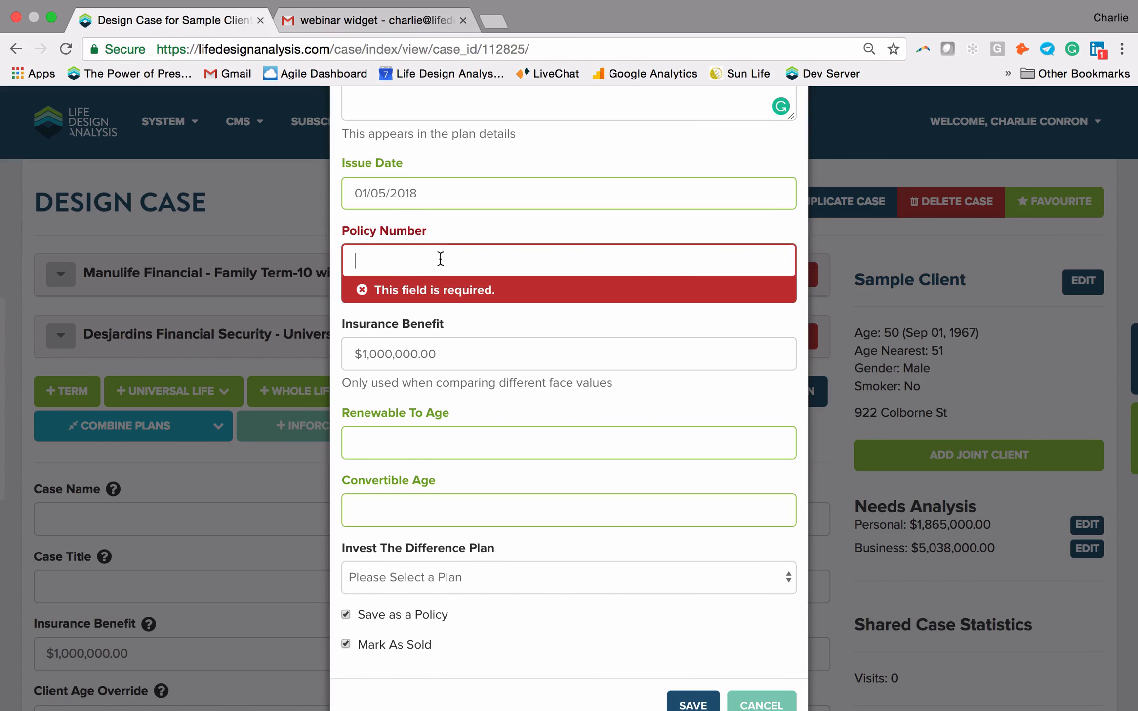
{"action": "type", "text": "LI"}
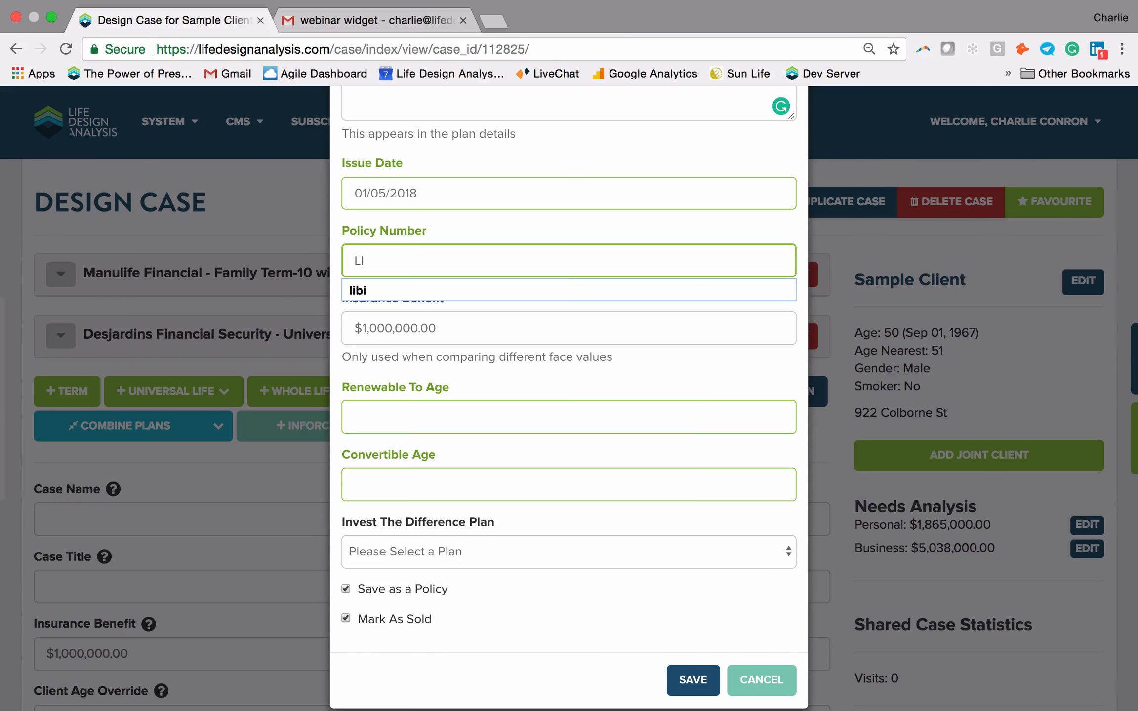
{"action": "type", "text": "fkd"}
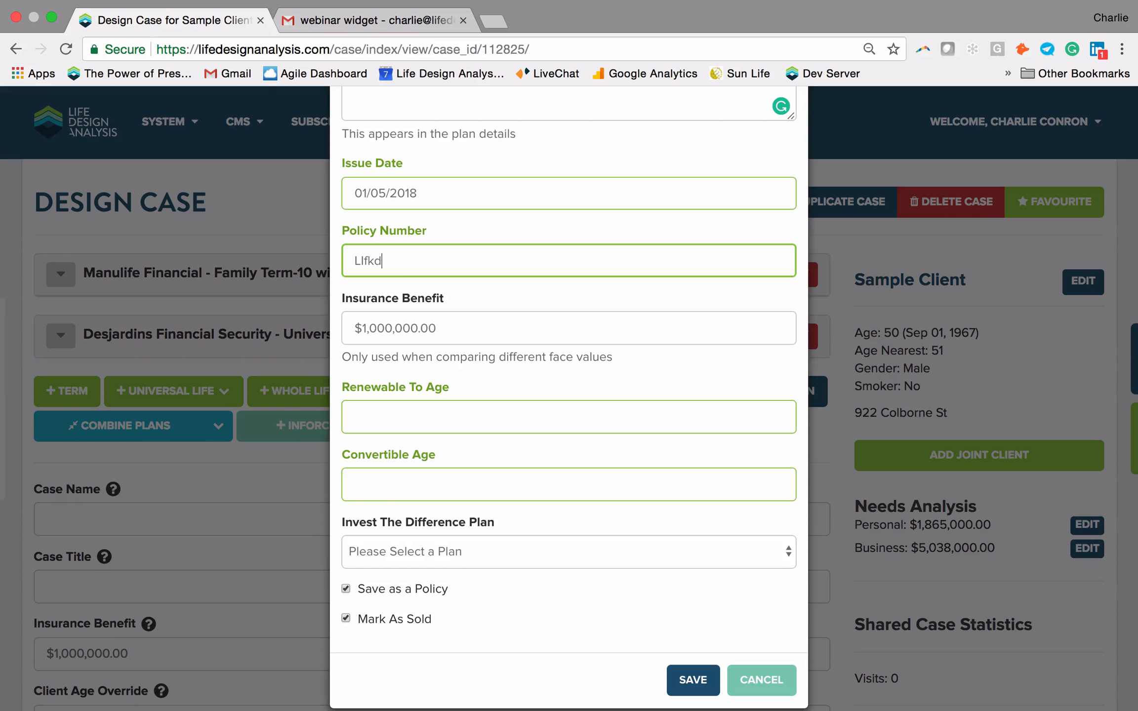
{"action": "key", "text": "BackSpace"}
{"action": "key", "text": "BackSpace"}
{"action": "key", "text": "BackSpace"}
{"action": "type", "text": "-"}
{"action": "left_click", "coordinate": [707, 667]}
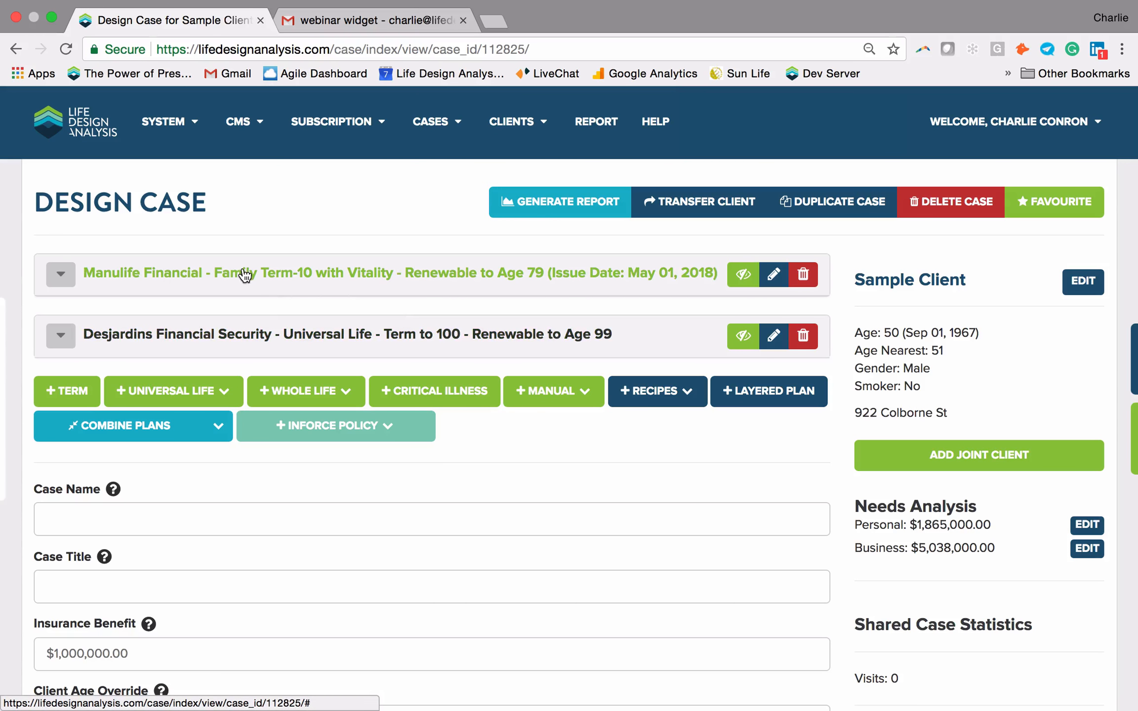
Step: Open the policy issued 2018-05-01 from the sample client's record for editing and review the available policy statuses
{"action": "left_click", "coordinate": [899, 285]}
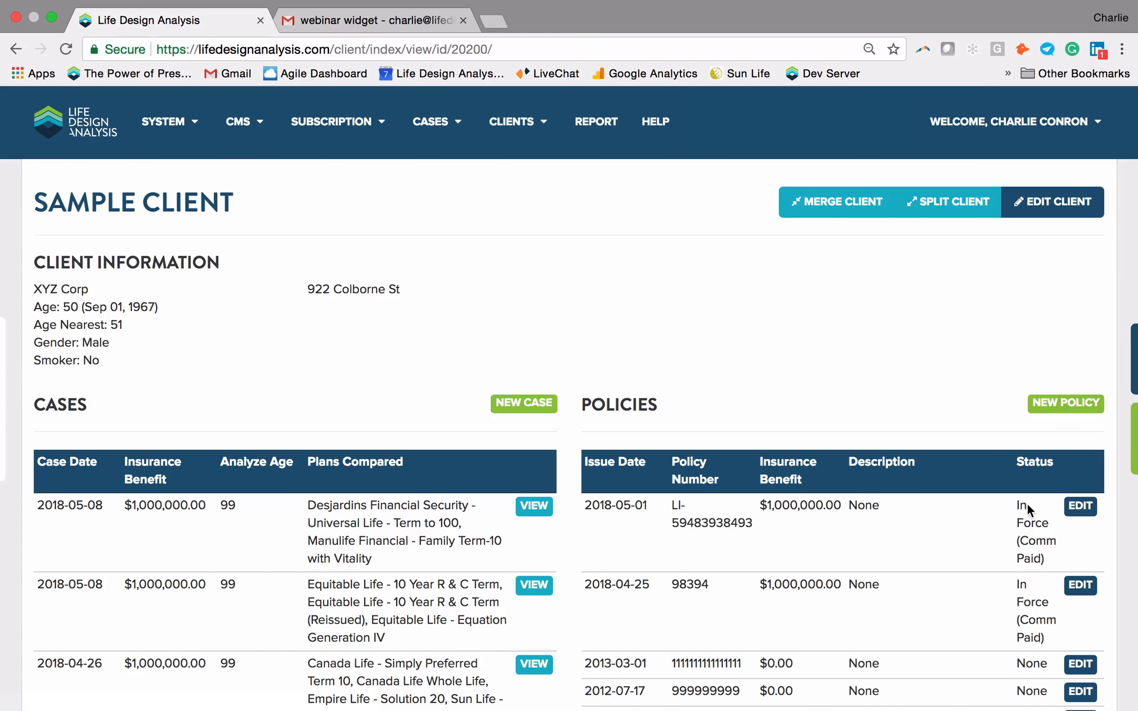
{"action": "scroll", "coordinate": [1035, 542], "scroll_direction": "down", "scroll_amount": 1}
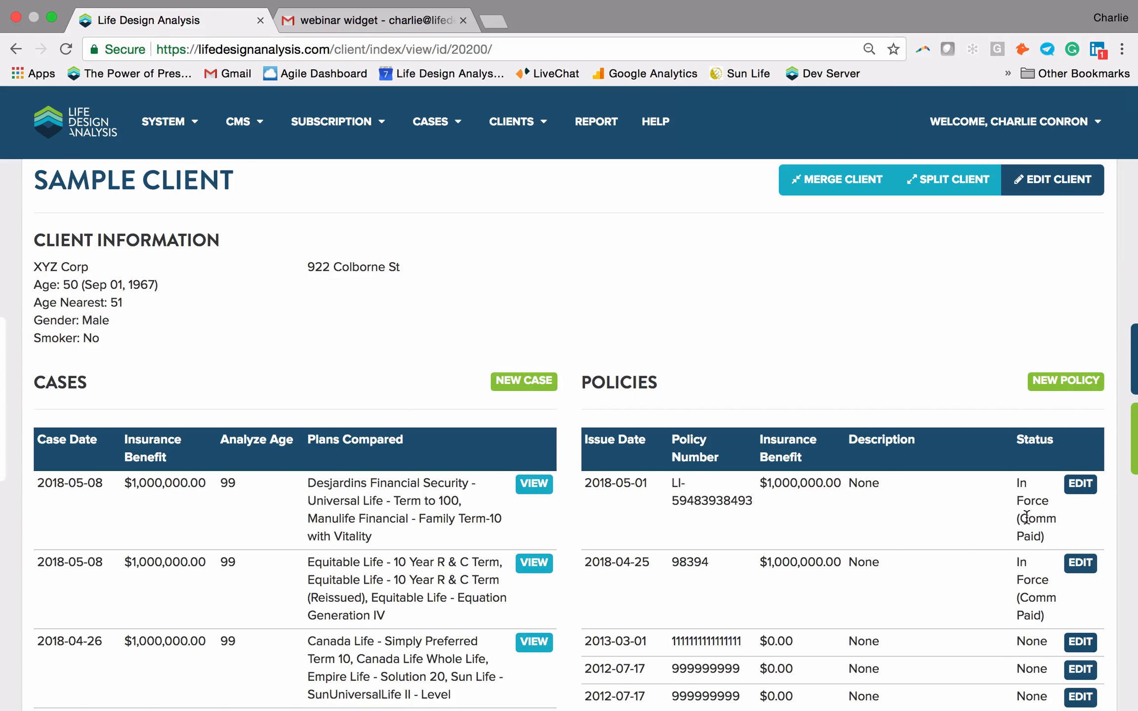
{"action": "left_click", "coordinate": [1079, 482]}
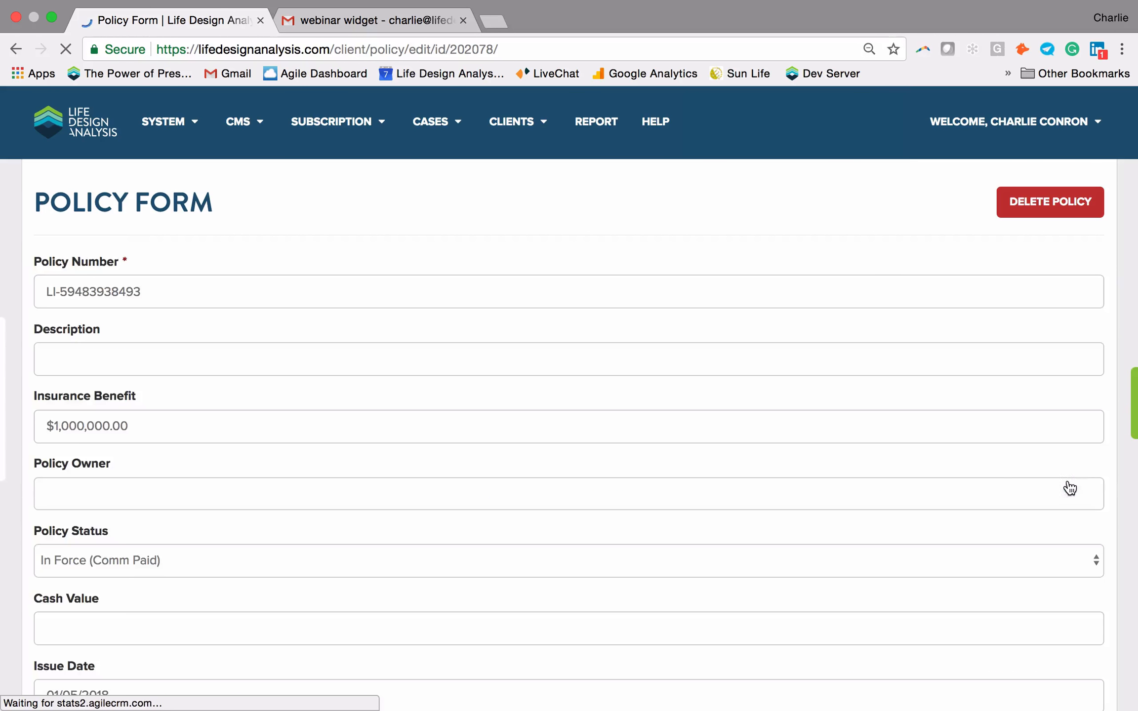
{"action": "scroll", "coordinate": [277, 419], "scroll_direction": "down", "scroll_amount": 4}
{"action": "left_click", "coordinate": [243, 465]}
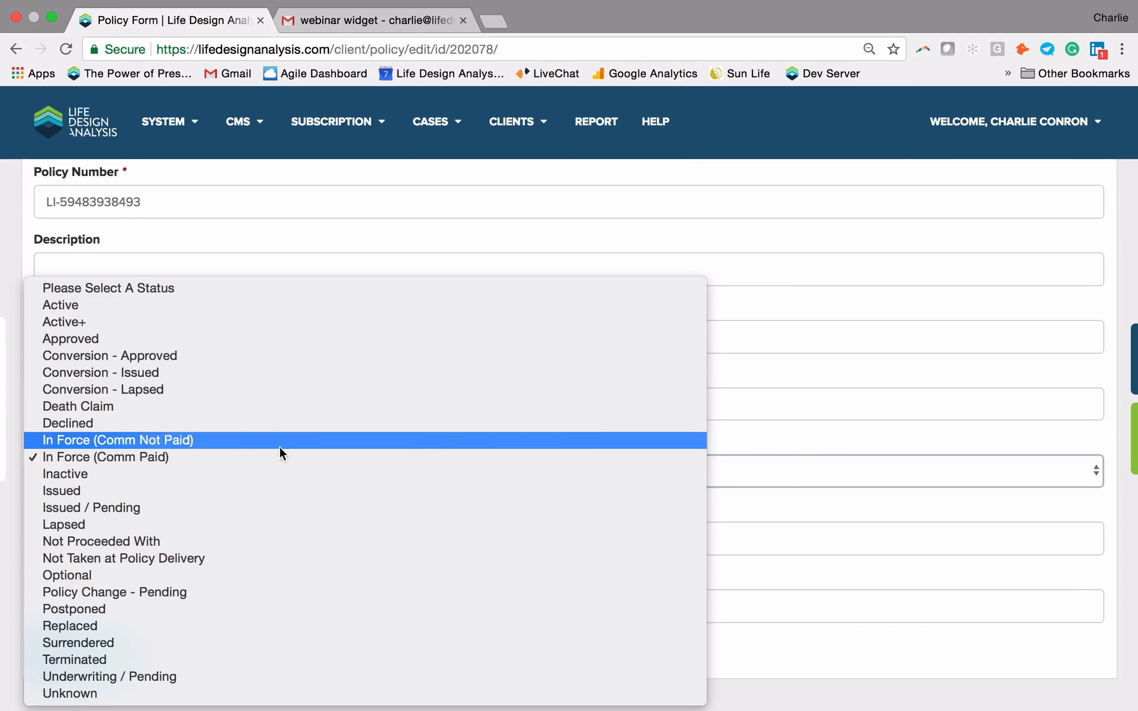
{"action": "left_click", "coordinate": [841, 430]}
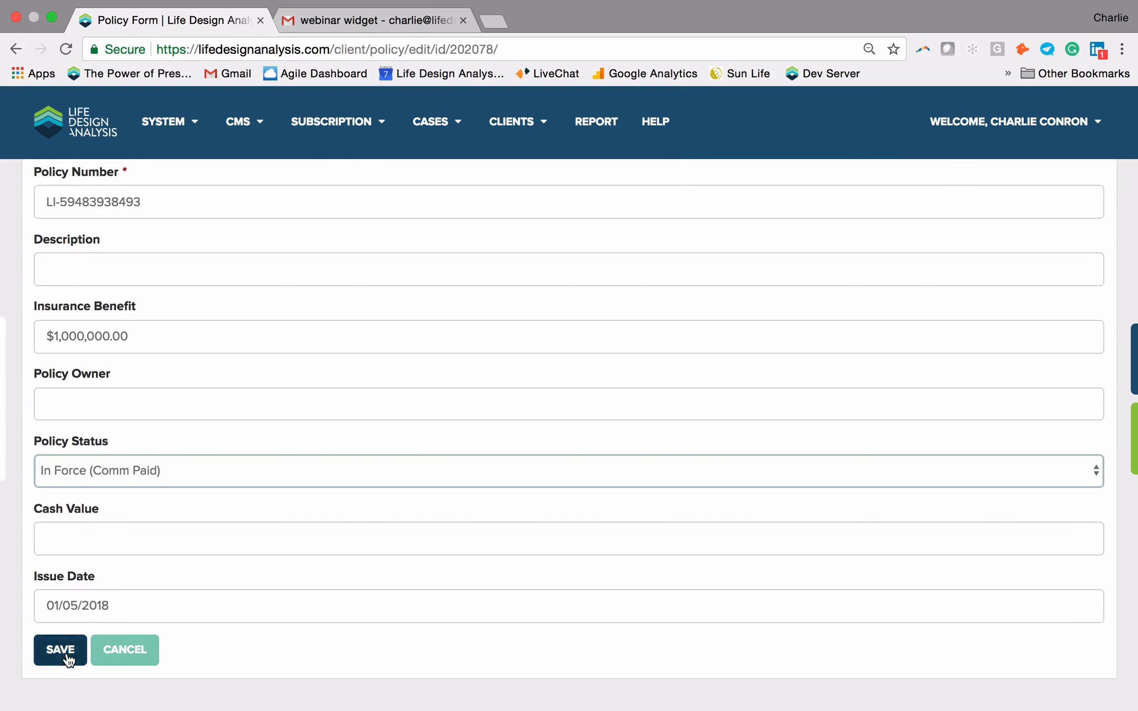
Step: Set the policy's description to "Existing Manulife Term 10" and save the policy
{"action": "scroll", "coordinate": [74, 269], "scroll_direction": "up", "scroll_amount": 3}
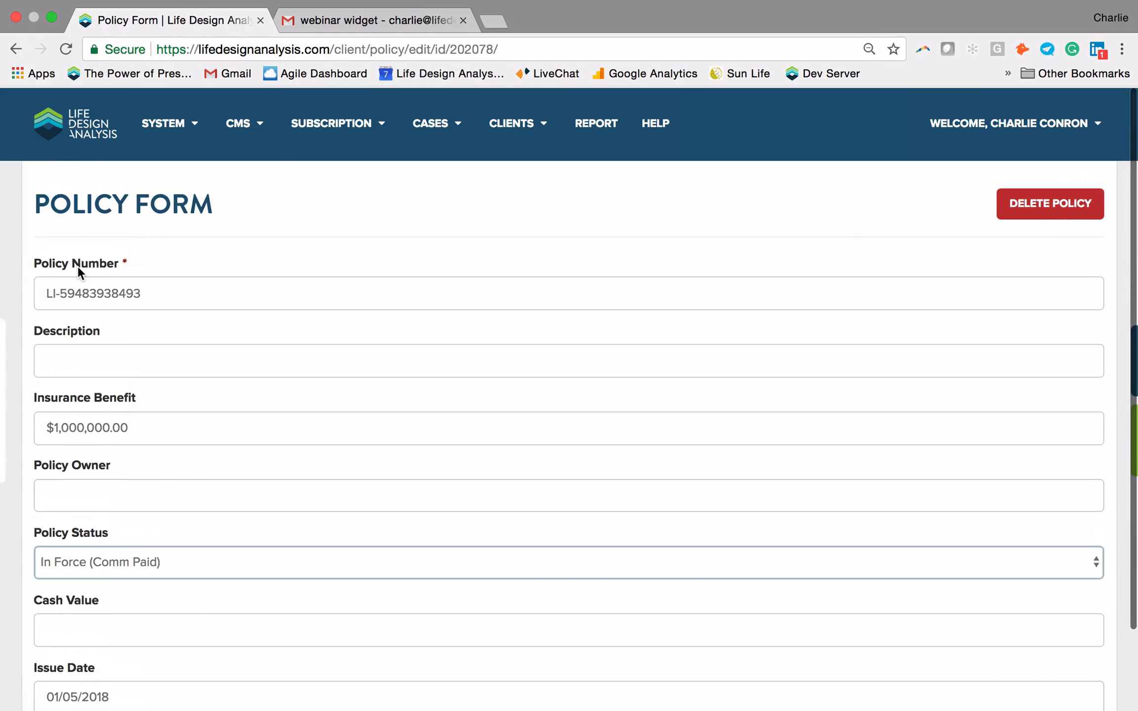
{"action": "left_click", "coordinate": [76, 348]}
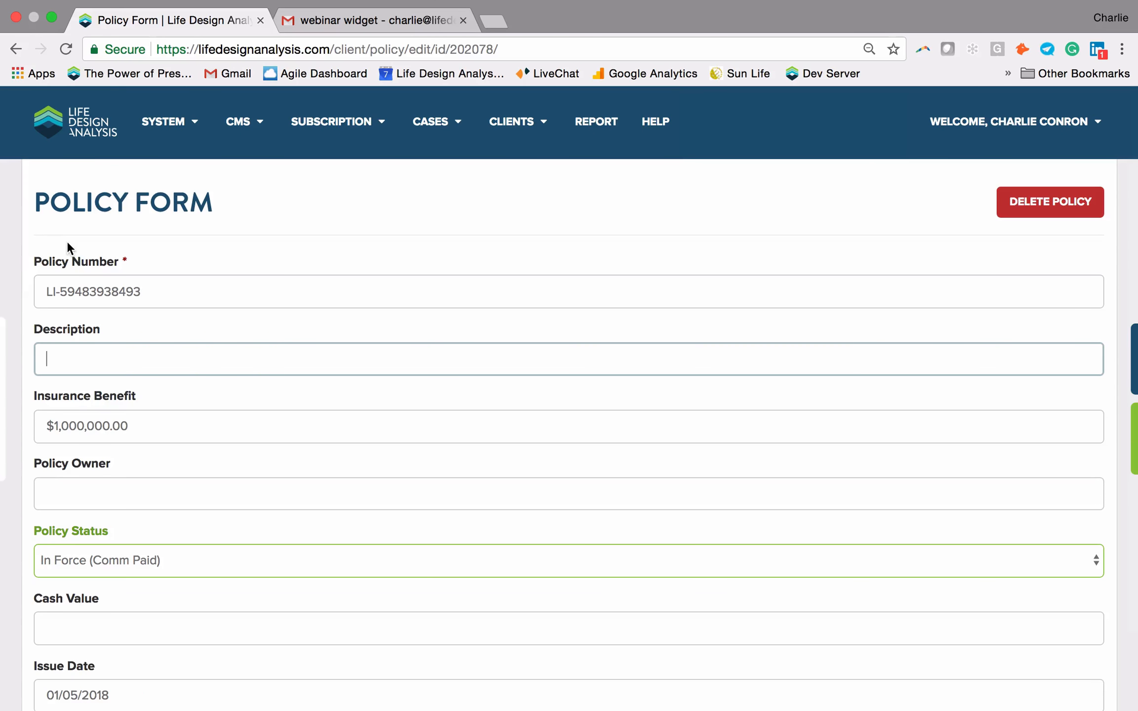
{"action": "type", "text": "Existing Manulife Term 10"}
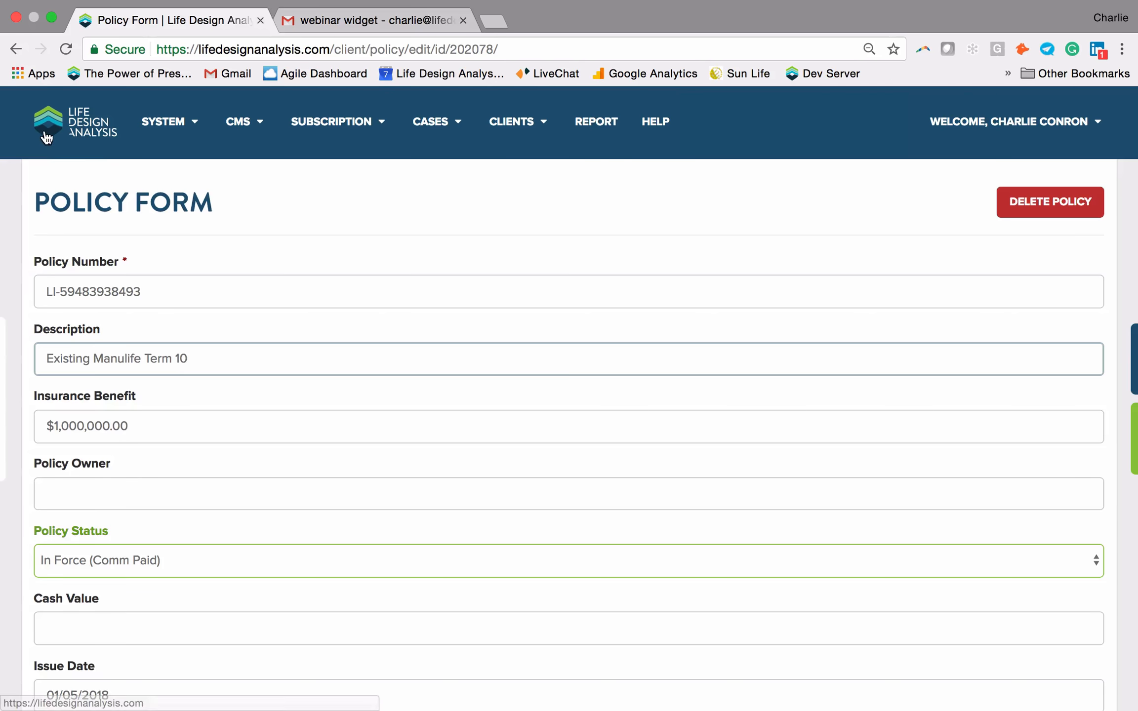
{"action": "scroll", "coordinate": [44, 143], "scroll_direction": "down", "scroll_amount": 3}
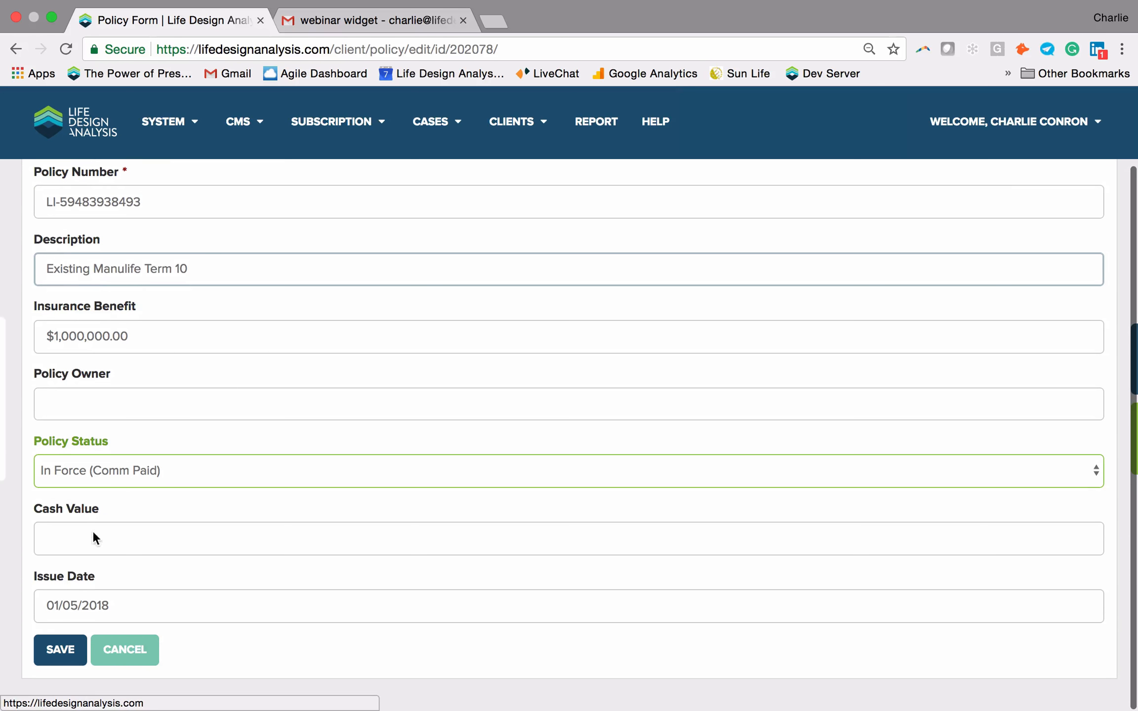
{"action": "left_click", "coordinate": [60, 650]}
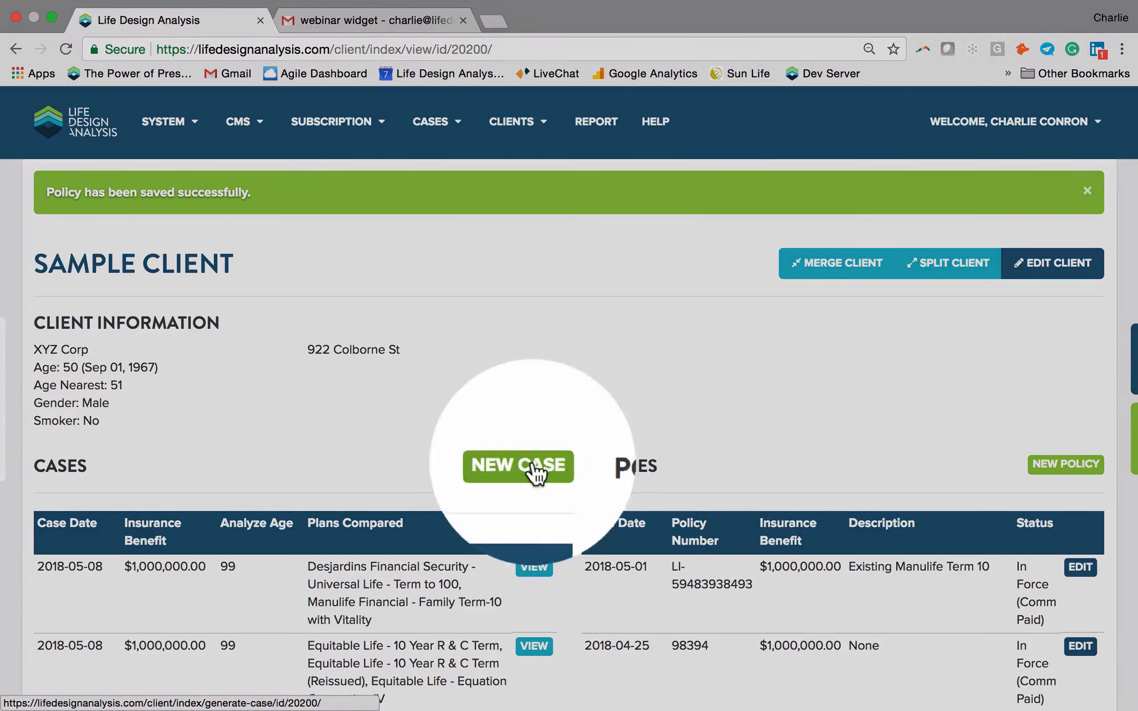
Step: Create a new case for the sample client and add the in-force Manulife Term 10 policy as a plan
{"action": "left_click", "coordinate": [534, 467]}
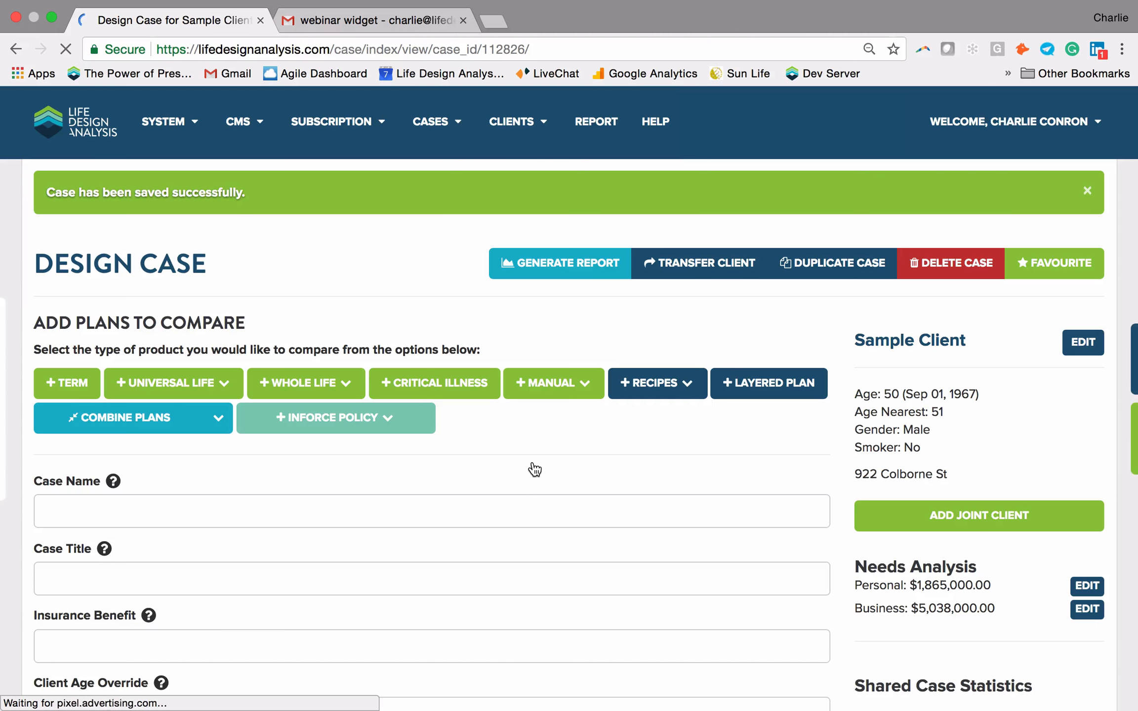
{"action": "scroll", "coordinate": [534, 467], "scroll_direction": "down", "scroll_amount": 1}
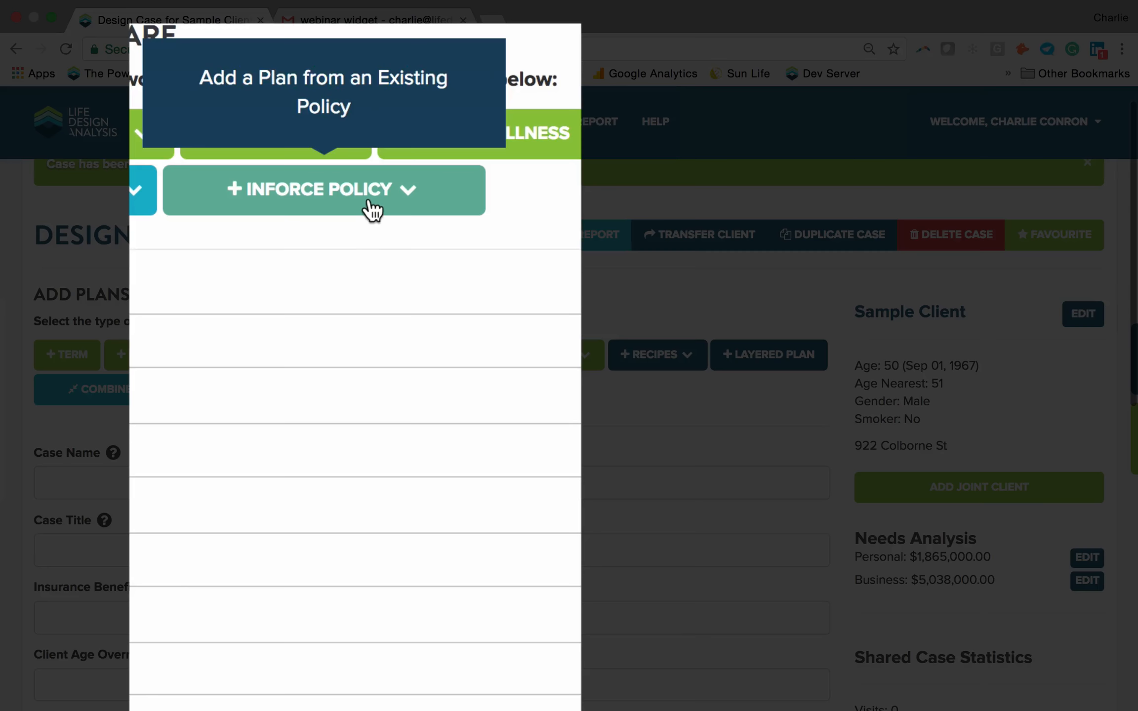
{"action": "left_click", "coordinate": [363, 394]}
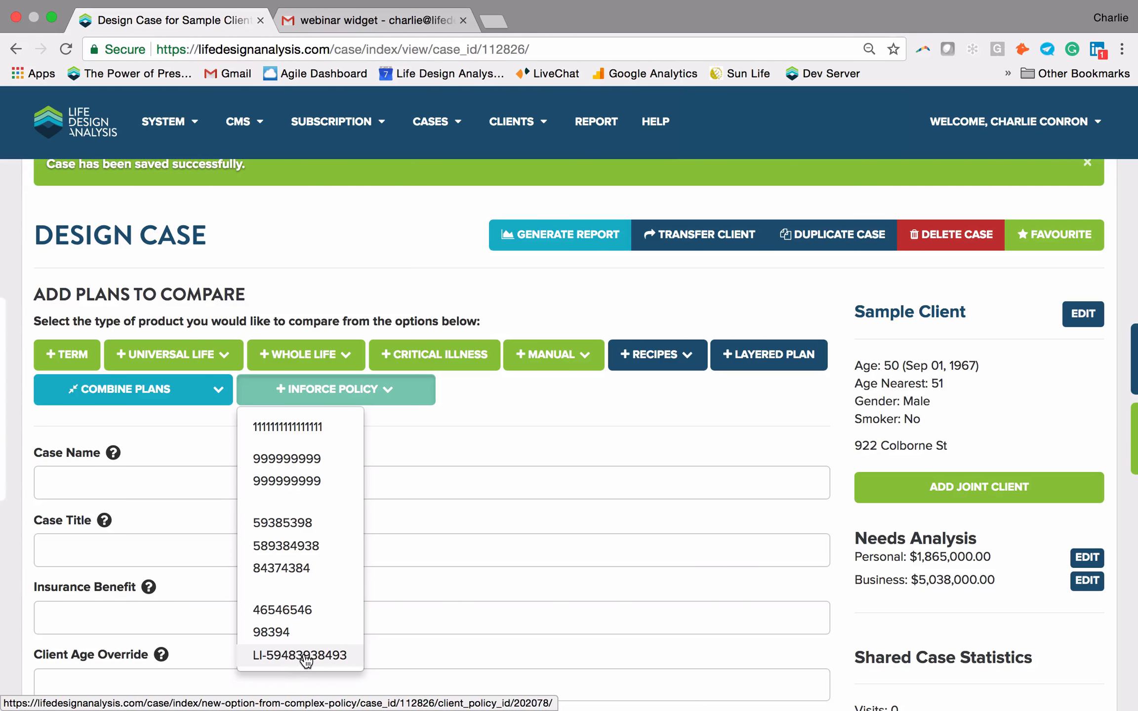
{"action": "left_click", "coordinate": [305, 655]}
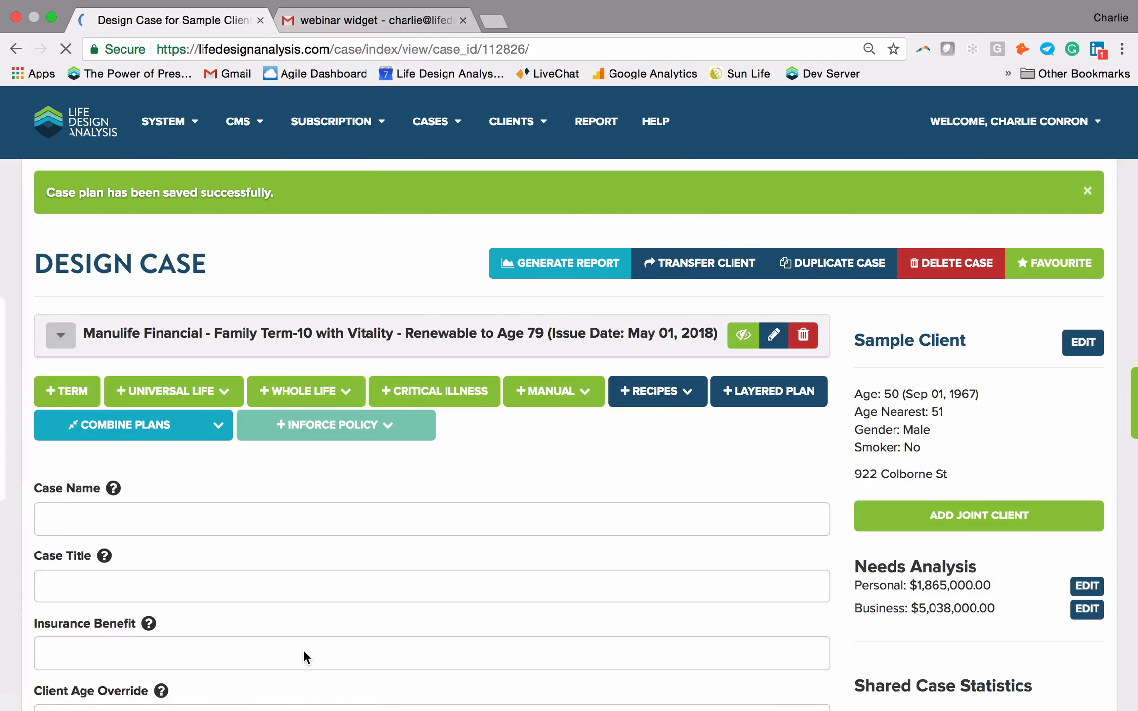
Step: Generate the new case's report and examine the in-force Manulife plan's details, premium schedule and annual premium chart
{"action": "scroll", "coordinate": [323, 540], "scroll_direction": "down", "scroll_amount": 3}
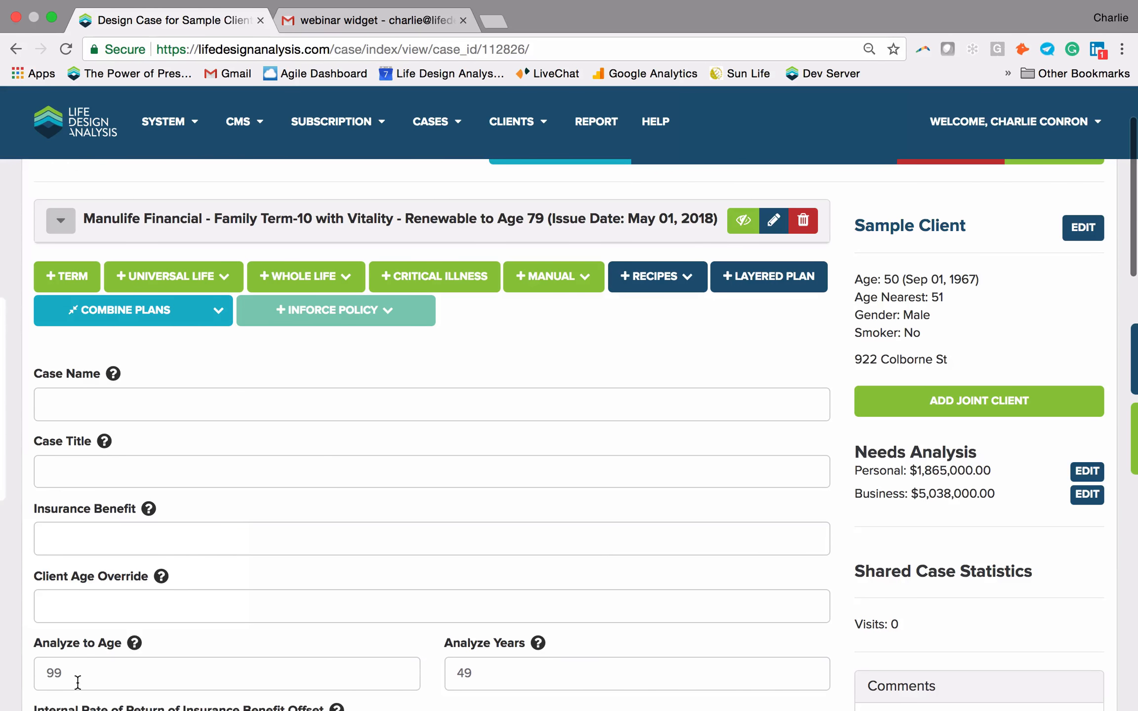
{"action": "scroll", "coordinate": [77, 684], "scroll_direction": "up", "scroll_amount": 3}
{"action": "left_click", "coordinate": [561, 264]}
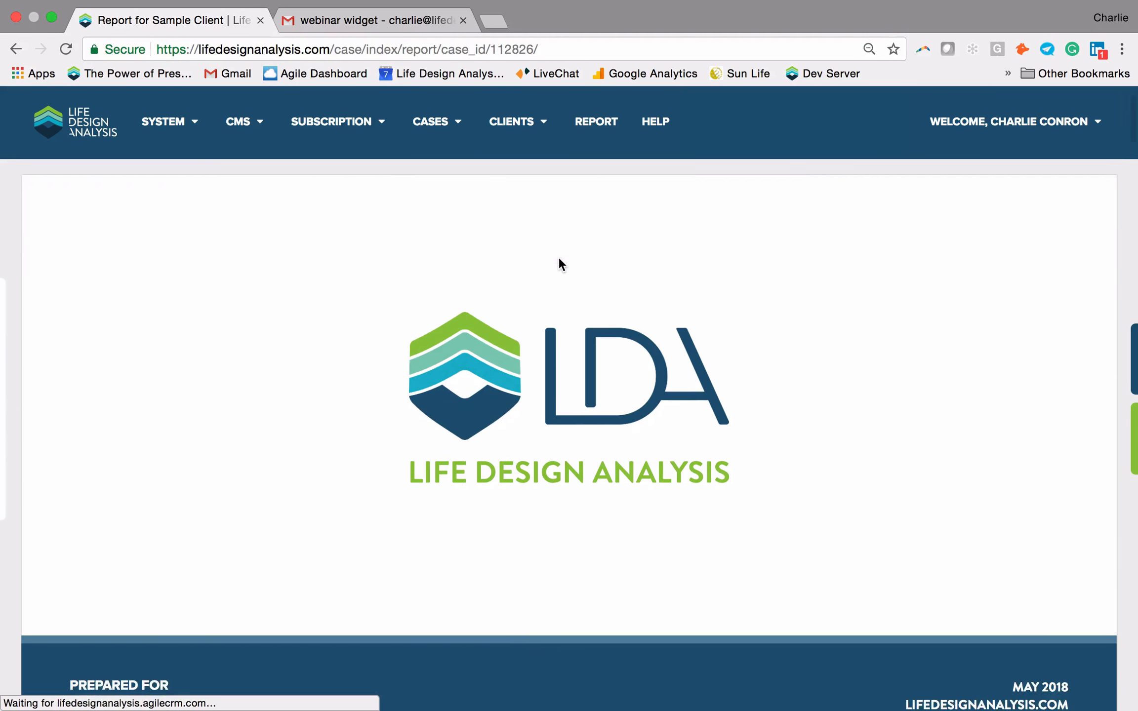
{"action": "scroll", "coordinate": [558, 256], "scroll_direction": "down", "scroll_amount": 9}
{"action": "scroll", "coordinate": [558, 256], "scroll_direction": "down", "scroll_amount": 20}
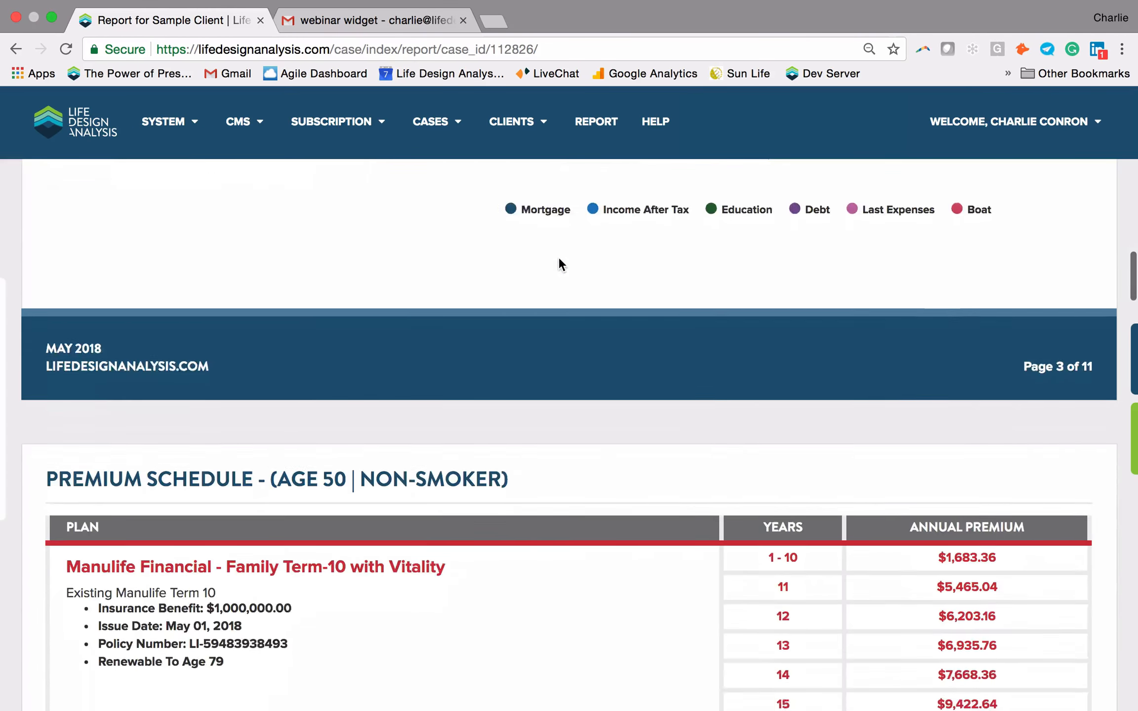
{"action": "scroll", "coordinate": [558, 256], "scroll_direction": "down", "scroll_amount": 8}
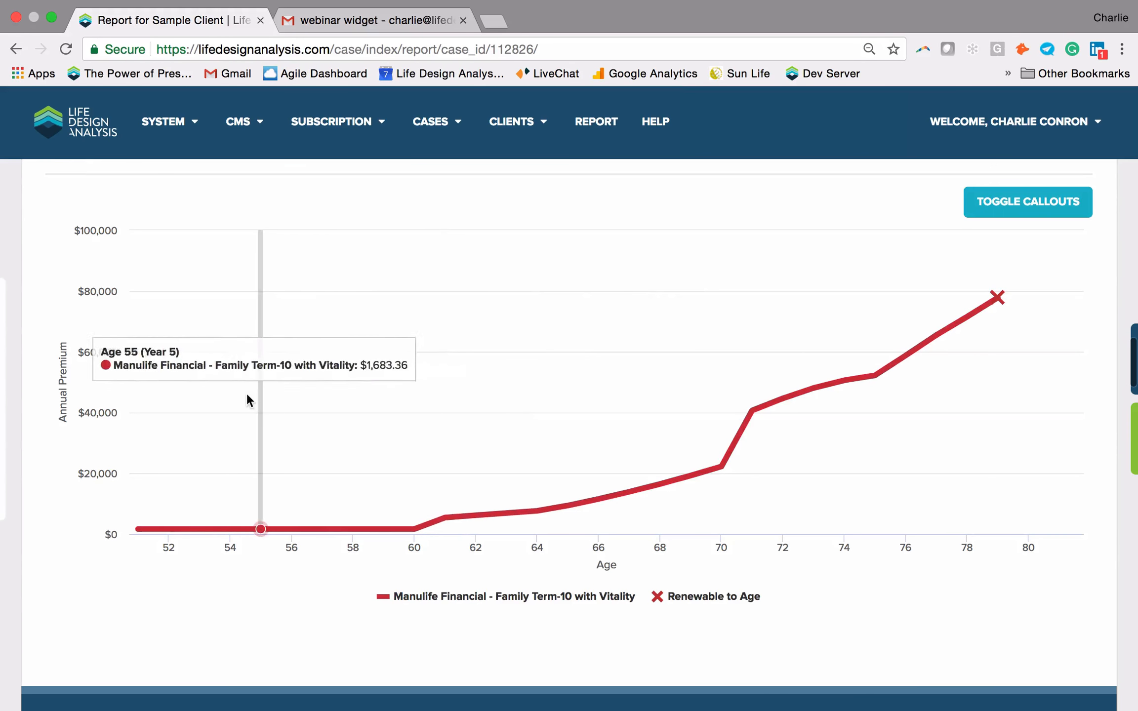
{"action": "mouse_move", "coordinate": [363, 376]}
{"action": "scroll", "coordinate": [363, 379], "scroll_direction": "up", "scroll_amount": 15}
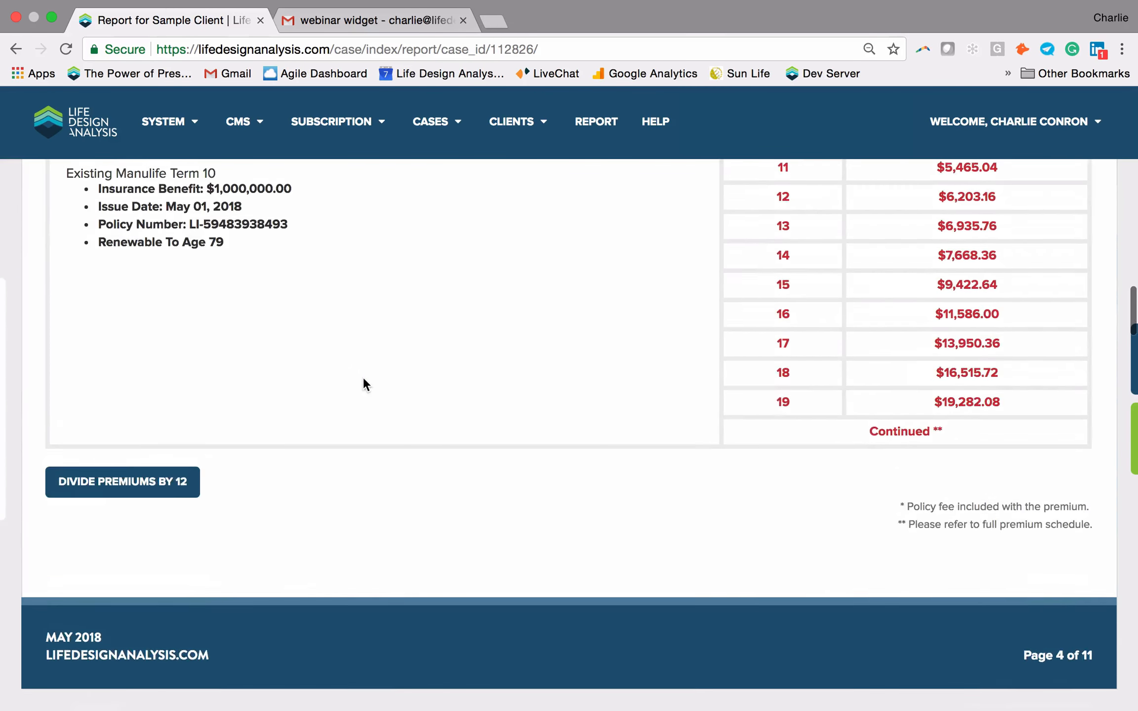
{"action": "scroll", "coordinate": [508, 287], "scroll_direction": "up", "scroll_amount": 3}
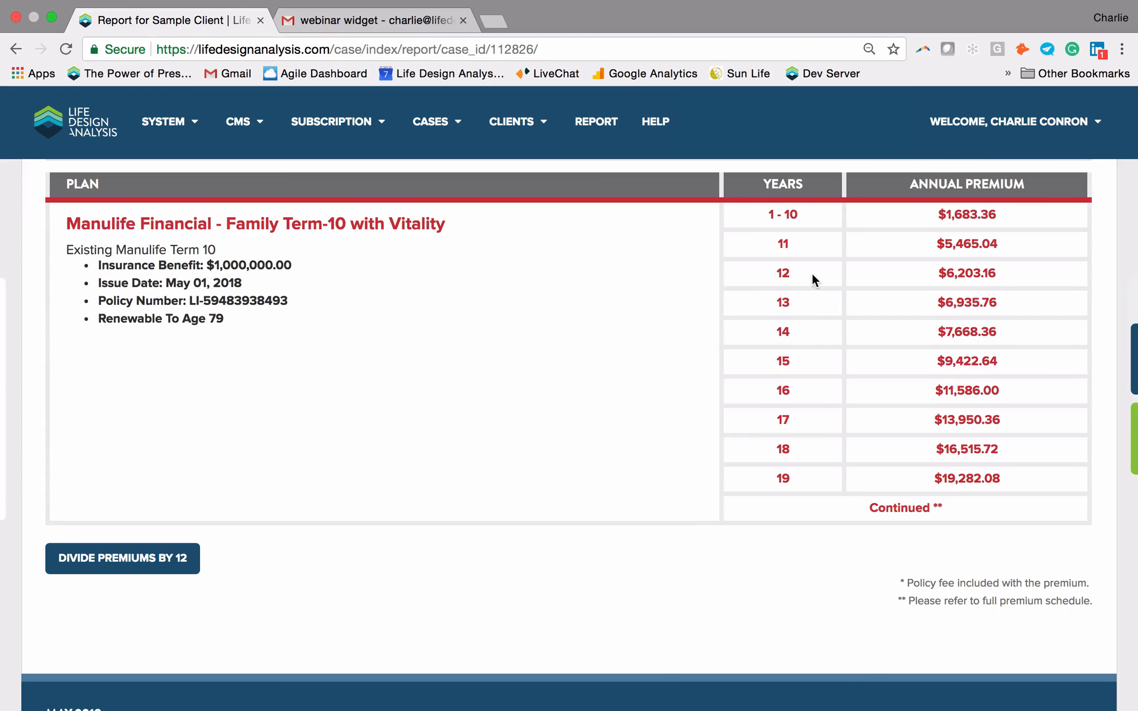
{"action": "scroll", "coordinate": [811, 273], "scroll_direction": "down", "scroll_amount": 7}
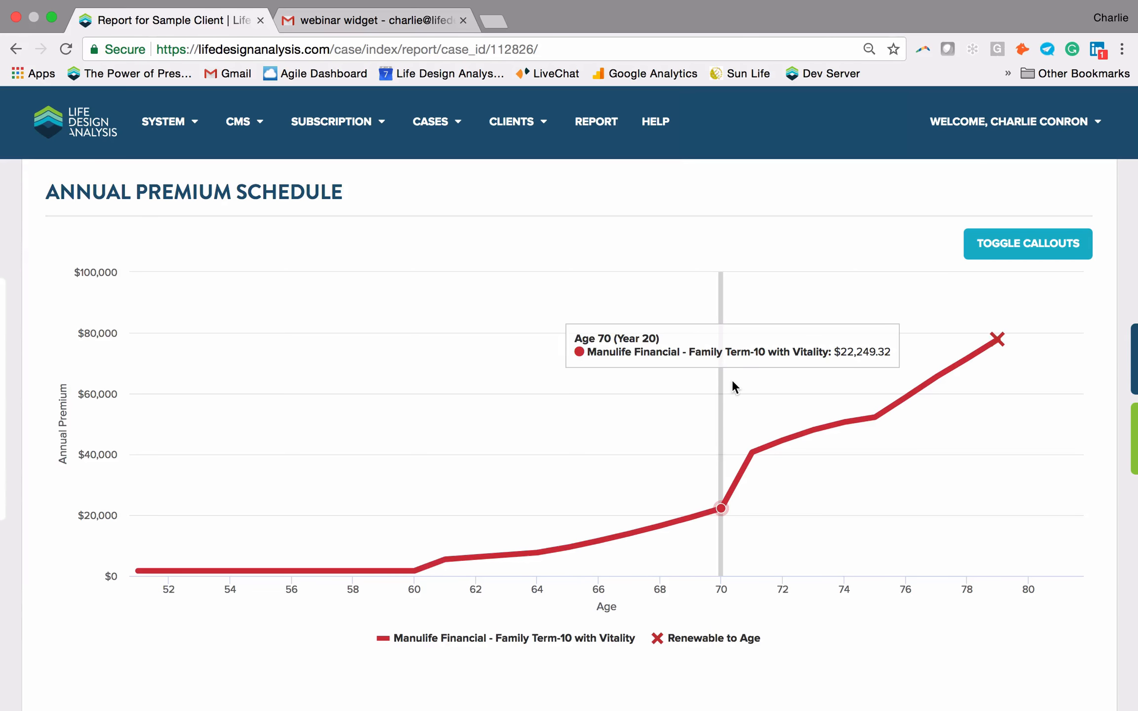
{"action": "mouse_move", "coordinate": [13, 457]}
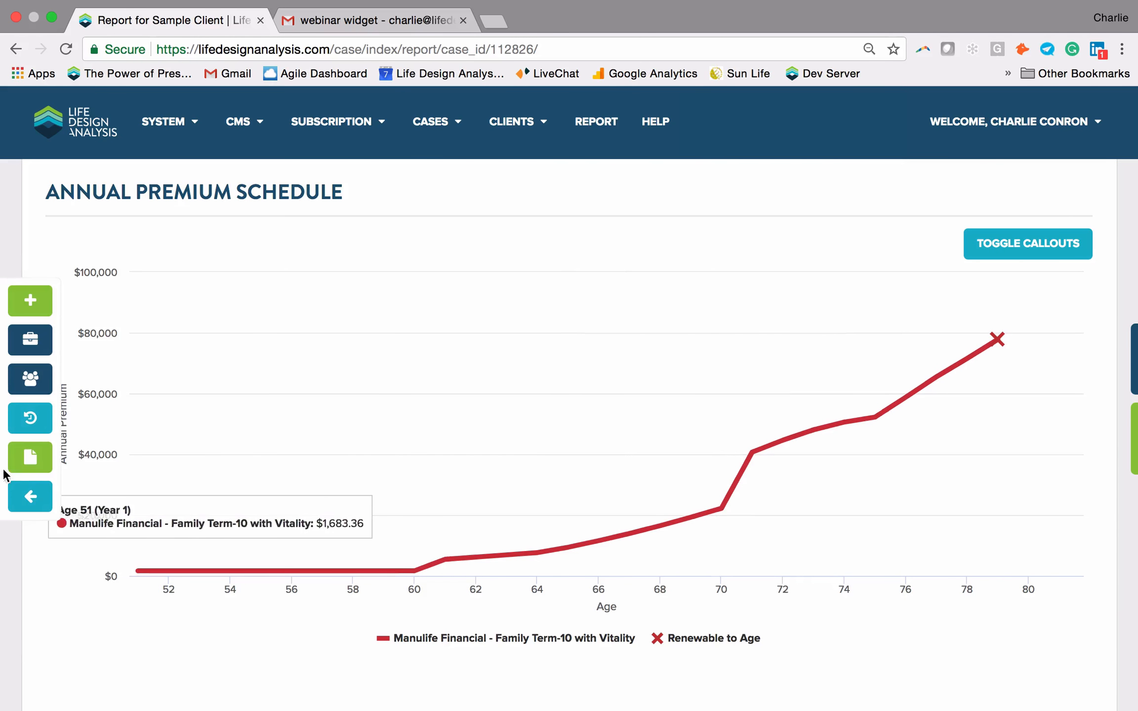
Step: Return to the case and set the Manulife plan's convertible age to 75, updating the linked policy as well, and save
{"action": "left_click", "coordinate": [29, 496]}
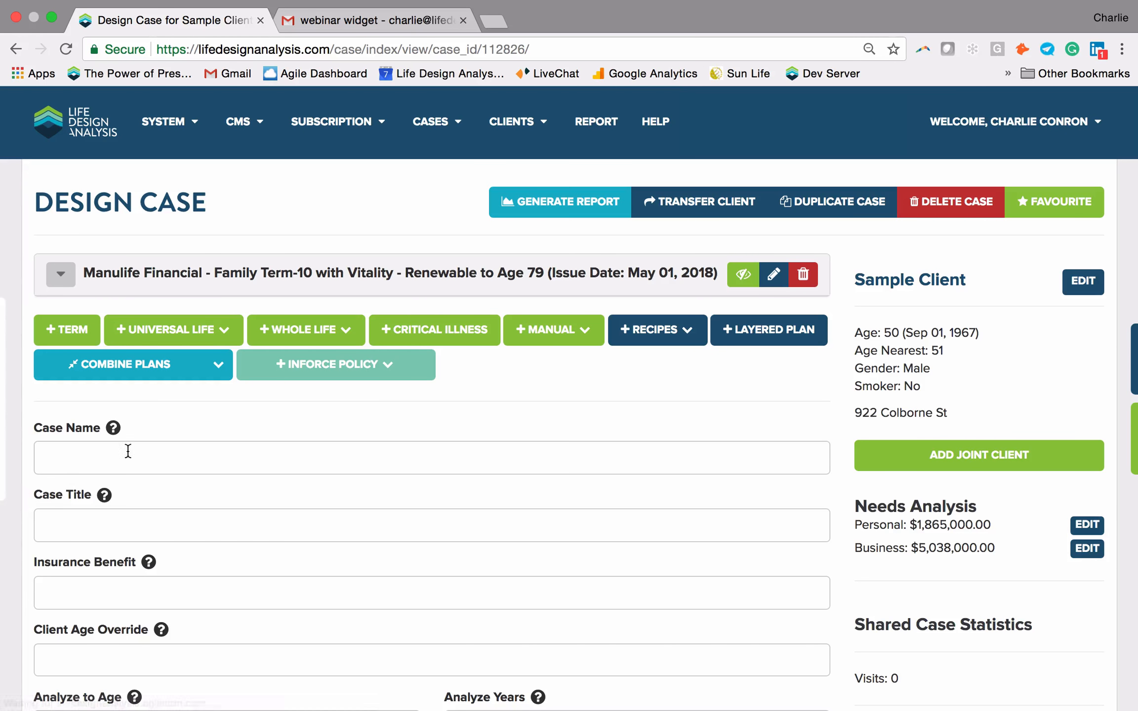
{"action": "left_click", "coordinate": [774, 277]}
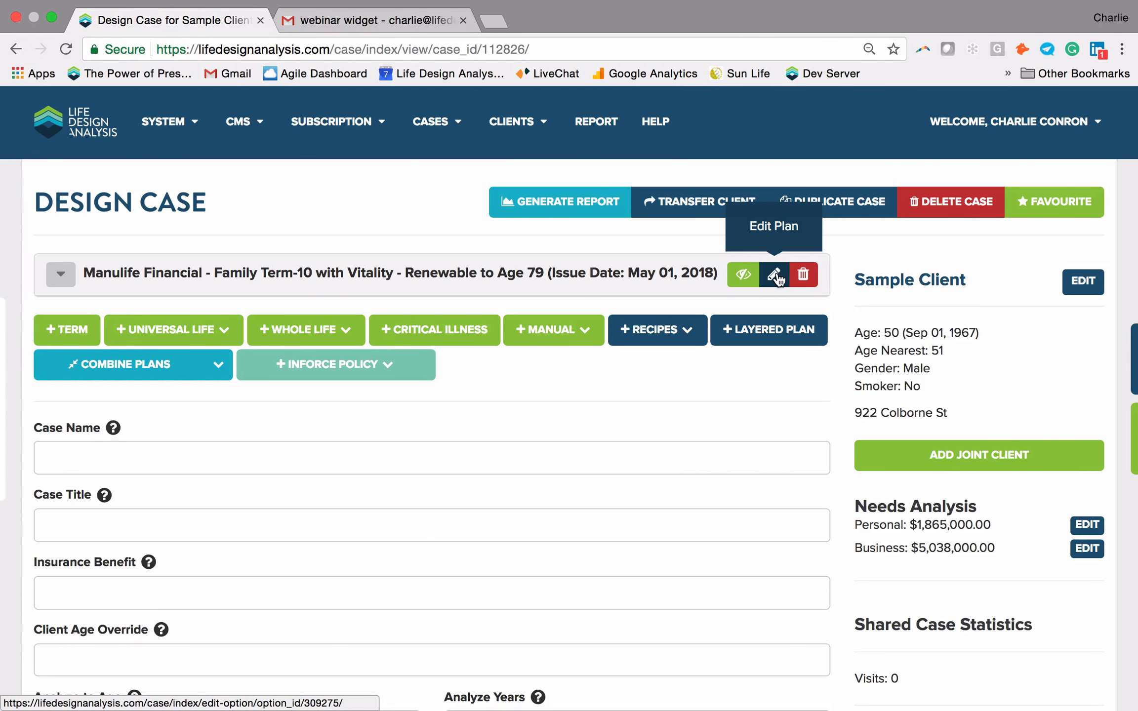
{"action": "scroll", "coordinate": [775, 276], "scroll_direction": "down", "scroll_amount": 6}
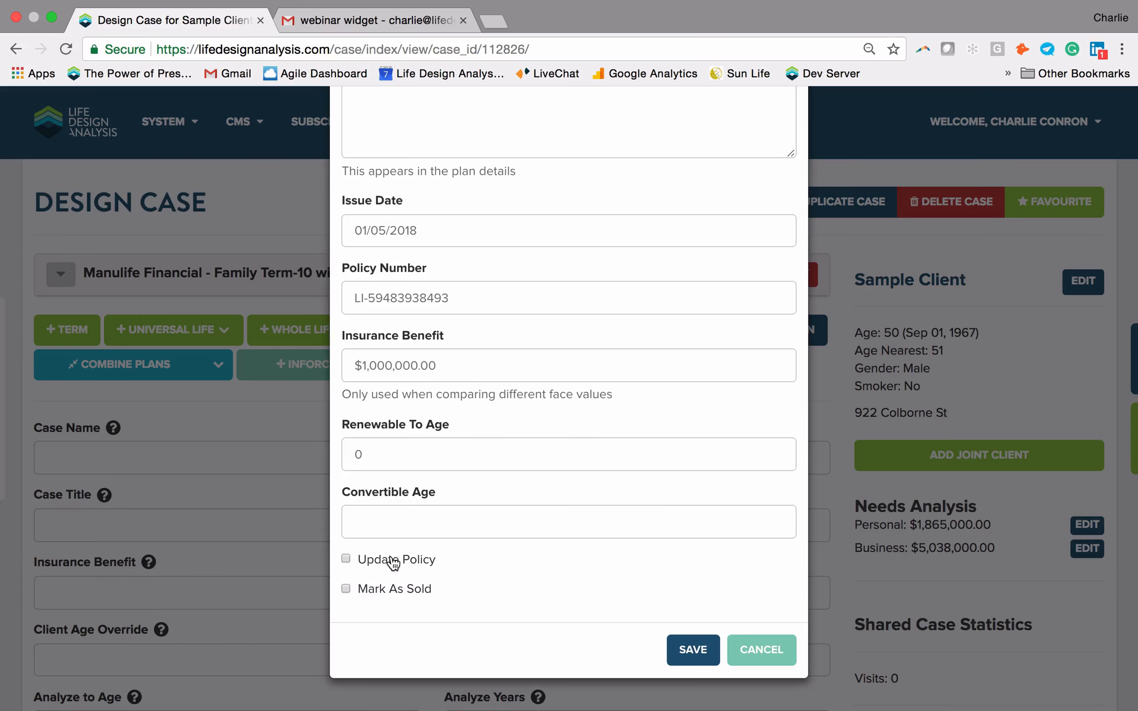
{"action": "scroll", "coordinate": [388, 556], "scroll_direction": "up", "scroll_amount": 1}
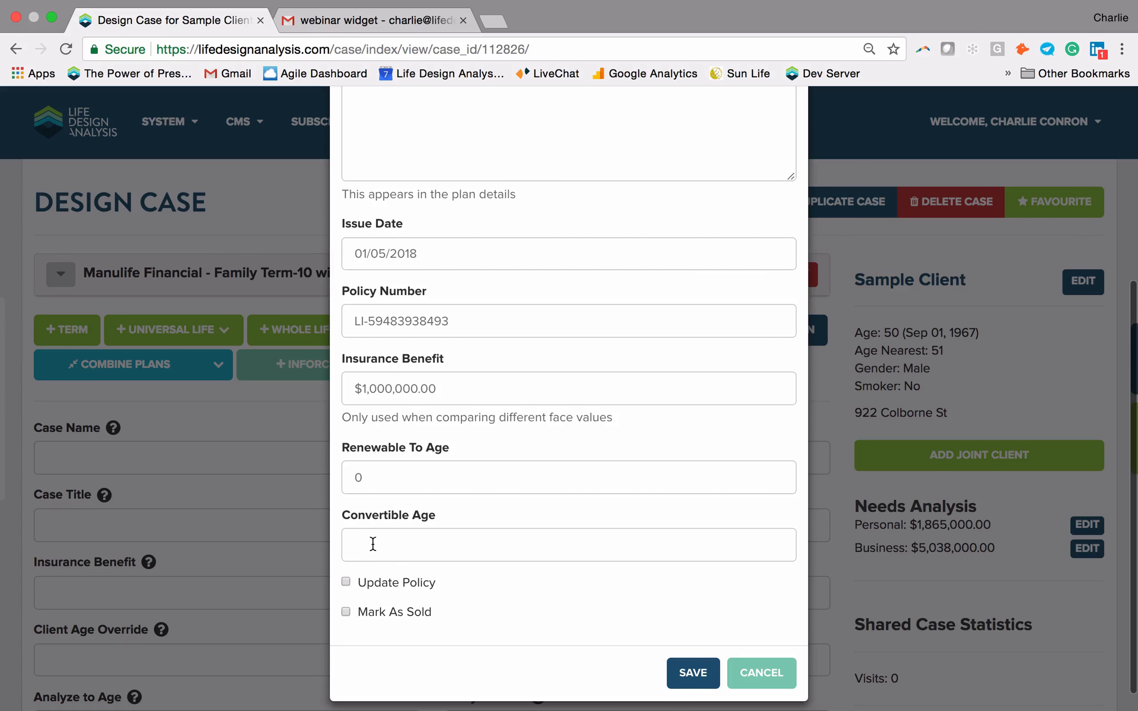
{"action": "left_click", "coordinate": [373, 545]}
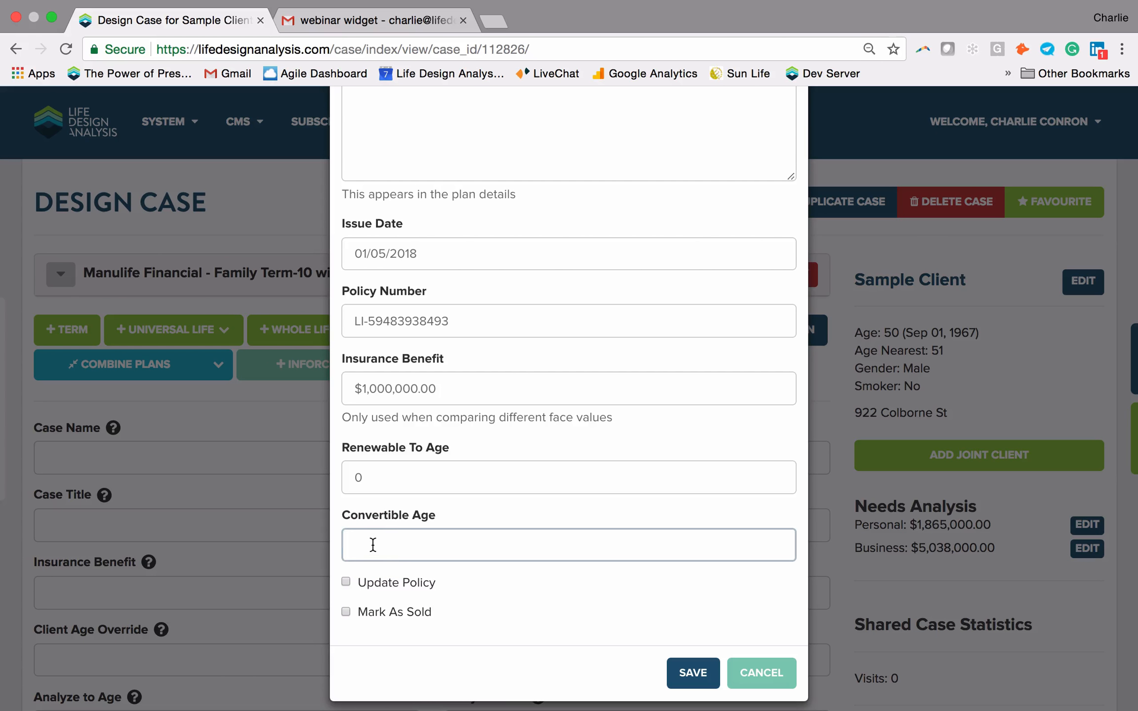
{"action": "type", "text": "75"}
{"action": "left_click", "coordinate": [472, 633]}
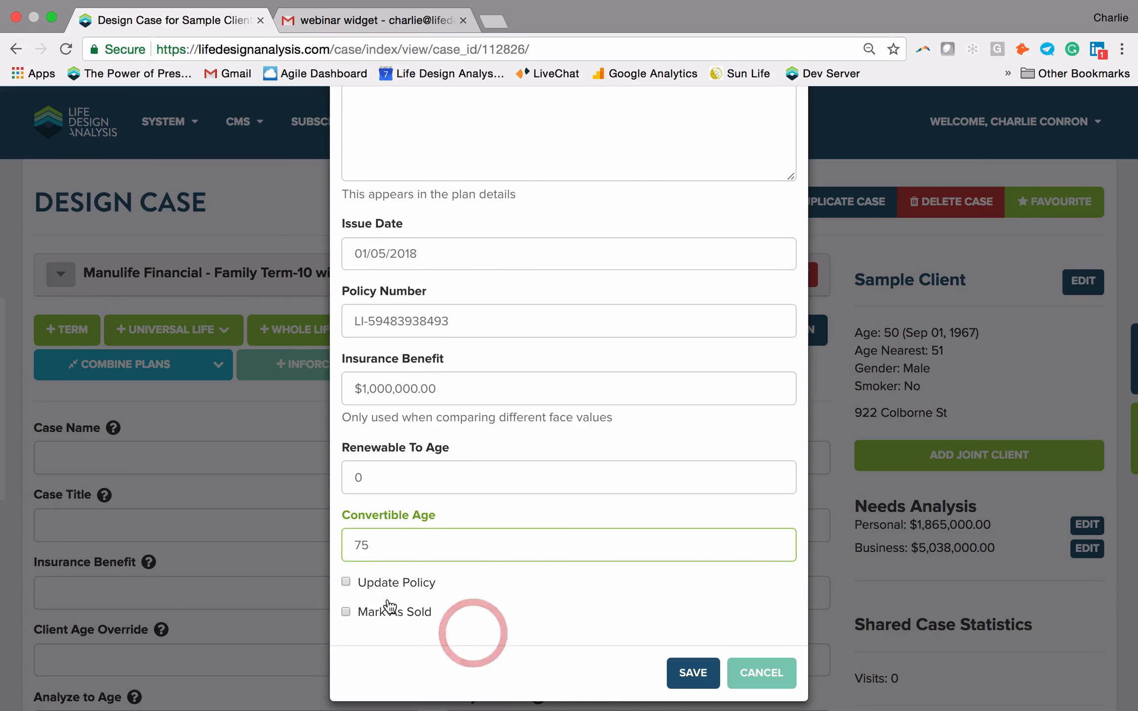
{"action": "left_click", "coordinate": [383, 584]}
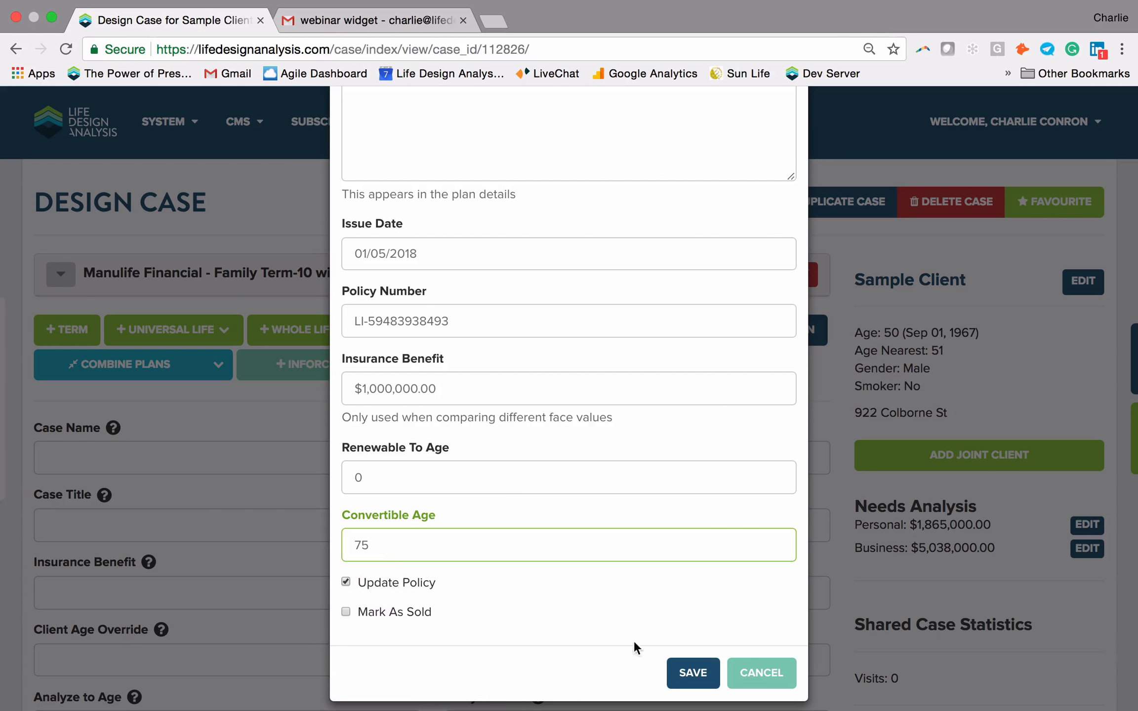
{"action": "left_click", "coordinate": [693, 674]}
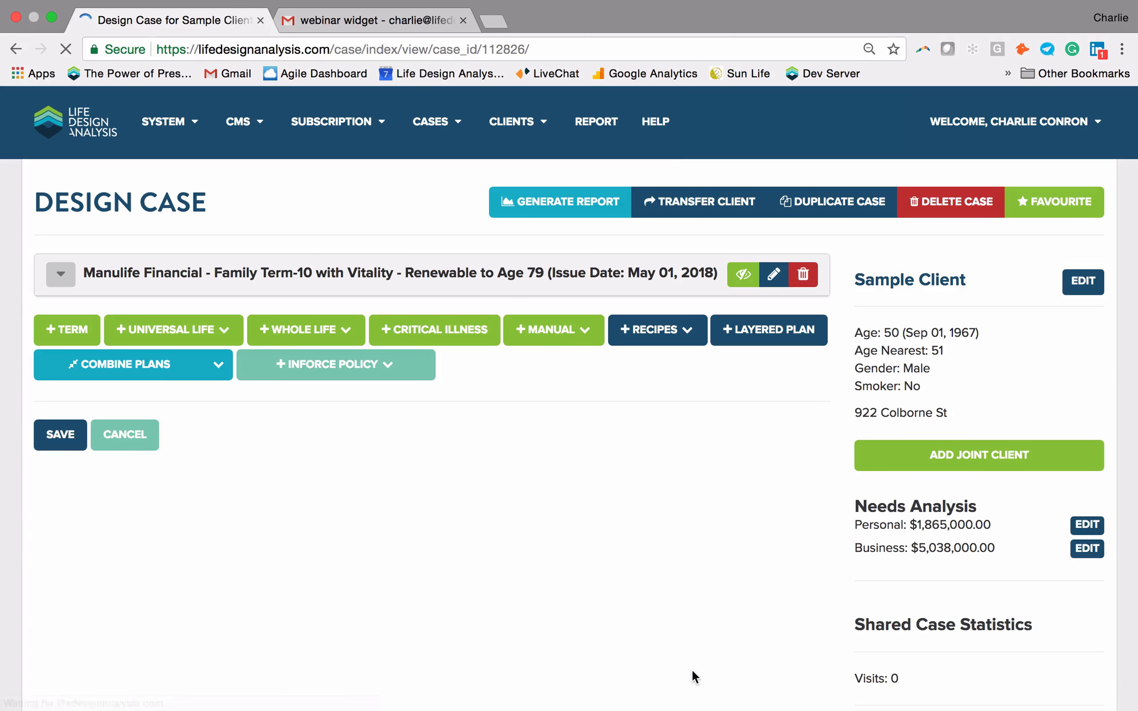
Step: Generate the case report again and examine the convertible and renewable age markers on the annual premium chart
{"action": "left_click", "coordinate": [547, 204]}
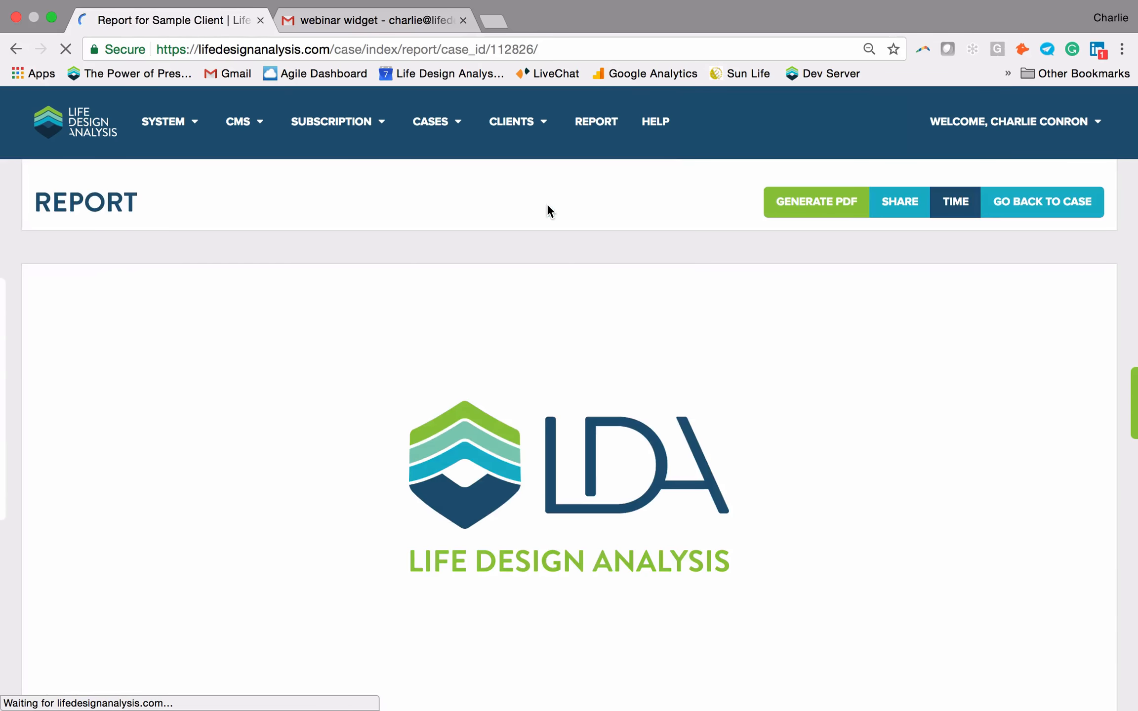
{"action": "scroll", "coordinate": [547, 204], "scroll_direction": "down", "scroll_amount": 20}
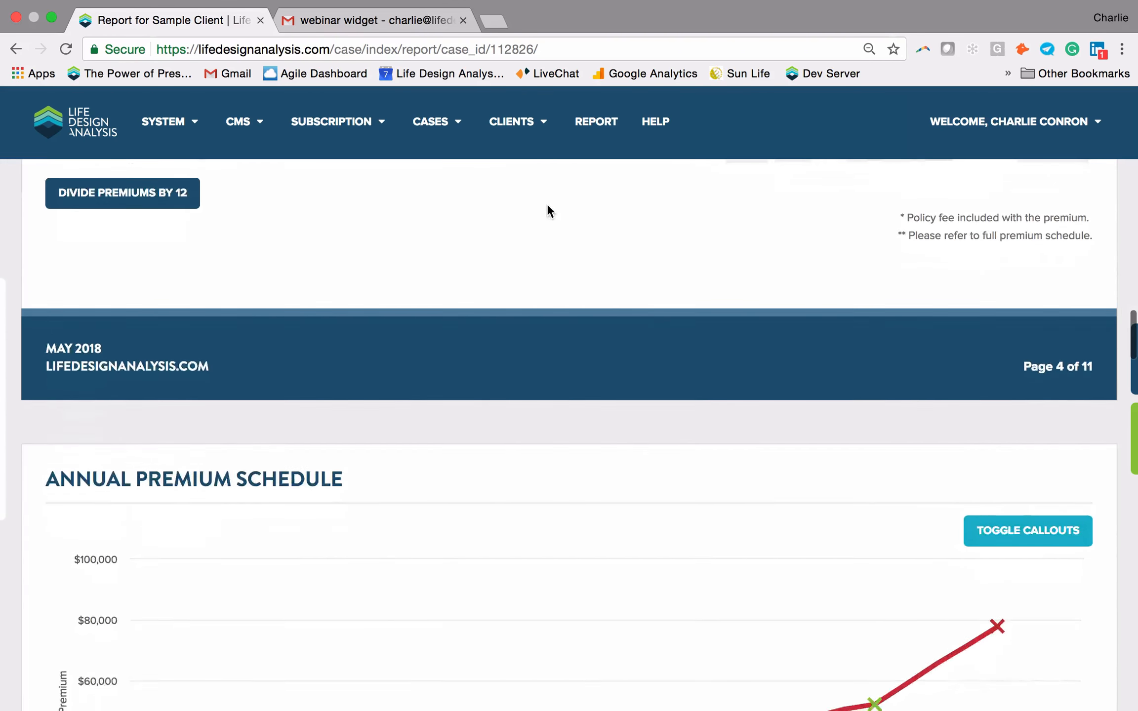
{"action": "scroll", "coordinate": [547, 211], "scroll_direction": "down", "scroll_amount": 9}
{"action": "mouse_move", "coordinate": [892, 280]}
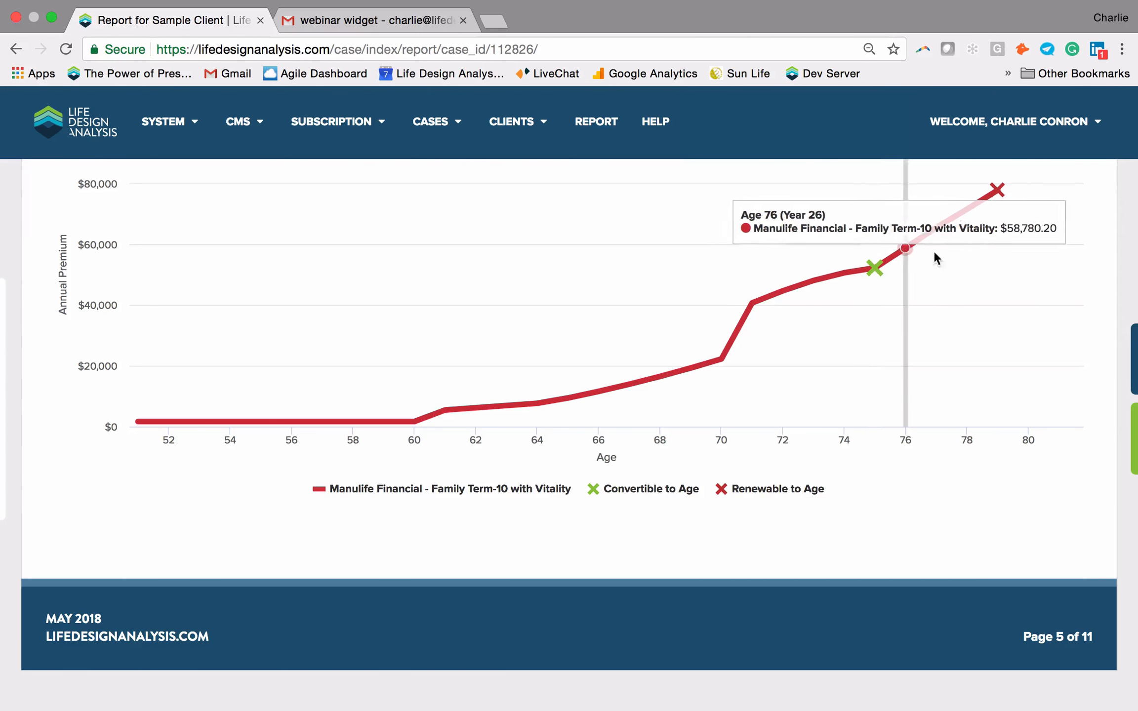
{"action": "scroll", "coordinate": [999, 296], "scroll_direction": "up", "scroll_amount": 2}
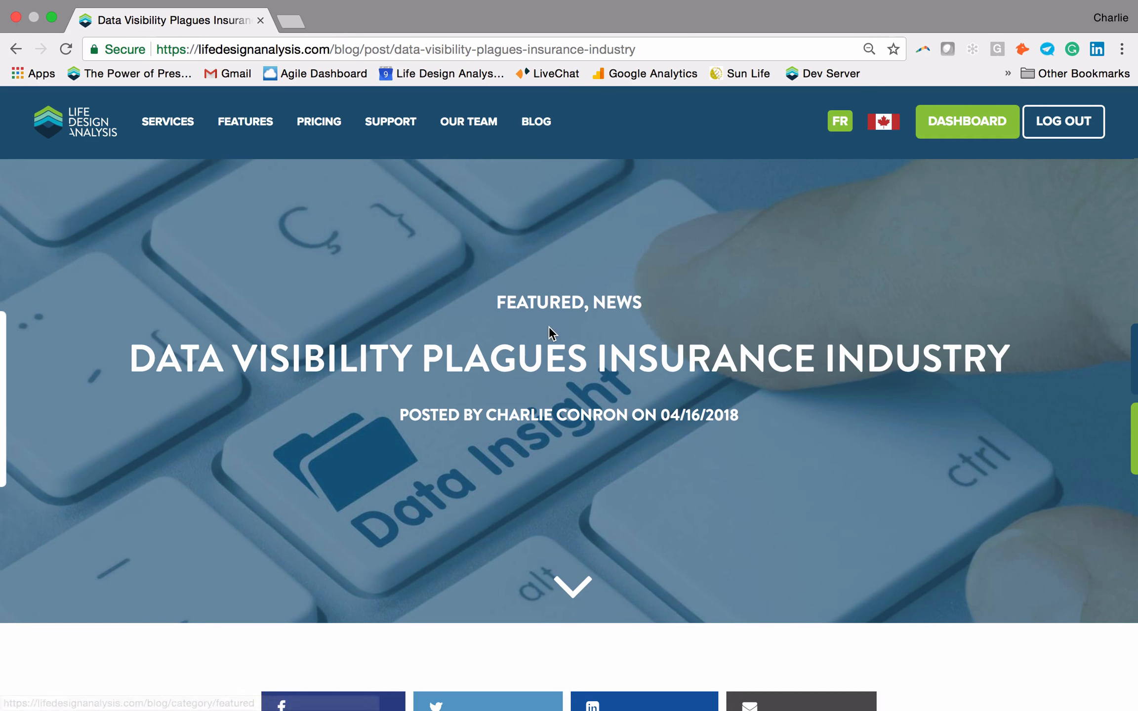
Step: Read through the blog post on data visibility in the insurance industry, including the sample renewal letter
{"action": "scroll", "coordinate": [549, 327], "scroll_direction": "down", "scroll_amount": 10}
{"action": "scroll", "coordinate": [551, 333], "scroll_direction": "down", "scroll_amount": 15}
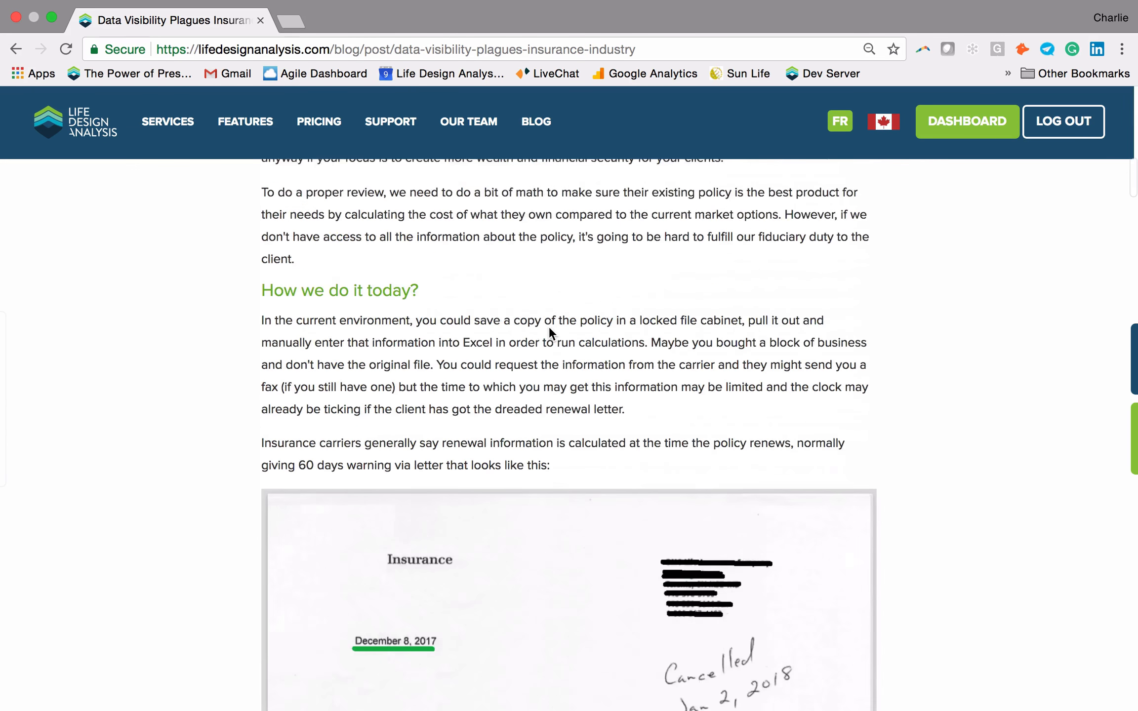
{"action": "scroll", "coordinate": [549, 325], "scroll_direction": "down", "scroll_amount": 3}
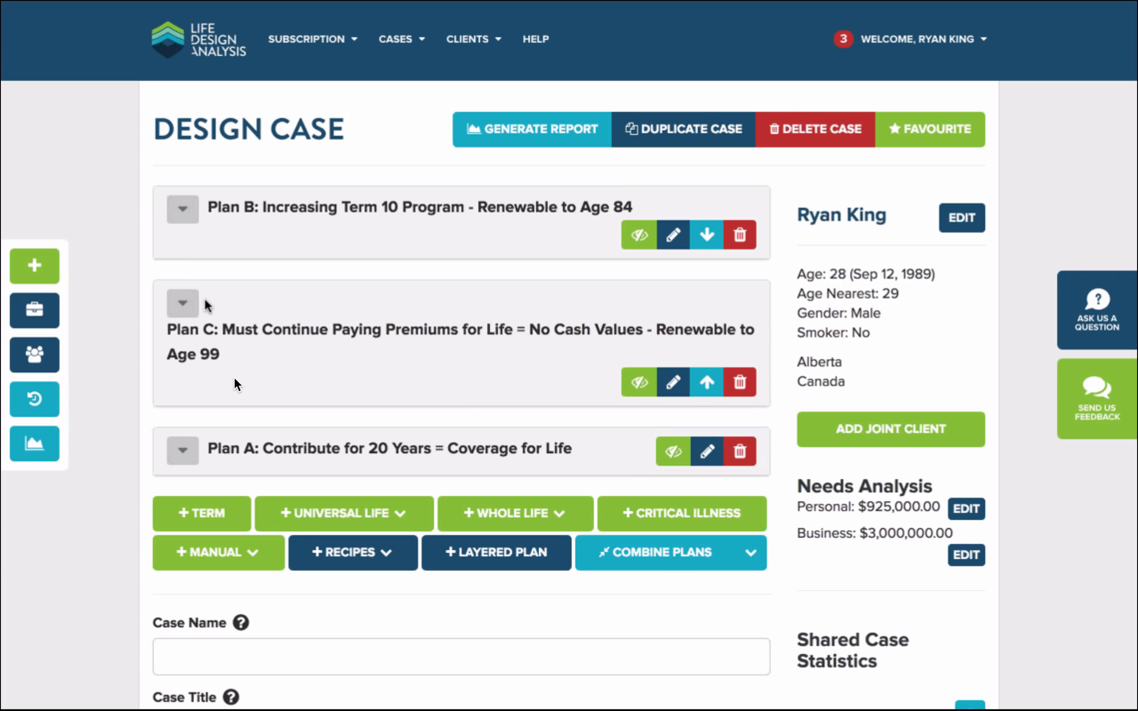
Step: Switch to the Life Insurance Review diagram in Lucidchart and examine the three-step policy review flowchart up close
{"action": "mouse_move", "coordinate": [355, 2]}
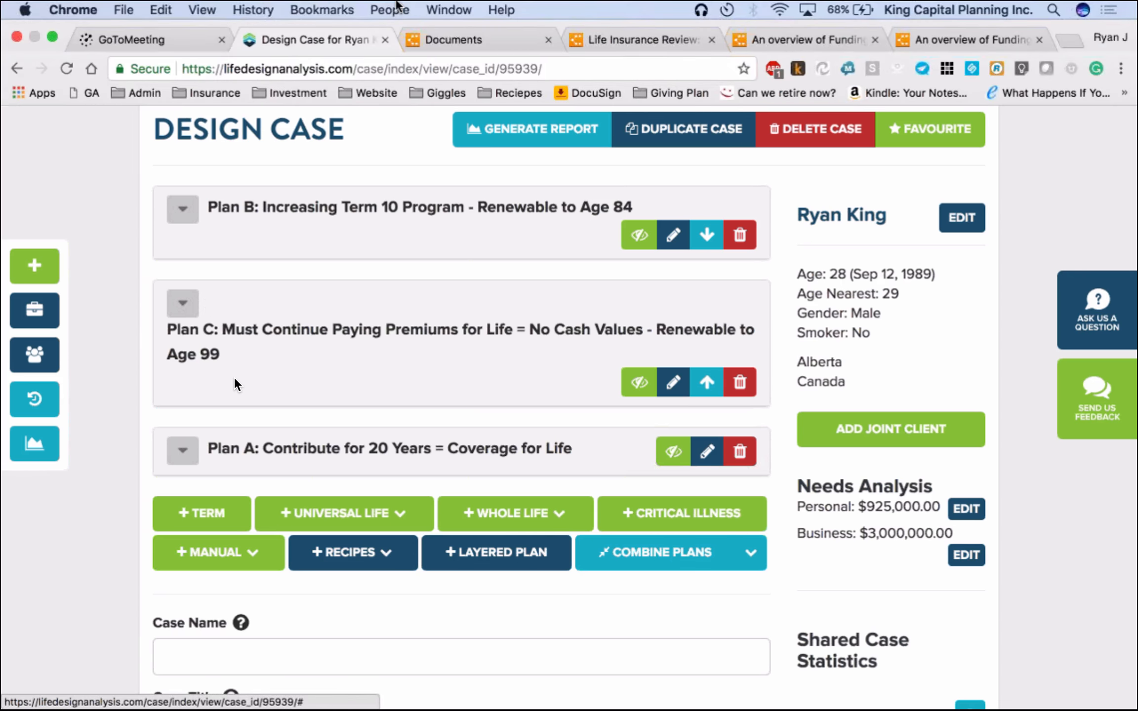
{"action": "left_click", "coordinate": [646, 34]}
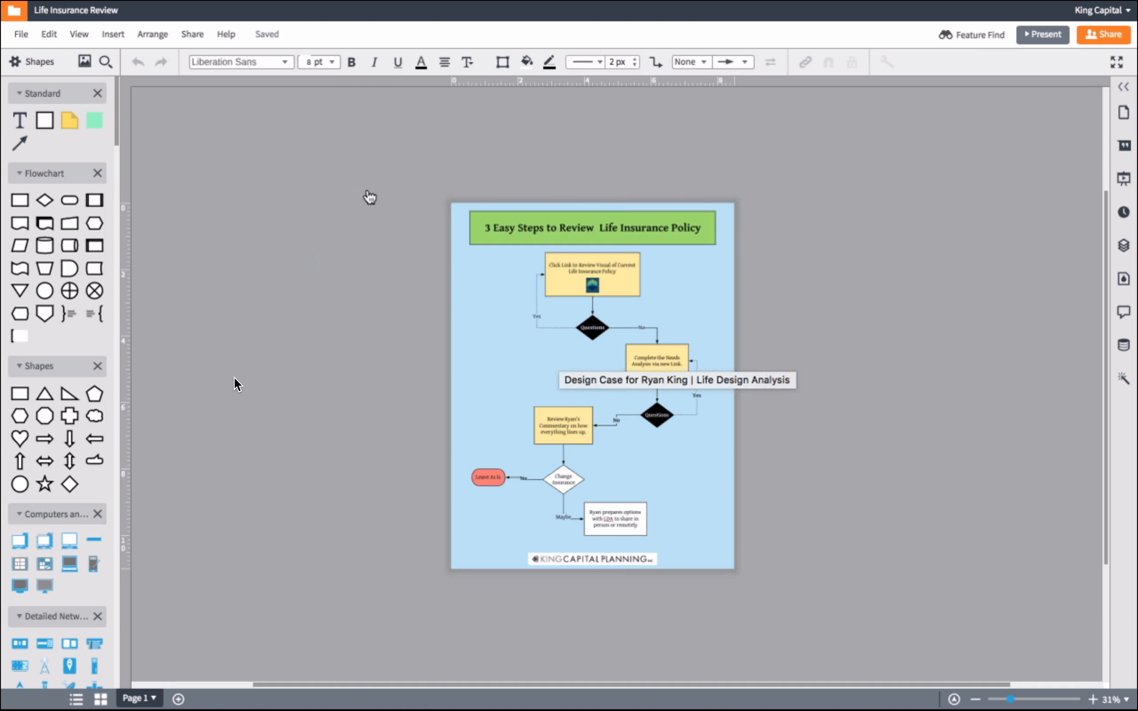
{"action": "scroll", "coordinate": [278, 193], "scroll_direction": "up", "scroll_amount": 3}
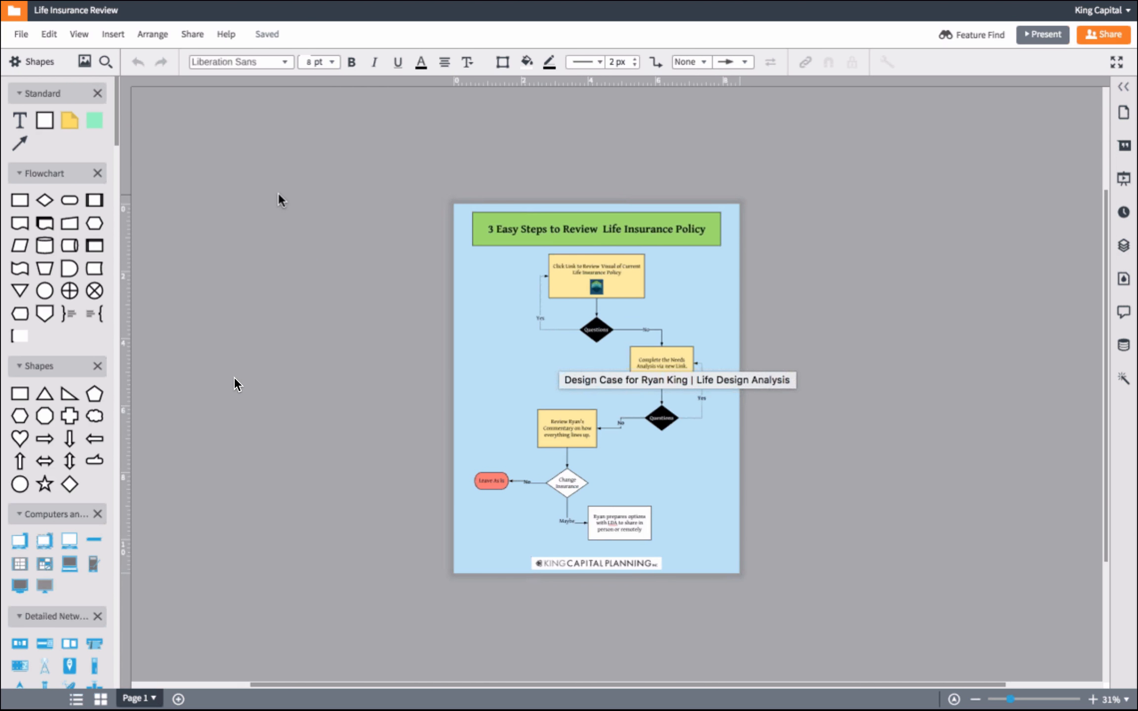
{"action": "scroll", "coordinate": [279, 193], "scroll_direction": "up", "scroll_amount": 4}
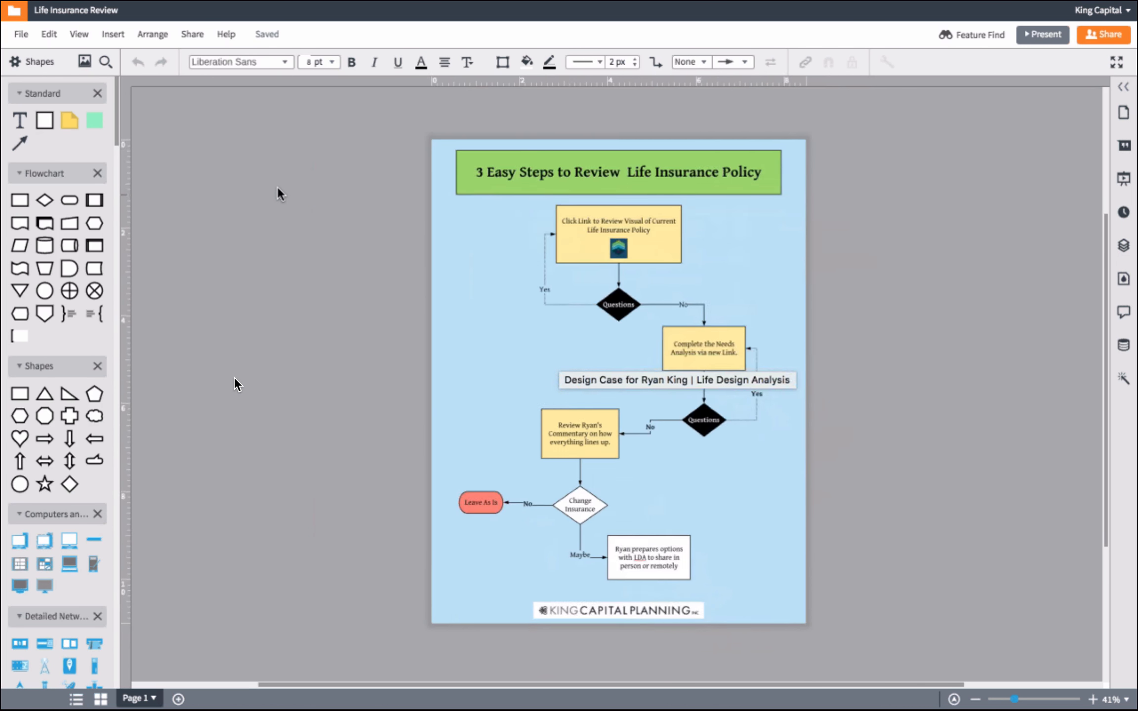
{"action": "scroll", "coordinate": [278, 188], "scroll_direction": "up", "scroll_amount": 4}
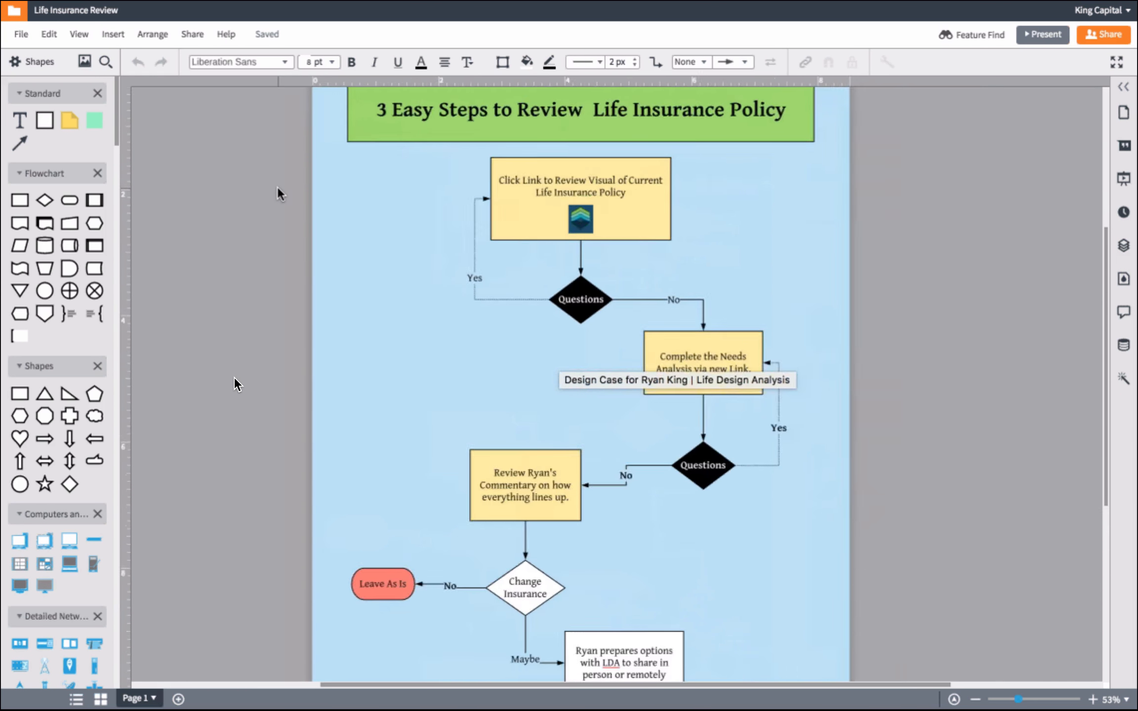
{"action": "scroll", "coordinate": [278, 186], "scroll_direction": "up", "scroll_amount": 3}
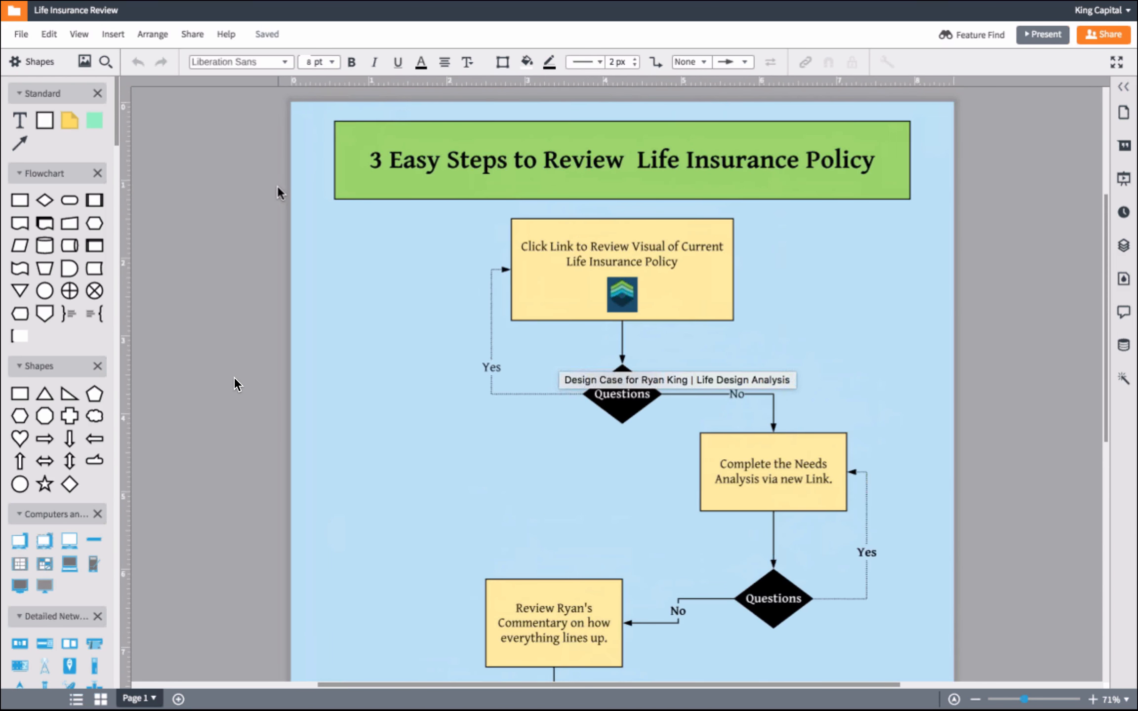
{"action": "scroll", "coordinate": [223, 210], "scroll_direction": "right", "scroll_amount": 3}
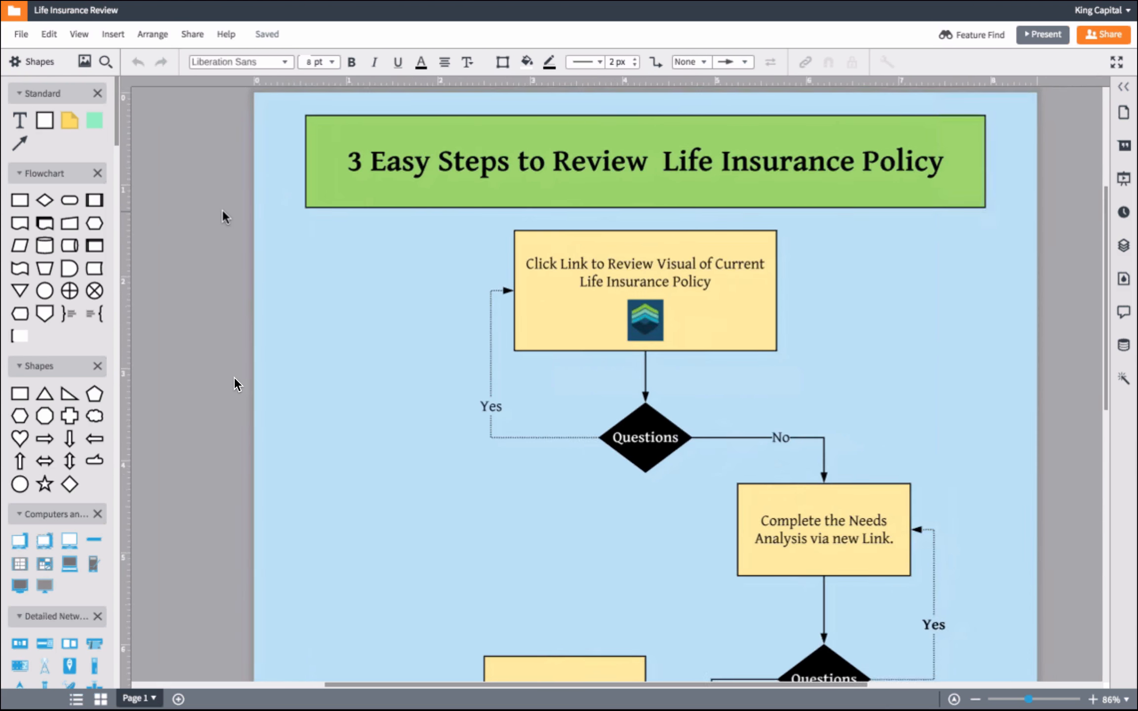
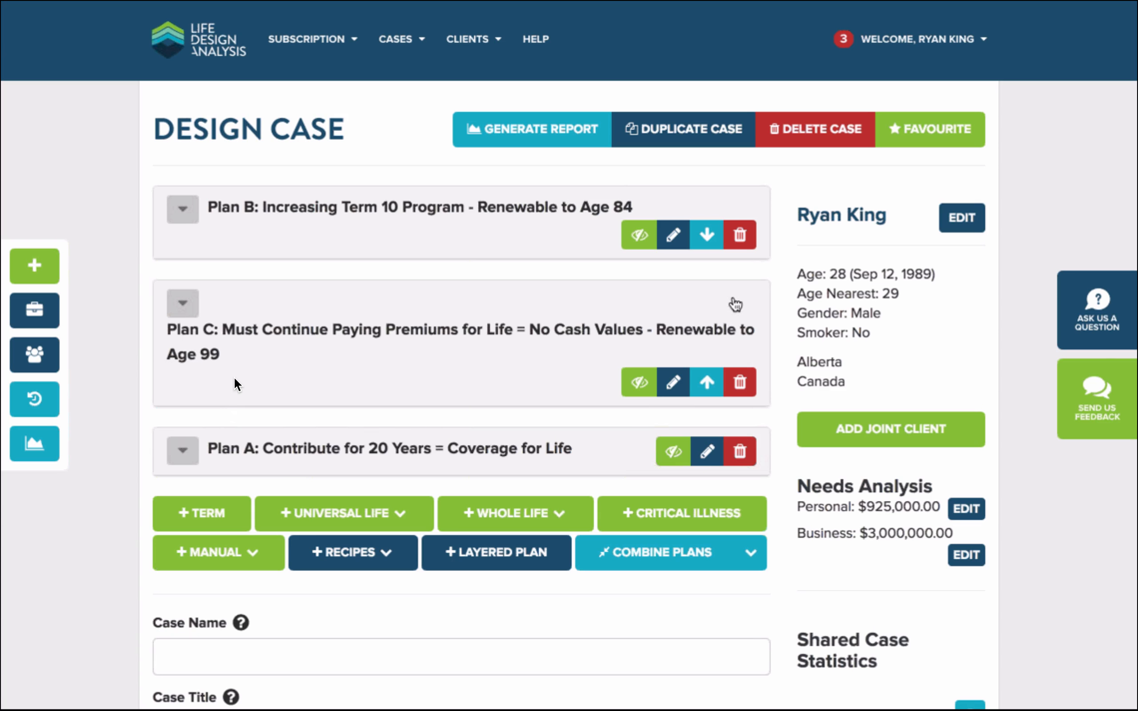
Step: Rename the case's Plan B (Increasing Term 10 Program) to "Current Term 10 Plan" and save the plan
{"action": "left_click", "coordinate": [673, 235]}
{"action": "type", "text": "CUrrent"}
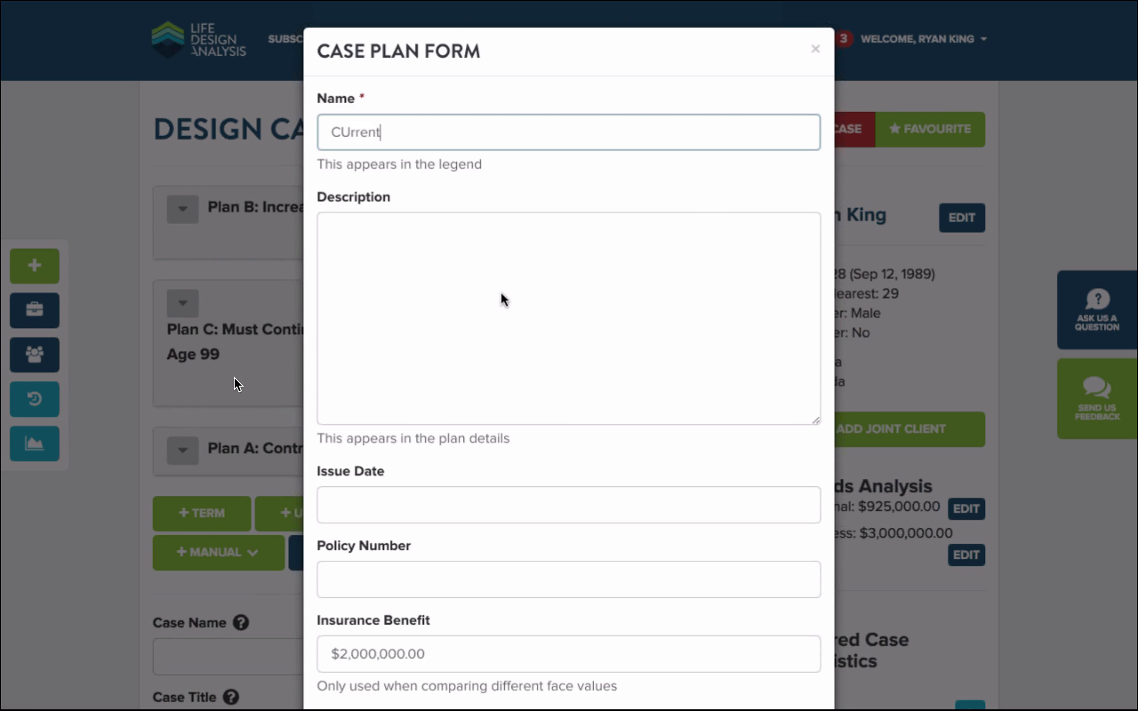
{"action": "key", "text": "BackSpace"}
{"action": "key", "text": "BackSpace"}
{"action": "key", "text": "BackSpace"}
{"action": "key", "text": "BackSpace"}
{"action": "key", "text": "BackSpace"}
{"action": "key", "text": "BackSpace"}
{"action": "type", "text": "urrent Term 10 Plan"}
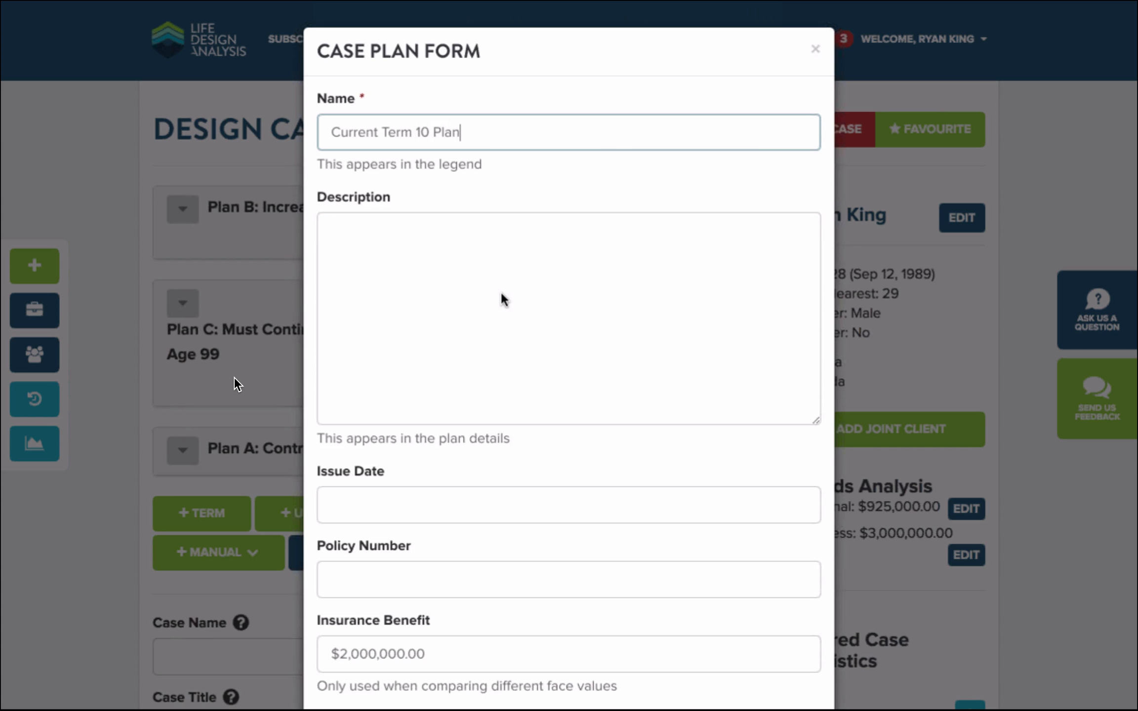
{"action": "key", "text": "Return"}
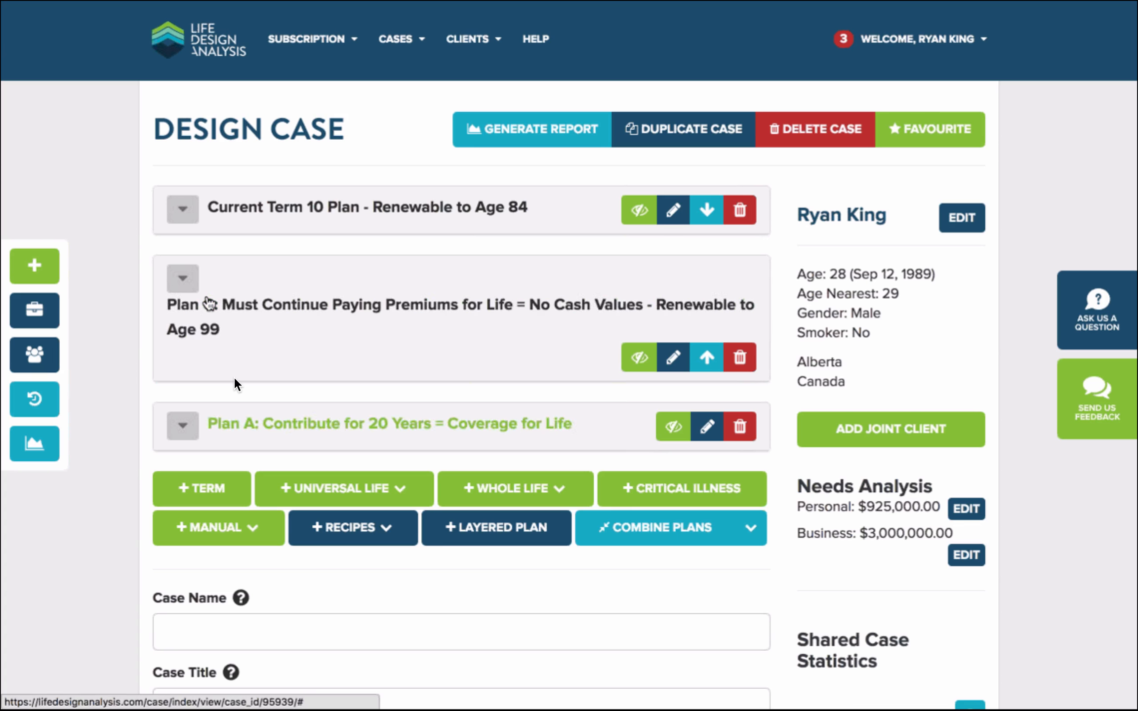
Step: Open the case's report and copy the client's shareable link to the case
{"action": "scroll", "coordinate": [322, 388], "scroll_direction": "down", "scroll_amount": 1}
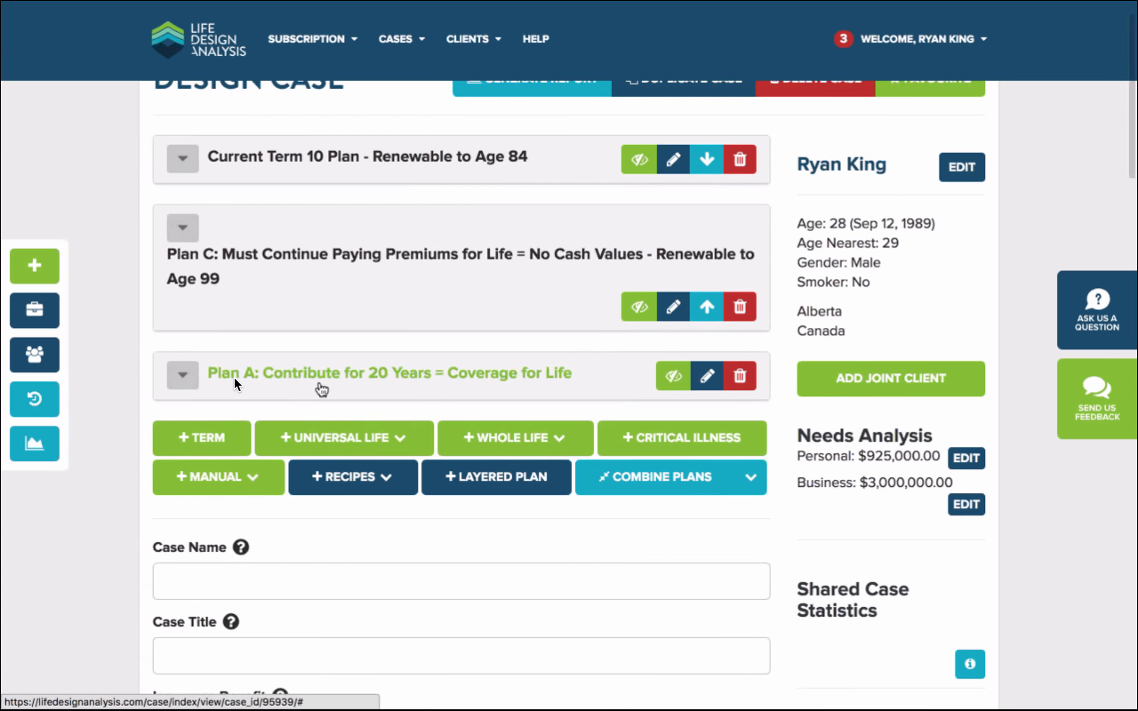
{"action": "scroll", "coordinate": [321, 390], "scroll_direction": "down", "scroll_amount": 2}
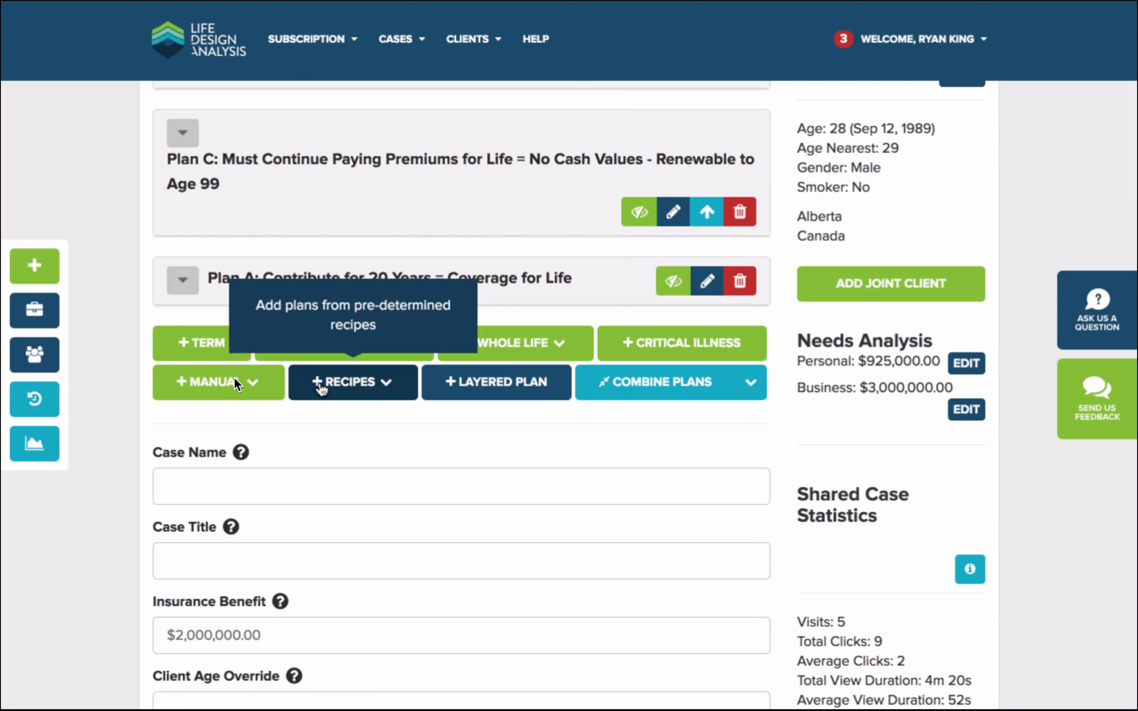
{"action": "scroll", "coordinate": [137, 486], "scroll_direction": "up", "scroll_amount": 3}
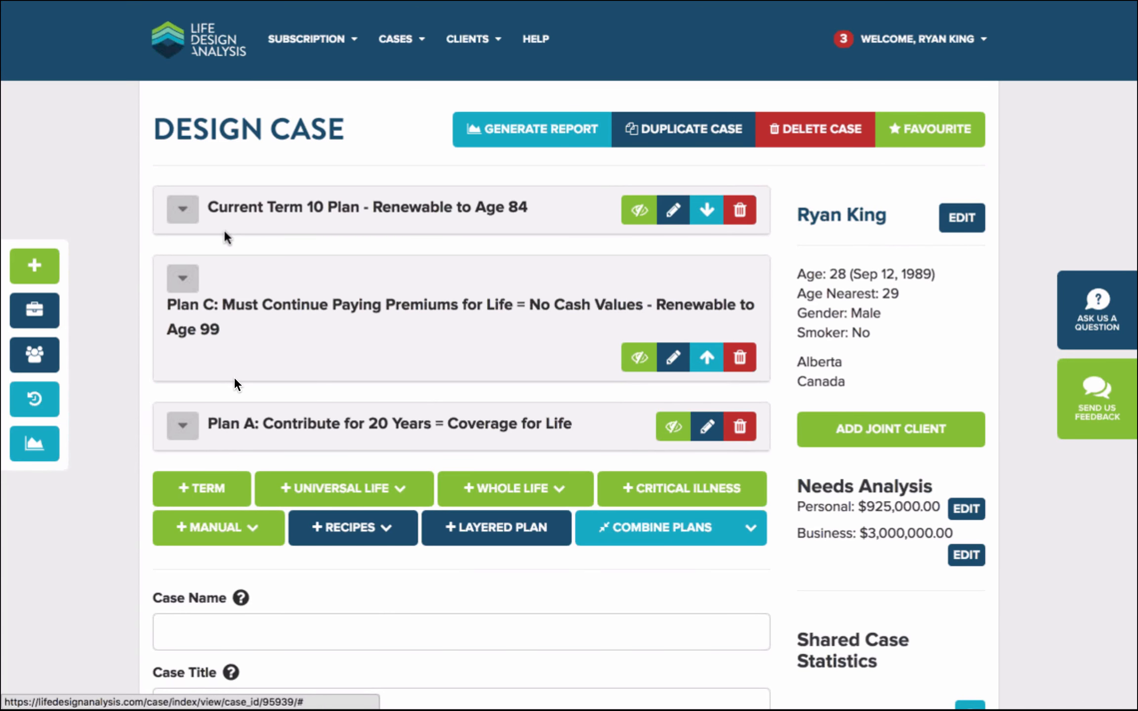
{"action": "left_click", "coordinate": [35, 447]}
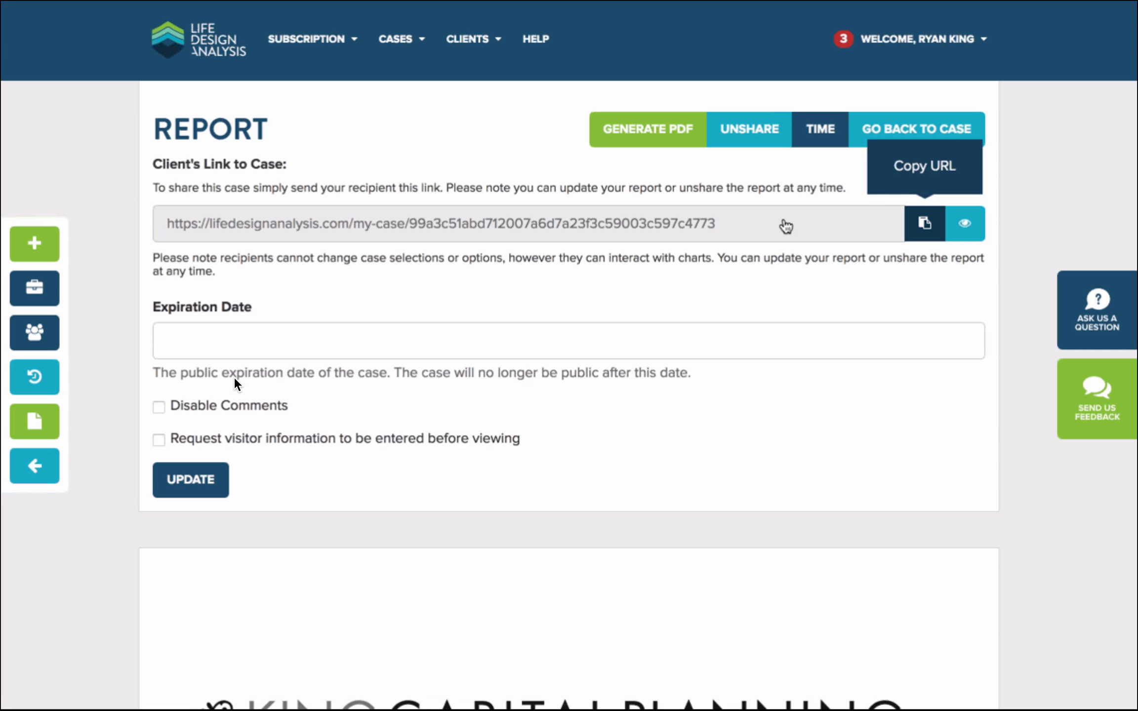
{"action": "left_click", "coordinate": [925, 223]}
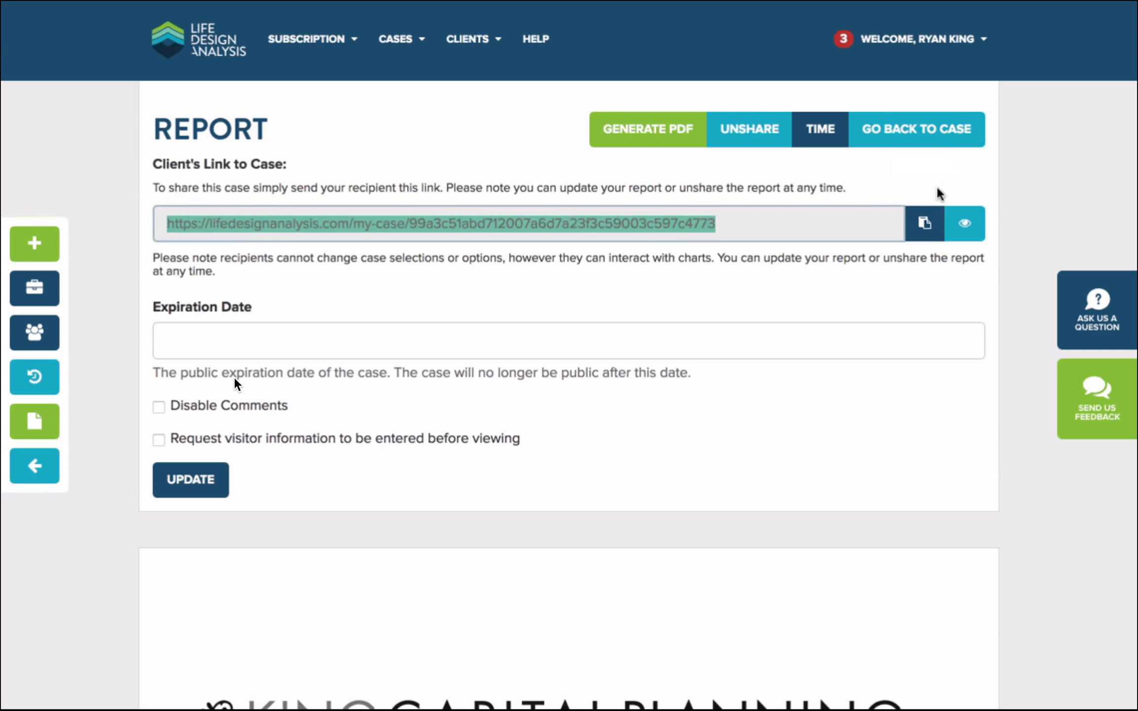
Step: Review the shared link's expiration date calendar, comment and visitor information options without setting a date, and continue into the report
{"action": "left_click", "coordinate": [235, 352]}
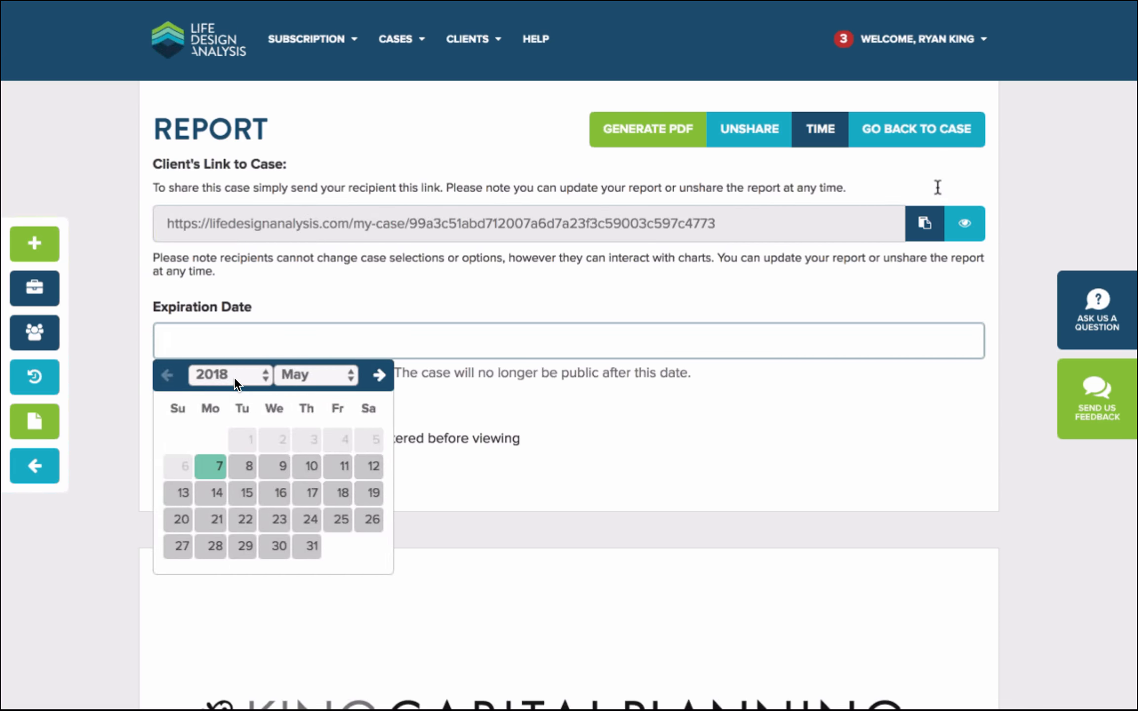
{"action": "left_click", "coordinate": [937, 187]}
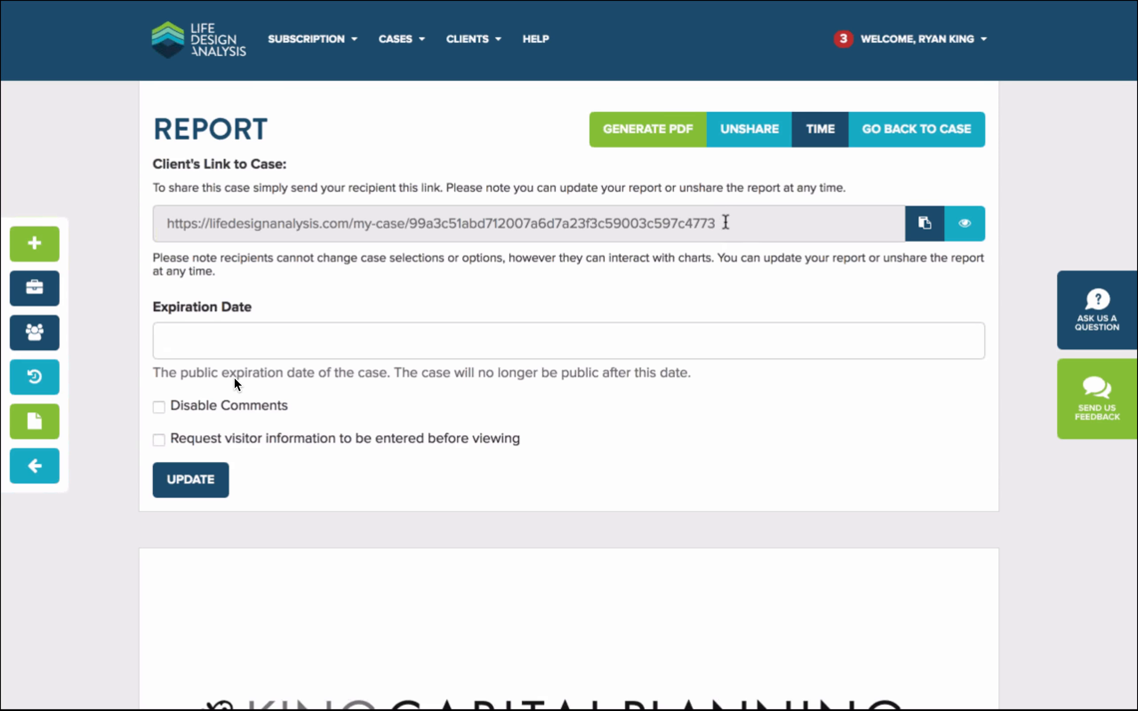
{"action": "scroll", "coordinate": [726, 223], "scroll_direction": "down", "scroll_amount": 2}
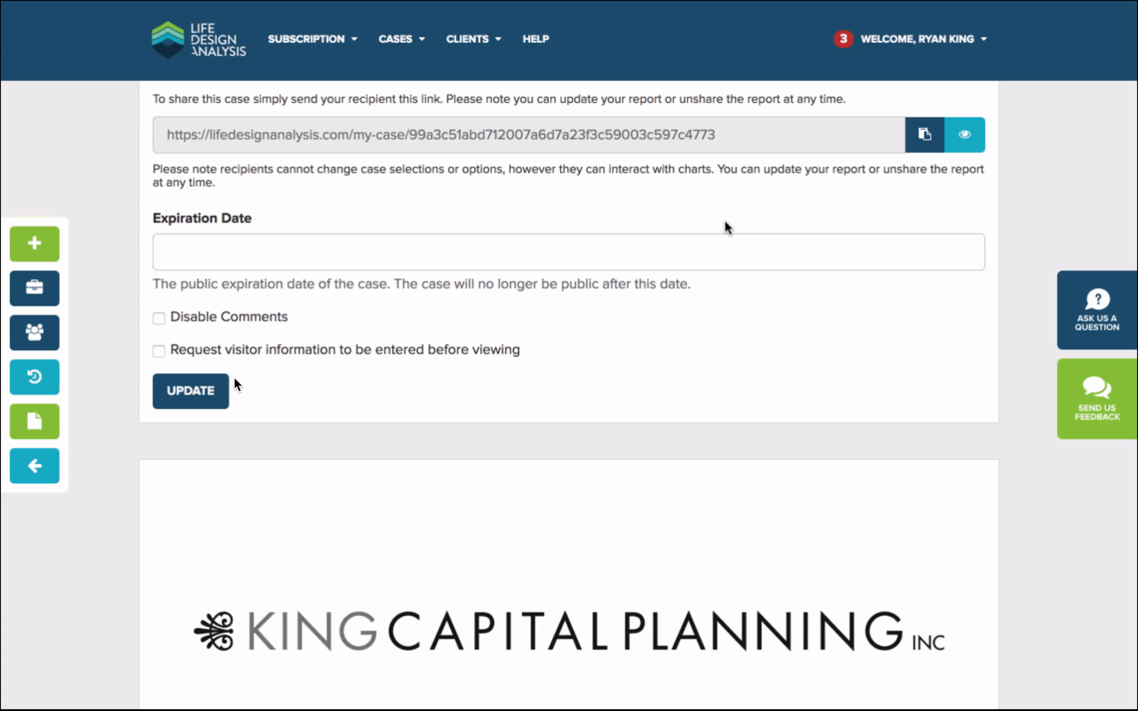
{"action": "scroll", "coordinate": [727, 227], "scroll_direction": "down", "scroll_amount": 1}
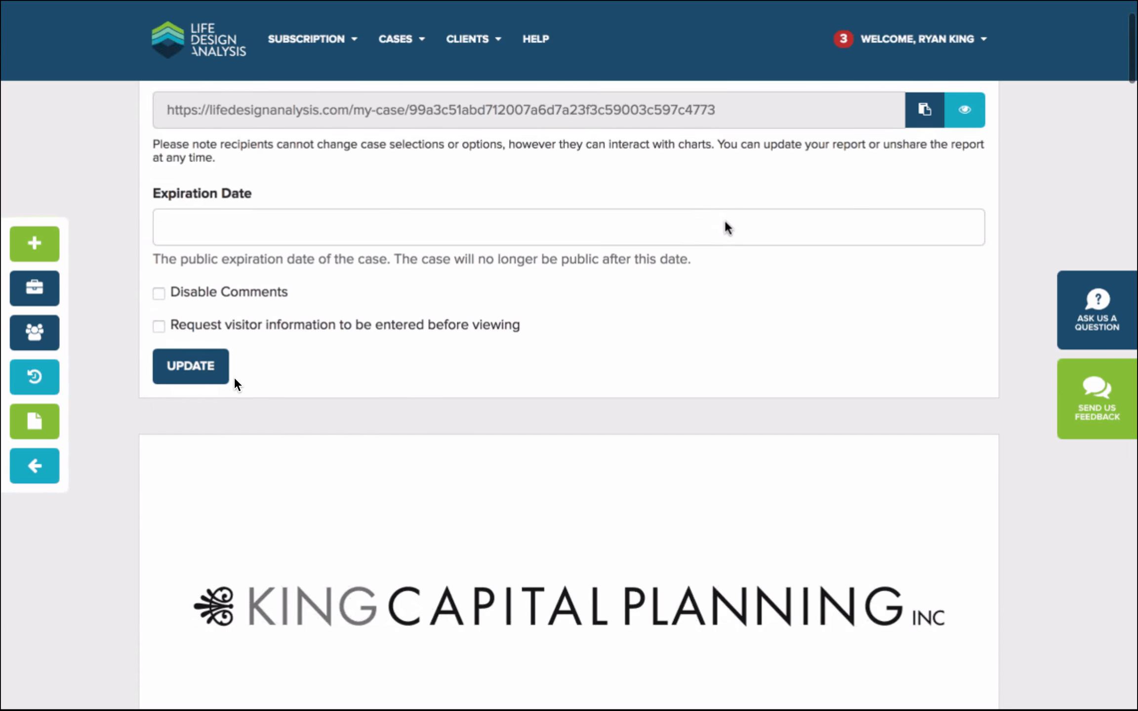
{"action": "scroll", "coordinate": [725, 228], "scroll_direction": "down", "scroll_amount": 3}
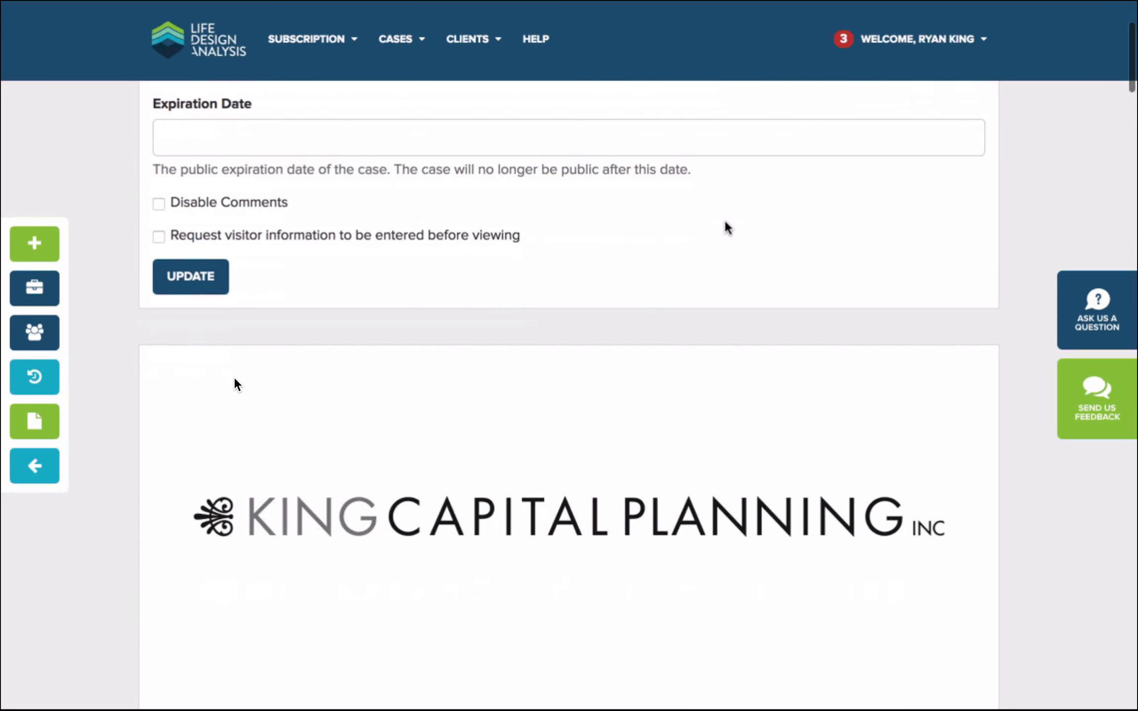
Step: Set the shared case link's expiration date to 18/05/2018
{"action": "key", "text": "Tab"}
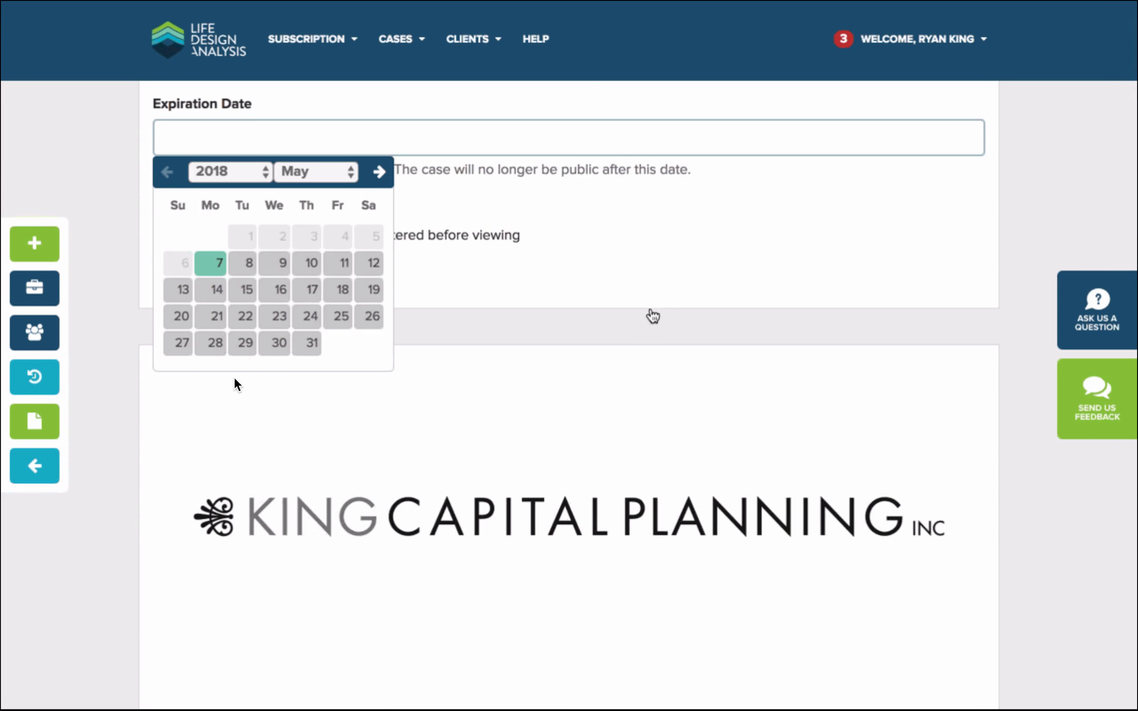
{"action": "left_click", "coordinate": [326, 291]}
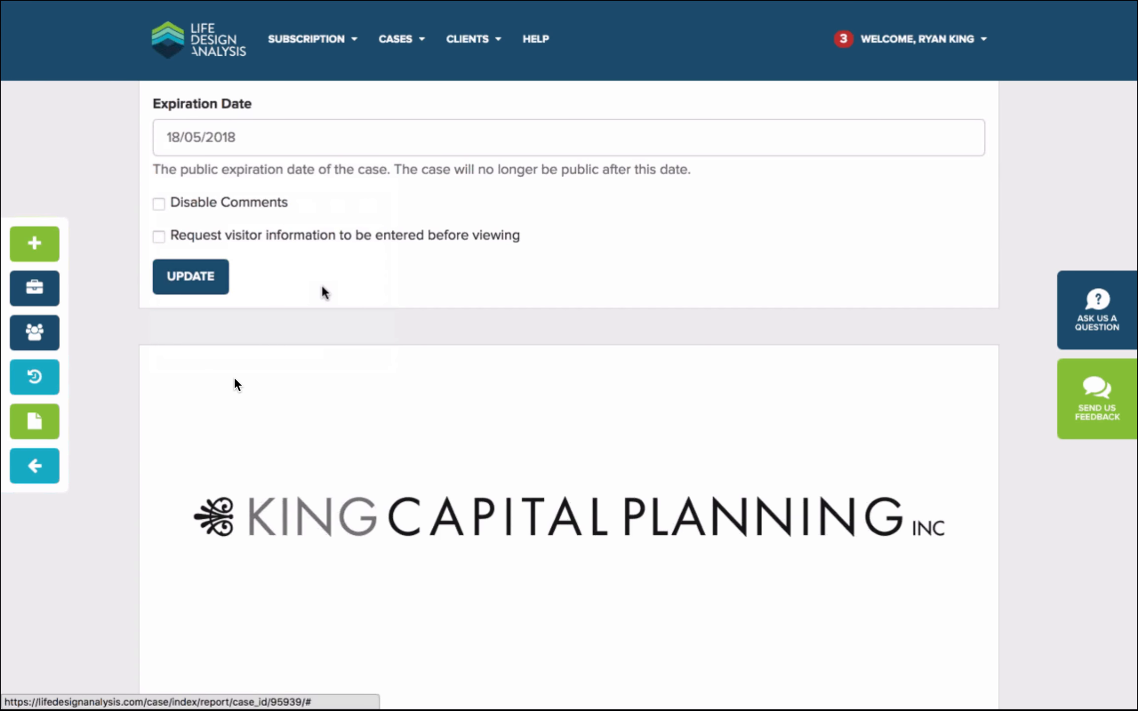
{"action": "scroll", "coordinate": [418, 282], "scroll_direction": "up", "scroll_amount": 3}
{"action": "scroll", "coordinate": [418, 279], "scroll_direction": "down", "scroll_amount": 1}
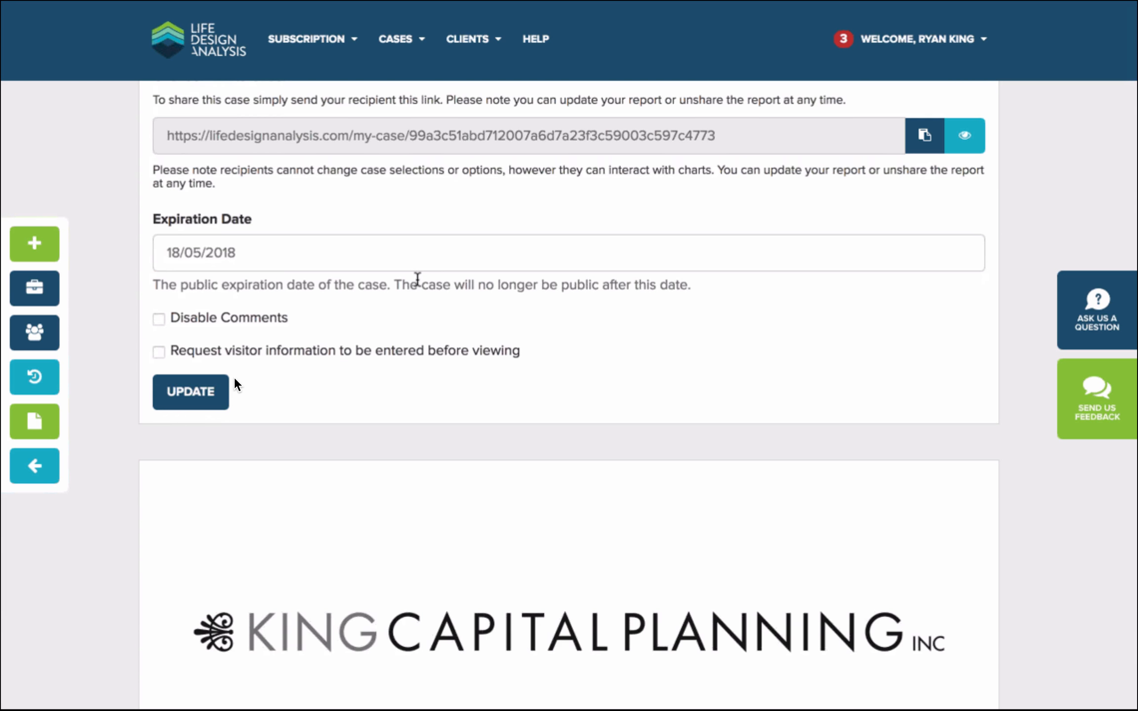
{"action": "left_click", "coordinate": [418, 279]}
{"action": "left_click", "coordinate": [398, 398]}
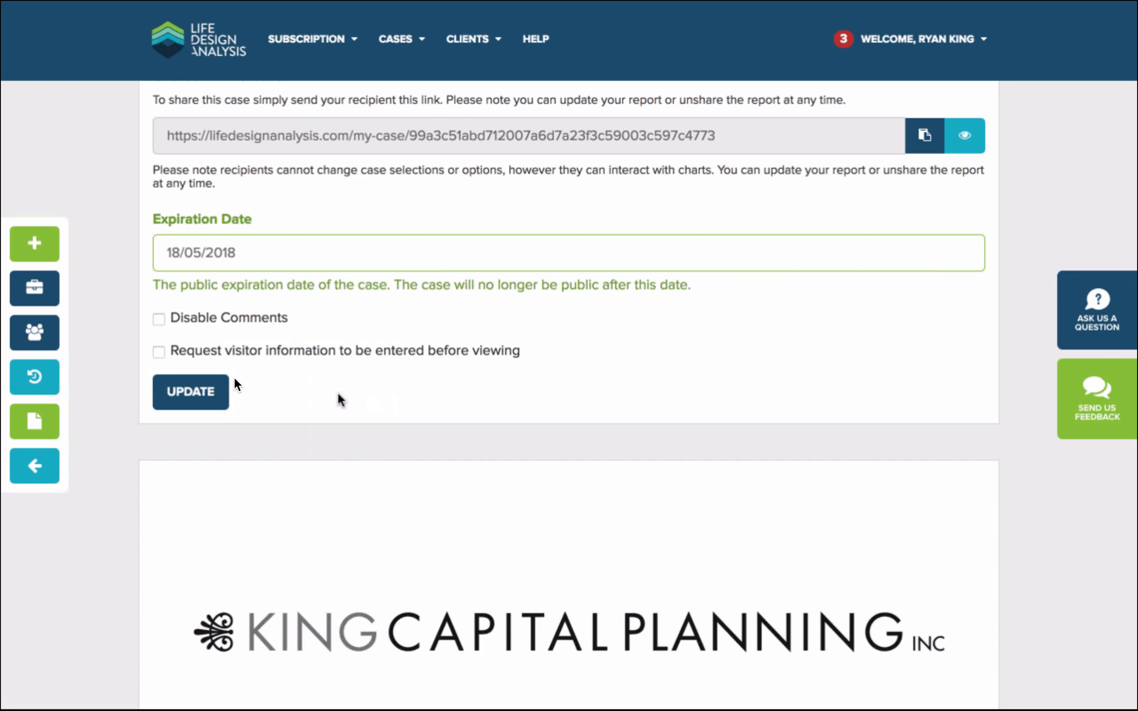
Step: Enable the visitor information request to inspect the details it can require before viewing, and disable it again
{"action": "scroll", "coordinate": [338, 399], "scroll_direction": "down", "scroll_amount": 3}
{"action": "left_click", "coordinate": [146, 243]}
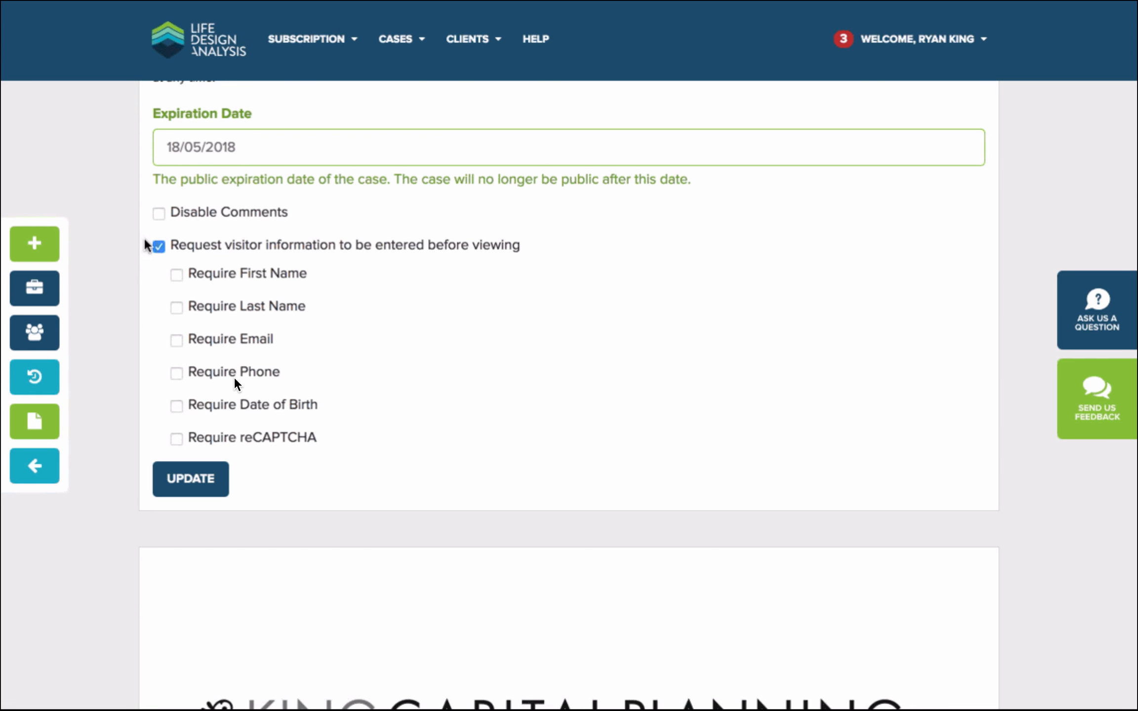
{"action": "scroll", "coordinate": [145, 242], "scroll_direction": "down", "scroll_amount": 3}
{"action": "scroll", "coordinate": [145, 242], "scroll_direction": "up", "scroll_amount": 2}
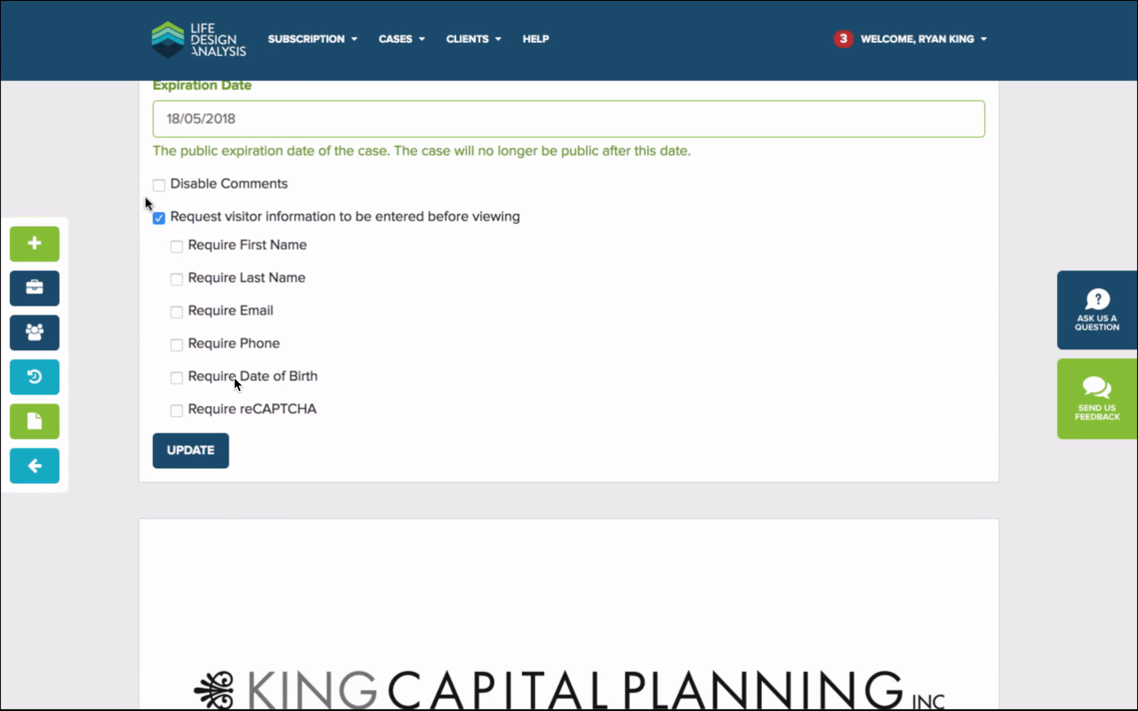
{"action": "left_click", "coordinate": [159, 217]}
{"action": "scroll", "coordinate": [146, 197], "scroll_direction": "down", "scroll_amount": 7}
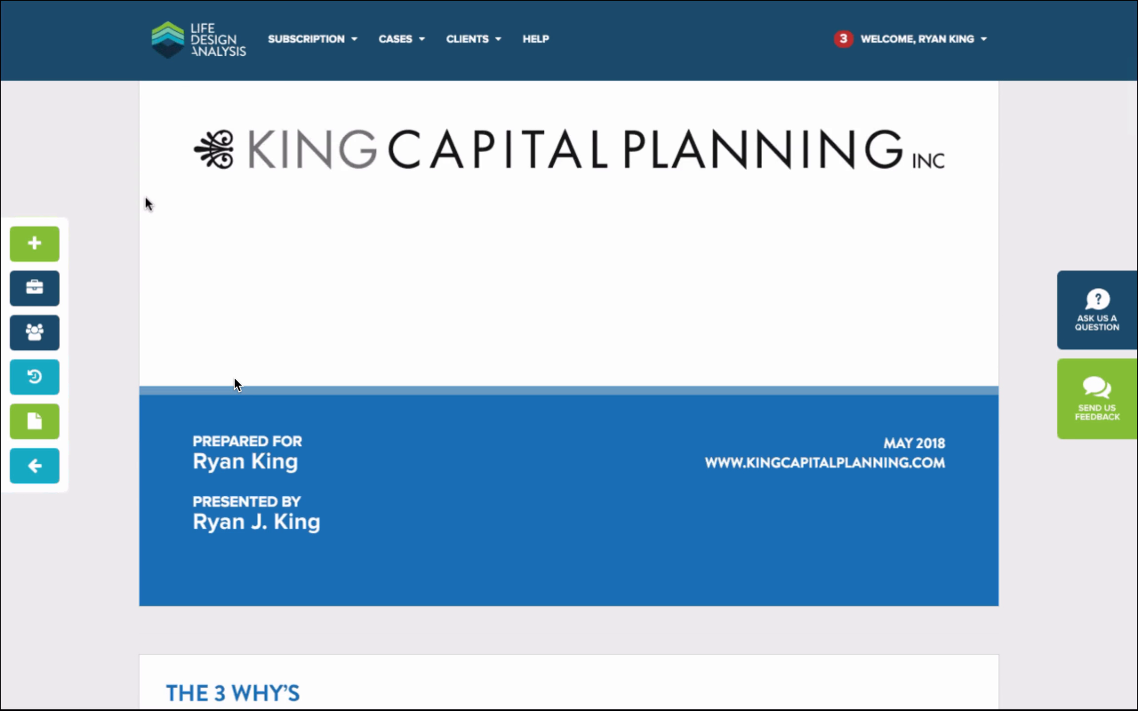
{"action": "scroll", "coordinate": [146, 197], "scroll_direction": "up", "scroll_amount": 7}
{"action": "scroll", "coordinate": [350, 292], "scroll_direction": "up", "scroll_amount": 4}
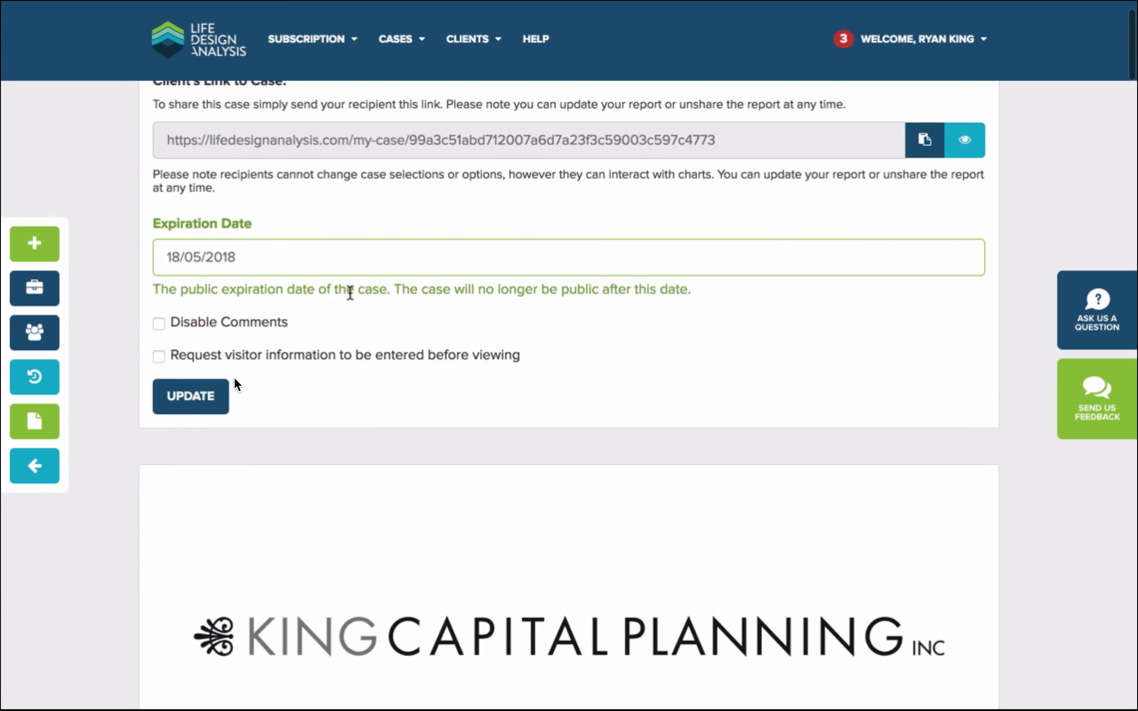
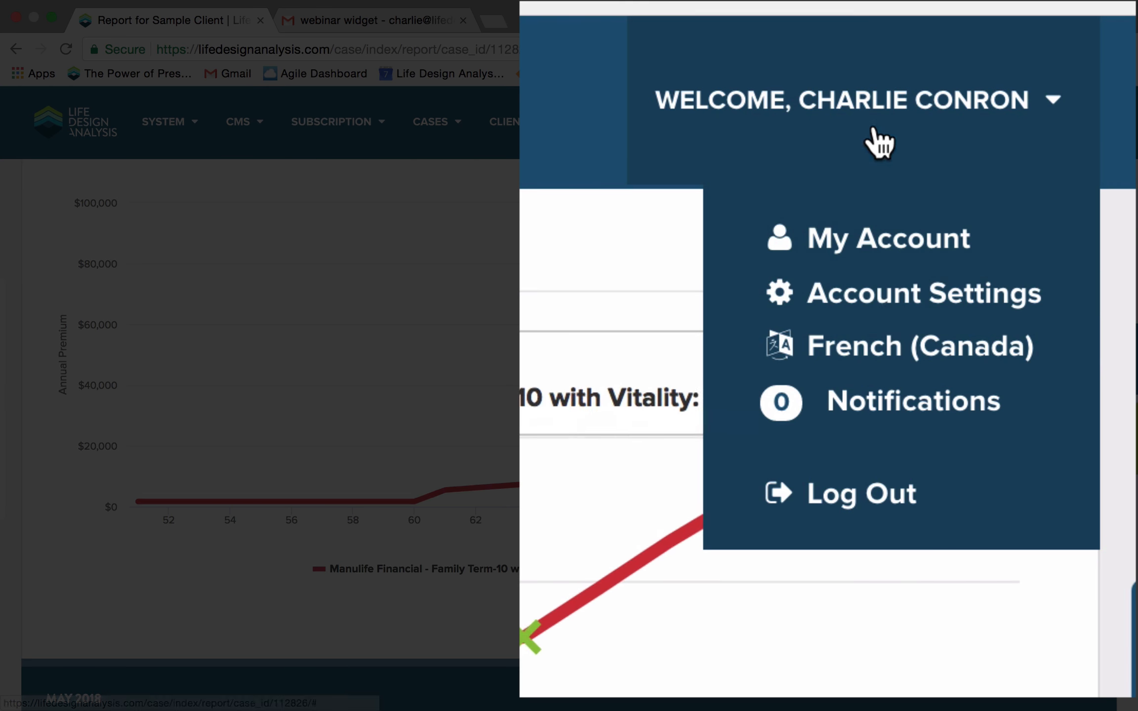
Step: Open the account settings and go to the report settings for cases
{"action": "left_click", "coordinate": [904, 314]}
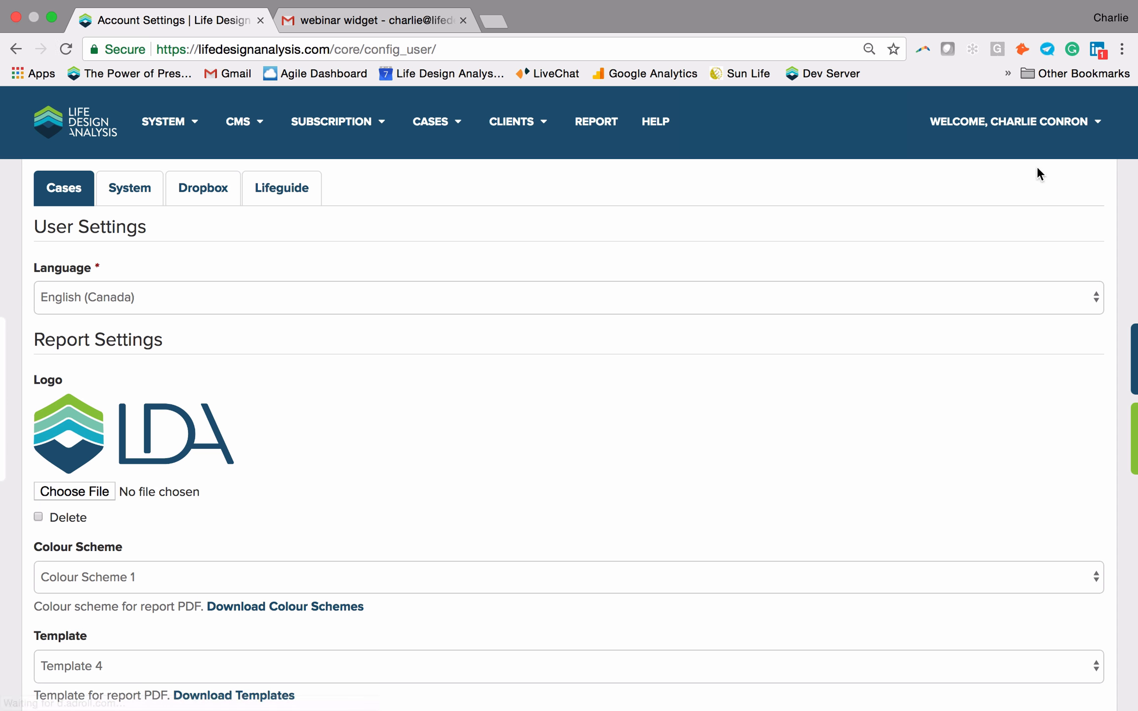
{"action": "mouse_move", "coordinate": [1030, 150]}
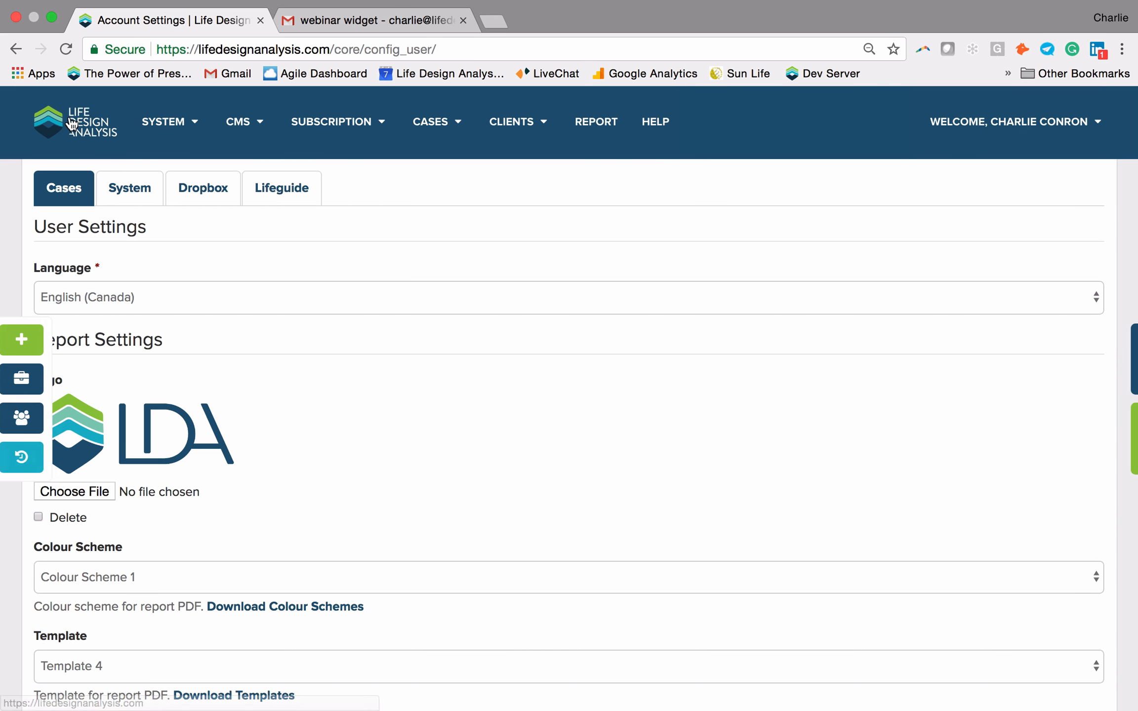
{"action": "mouse_move", "coordinate": [988, 155]}
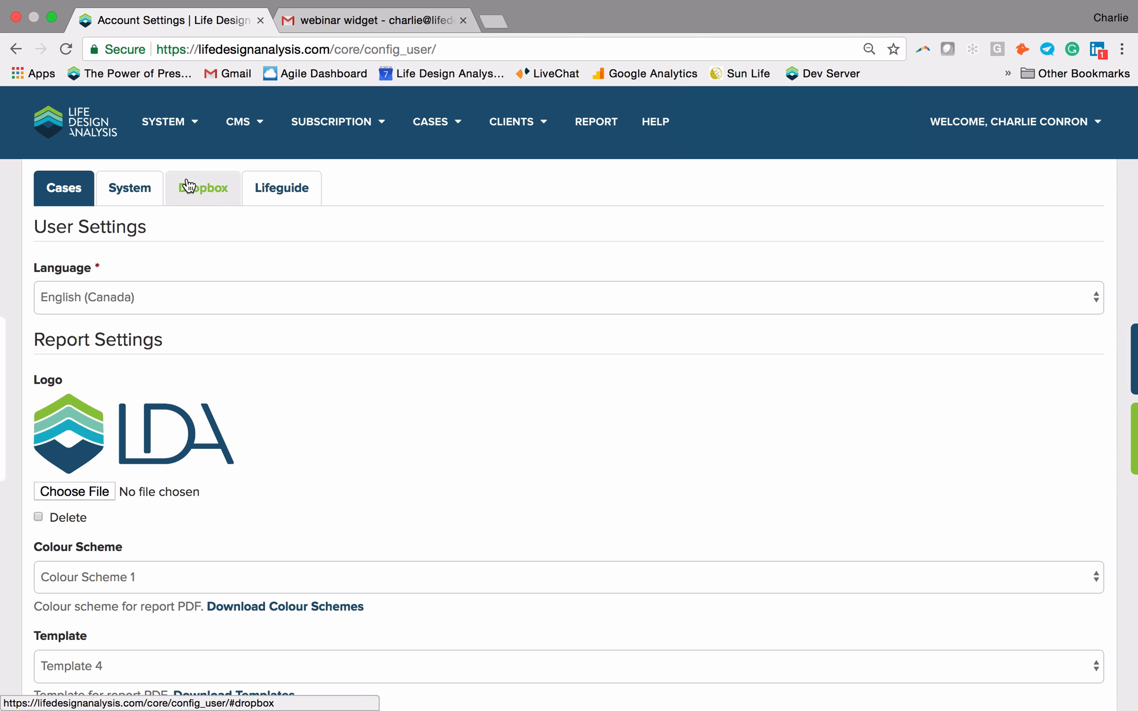
{"action": "scroll", "coordinate": [165, 291], "scroll_direction": "down", "scroll_amount": 2}
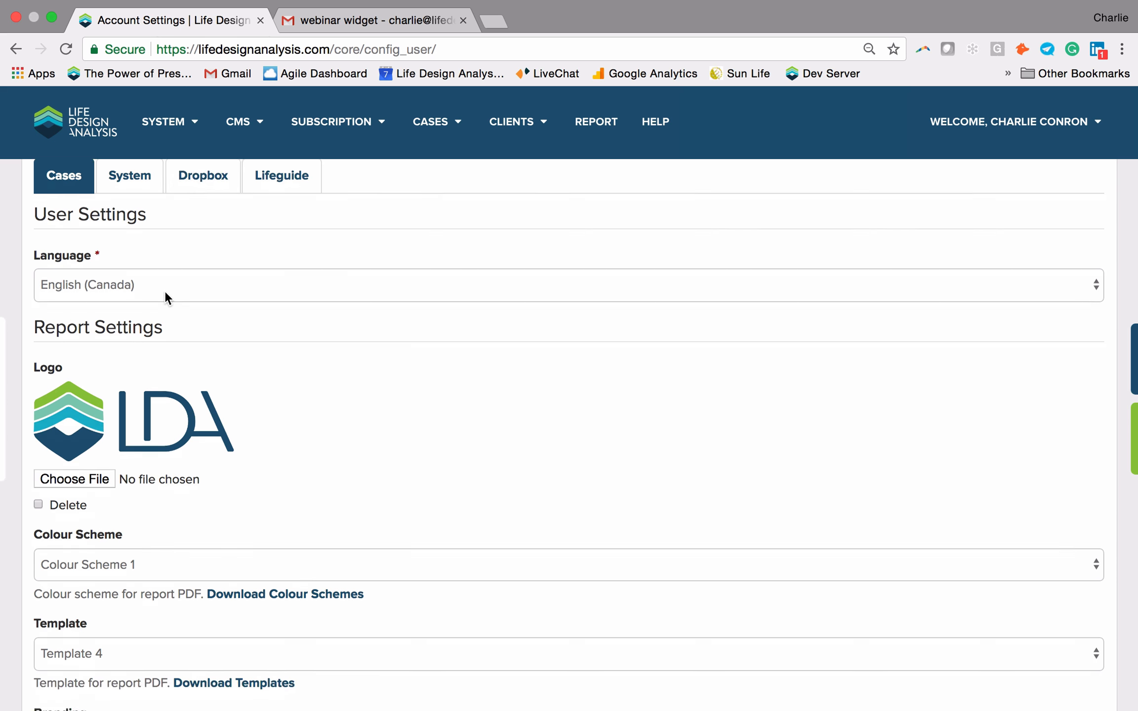
{"action": "scroll", "coordinate": [165, 292], "scroll_direction": "down", "scroll_amount": 1}
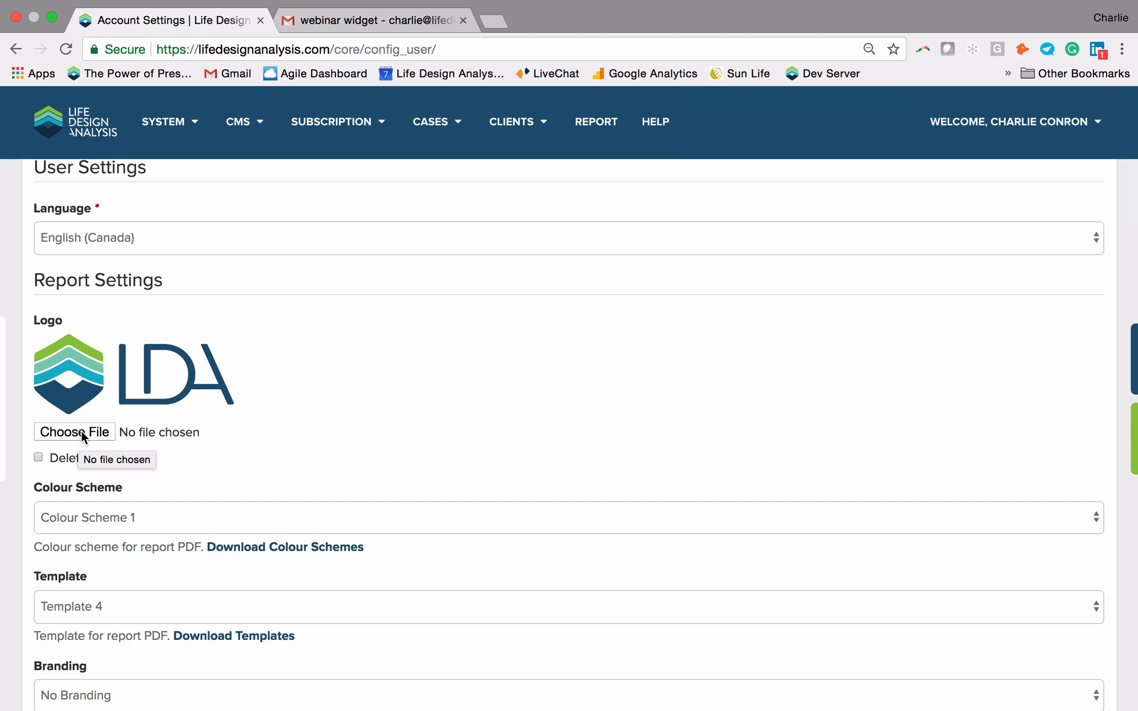
Step: Examine the file chooser for the report logo and the available colour schemes, cancelling the upload and keeping Colour Scheme 1
{"action": "left_click", "coordinate": [67, 431]}
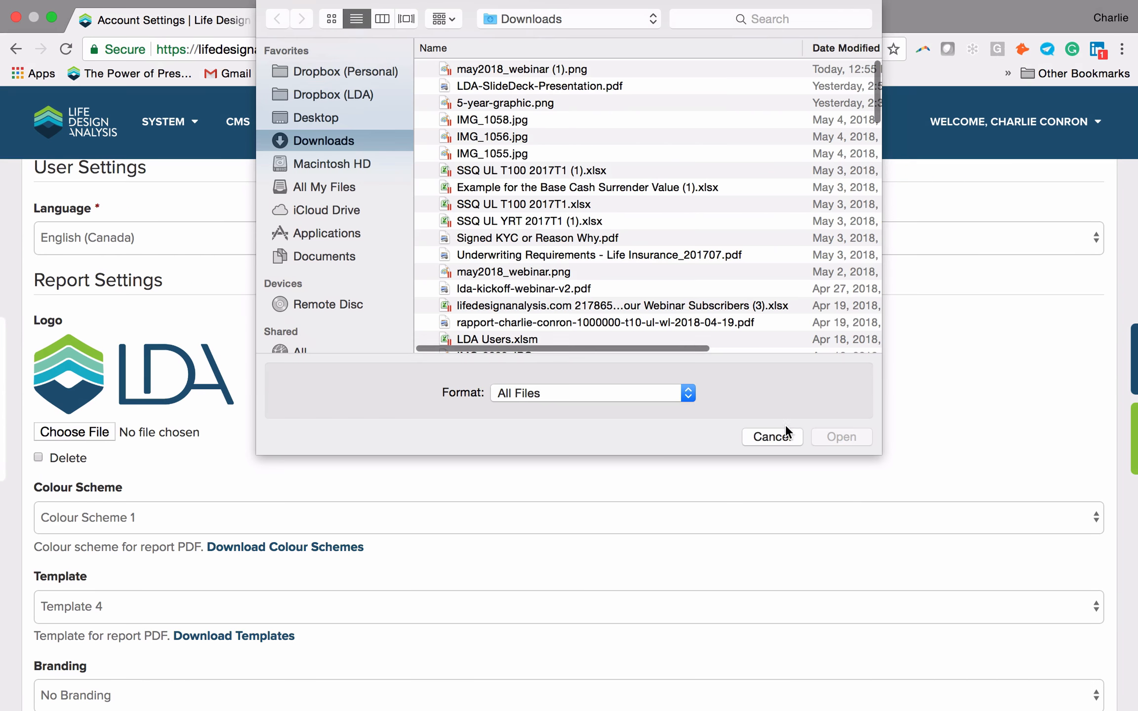
{"action": "left_click", "coordinate": [781, 435]}
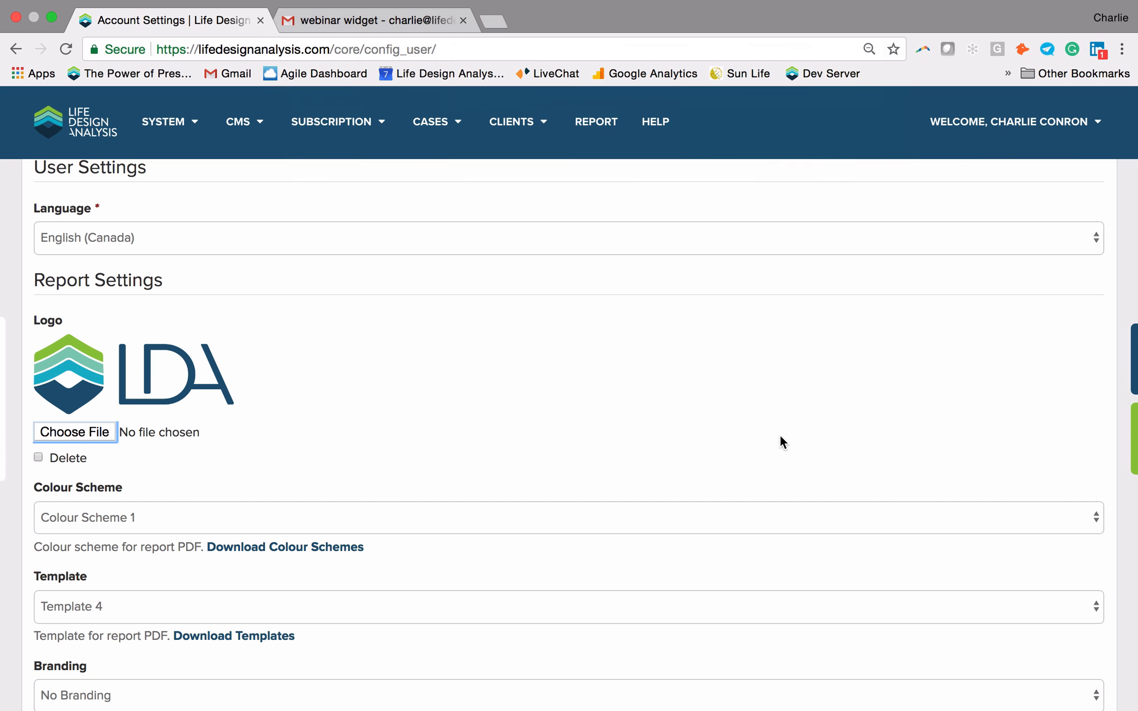
{"action": "scroll", "coordinate": [169, 372], "scroll_direction": "down", "scroll_amount": 5}
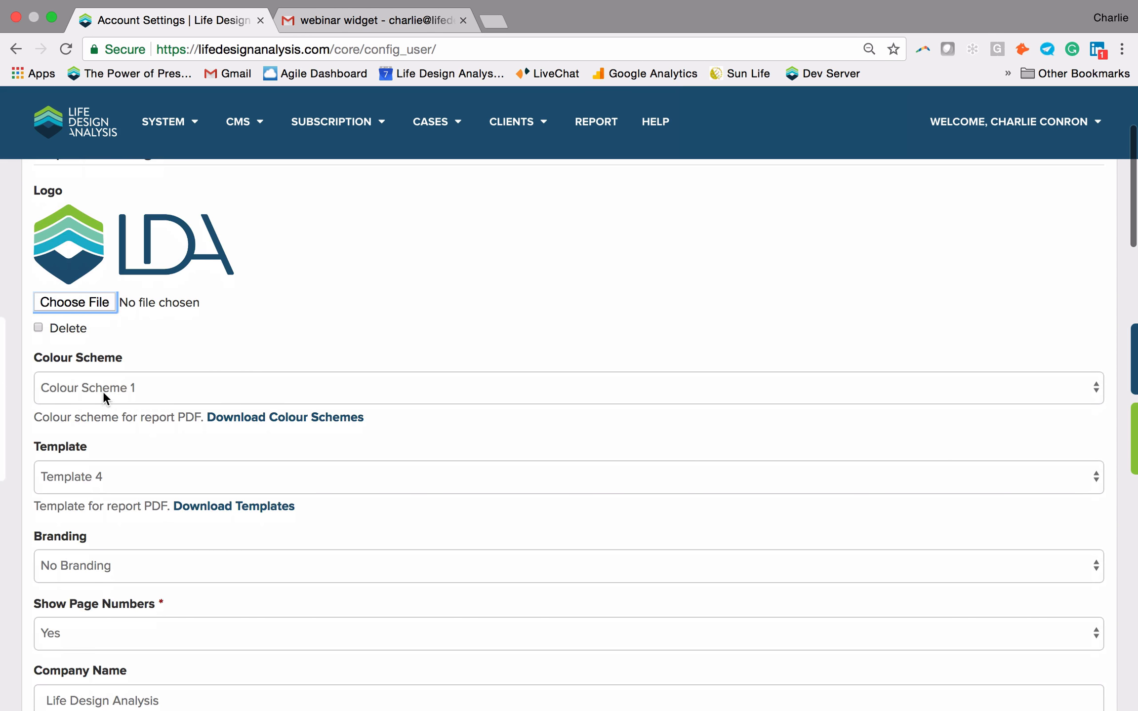
{"action": "left_click", "coordinate": [94, 394]}
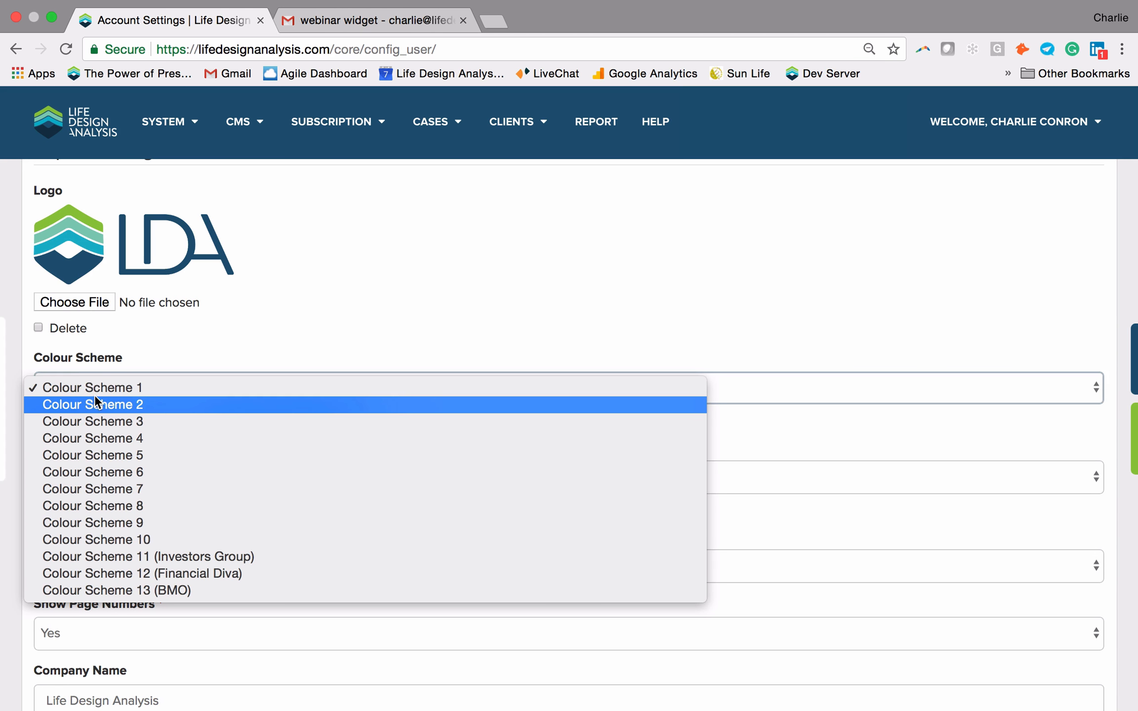
{"action": "left_click", "coordinate": [94, 389]}
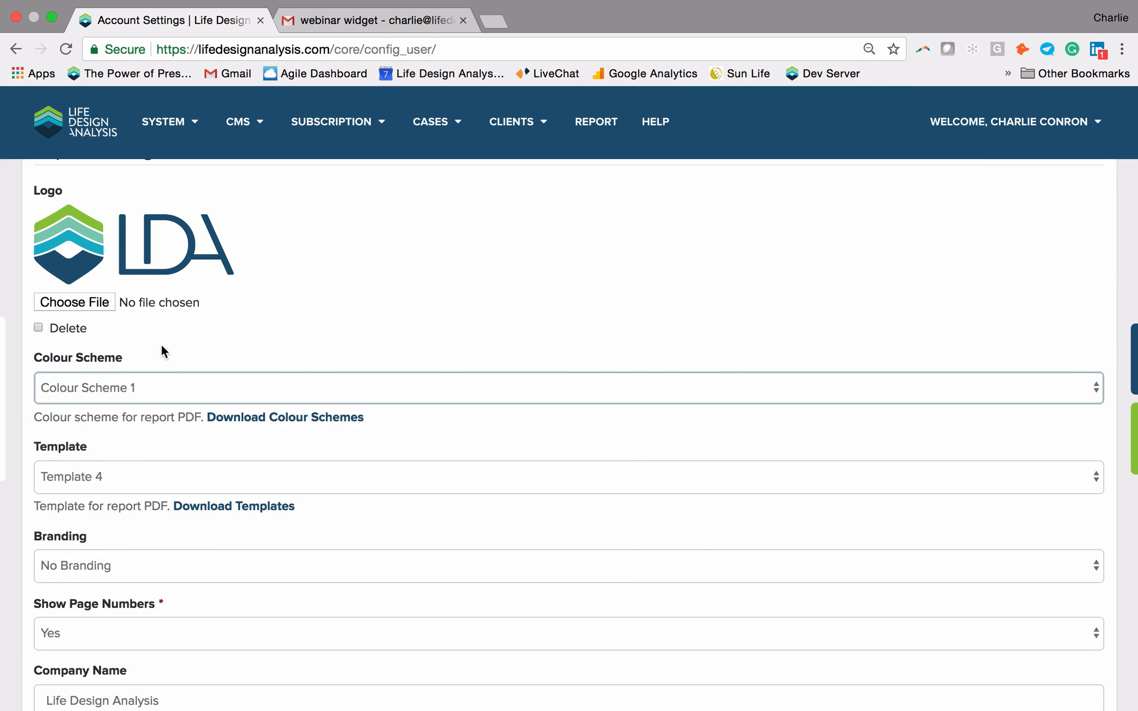
Step: Review the report's template, branding, page number, company name and presenter settings, and read through the mission statement
{"action": "scroll", "coordinate": [161, 345], "scroll_direction": "down", "scroll_amount": 4}
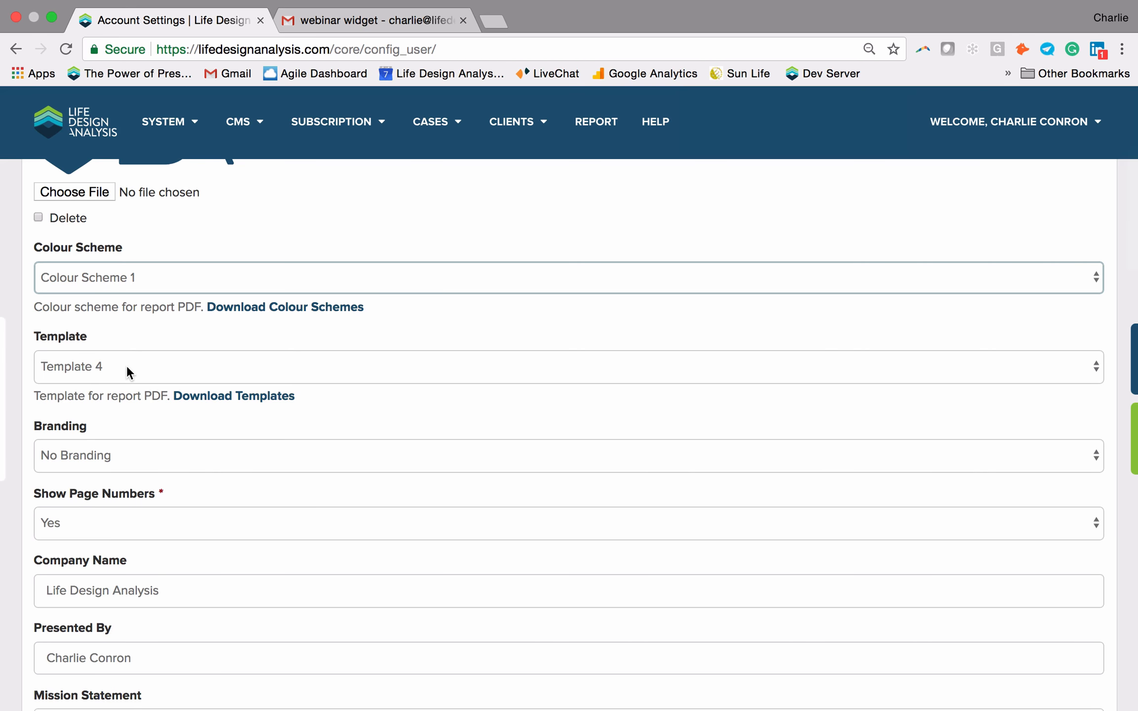
{"action": "scroll", "coordinate": [127, 365], "scroll_direction": "down", "scroll_amount": 8}
{"action": "scroll", "coordinate": [127, 366], "scroll_direction": "down", "scroll_amount": 4}
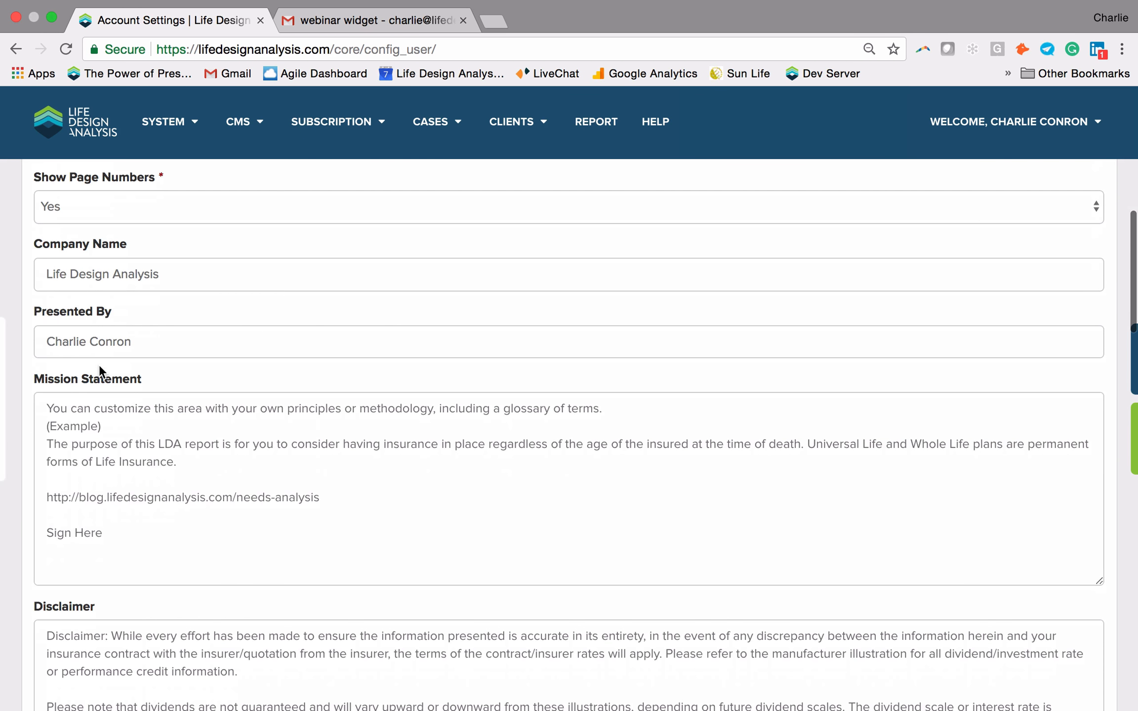
{"action": "scroll", "coordinate": [99, 365], "scroll_direction": "down", "scroll_amount": 2}
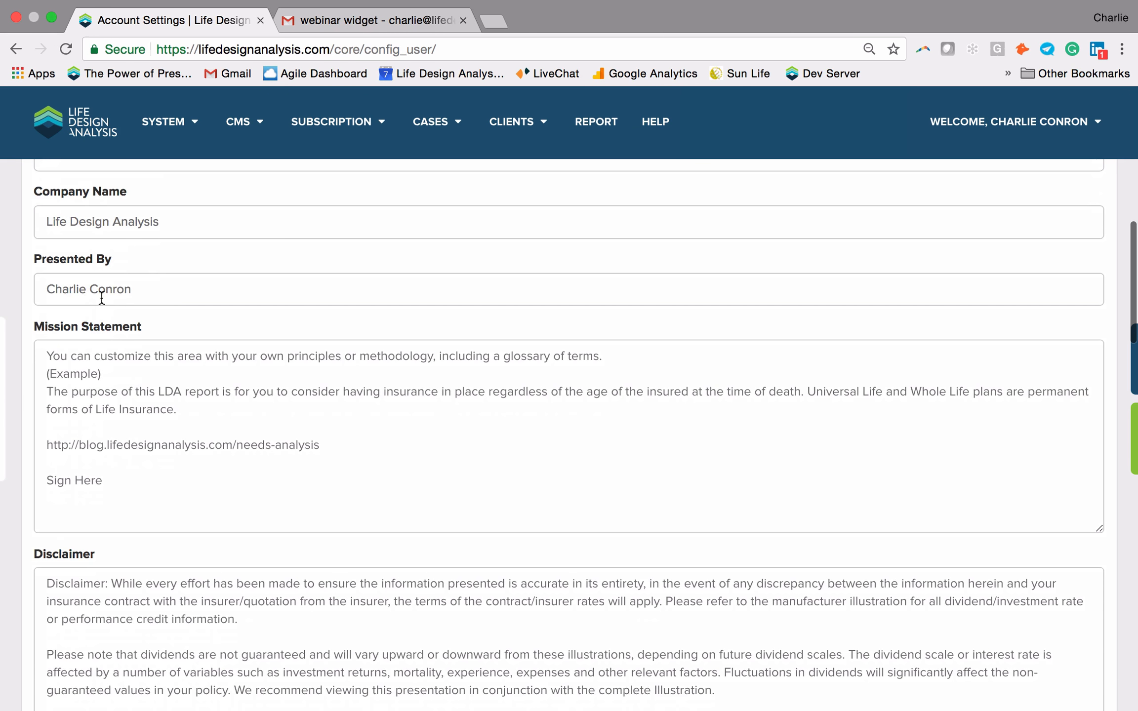
{"action": "scroll", "coordinate": [185, 449], "scroll_direction": "down", "scroll_amount": 1}
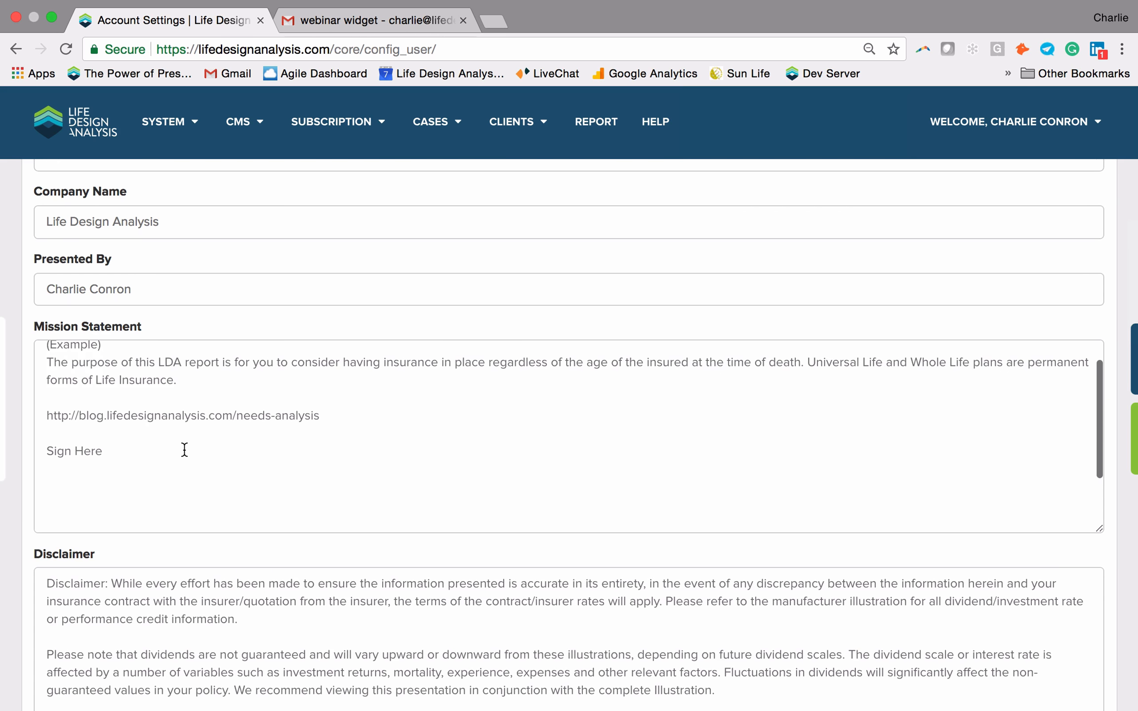
{"action": "scroll", "coordinate": [163, 435], "scroll_direction": "up", "scroll_amount": 1}
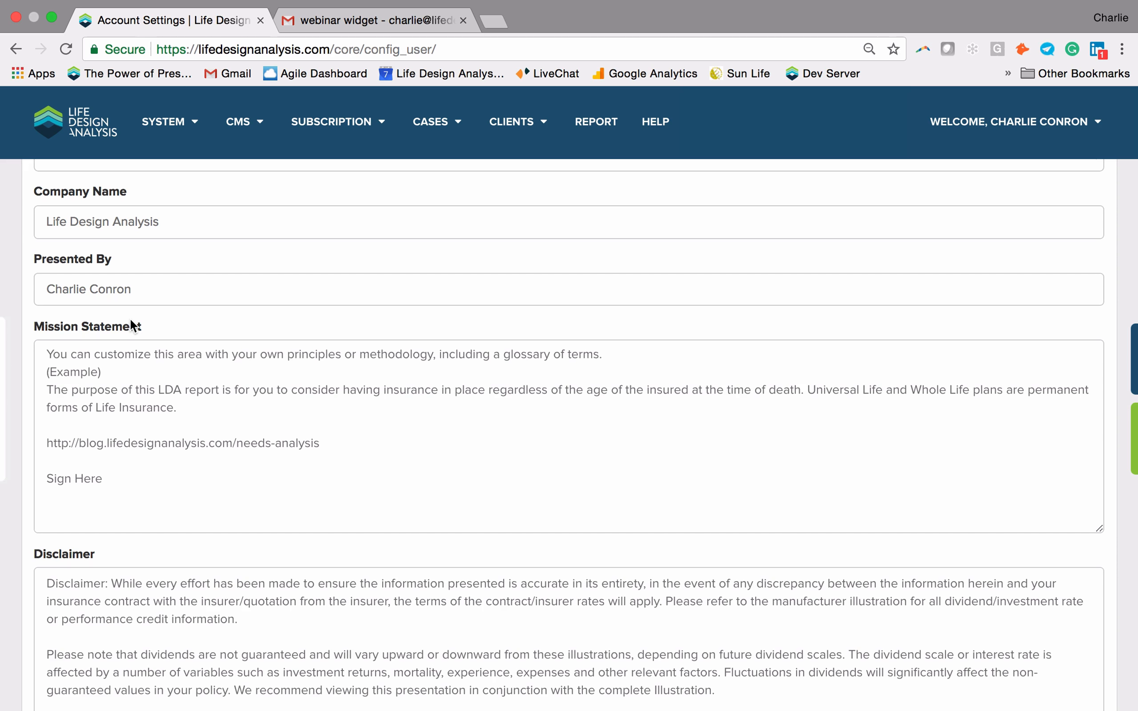
{"action": "scroll", "coordinate": [131, 323], "scroll_direction": "down", "scroll_amount": 2}
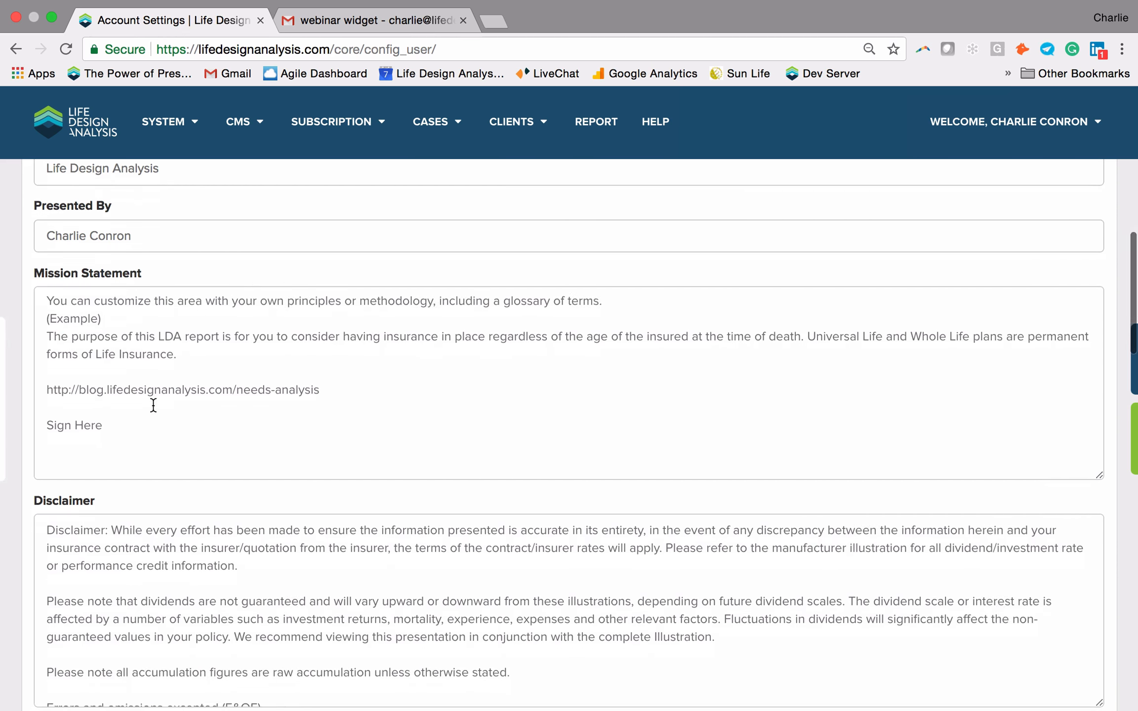
{"action": "scroll", "coordinate": [138, 370], "scroll_direction": "down", "scroll_amount": 1}
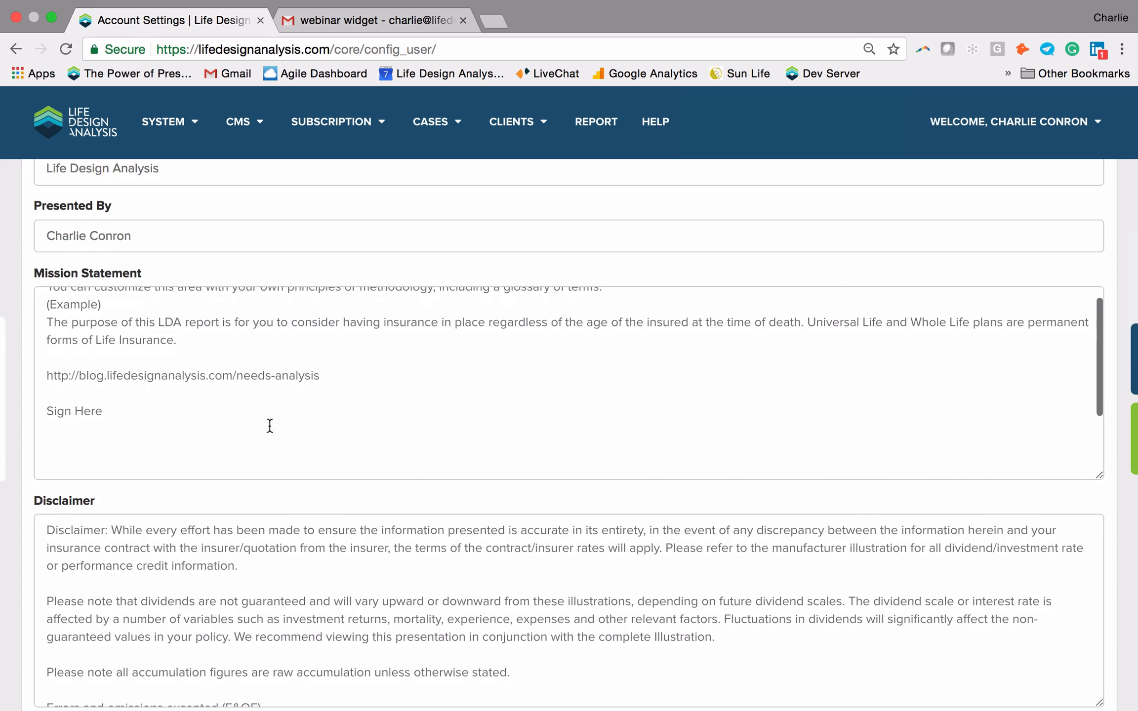
{"action": "scroll", "coordinate": [167, 351], "scroll_direction": "up", "scroll_amount": 1}
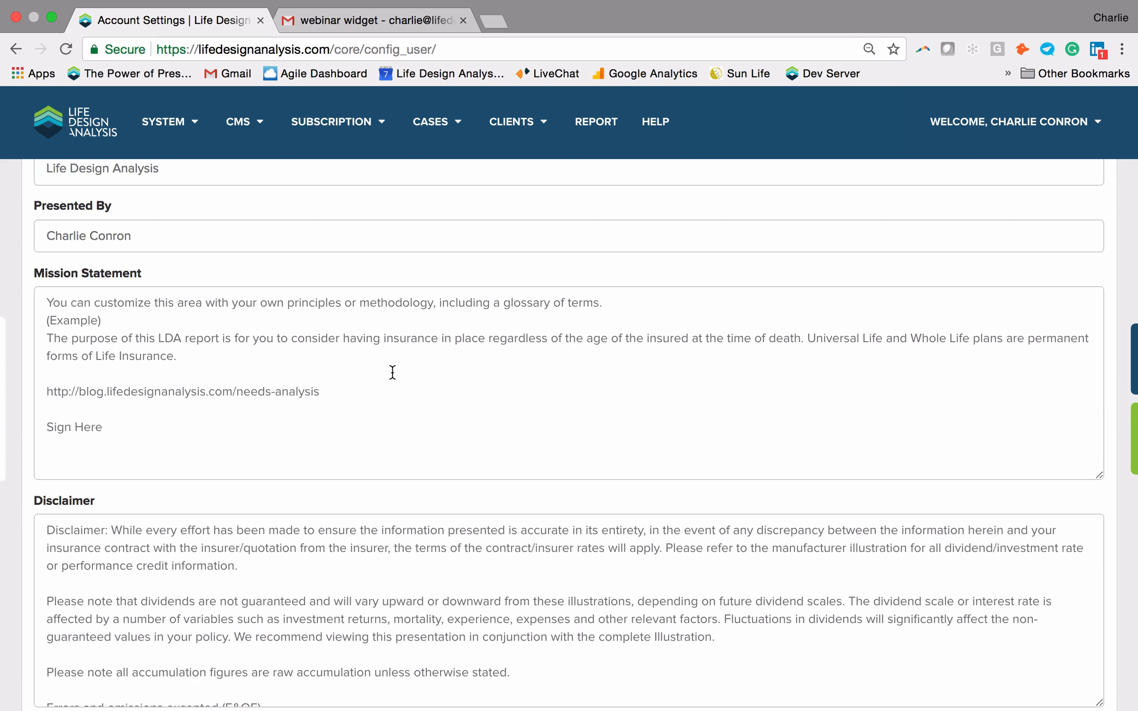
Step: Review the disclaimer, chart, contact, public timeout and default tax rate settings, and the list of default report components
{"action": "scroll", "coordinate": [393, 372], "scroll_direction": "down", "scroll_amount": 5}
{"action": "scroll", "coordinate": [353, 498], "scroll_direction": "down", "scroll_amount": 10}
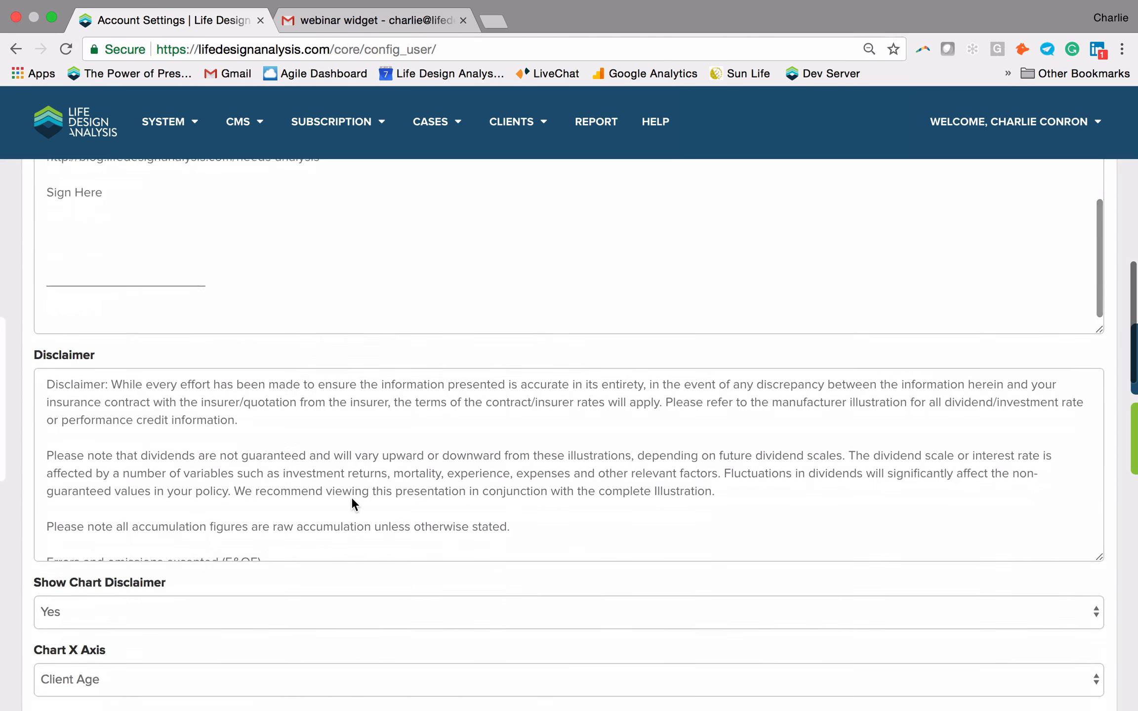
{"action": "scroll", "coordinate": [353, 498], "scroll_direction": "down", "scroll_amount": 2}
{"action": "scroll", "coordinate": [231, 574], "scroll_direction": "down", "scroll_amount": 10}
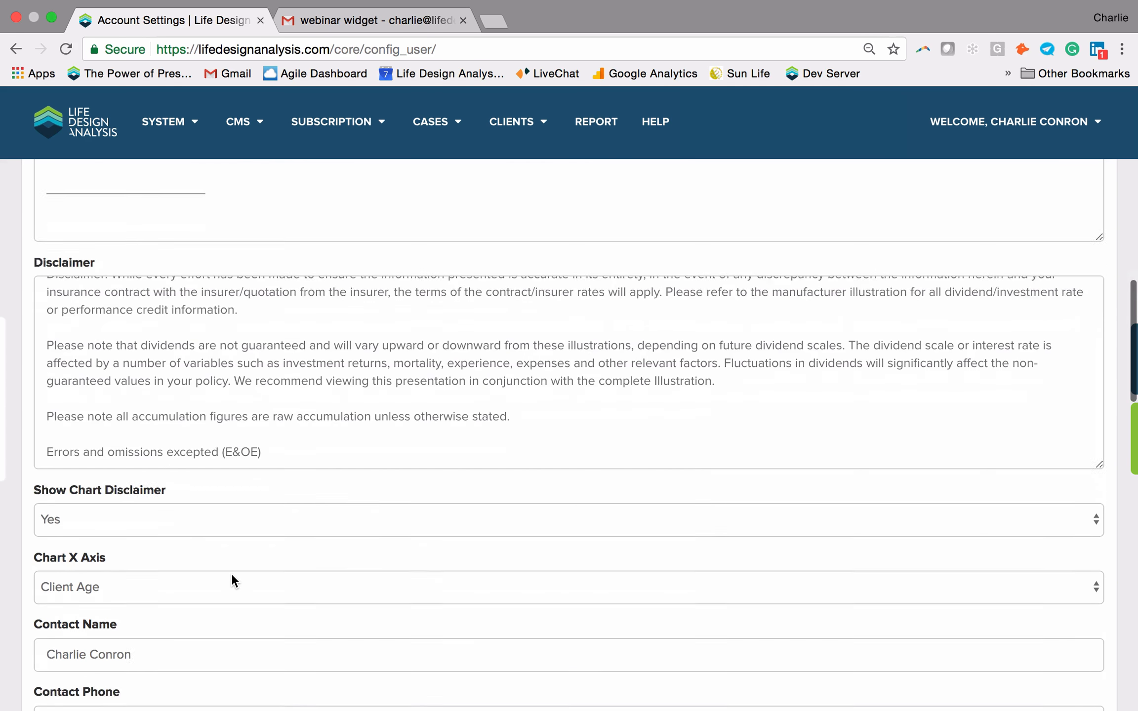
{"action": "scroll", "coordinate": [231, 573], "scroll_direction": "down", "scroll_amount": 3}
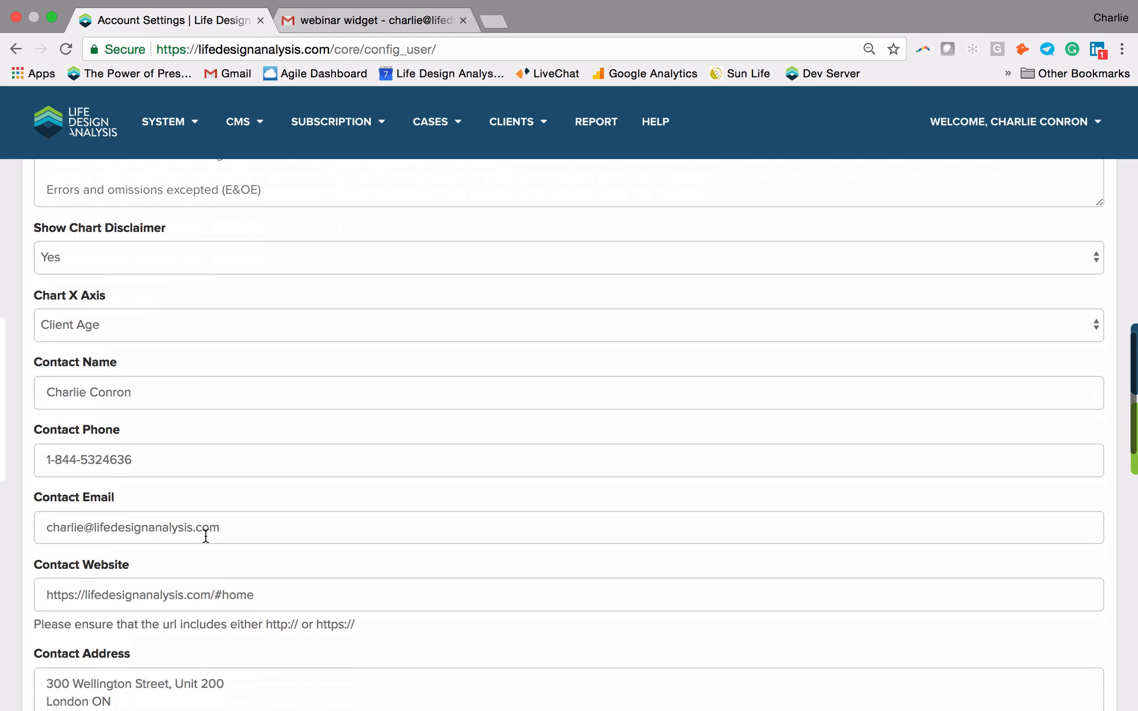
{"action": "scroll", "coordinate": [206, 536], "scroll_direction": "down", "scroll_amount": 9}
{"action": "scroll", "coordinate": [196, 523], "scroll_direction": "down", "scroll_amount": 9}
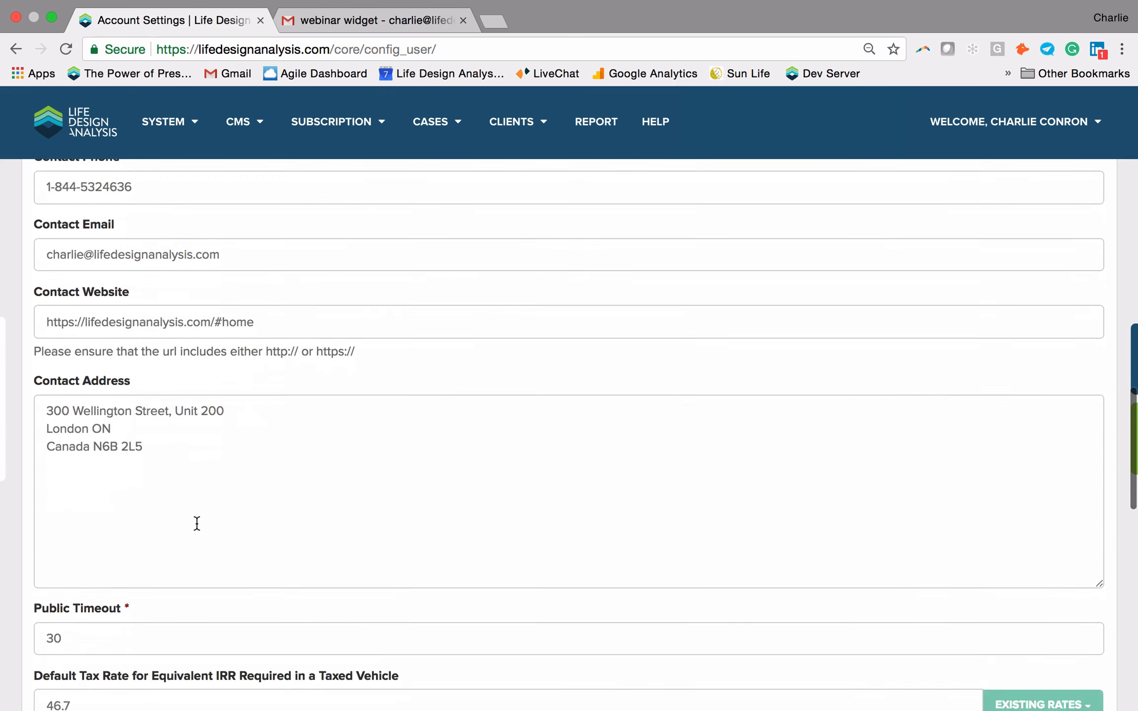
{"action": "scroll", "coordinate": [196, 523], "scroll_direction": "down", "scroll_amount": 12}
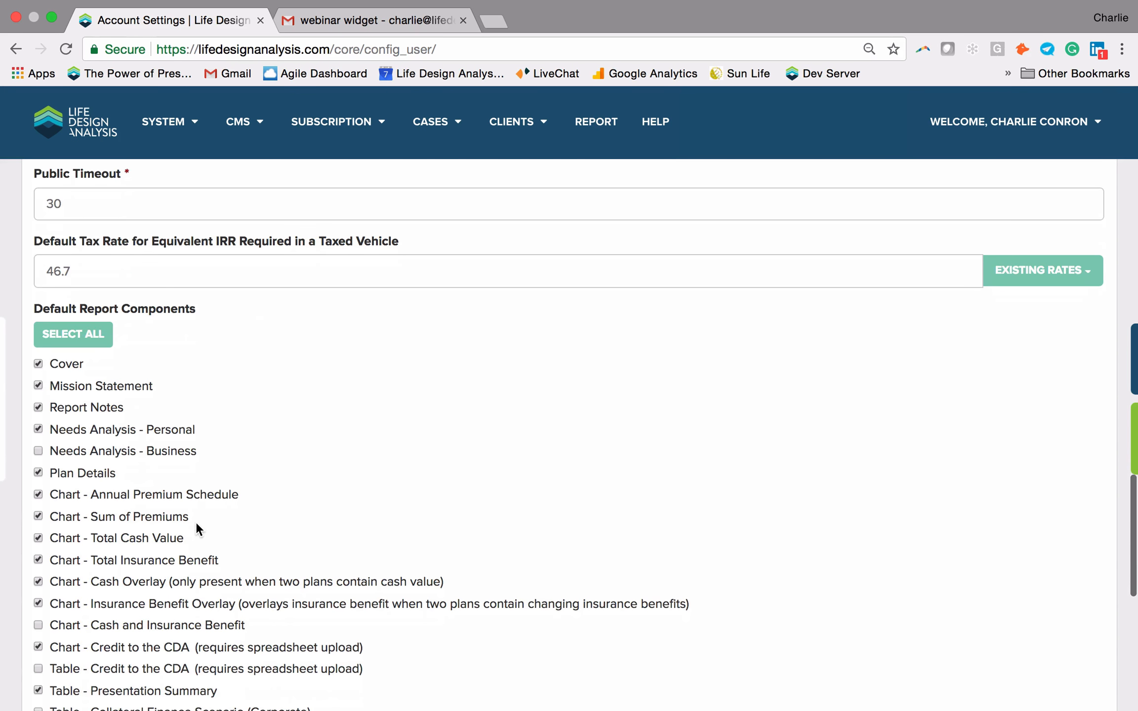
{"action": "scroll", "coordinate": [96, 516], "scroll_direction": "down", "scroll_amount": 5}
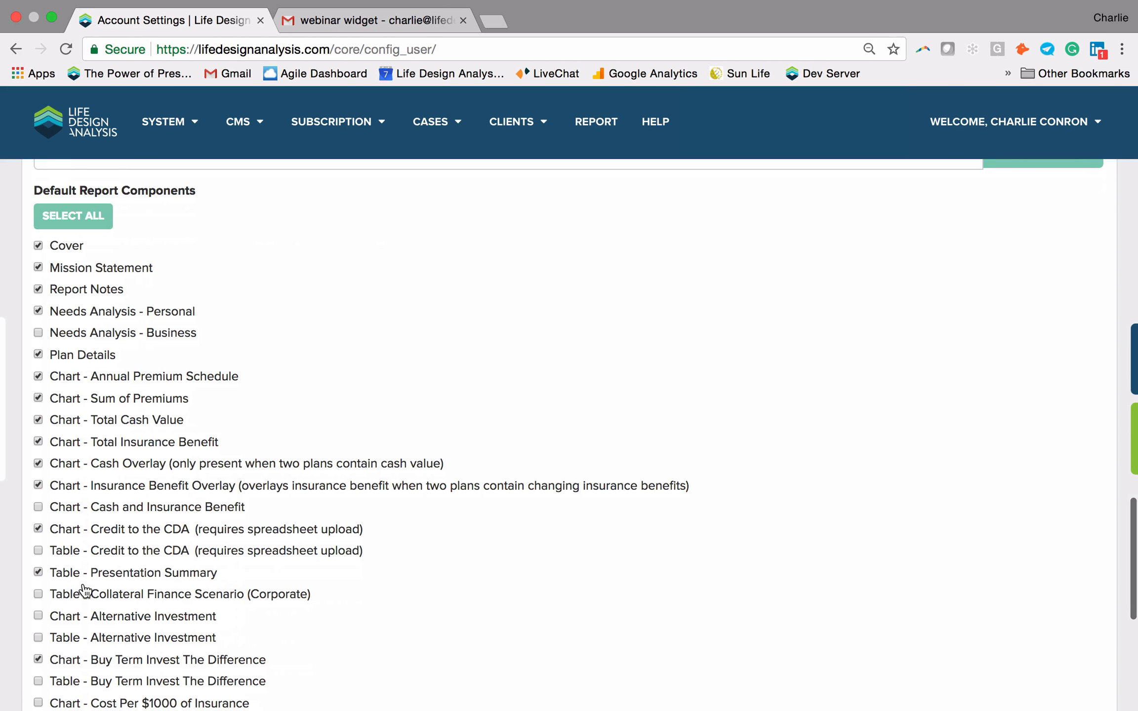
{"action": "scroll", "coordinate": [170, 601], "scroll_direction": "down", "scroll_amount": 8}
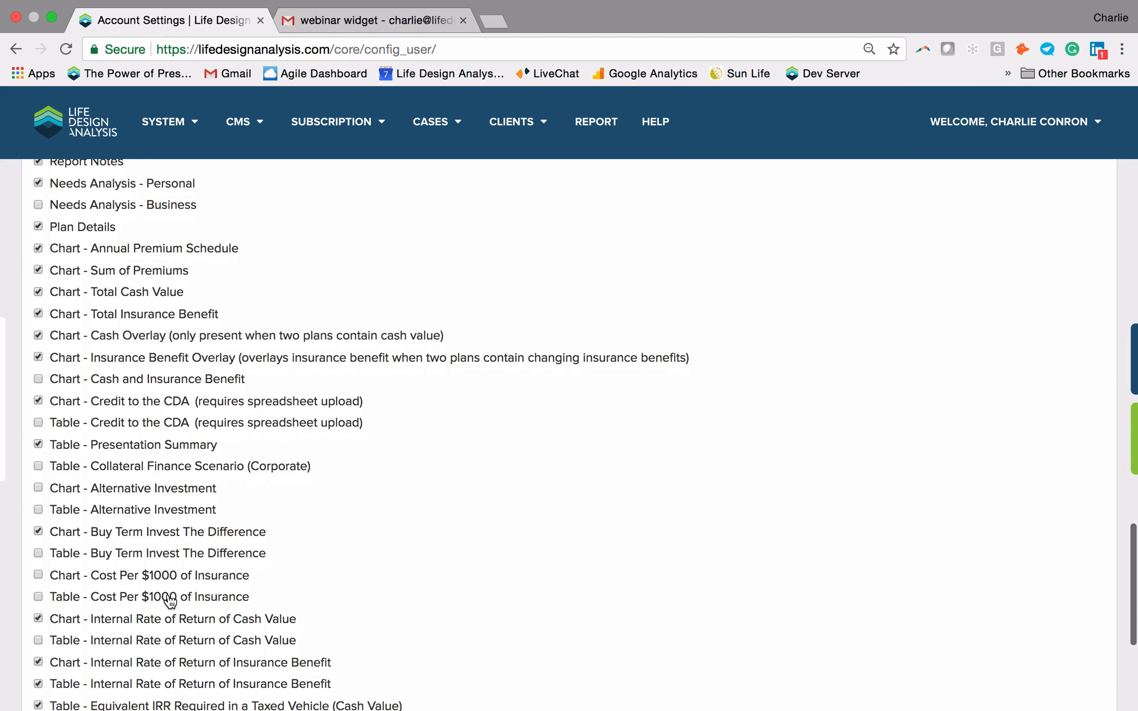
{"action": "scroll", "coordinate": [170, 602], "scroll_direction": "down", "scroll_amount": 2}
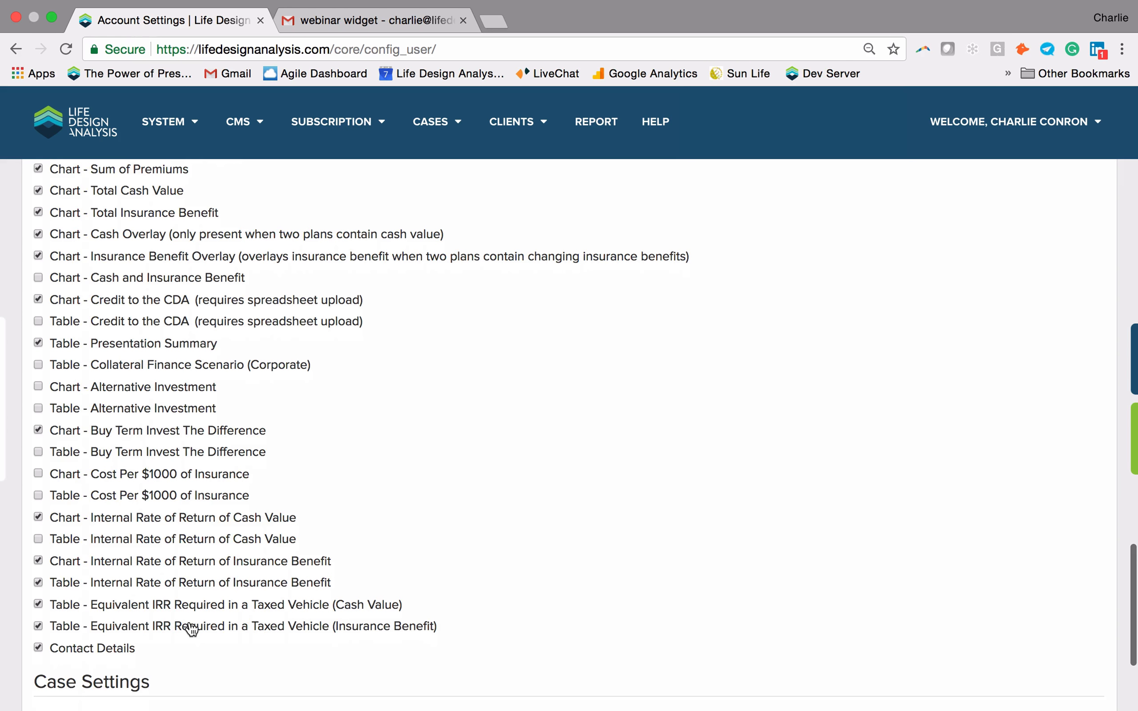
Step: Try including the Cost Per $1000 of Insurance chart in the default report components and clear it again
{"action": "scroll", "coordinate": [69, 576], "scroll_direction": "up", "scroll_amount": 3}
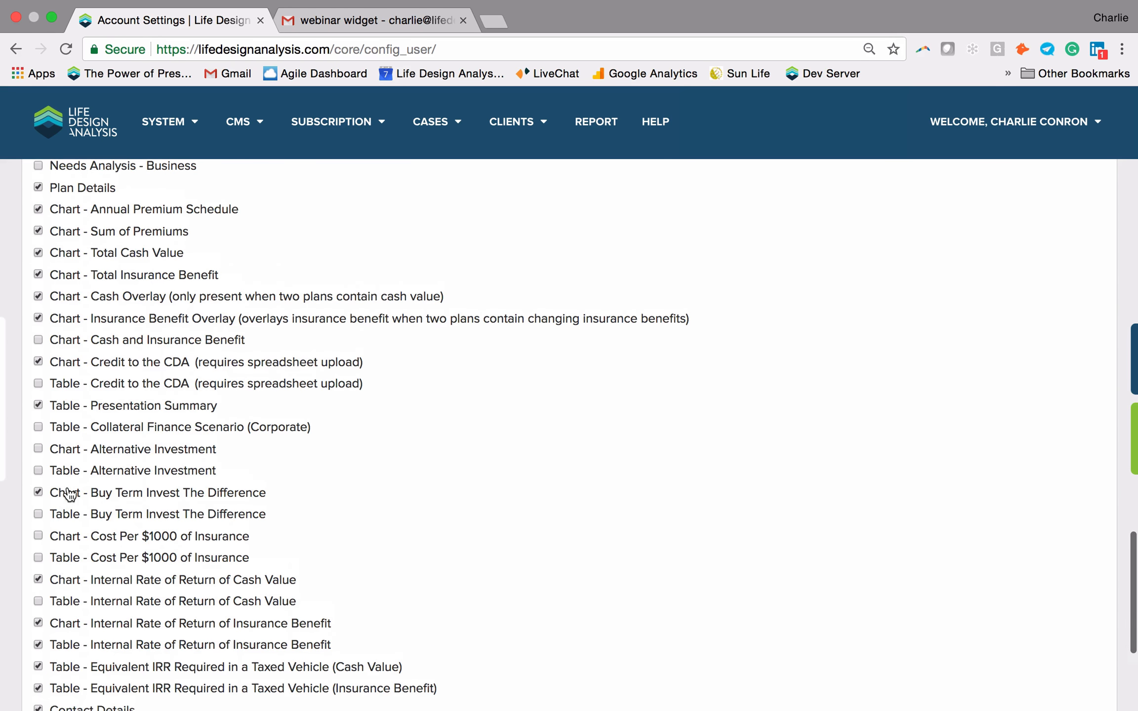
{"action": "scroll", "coordinate": [101, 297], "scroll_direction": "up", "scroll_amount": 5}
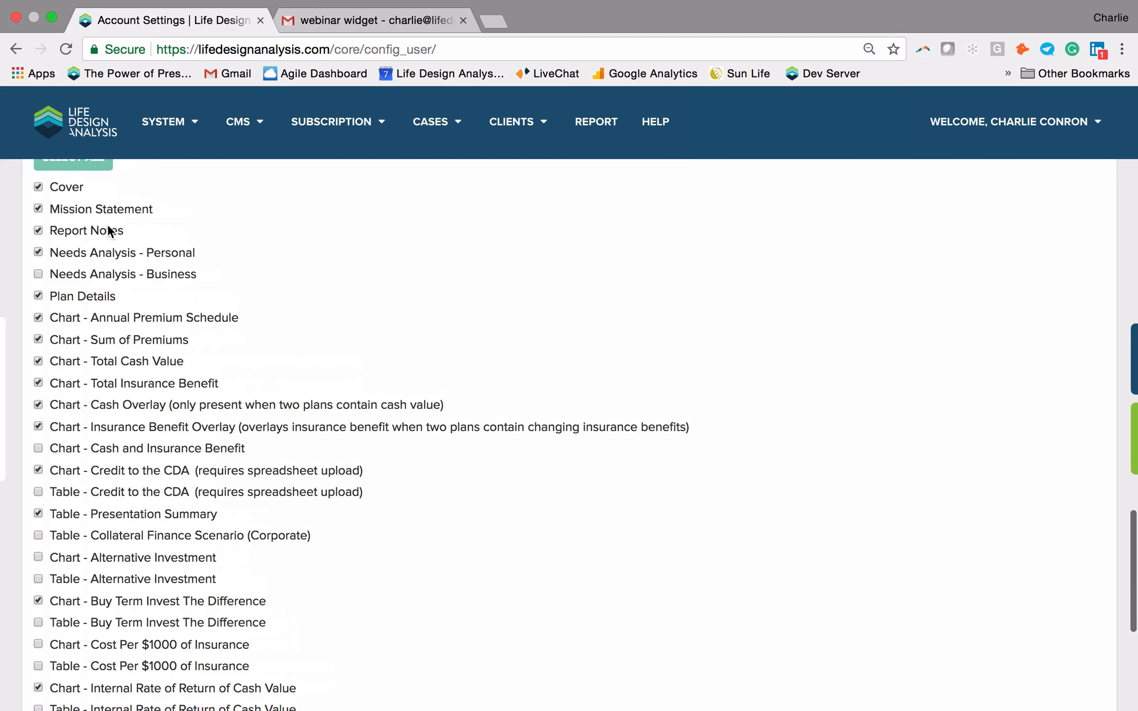
{"action": "scroll", "coordinate": [76, 351], "scroll_direction": "up", "scroll_amount": 3}
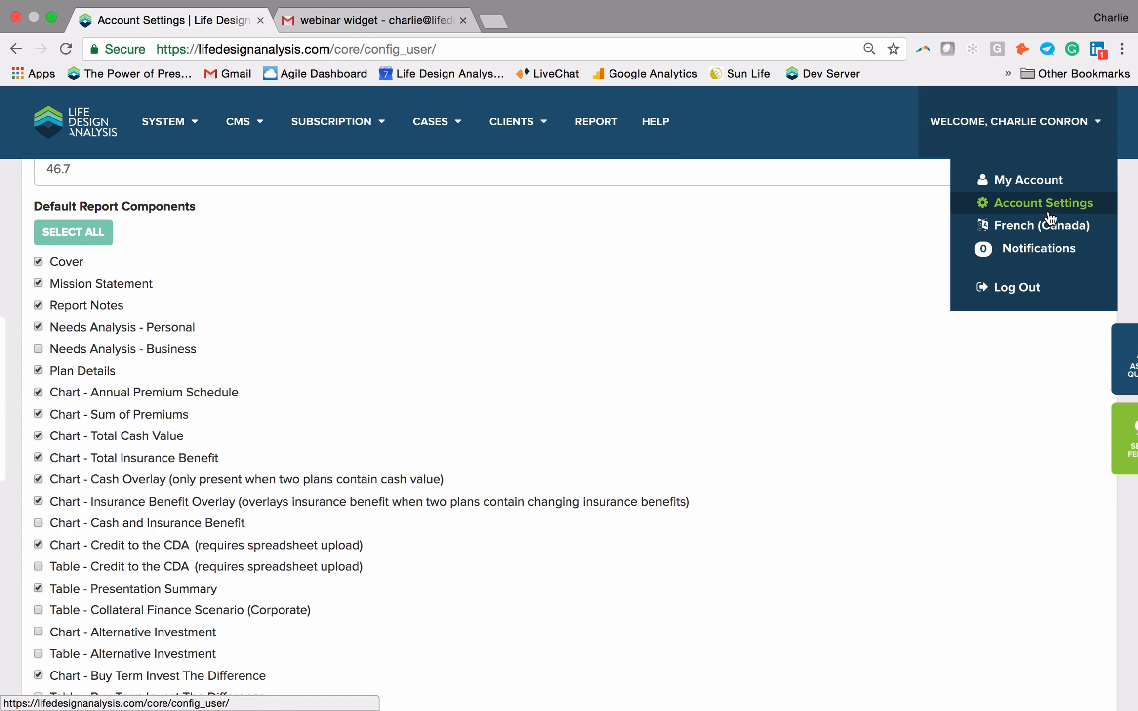
{"action": "scroll", "coordinate": [190, 474], "scroll_direction": "down", "scroll_amount": 2}
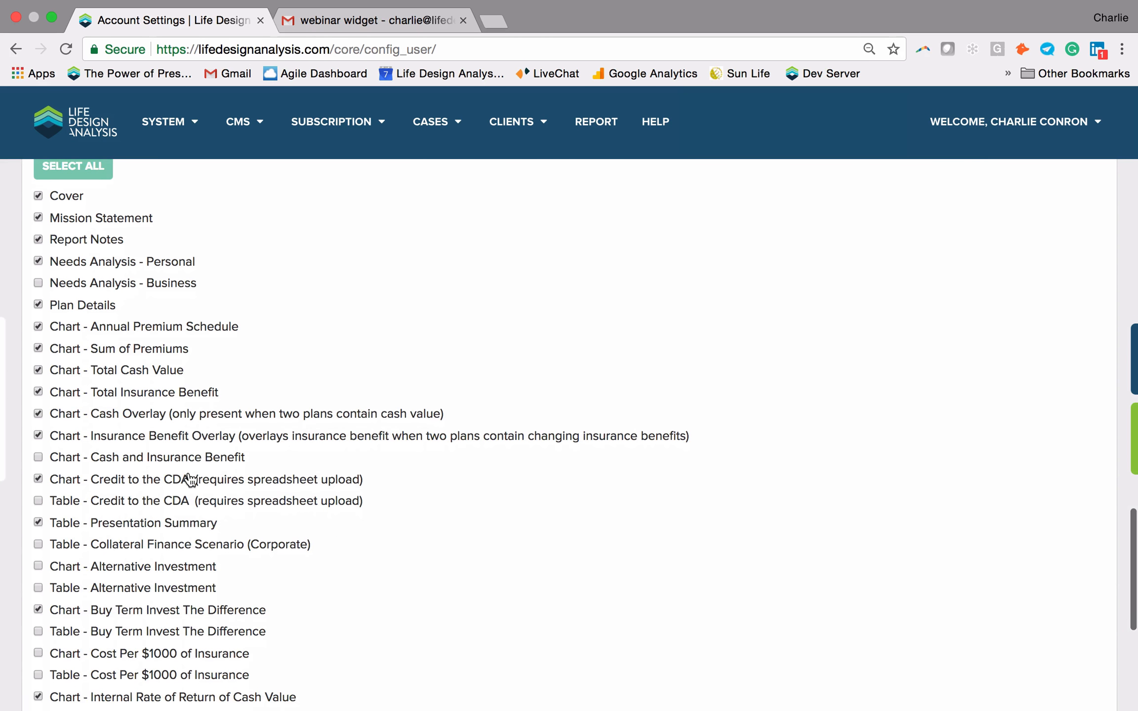
{"action": "scroll", "coordinate": [229, 582], "scroll_direction": "down", "scroll_amount": 1}
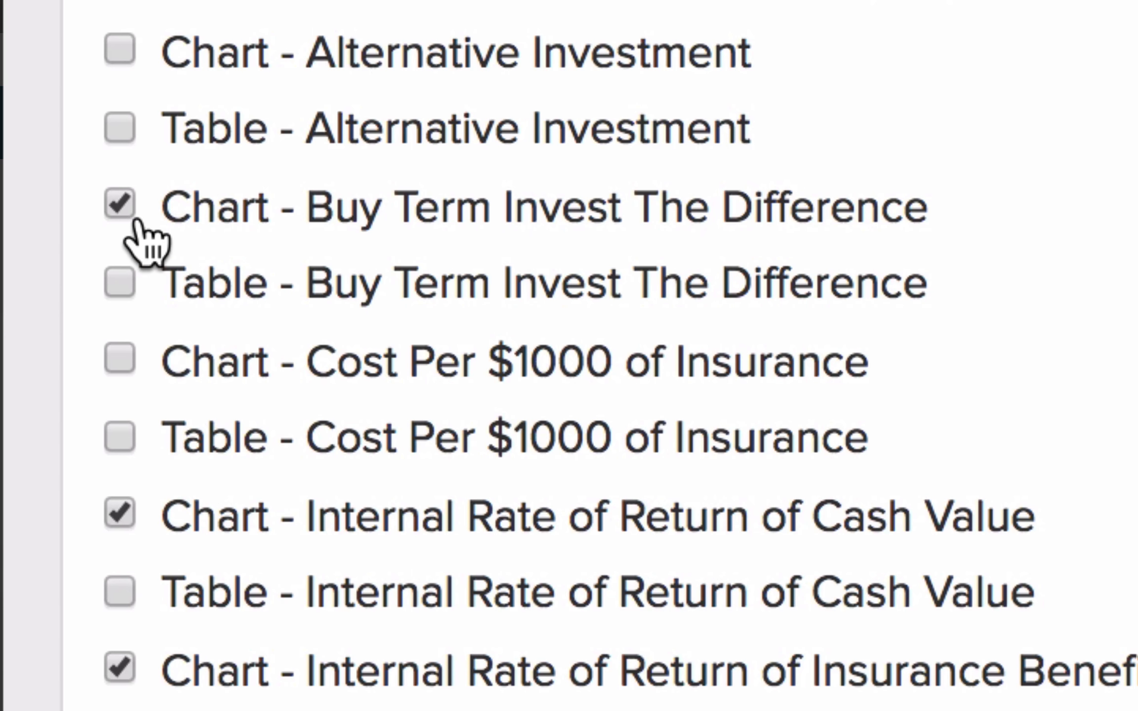
{"action": "scroll", "coordinate": [145, 241], "scroll_direction": "down", "scroll_amount": 1}
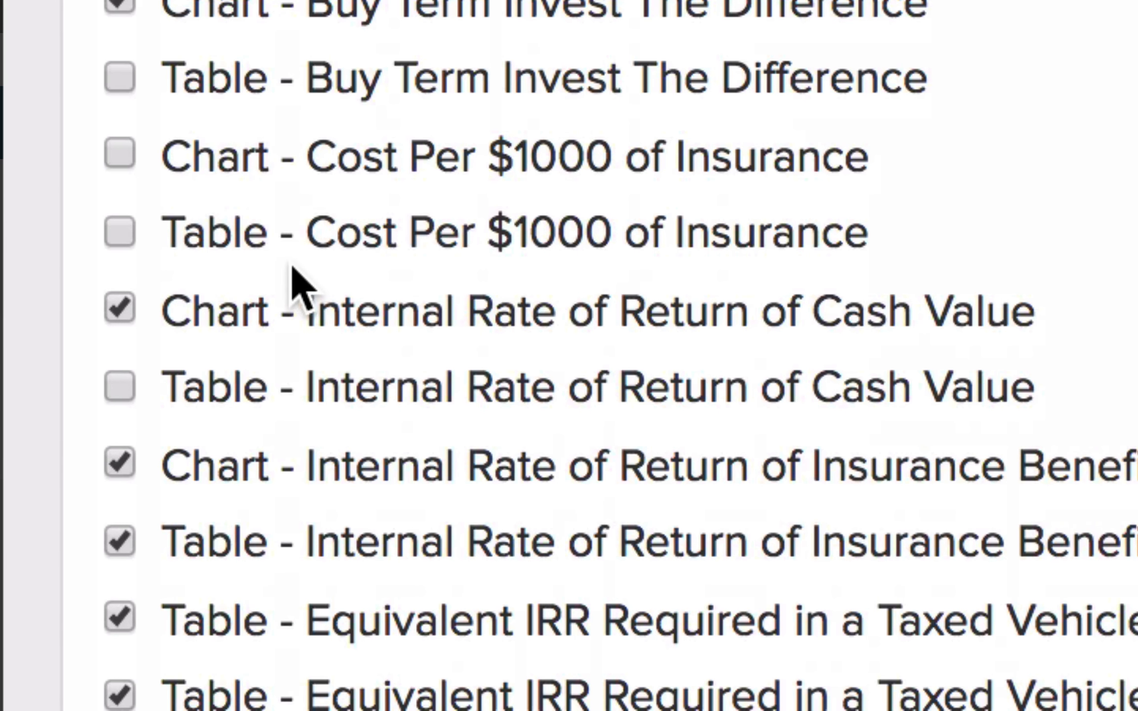
{"action": "left_click", "coordinate": [124, 153]}
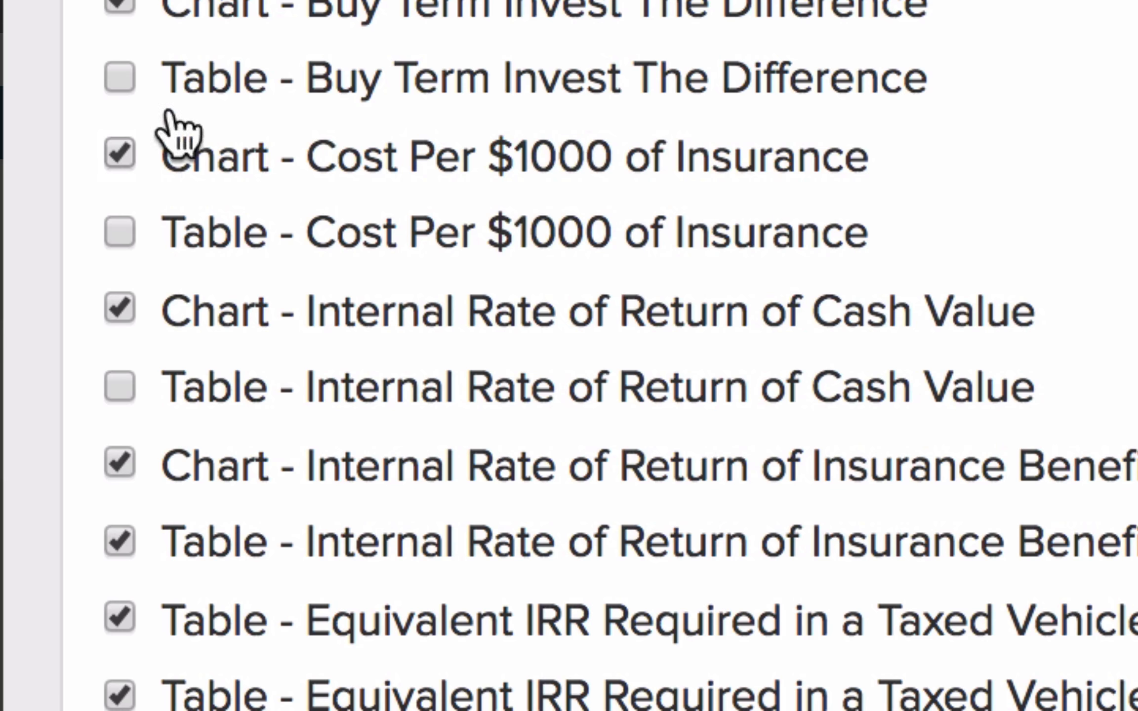
{"action": "left_click", "coordinate": [116, 153]}
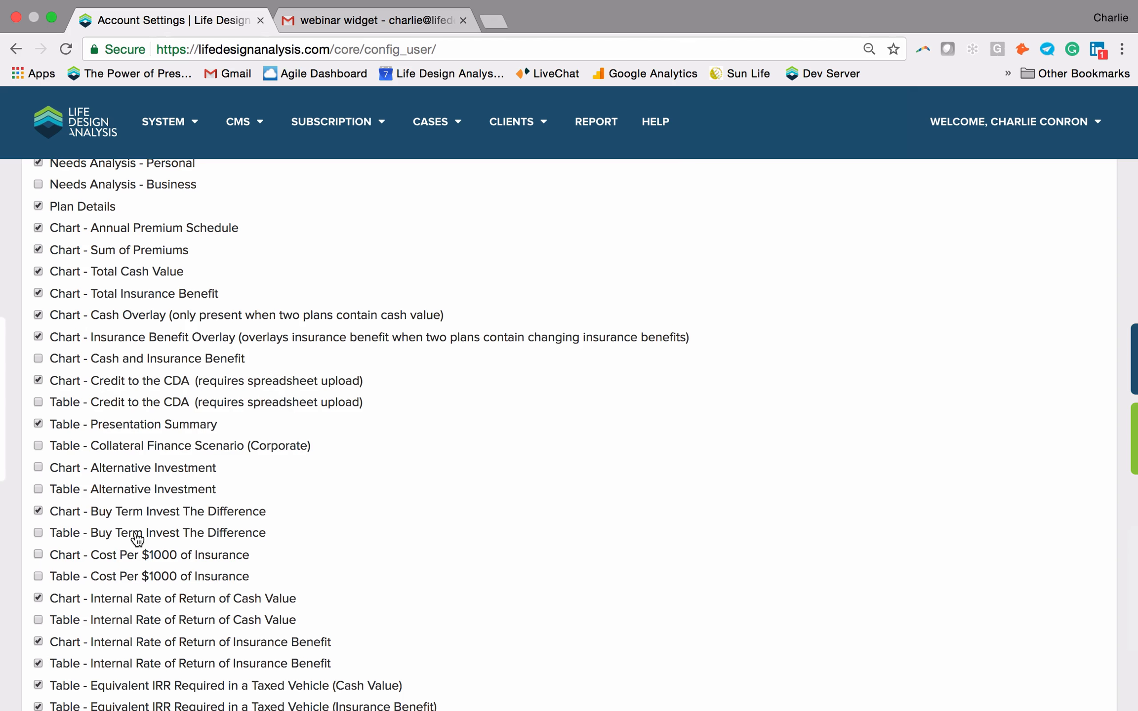
Step: Look over the remaining case settings and switch to the system section of the account settings
{"action": "scroll", "coordinate": [137, 539], "scroll_direction": "down", "scroll_amount": 2}
{"action": "scroll", "coordinate": [199, 415], "scroll_direction": "down", "scroll_amount": 3}
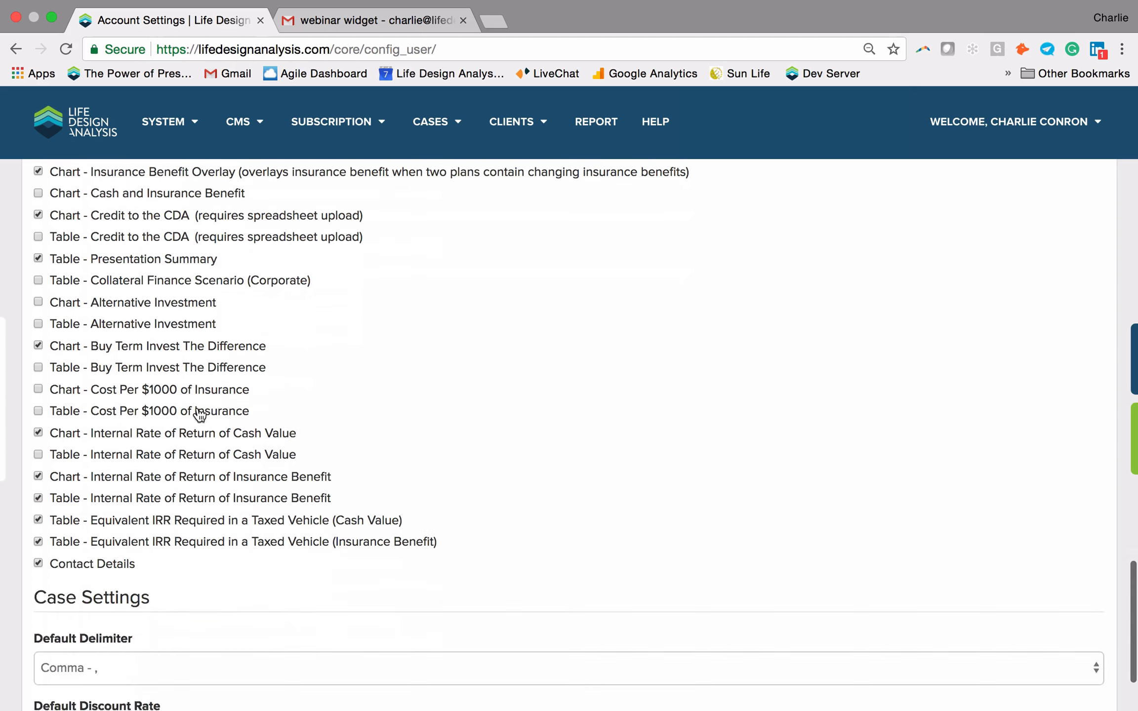
{"action": "scroll", "coordinate": [200, 415], "scroll_direction": "down", "scroll_amount": 3}
{"action": "scroll", "coordinate": [200, 415], "scroll_direction": "up", "scroll_amount": 15}
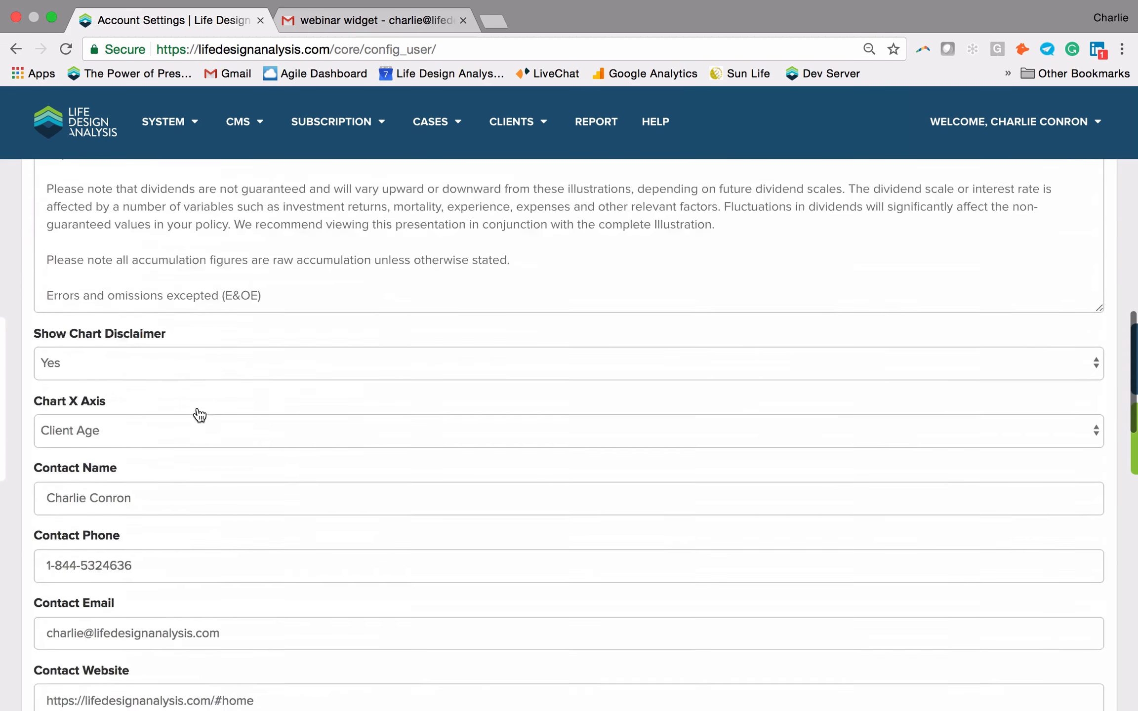
{"action": "scroll", "coordinate": [200, 415], "scroll_direction": "up", "scroll_amount": 15}
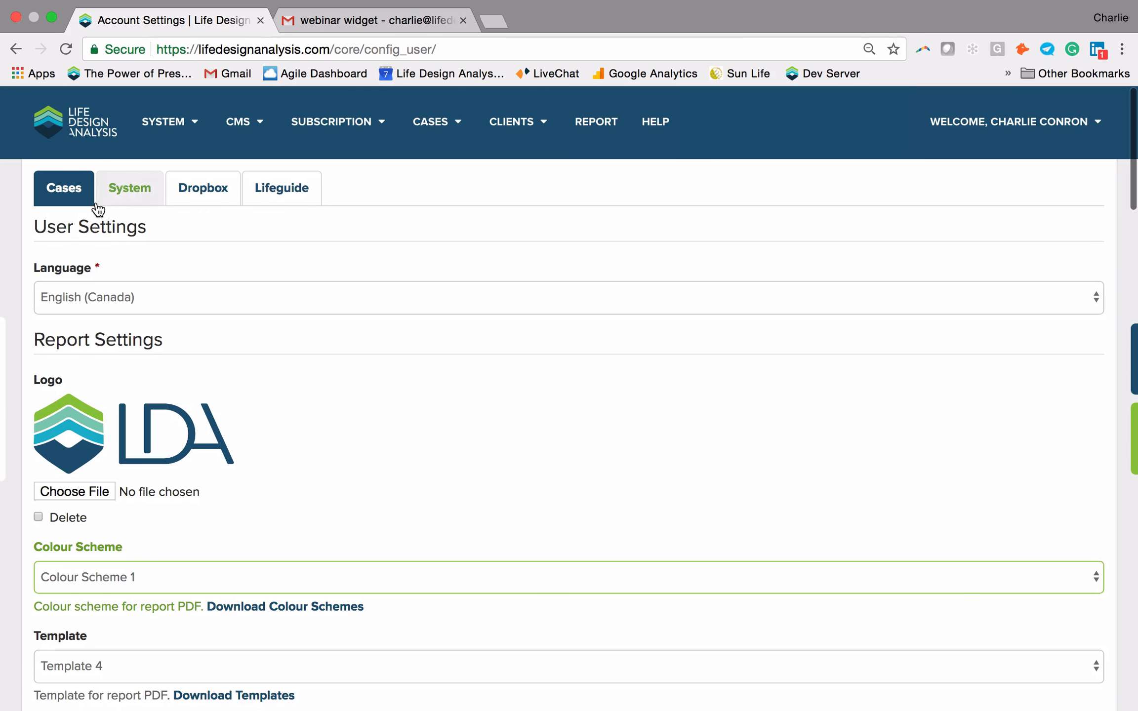
{"action": "left_click", "coordinate": [124, 192]}
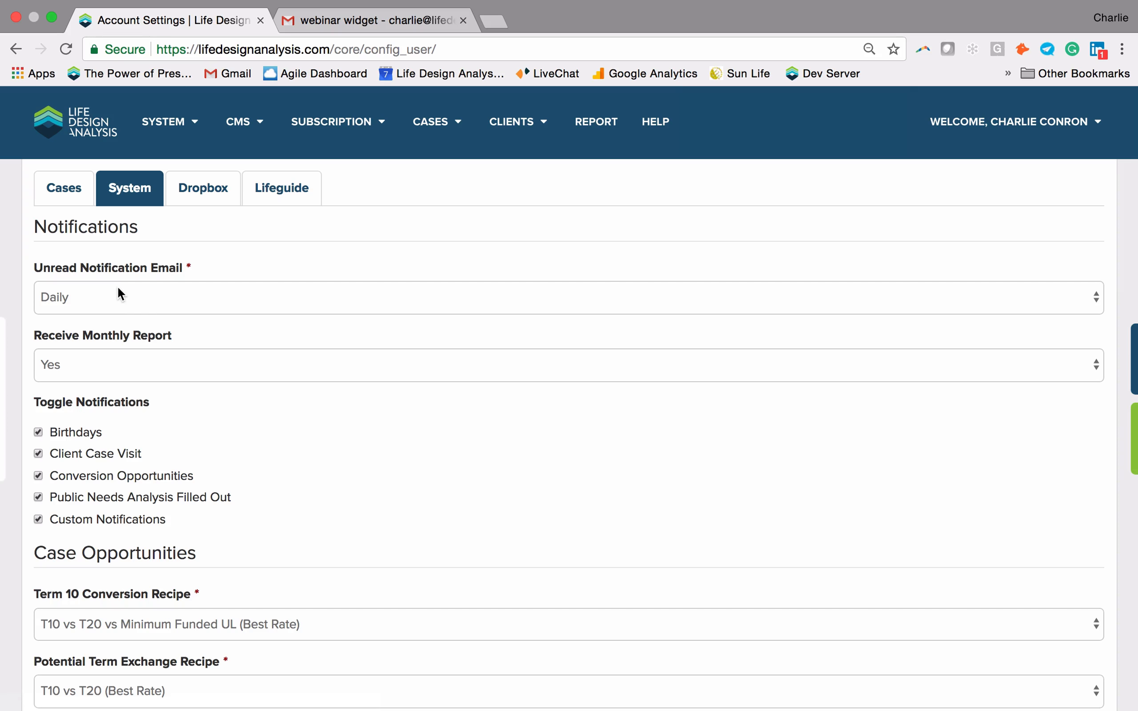
Step: Examine the unread notification email frequencies, keeping Daily, and review the monthly report and notification toggles
{"action": "left_click", "coordinate": [117, 291]}
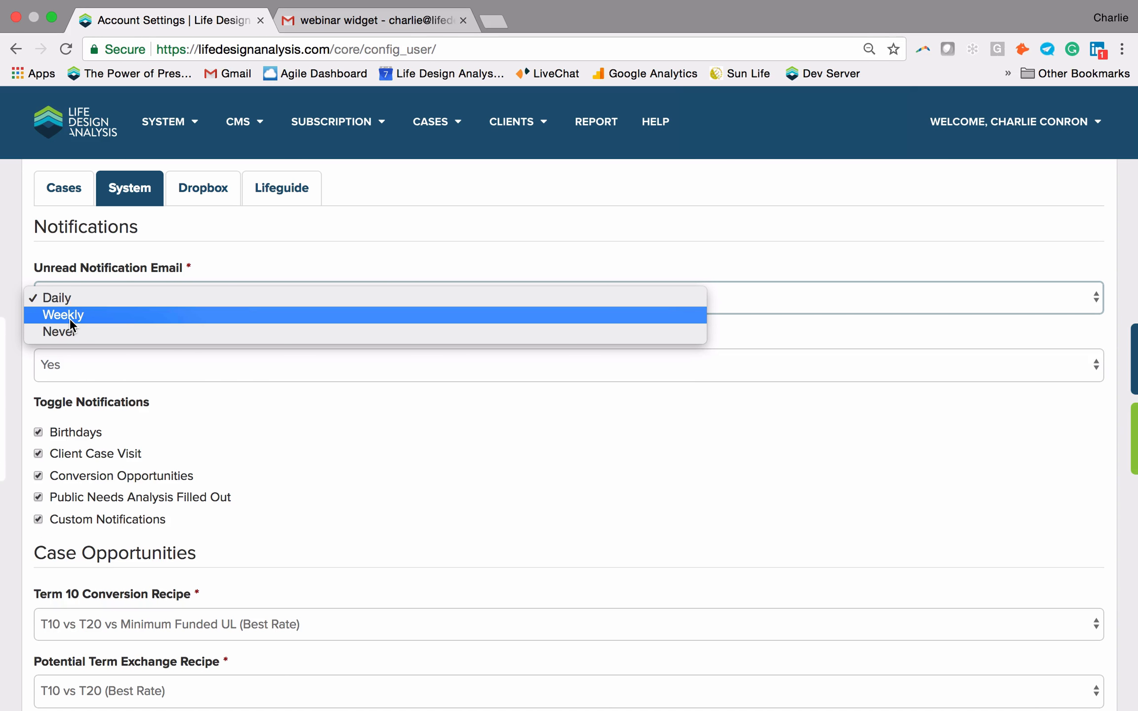
{"action": "left_click", "coordinate": [85, 253]}
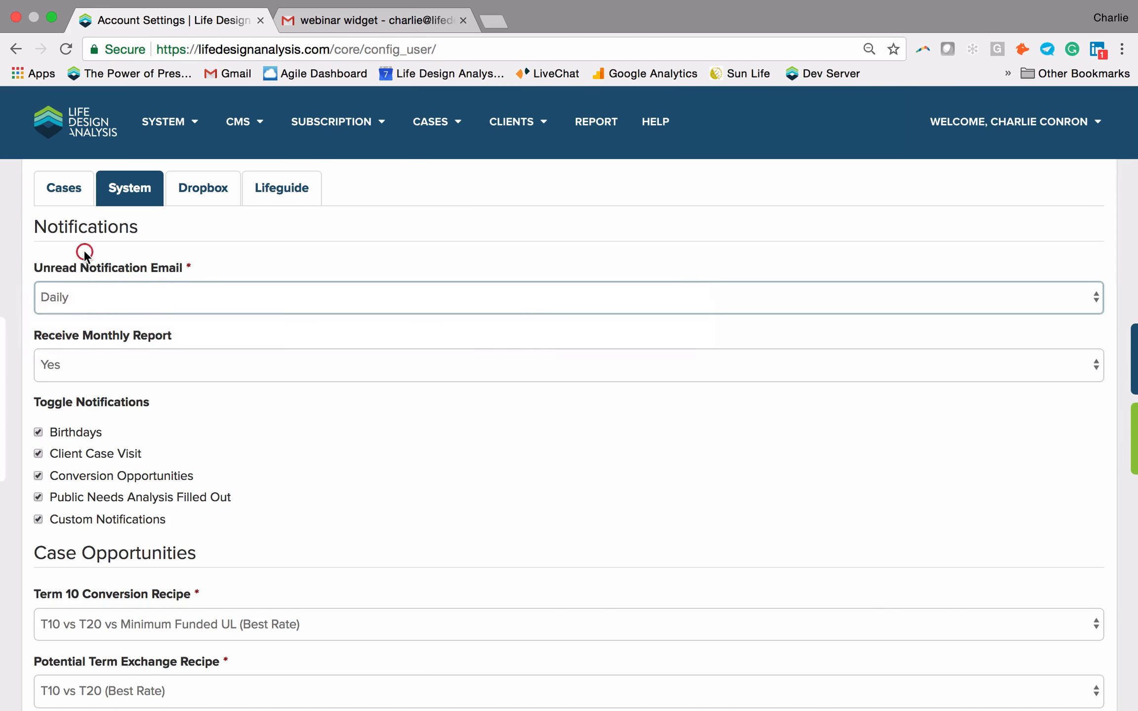
{"action": "scroll", "coordinate": [153, 312], "scroll_direction": "down", "scroll_amount": 1}
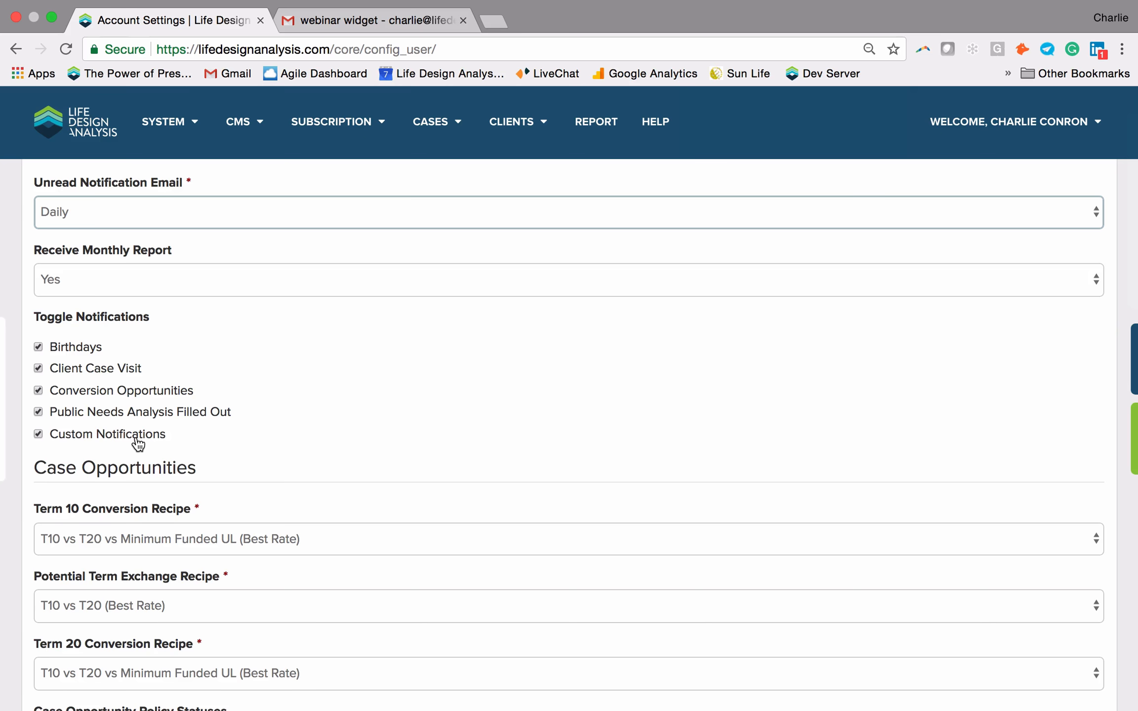
{"action": "scroll", "coordinate": [138, 445], "scroll_direction": "up", "scroll_amount": 2}
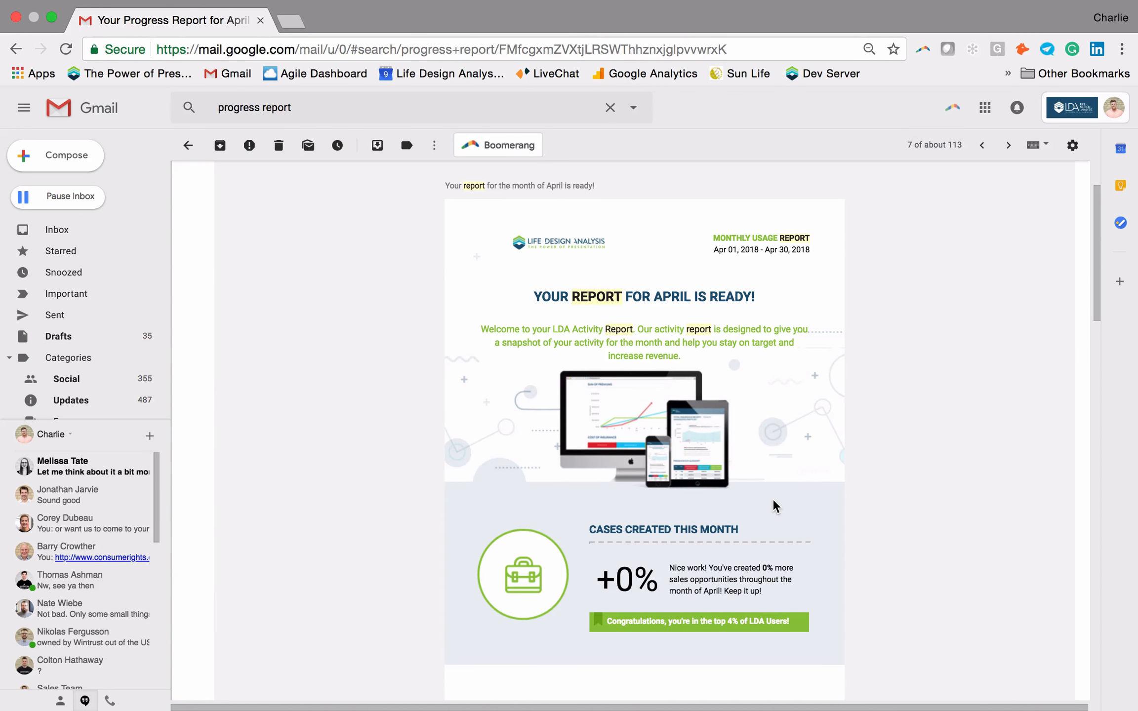
Step: Read the April progress report email in Gmail through its face value, shared cases, case opportunities and product mix sections
{"action": "scroll", "coordinate": [774, 506], "scroll_direction": "down", "scroll_amount": 7}
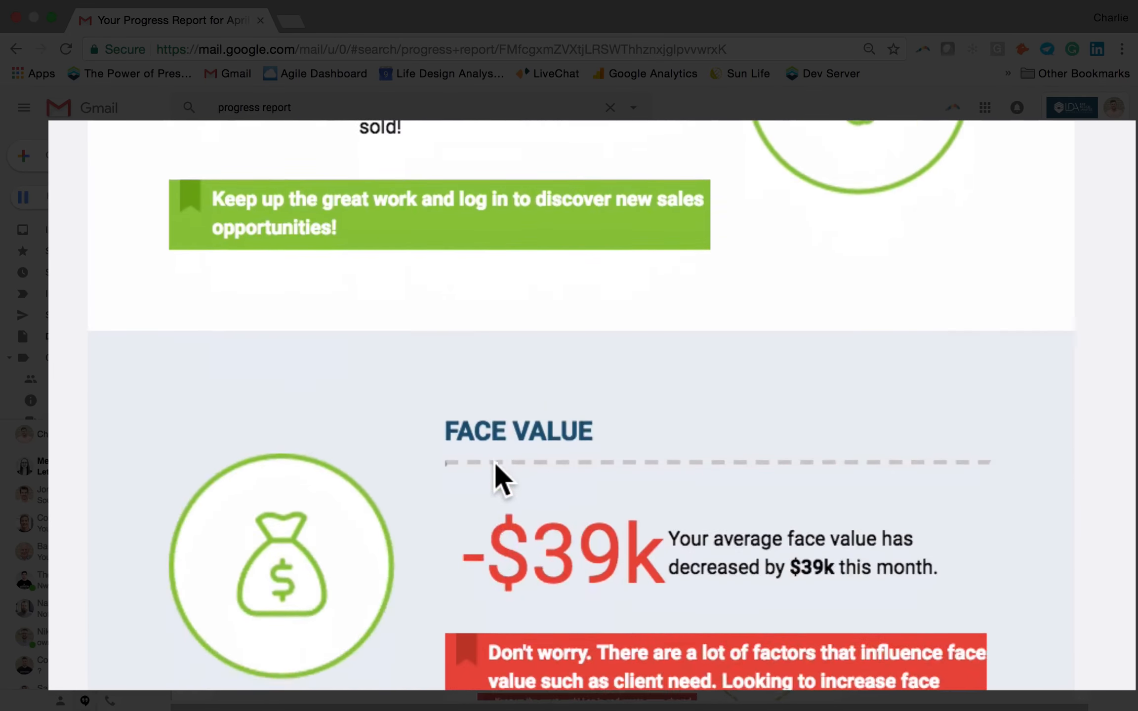
{"action": "scroll", "coordinate": [609, 427], "scroll_direction": "down", "scroll_amount": 4}
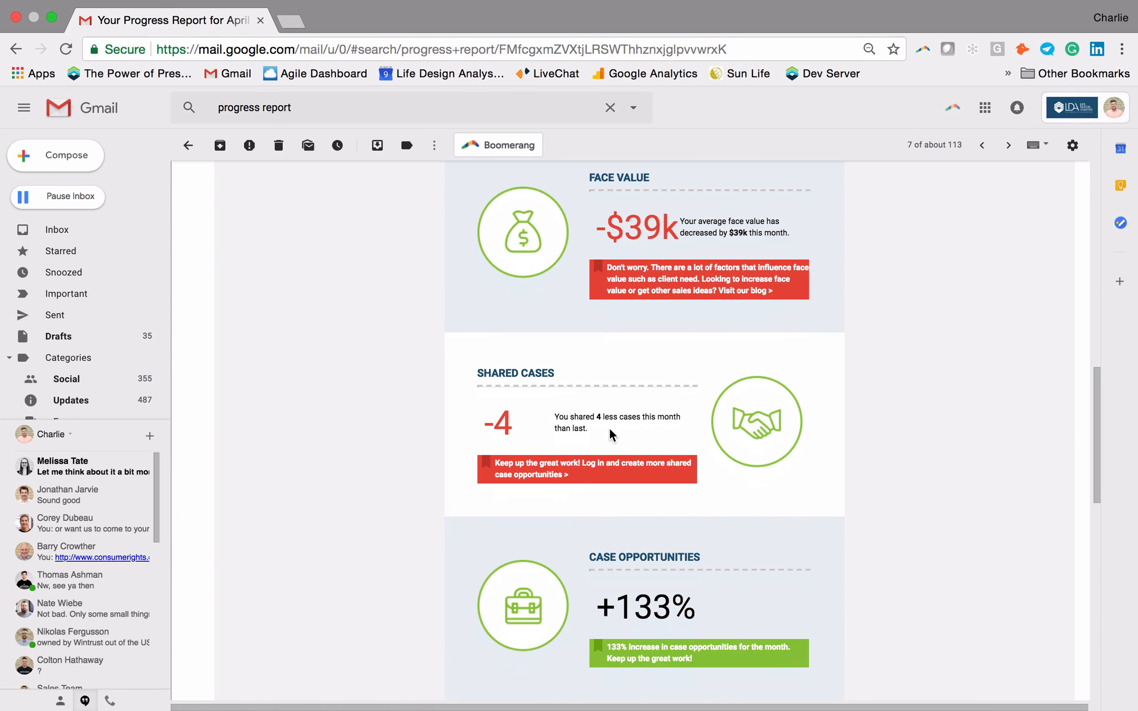
{"action": "scroll", "coordinate": [612, 435], "scroll_direction": "down", "scroll_amount": 8}
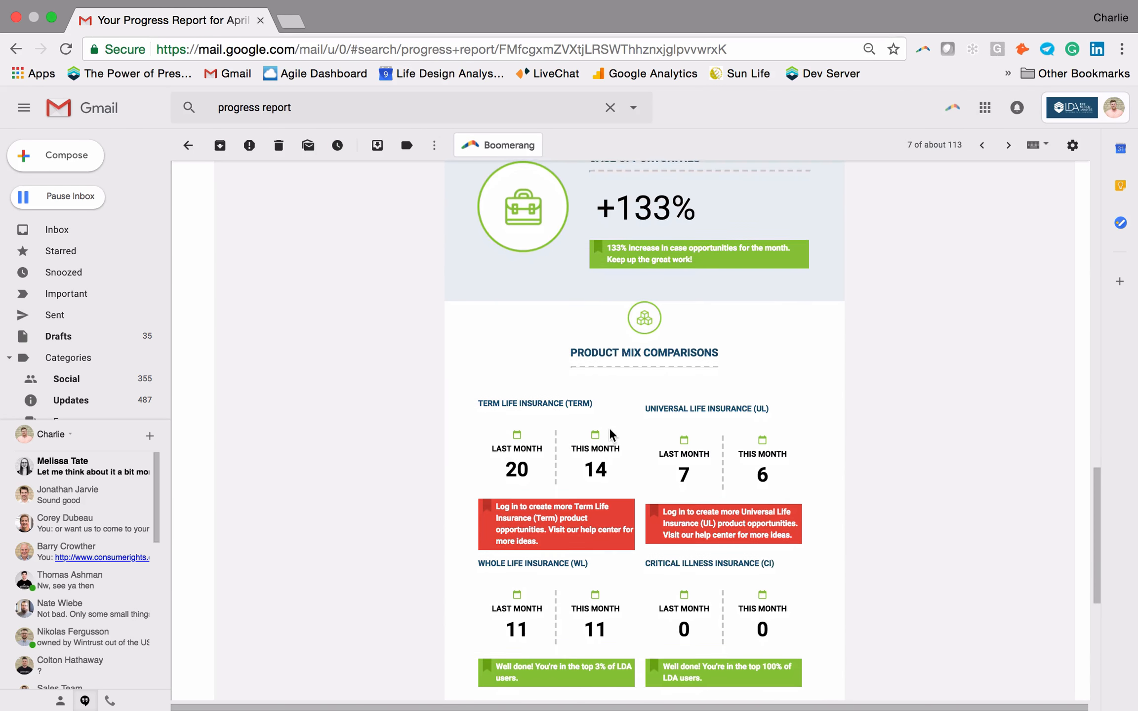
{"action": "scroll", "coordinate": [610, 435], "scroll_direction": "down", "scroll_amount": 3}
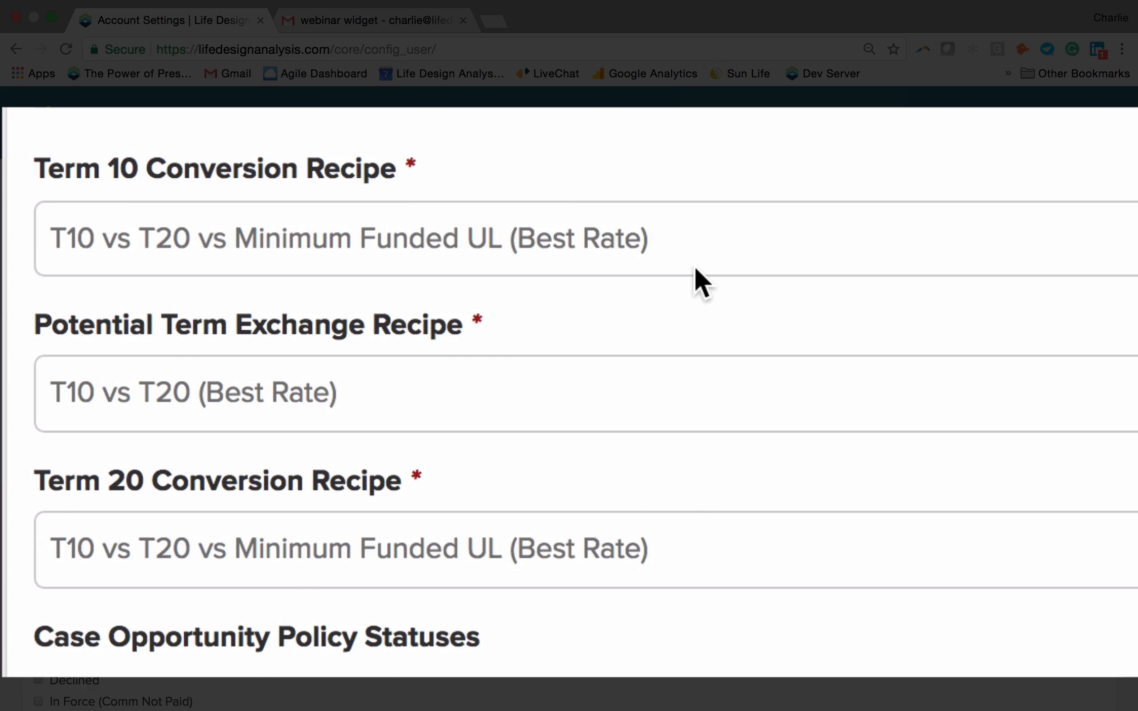
Step: Examine the available Term 10 conversion recipes, keeping T10 vs T20 vs Minimum Funded UL (Best Rate), and review the other recipe settings
{"action": "left_click", "coordinate": [348, 233]}
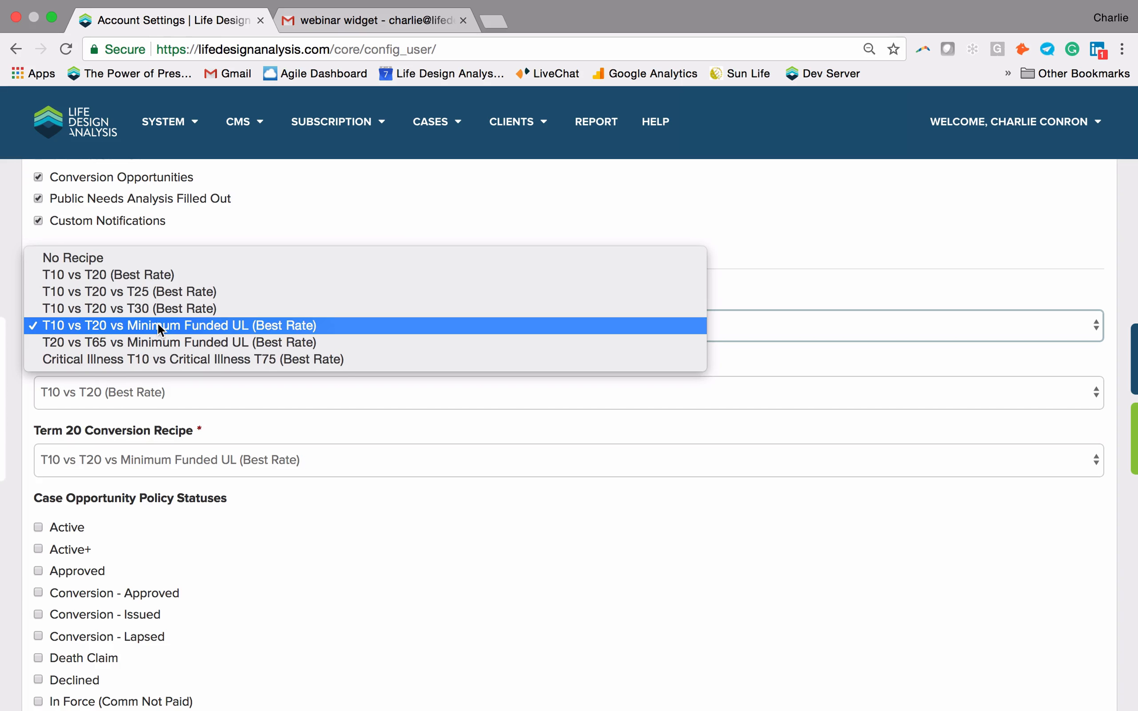
{"action": "left_click", "coordinate": [23, 400]}
{"action": "scroll", "coordinate": [94, 321], "scroll_direction": "down", "scroll_amount": 1}
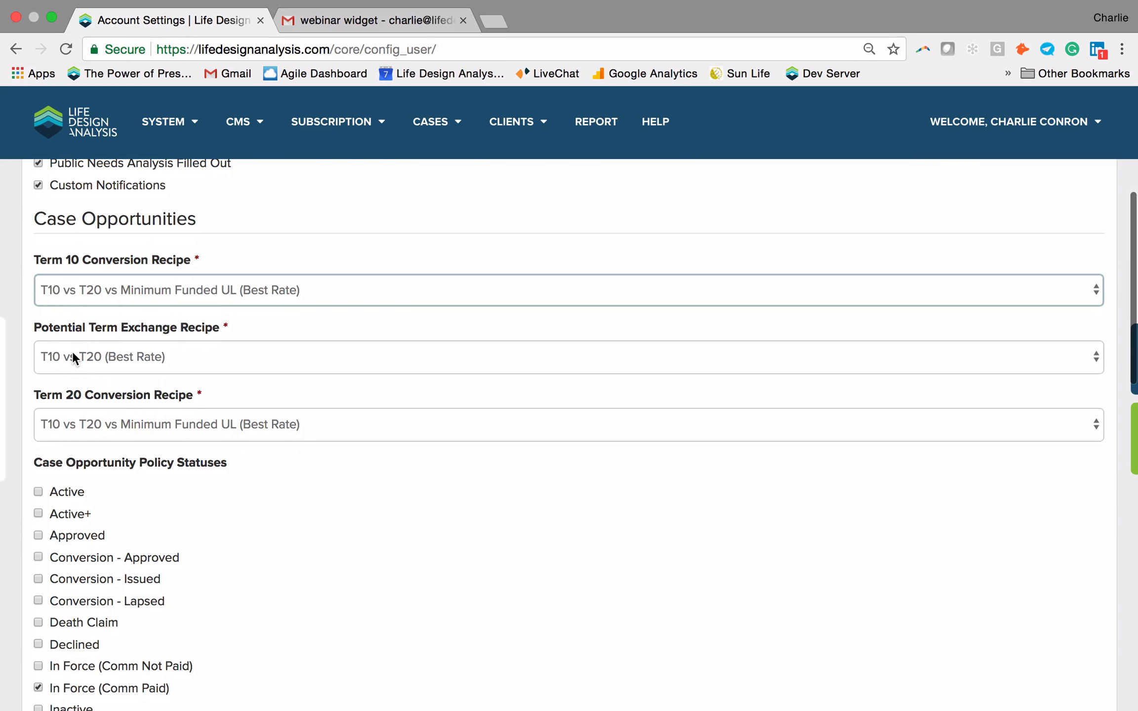
{"action": "scroll", "coordinate": [73, 353], "scroll_direction": "down", "scroll_amount": 2}
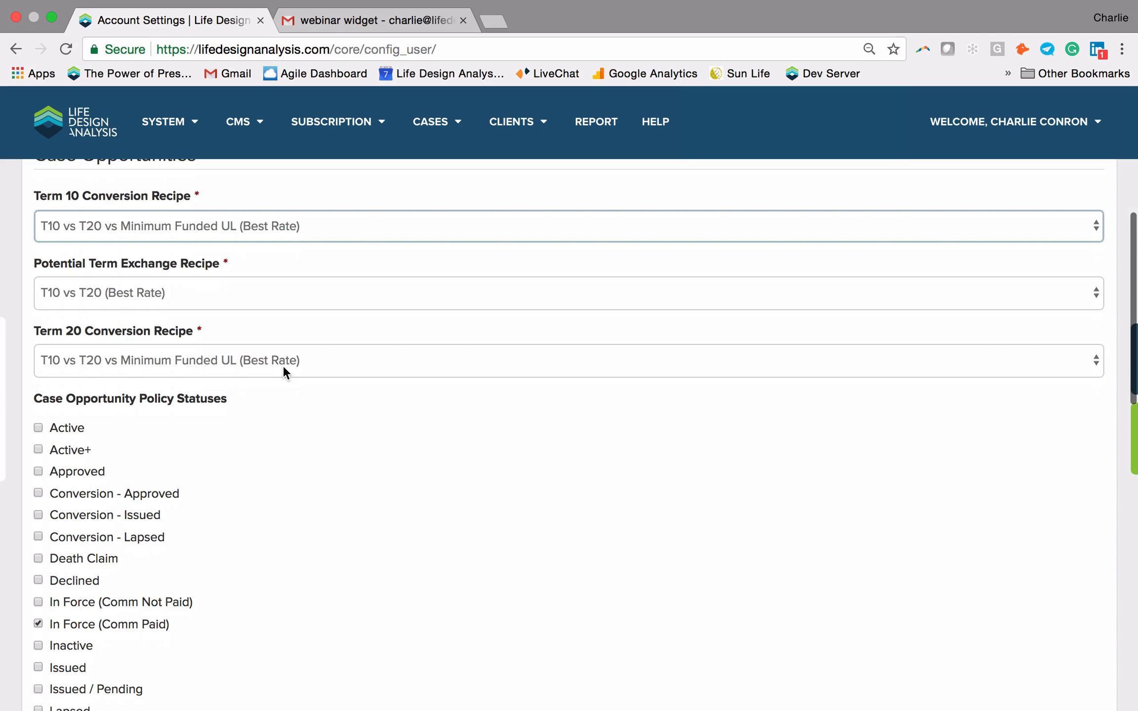
{"action": "scroll", "coordinate": [285, 370], "scroll_direction": "down", "scroll_amount": 2}
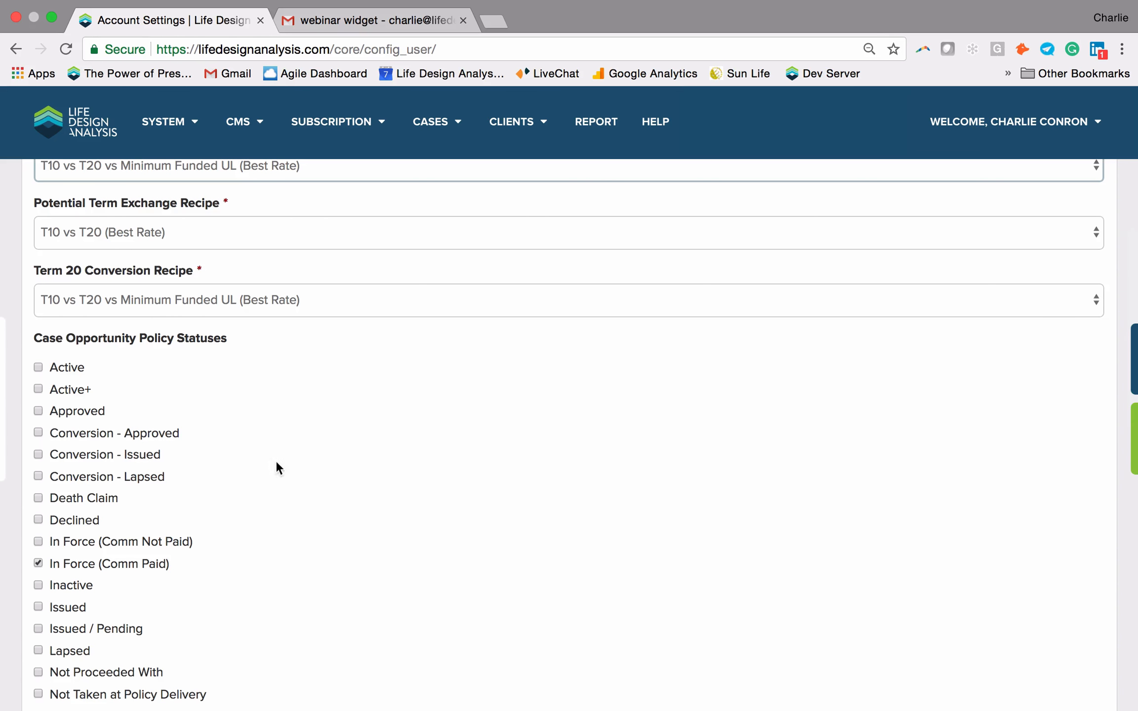
Step: Review the list of policy statuses that can receive case opportunity notifications
{"action": "scroll", "coordinate": [282, 525], "scroll_direction": "down", "scroll_amount": 3}
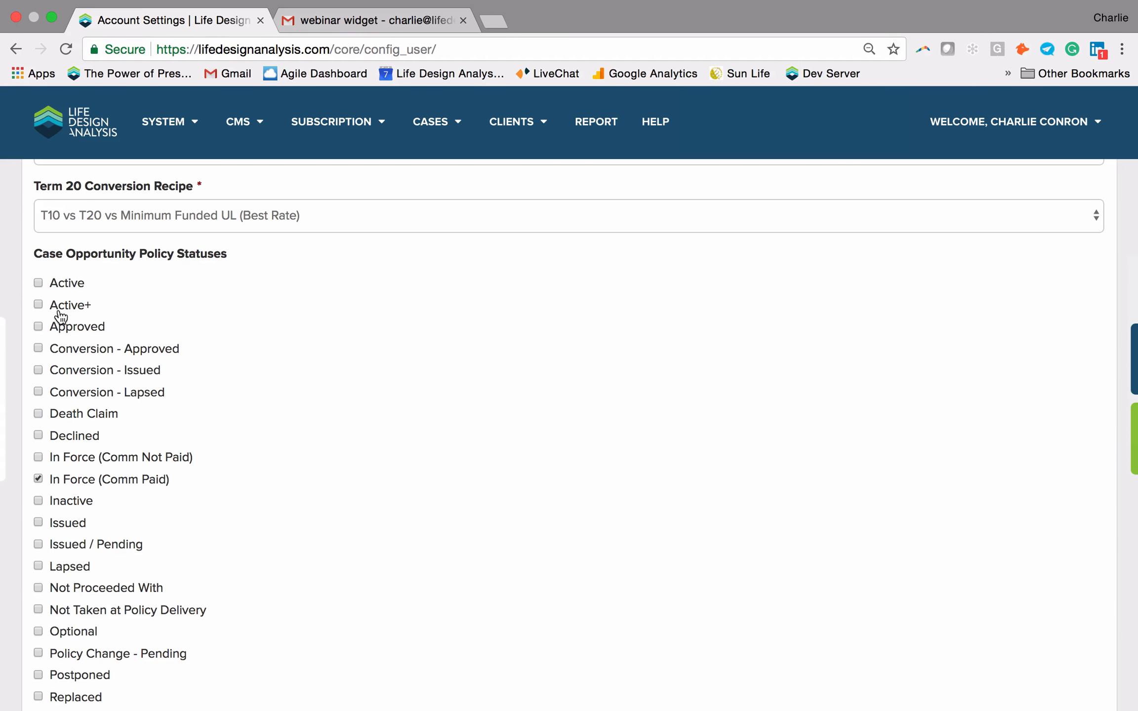
{"action": "scroll", "coordinate": [78, 350], "scroll_direction": "down", "scroll_amount": 2}
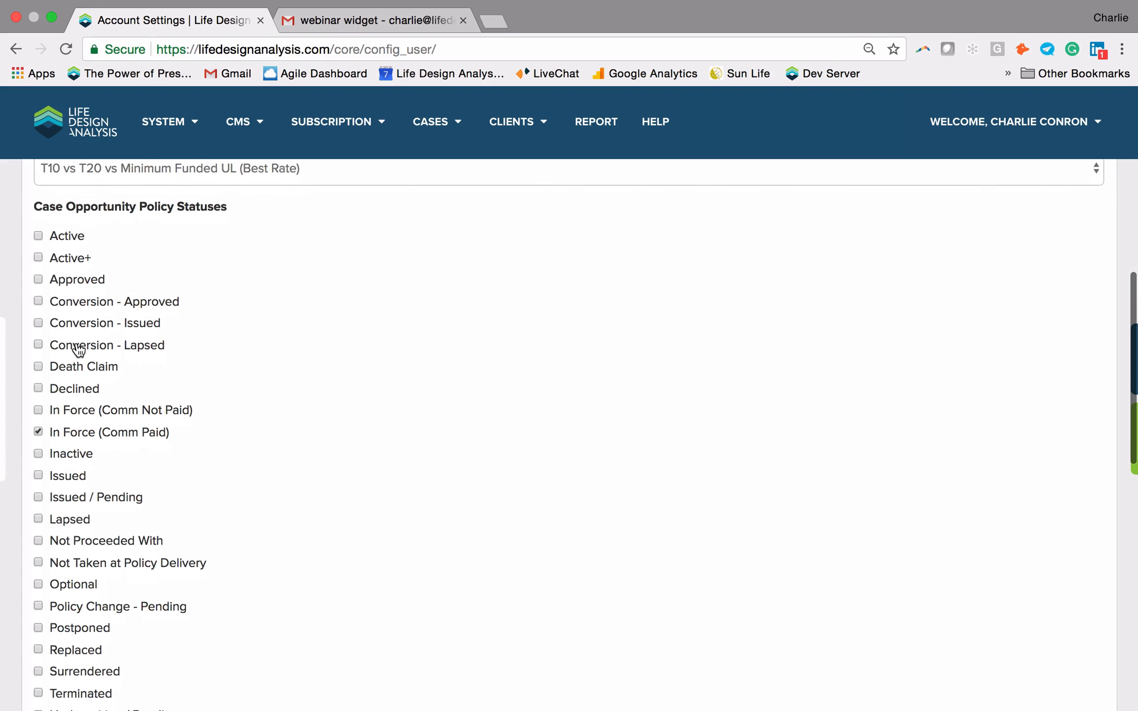
{"action": "scroll", "coordinate": [78, 350], "scroll_direction": "down", "scroll_amount": 5}
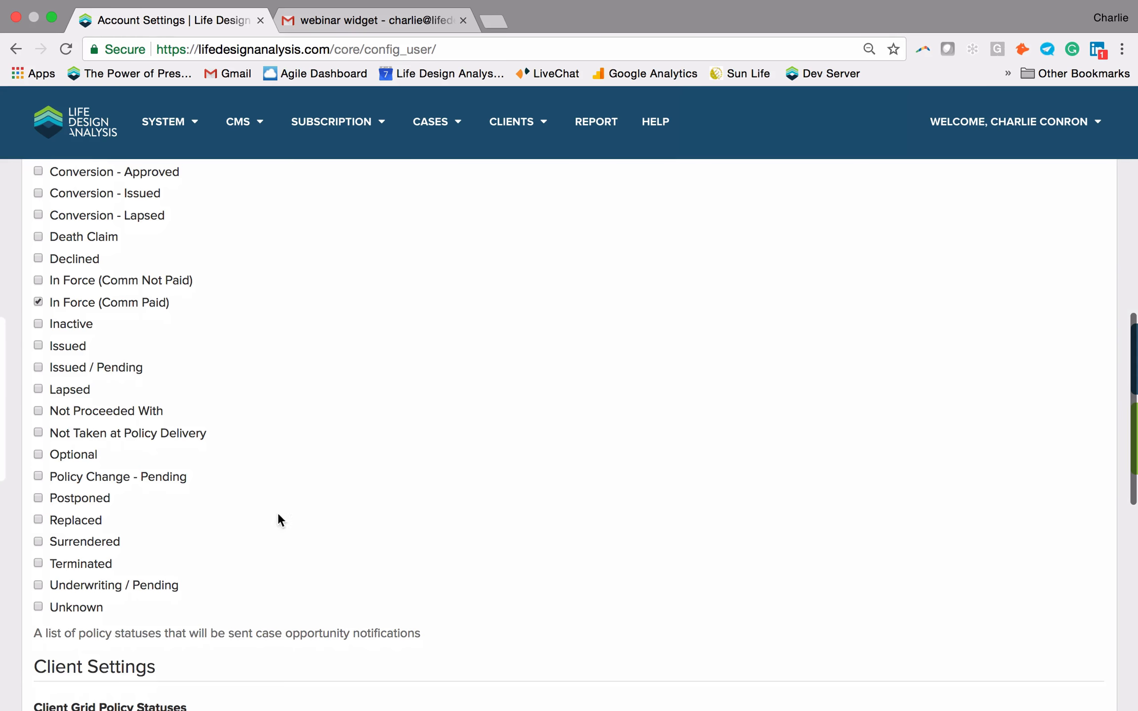
{"action": "scroll", "coordinate": [165, 449], "scroll_direction": "up", "scroll_amount": 1}
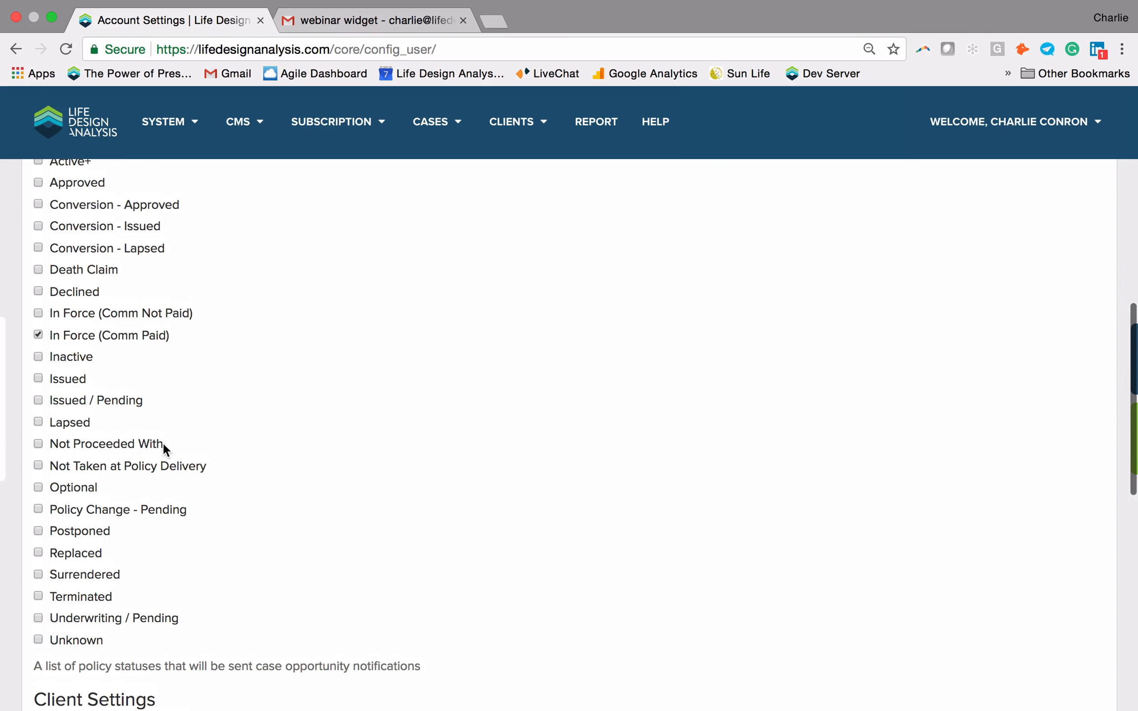
{"action": "scroll", "coordinate": [109, 350], "scroll_direction": "down", "scroll_amount": 1}
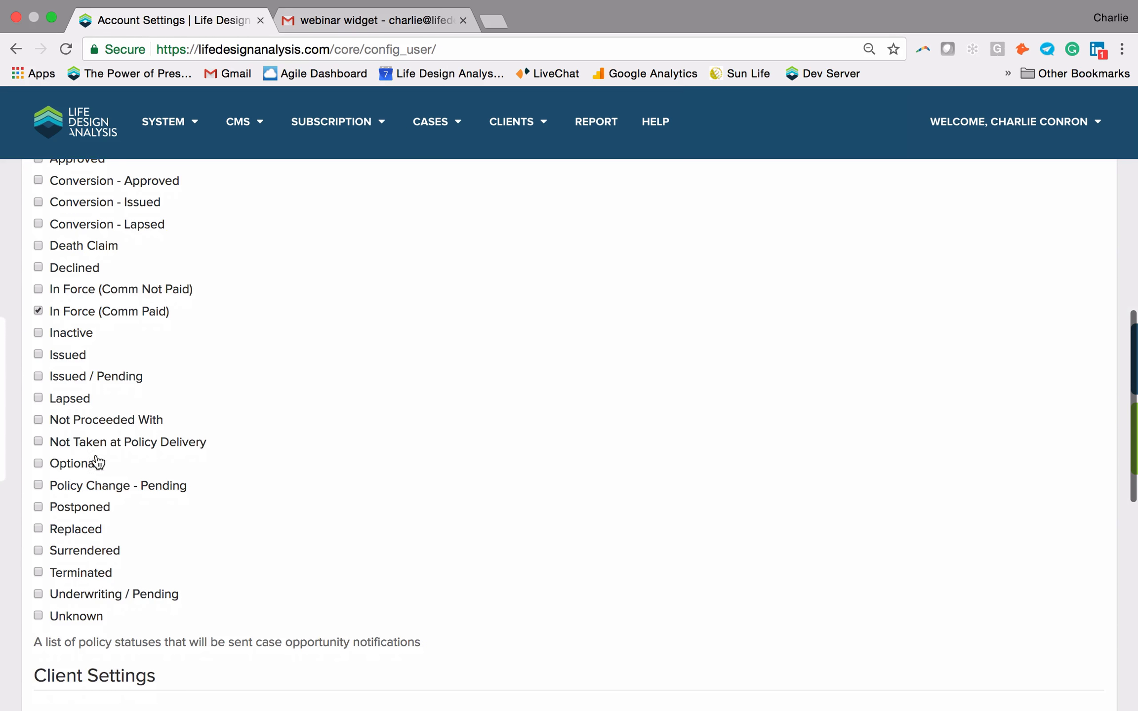
Step: Try adding Conversion - Approved to the case opportunity policy statuses and clear it again
{"action": "scroll", "coordinate": [234, 498], "scroll_direction": "up", "scroll_amount": 3}
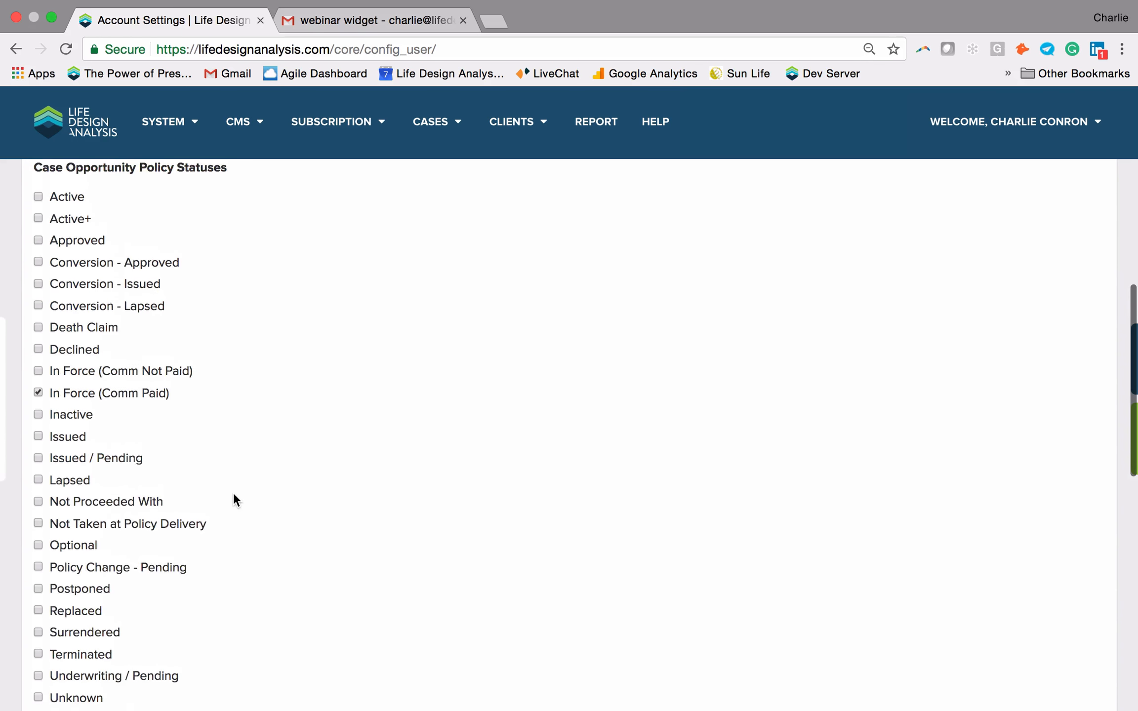
{"action": "left_click", "coordinate": [38, 266]}
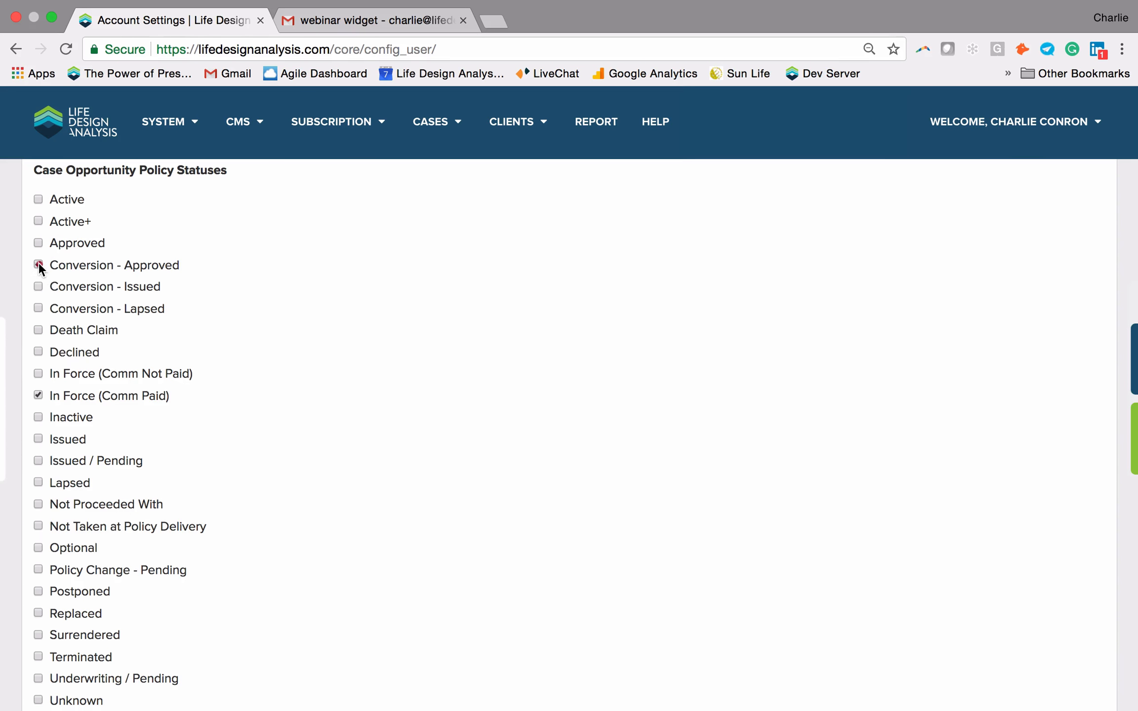
{"action": "left_click", "coordinate": [38, 265]}
Step: Review the remaining case opportunity statuses and the client grid policy statuses in the client settings
{"action": "scroll", "coordinate": [121, 347], "scroll_direction": "down", "scroll_amount": 2}
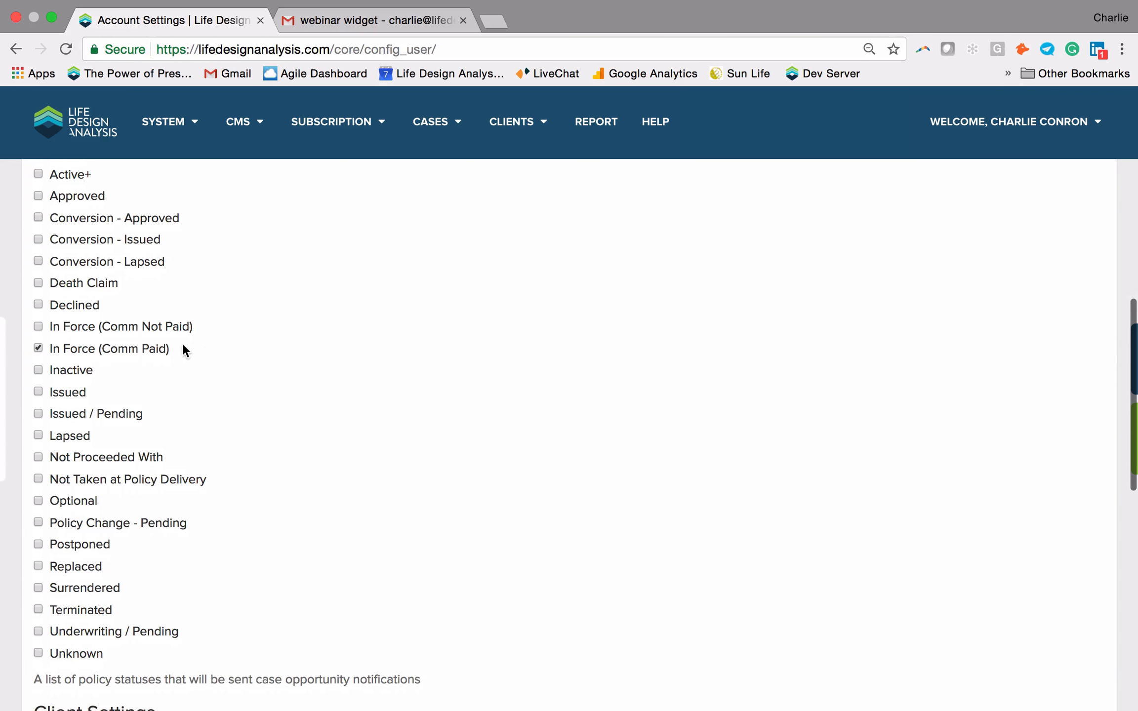
{"action": "scroll", "coordinate": [183, 349], "scroll_direction": "down", "scroll_amount": 6}
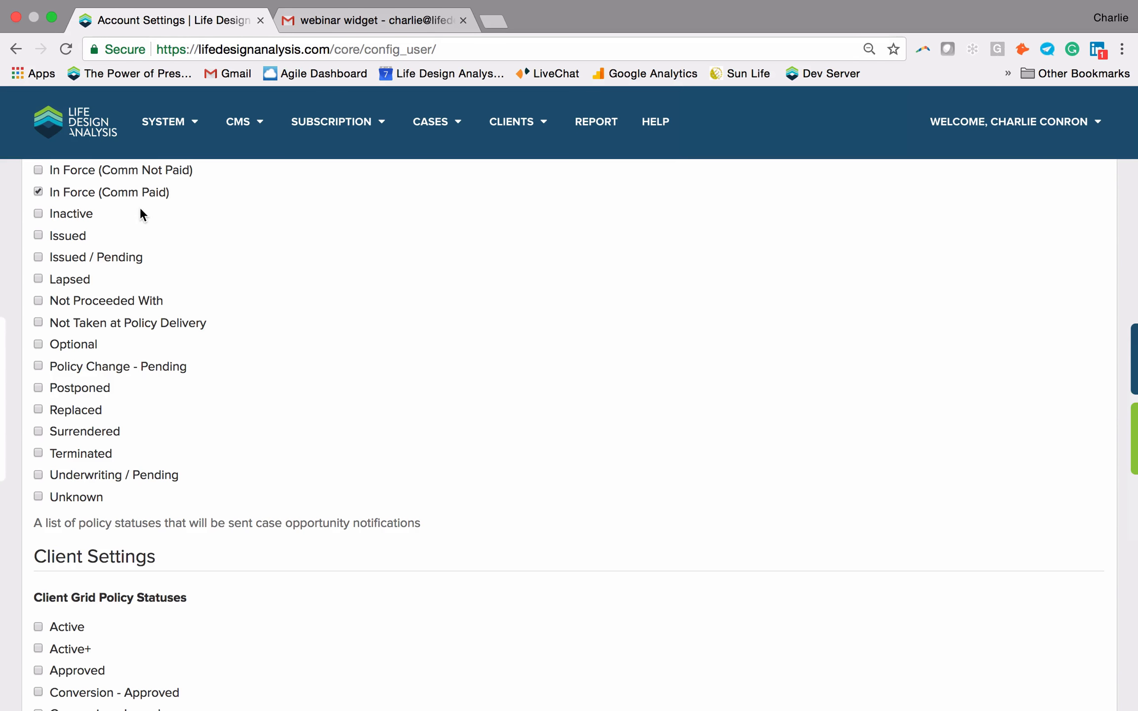
{"action": "scroll", "coordinate": [140, 208], "scroll_direction": "down", "scroll_amount": 5}
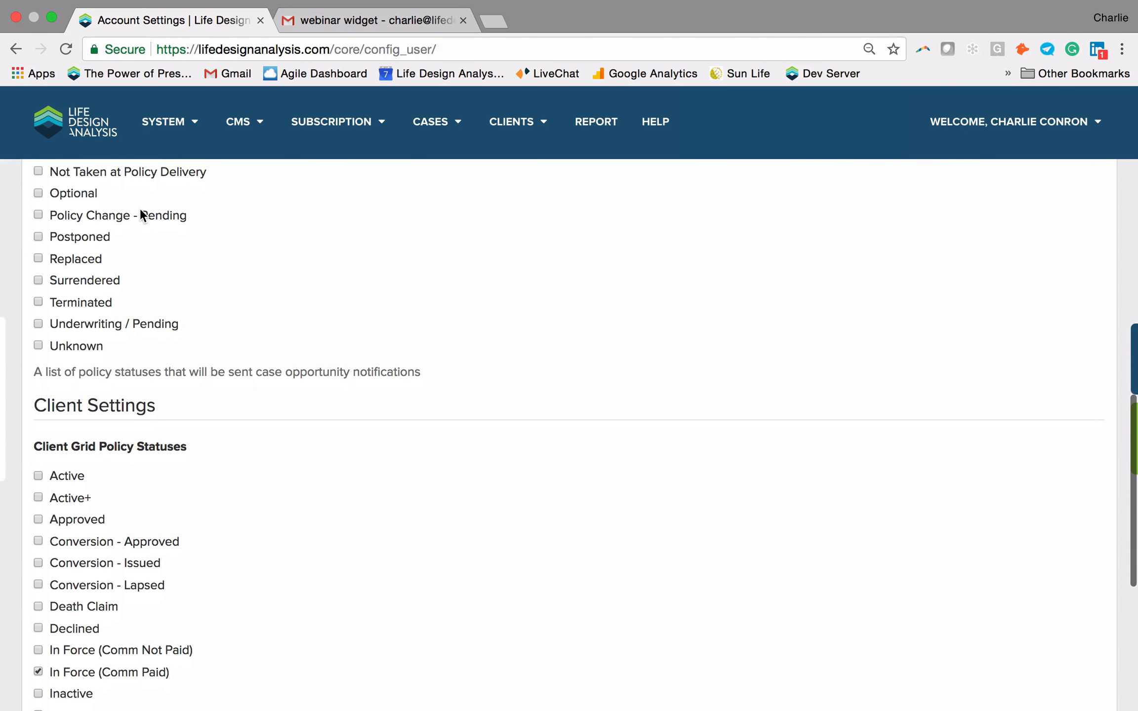
{"action": "scroll", "coordinate": [140, 208], "scroll_direction": "down", "scroll_amount": 6}
{"action": "scroll", "coordinate": [109, 408], "scroll_direction": "down", "scroll_amount": 2}
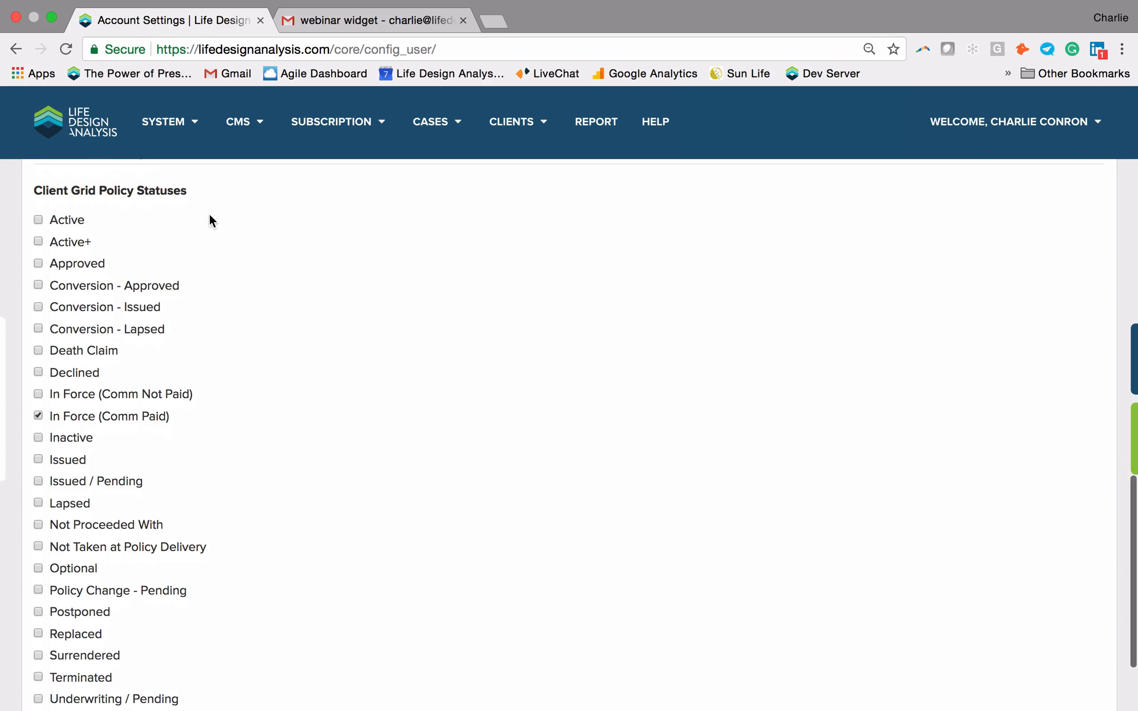
Step: Review the remaining client grid policy statuses and return to the start of the system settings
{"action": "scroll", "coordinate": [163, 232], "scroll_direction": "down", "scroll_amount": 3}
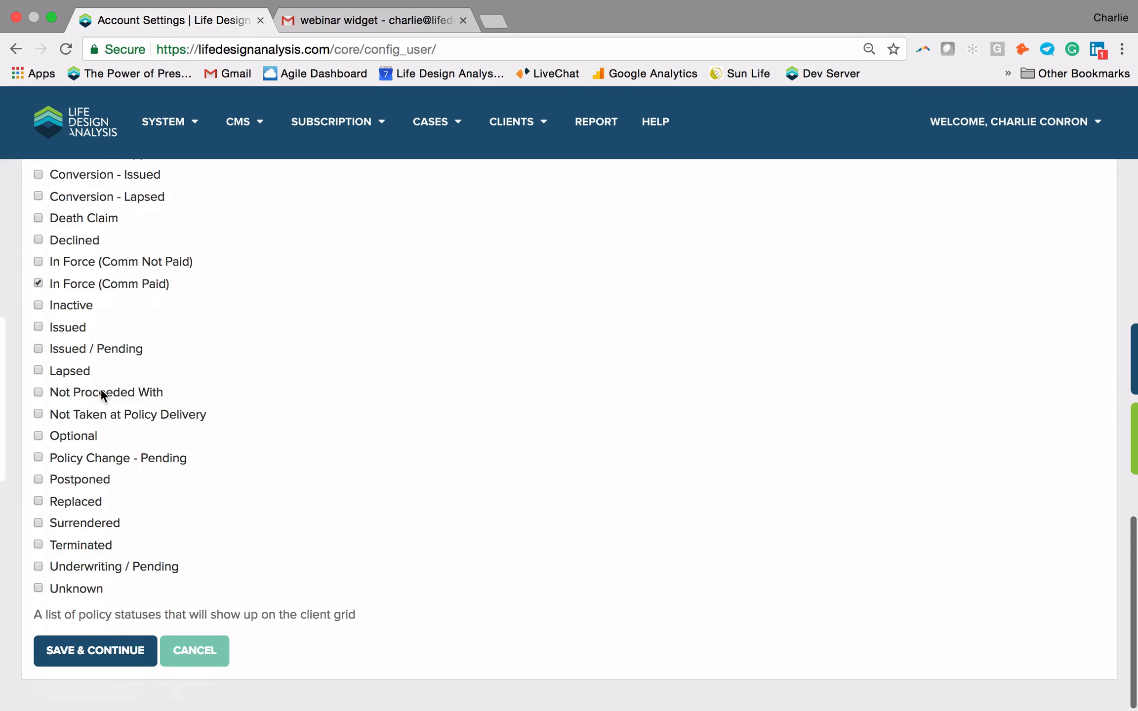
{"action": "scroll", "coordinate": [331, 438], "scroll_direction": "up", "scroll_amount": 8}
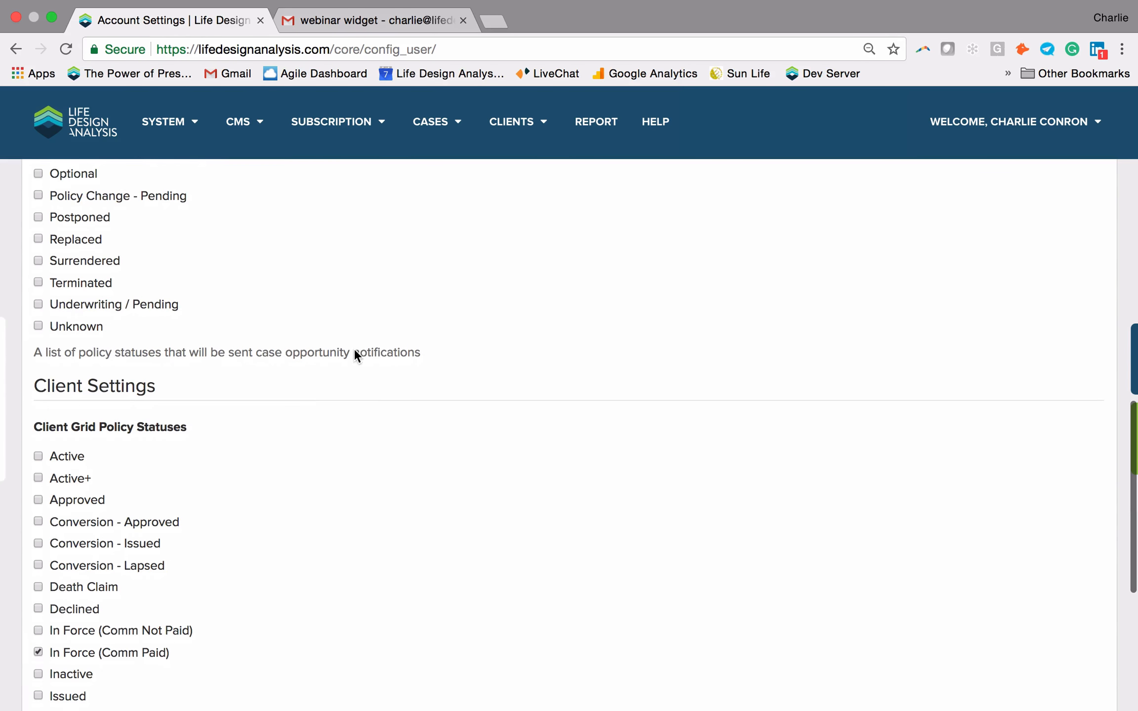
{"action": "scroll", "coordinate": [189, 302], "scroll_direction": "up", "scroll_amount": 10}
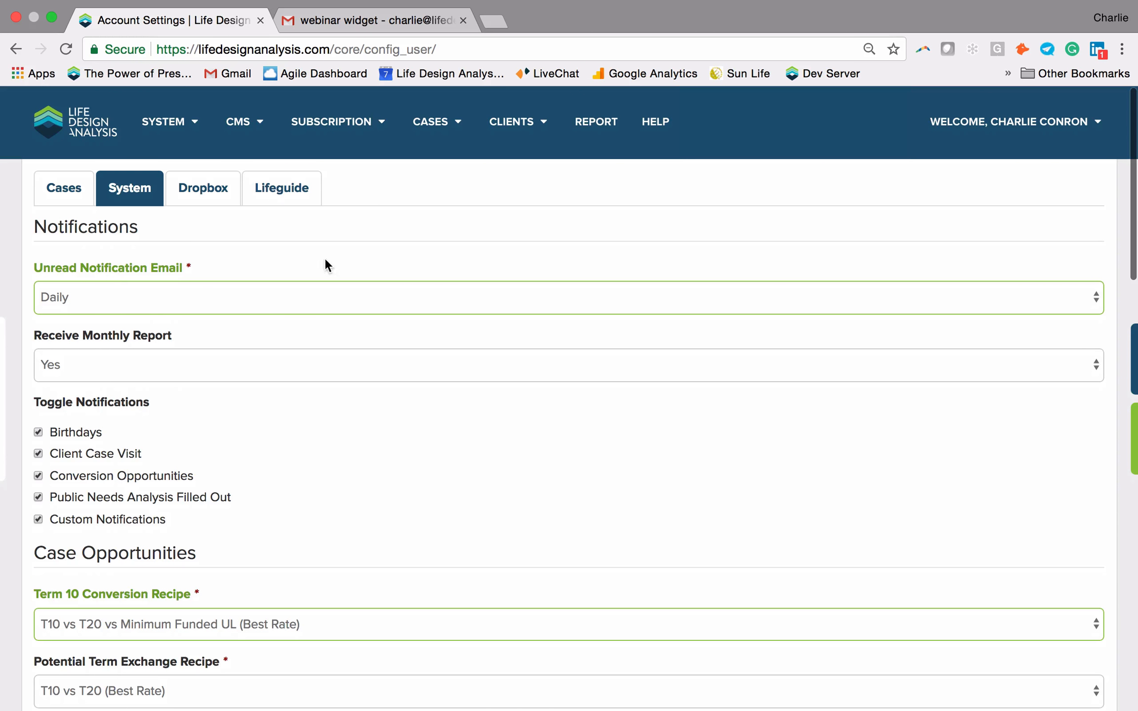
Step: Review the Lifeguide search settings, including the payment schedule, company filter, result limit and the full list of preferred companies
{"action": "left_click", "coordinate": [297, 187]}
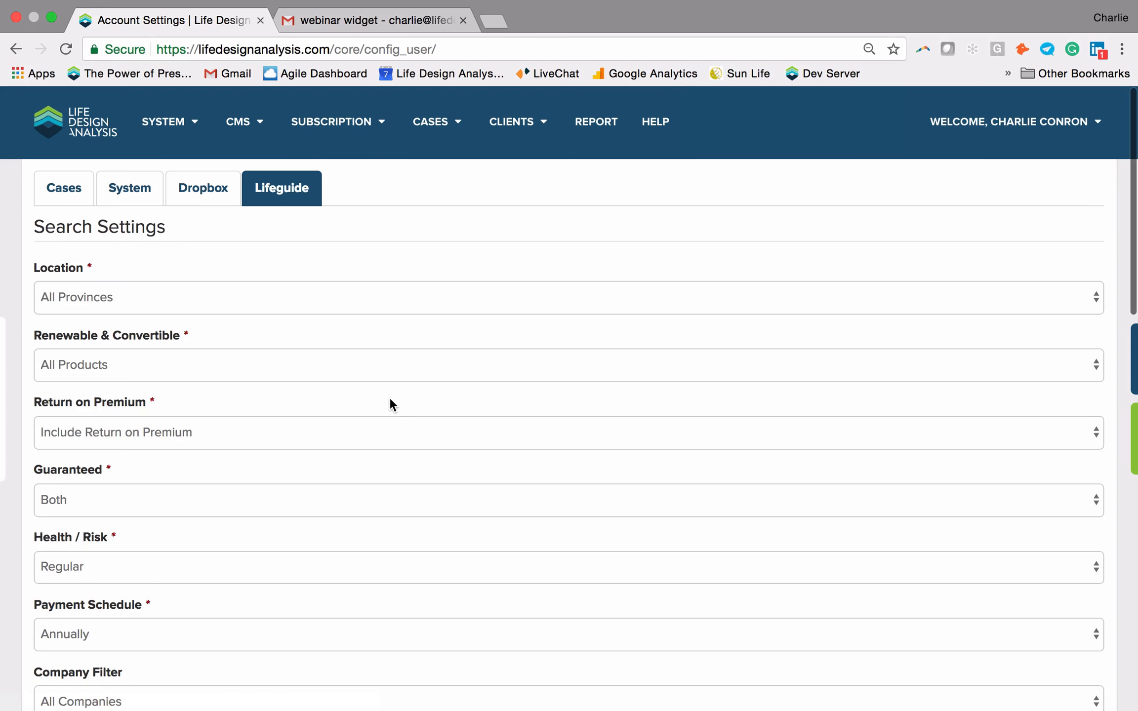
{"action": "scroll", "coordinate": [391, 400], "scroll_direction": "down", "scroll_amount": 3}
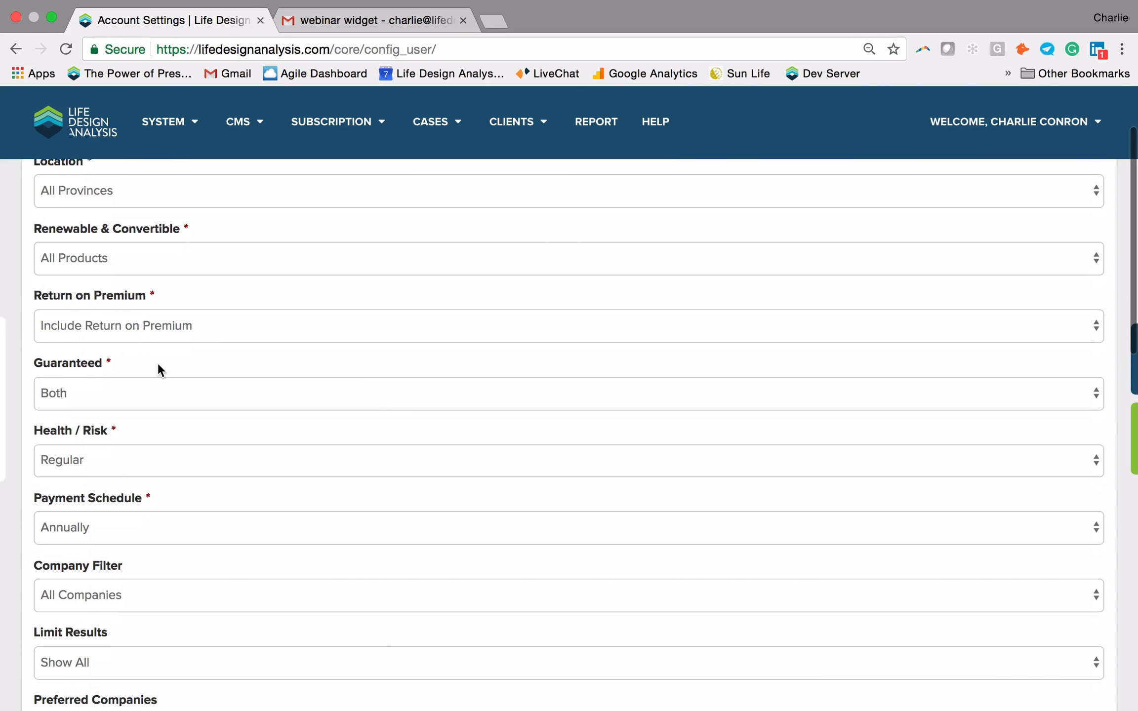
{"action": "scroll", "coordinate": [175, 393], "scroll_direction": "down", "scroll_amount": 3}
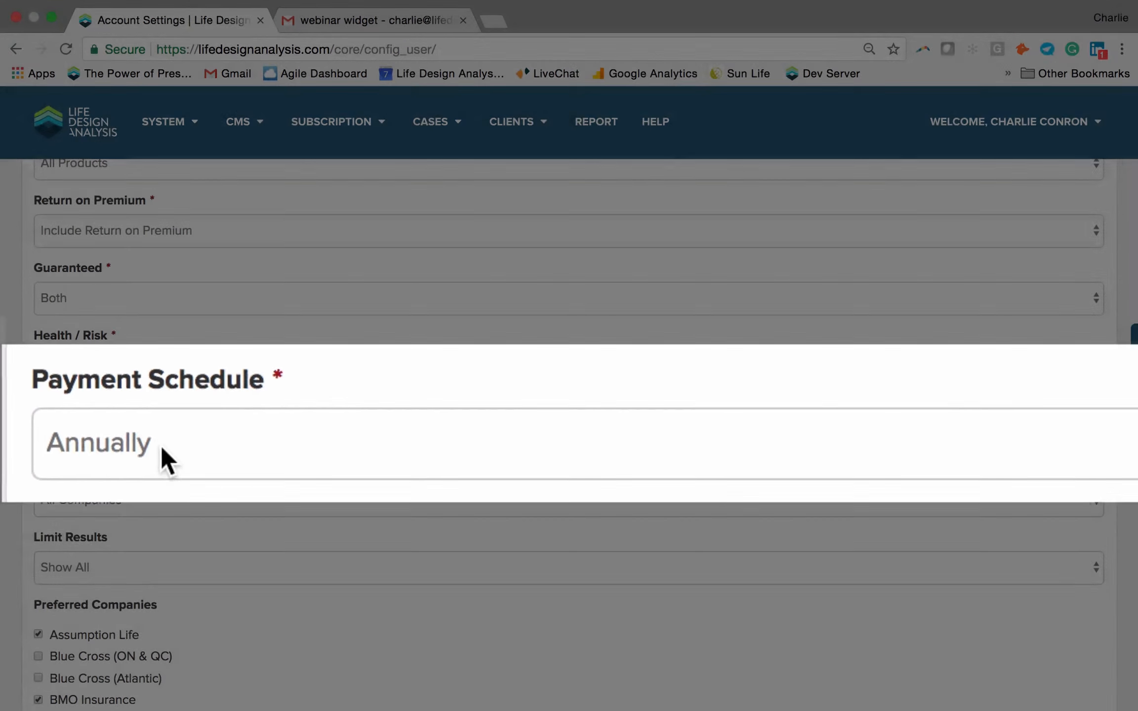
{"action": "scroll", "coordinate": [98, 500], "scroll_direction": "down", "scroll_amount": 6}
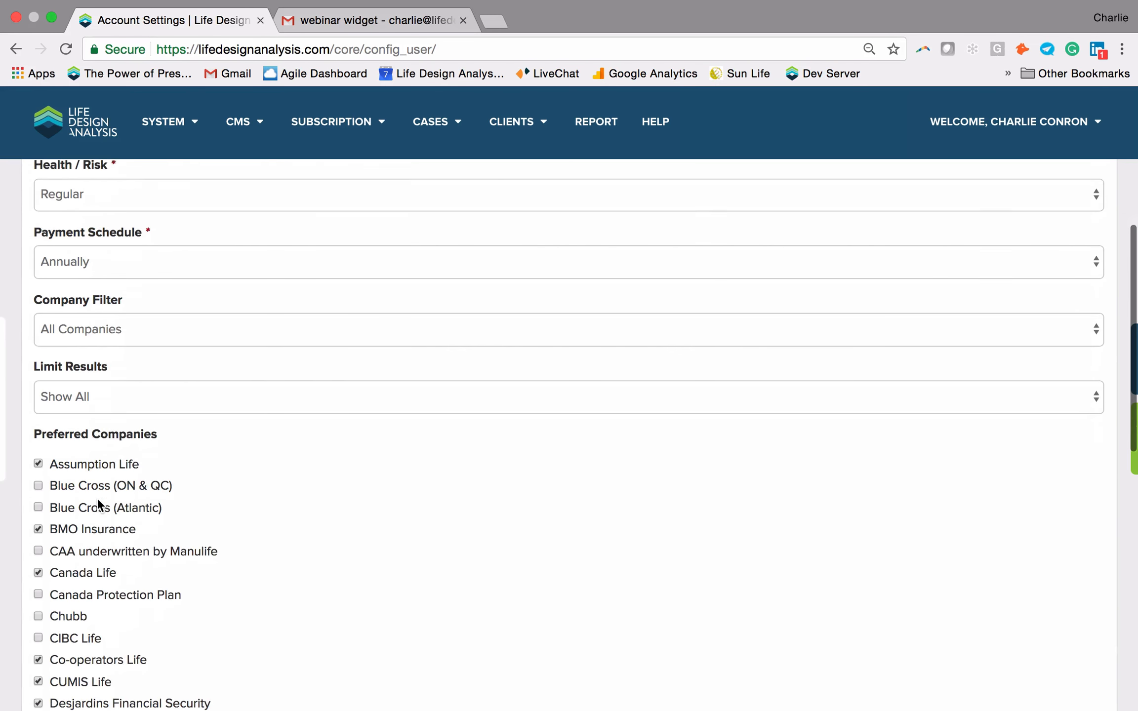
{"action": "scroll", "coordinate": [138, 482], "scroll_direction": "down", "scroll_amount": 5}
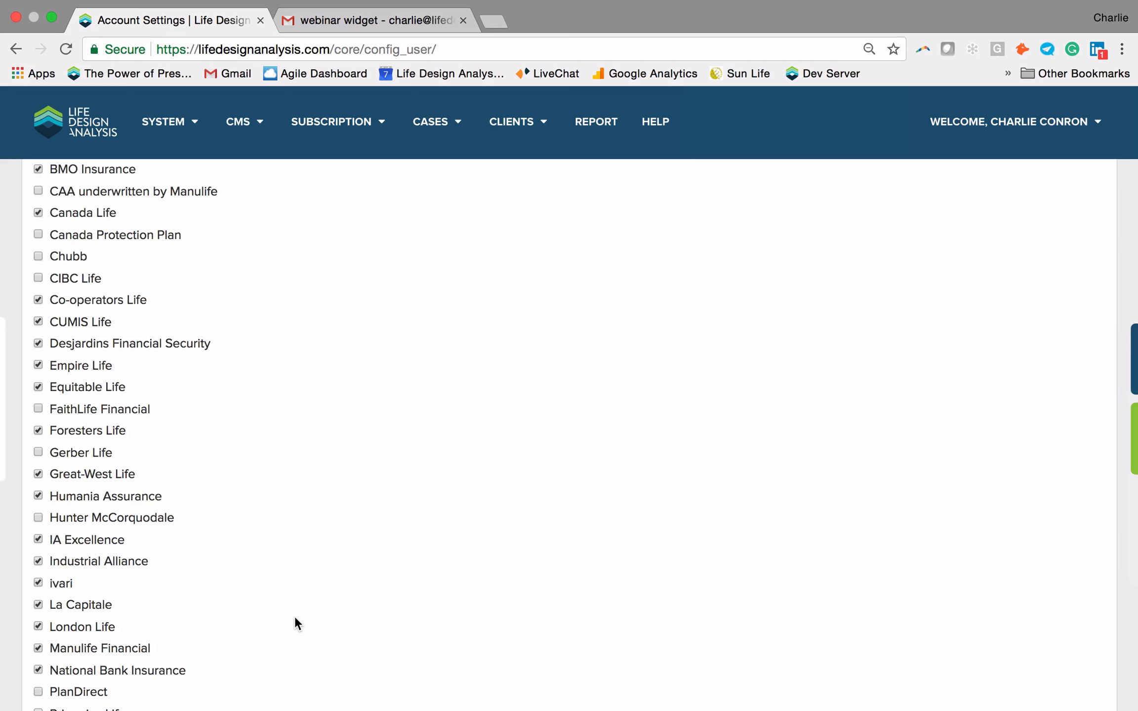
{"action": "scroll", "coordinate": [295, 618], "scroll_direction": "down", "scroll_amount": 3}
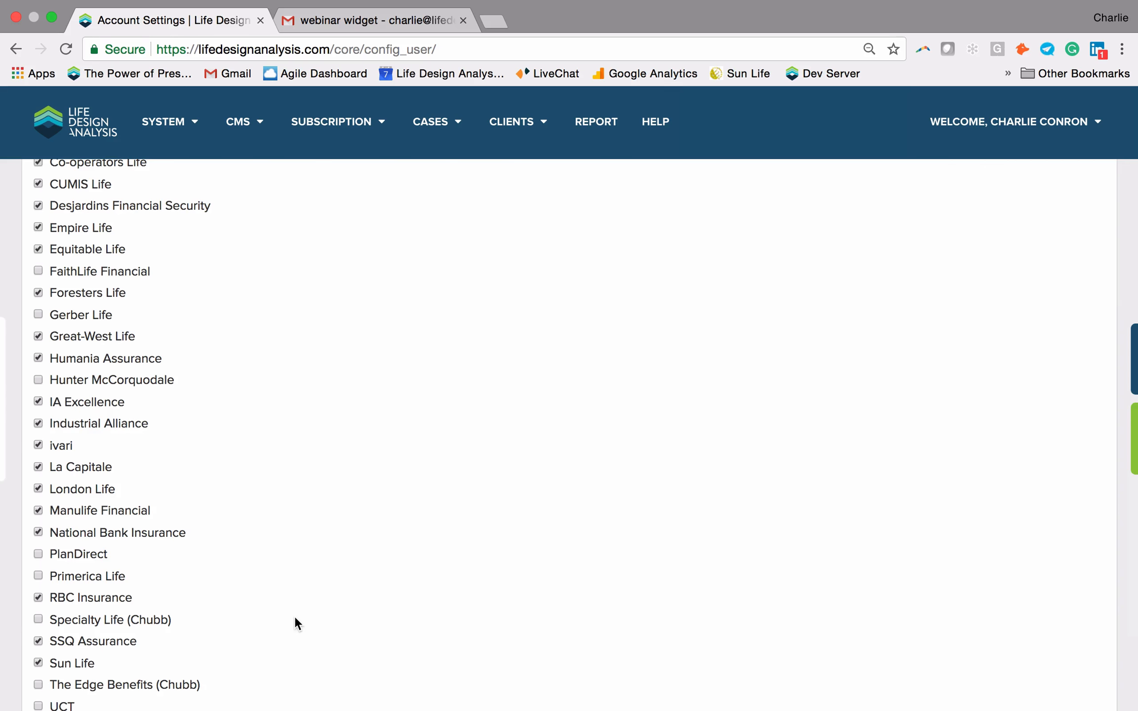
{"action": "scroll", "coordinate": [294, 622], "scroll_direction": "down", "scroll_amount": 4}
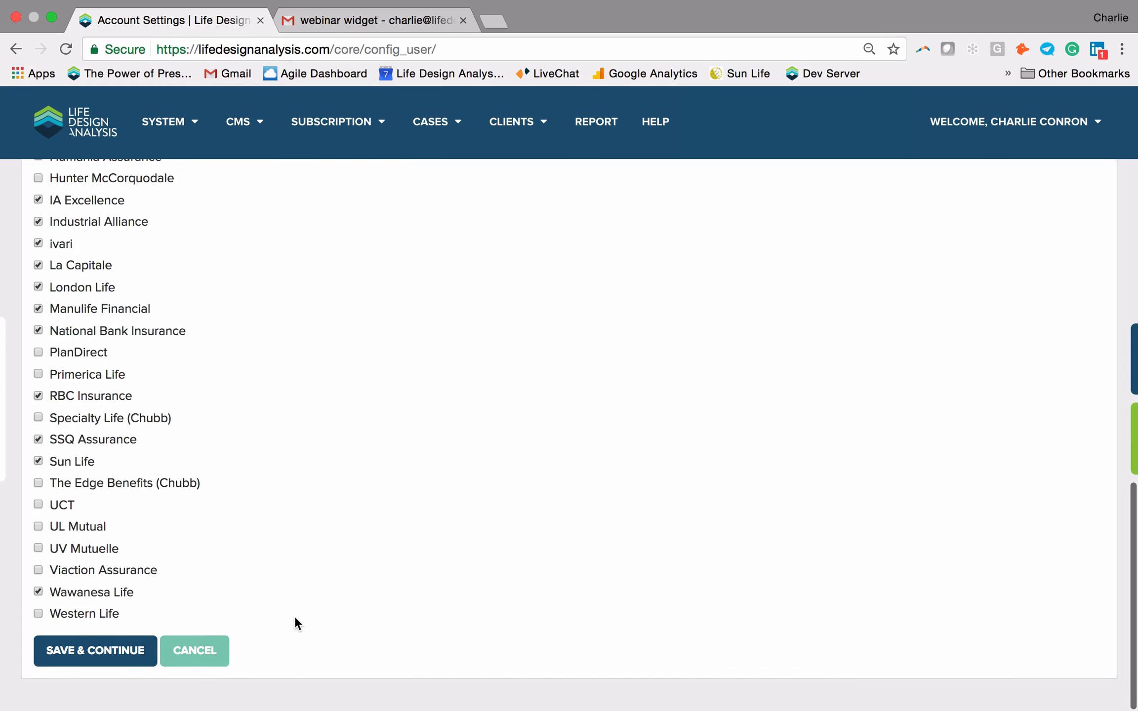
{"action": "scroll", "coordinate": [294, 617], "scroll_direction": "up", "scroll_amount": 15}
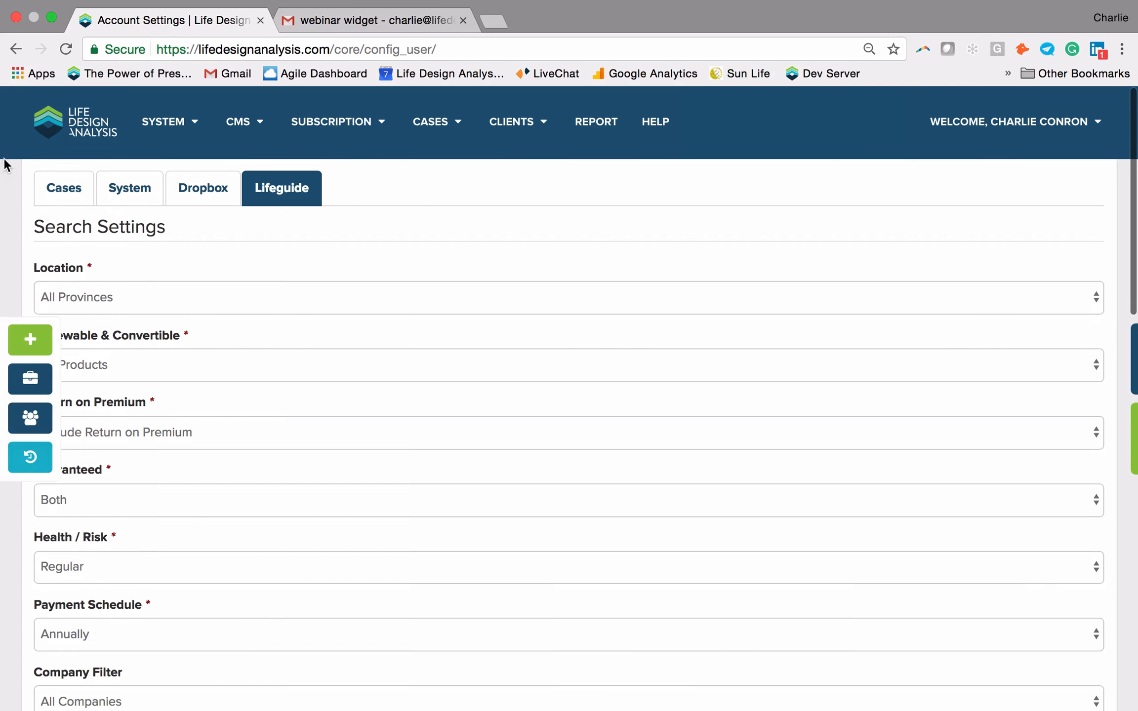
Step: Reopen the last viewed case from the dashboard and review its analysis, tax rate and present value settings
{"action": "left_click", "coordinate": [70, 127]}
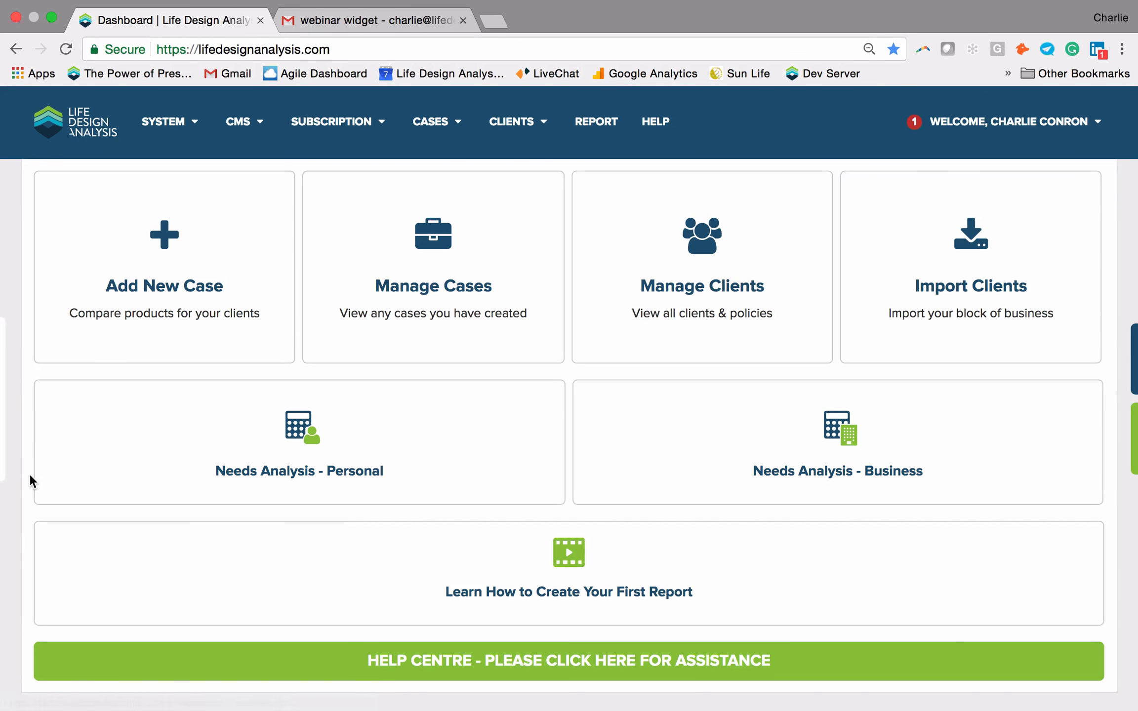
{"action": "left_click", "coordinate": [22, 462]}
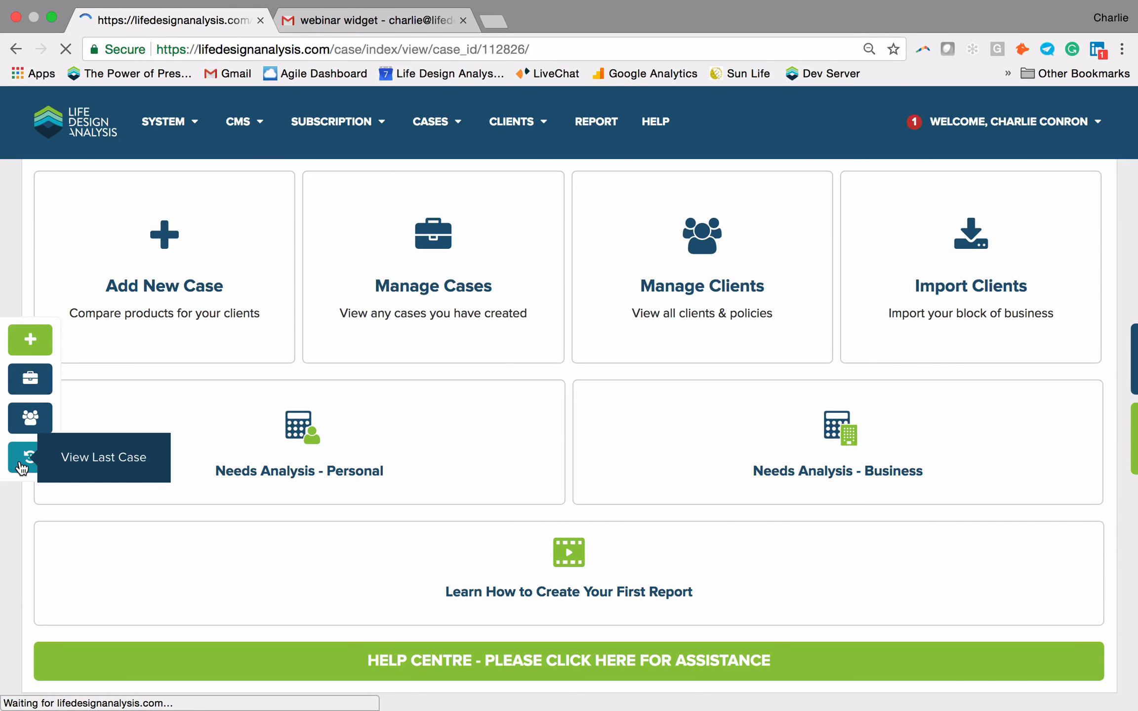
{"action": "scroll", "coordinate": [594, 508], "scroll_direction": "down", "scroll_amount": 5}
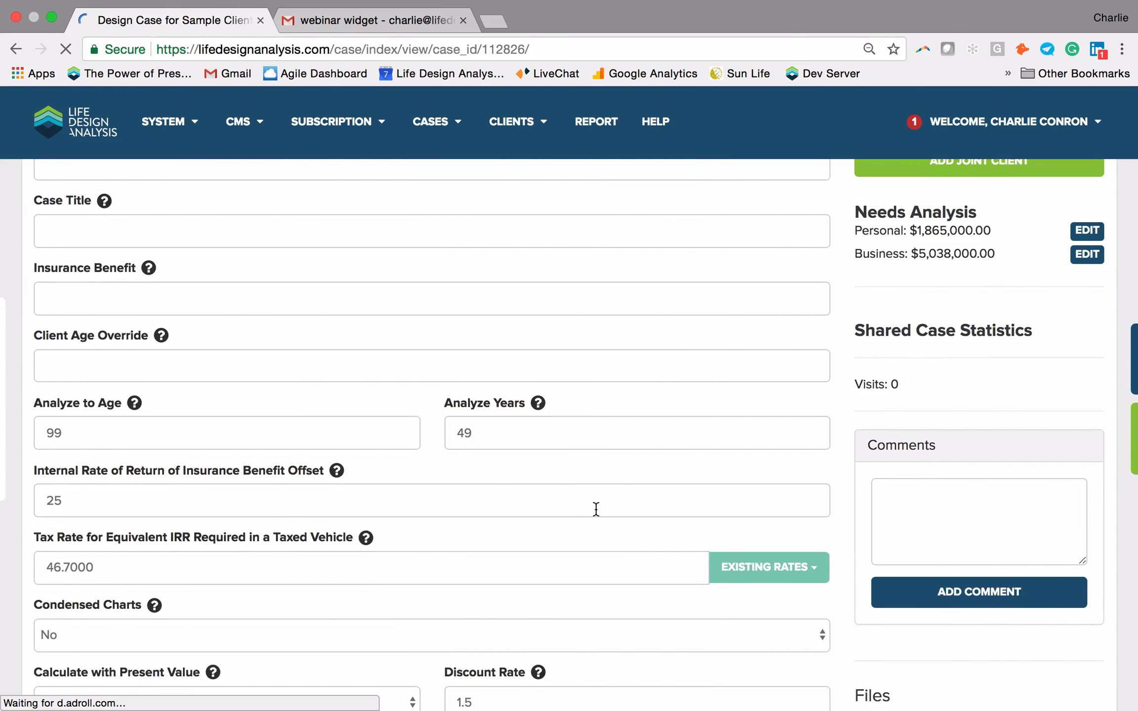
{"action": "scroll", "coordinate": [597, 509], "scroll_direction": "down", "scroll_amount": 8}
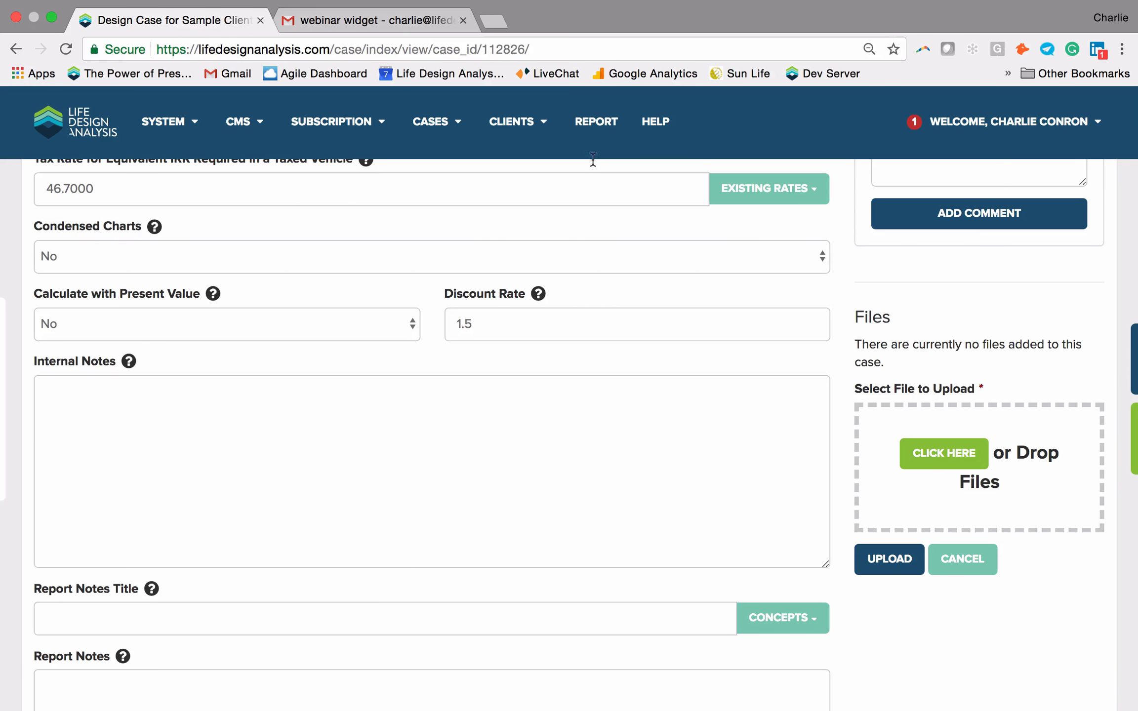
Step: Examine the case's internal notes, file upload and report notes areas, and return to the start of the case design page
{"action": "left_click", "coordinate": [506, 133]}
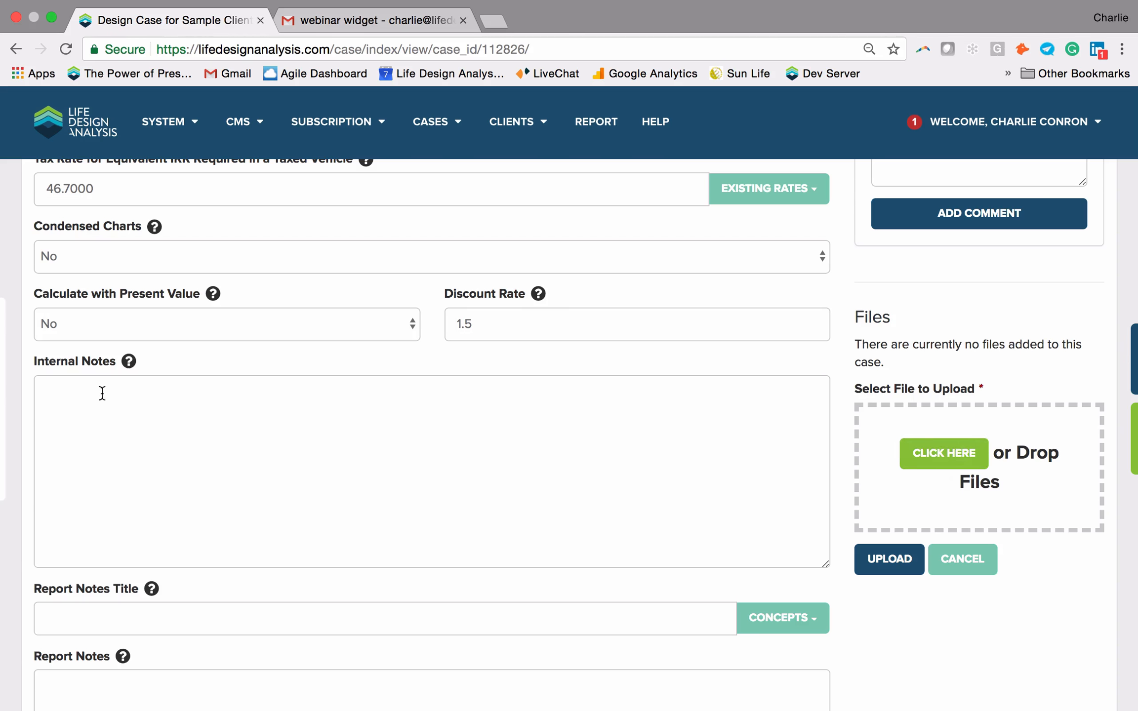
{"action": "scroll", "coordinate": [123, 412], "scroll_direction": "down", "scroll_amount": 2}
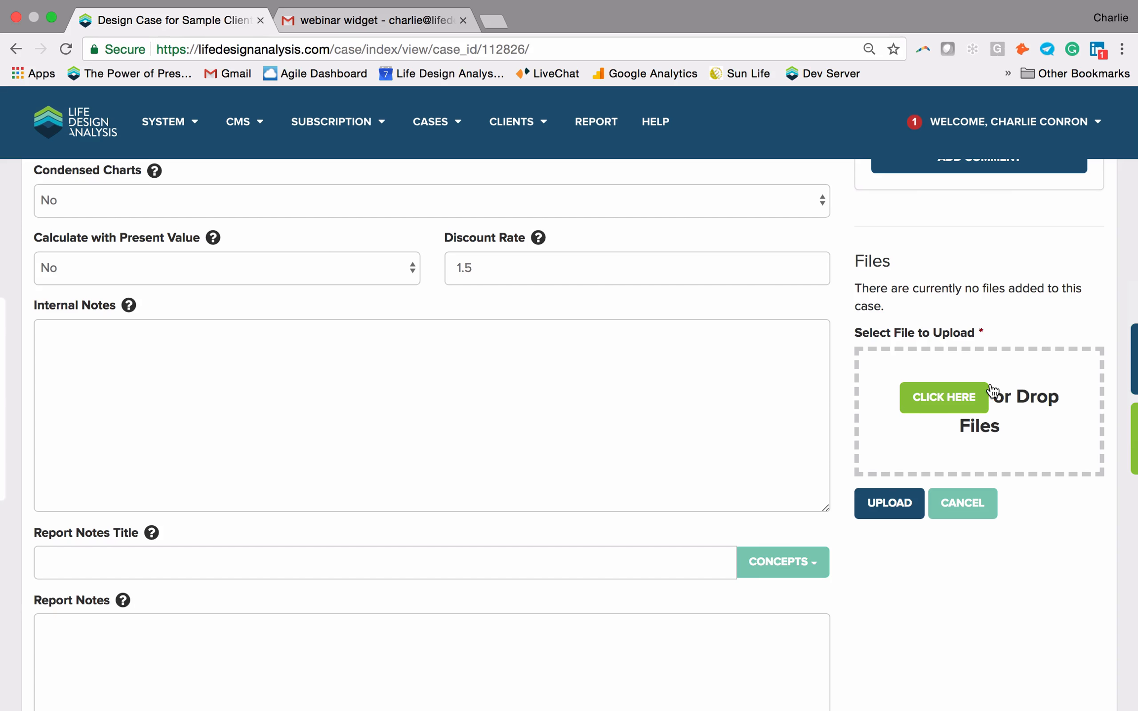
{"action": "scroll", "coordinate": [458, 425], "scroll_direction": "down", "scroll_amount": 5}
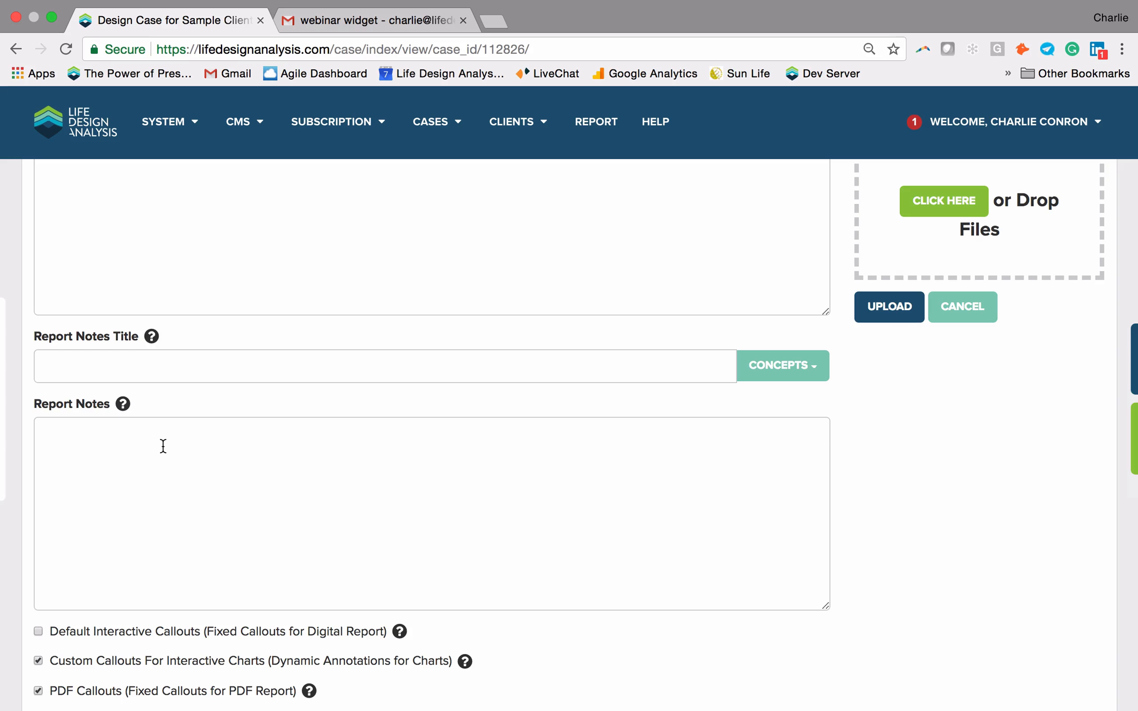
{"action": "scroll", "coordinate": [163, 446], "scroll_direction": "up", "scroll_amount": 5}
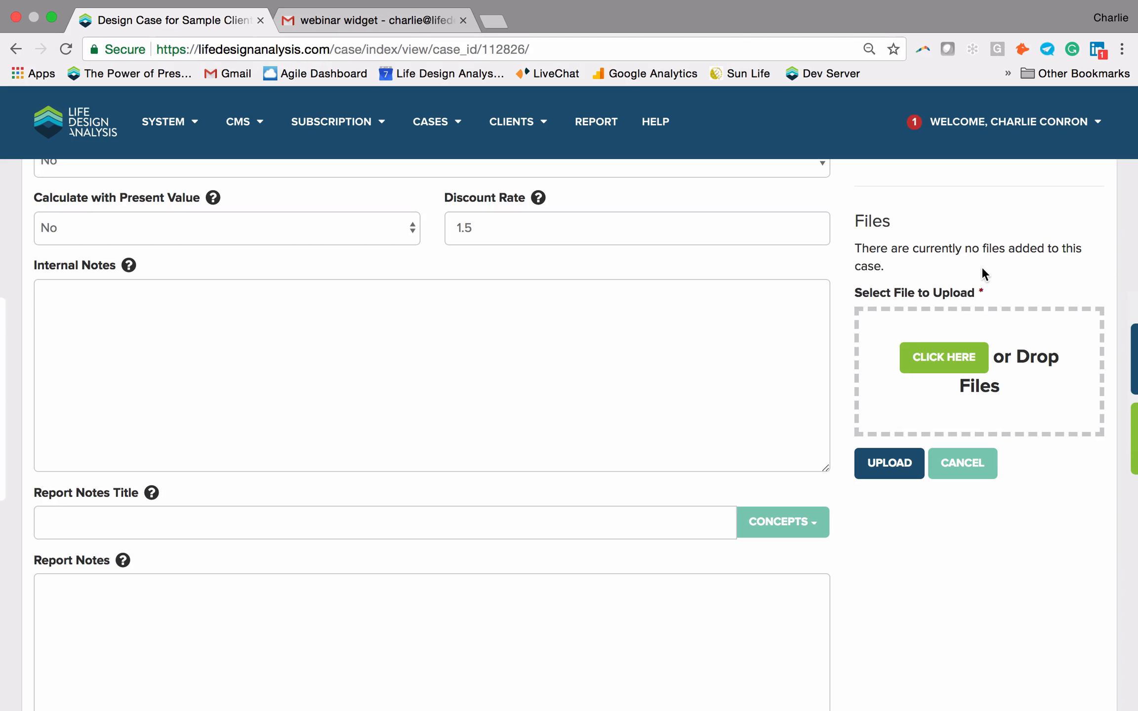
{"action": "scroll", "coordinate": [981, 265], "scroll_direction": "up", "scroll_amount": 20}
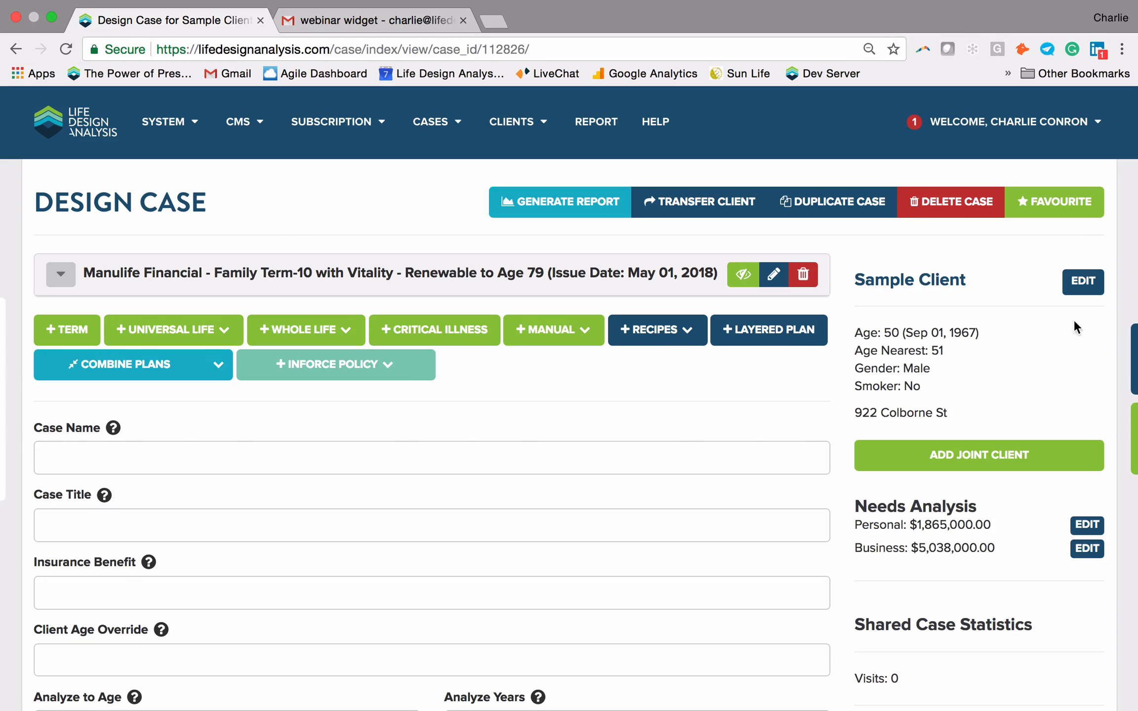
{"action": "mouse_move", "coordinate": [1132, 349]}
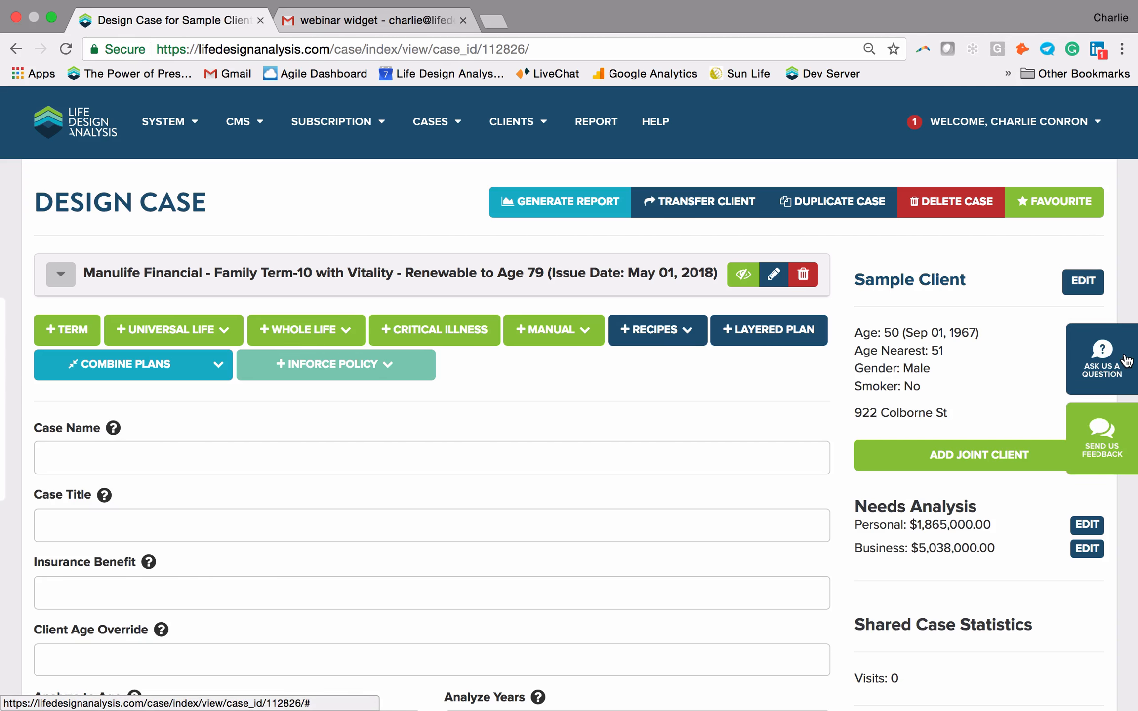